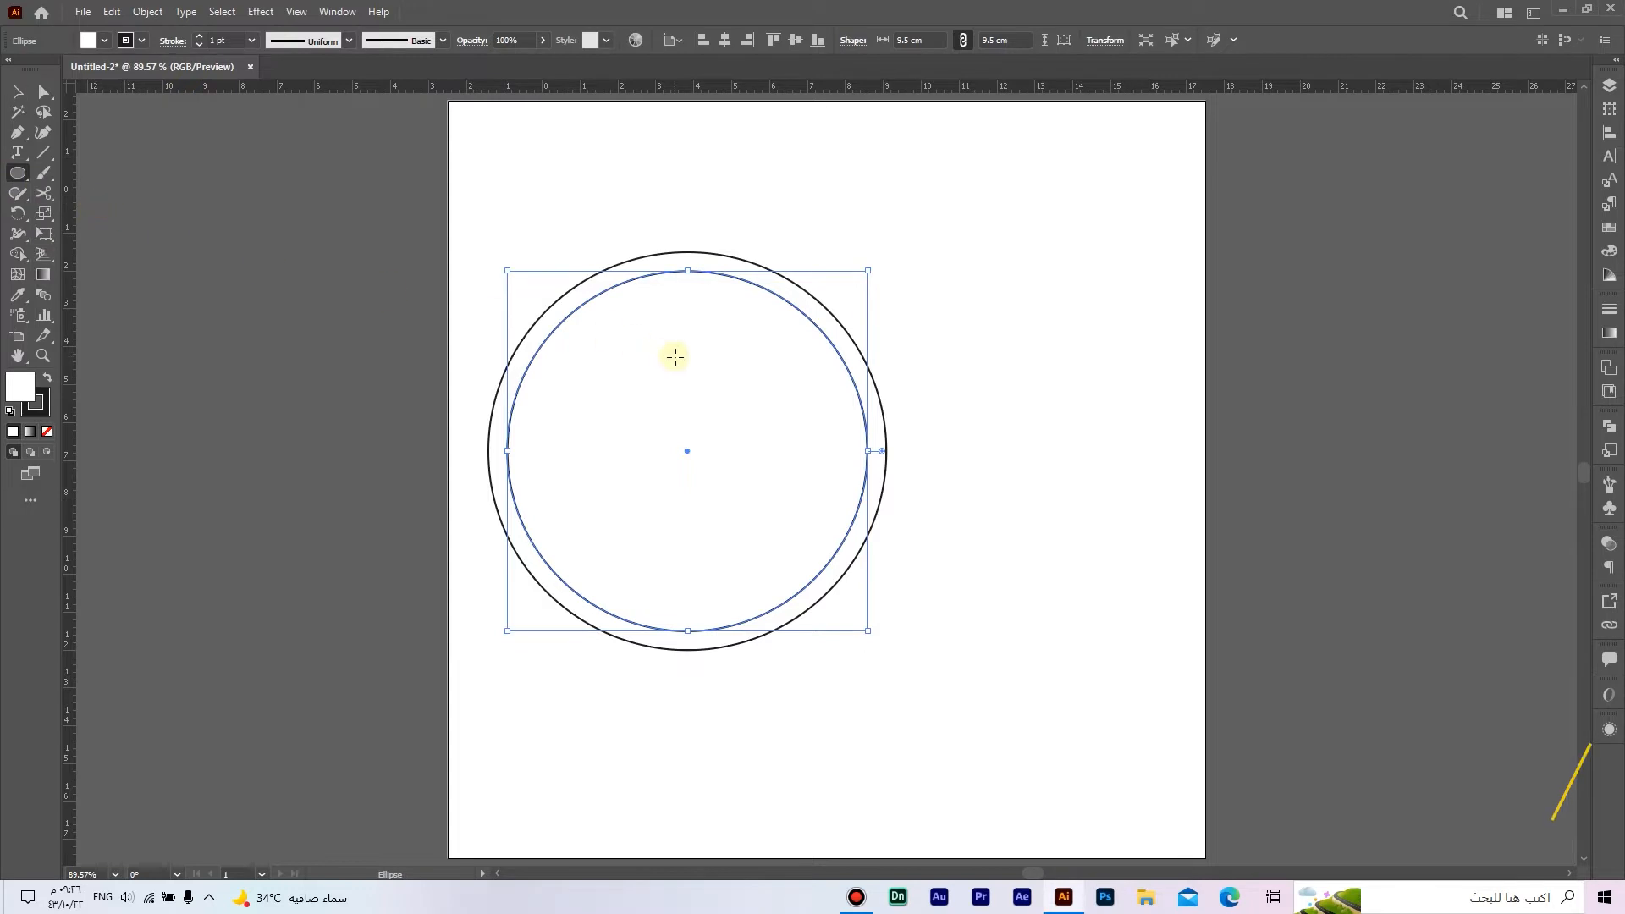
Step: Draw a 7 × 7 cm circle over the two existing concentric circles
{"action": "left_click", "coordinate": [674, 358]}
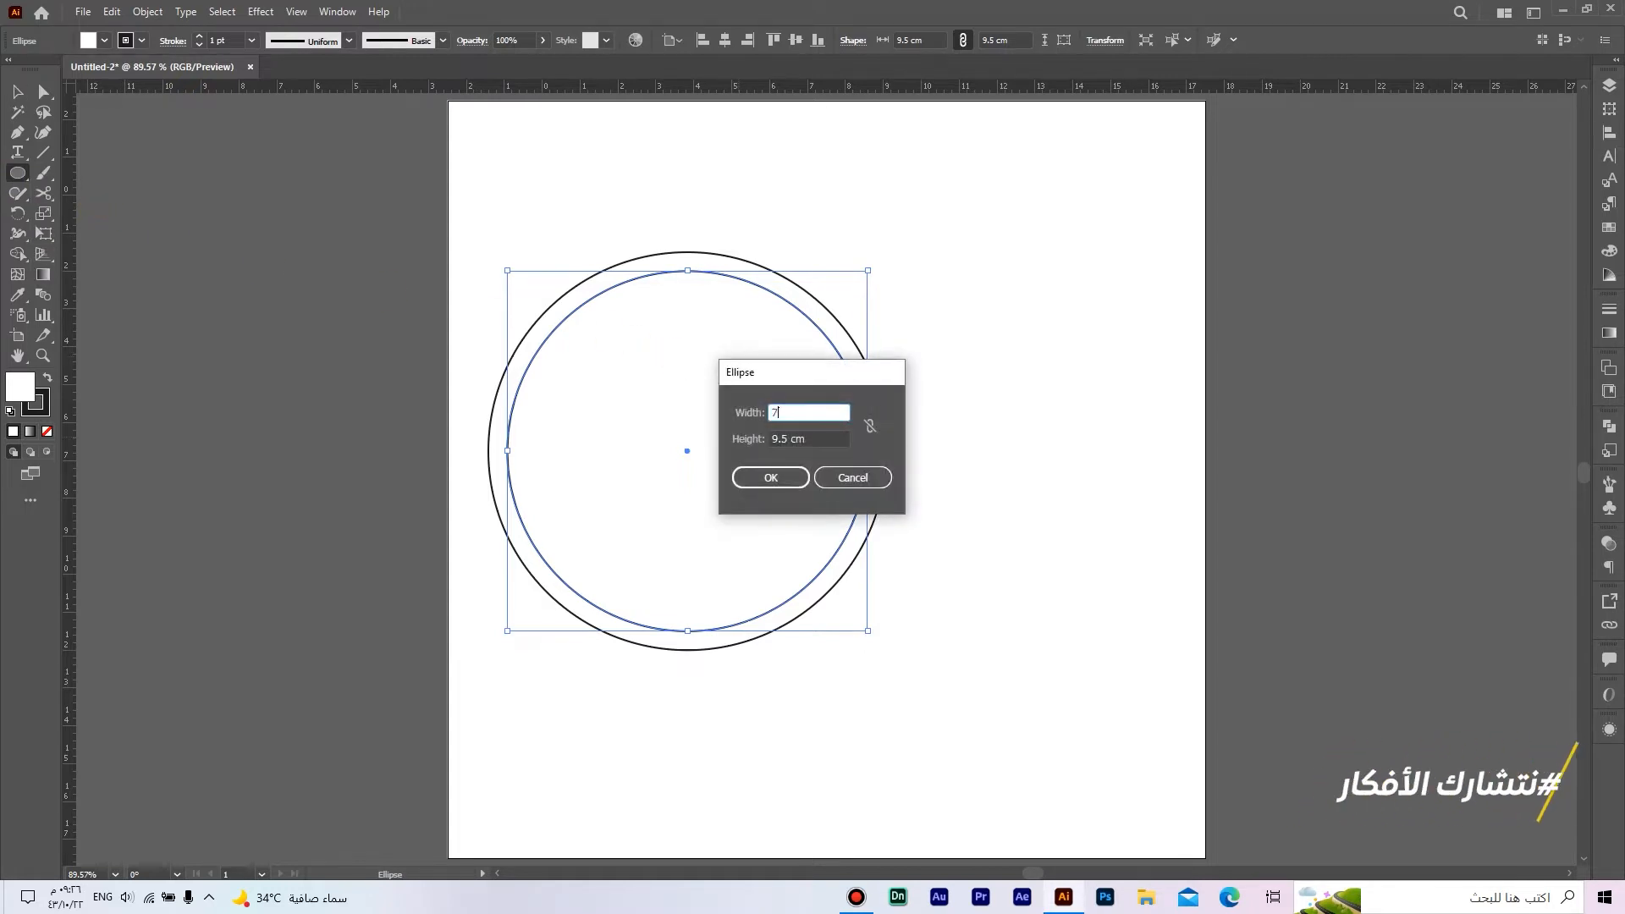
{"action": "key", "text": "Tab"}
{"action": "type", "text": "7"}
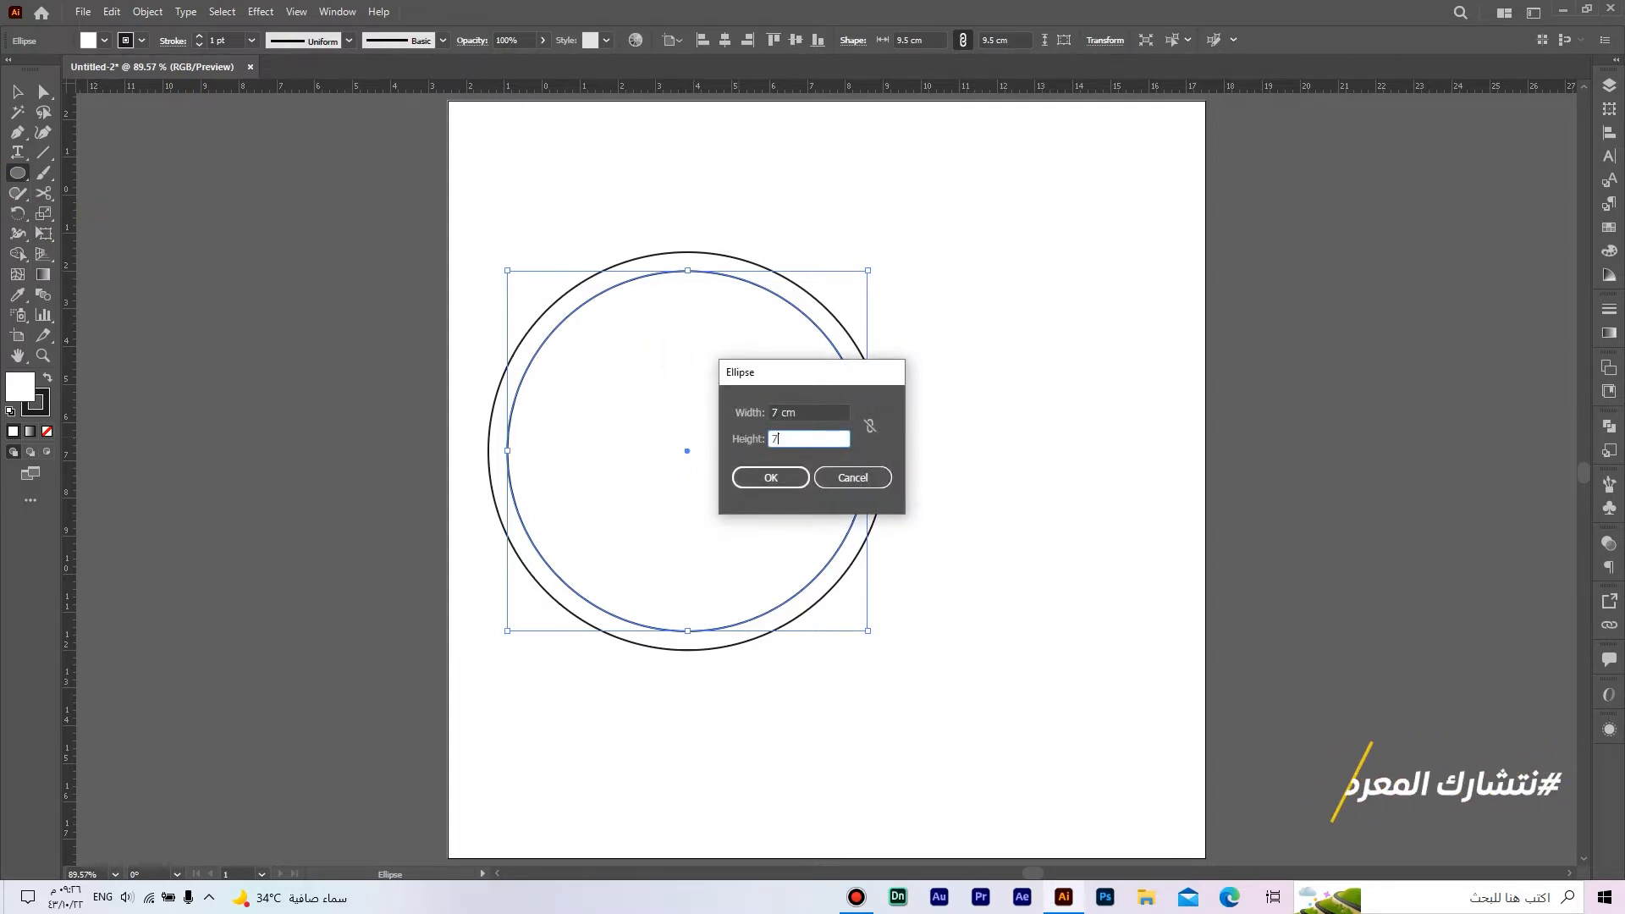
{"action": "left_click", "coordinate": [787, 475]}
{"action": "key", "text": "v"}
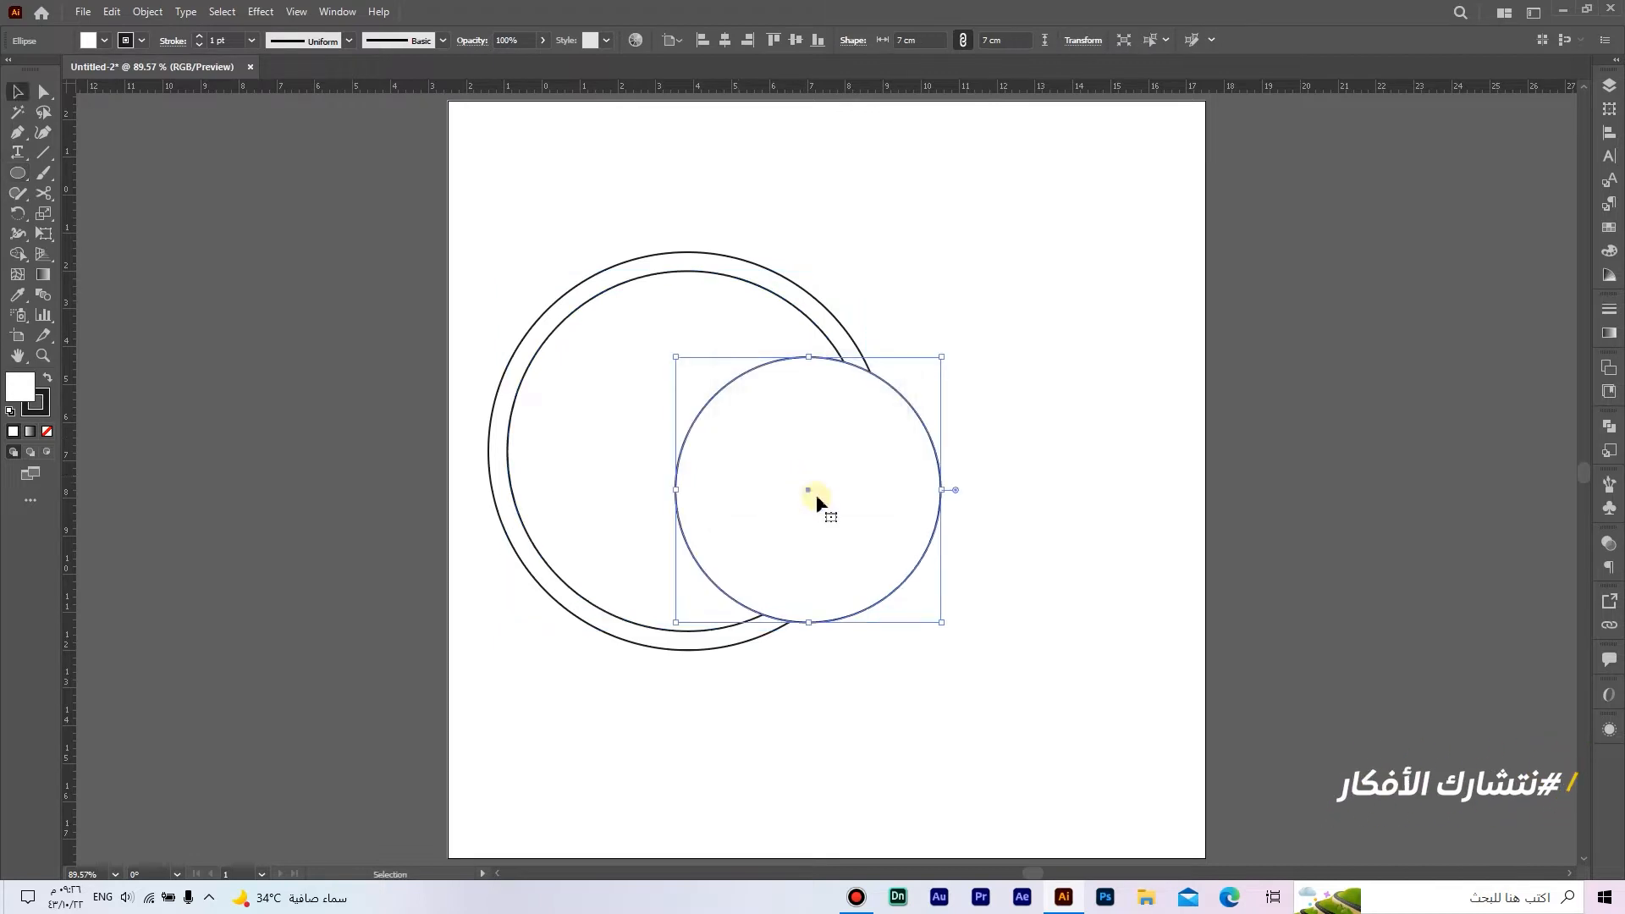
Step: Move the 7 cm circle into the middle of the larger circles and vertically centre-align all three
{"action": "left_click_drag", "start_coordinate": [826, 505], "coordinate": [710, 464]}
{"action": "left_click_drag", "start_coordinate": [925, 557], "coordinate": [487, 196]}
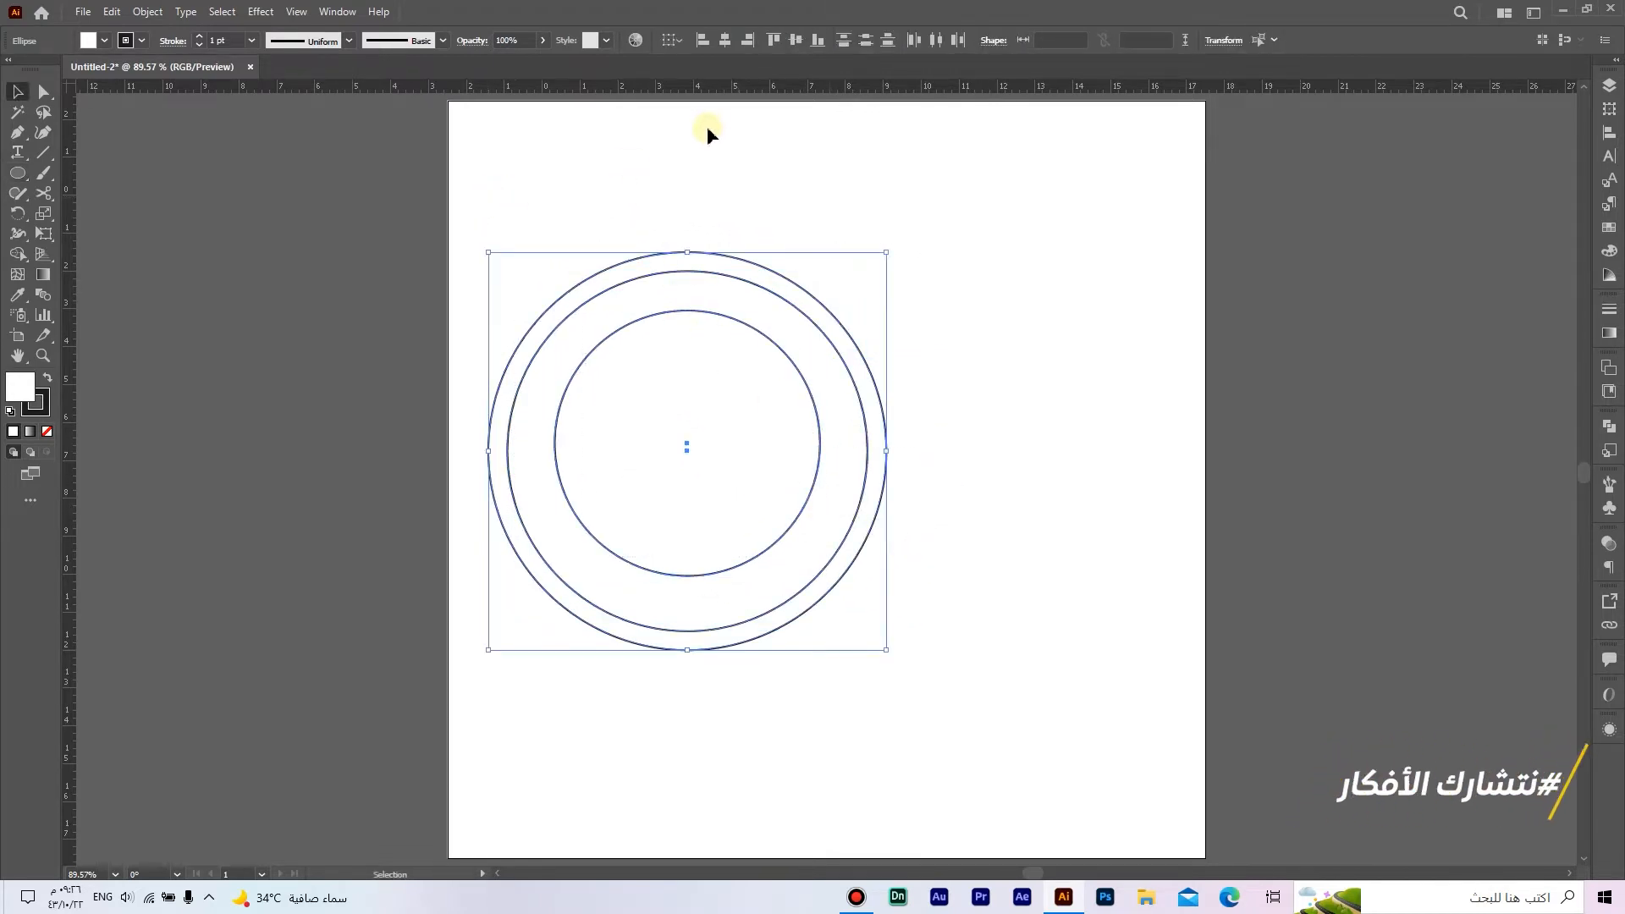
{"action": "left_click", "coordinate": [799, 42]}
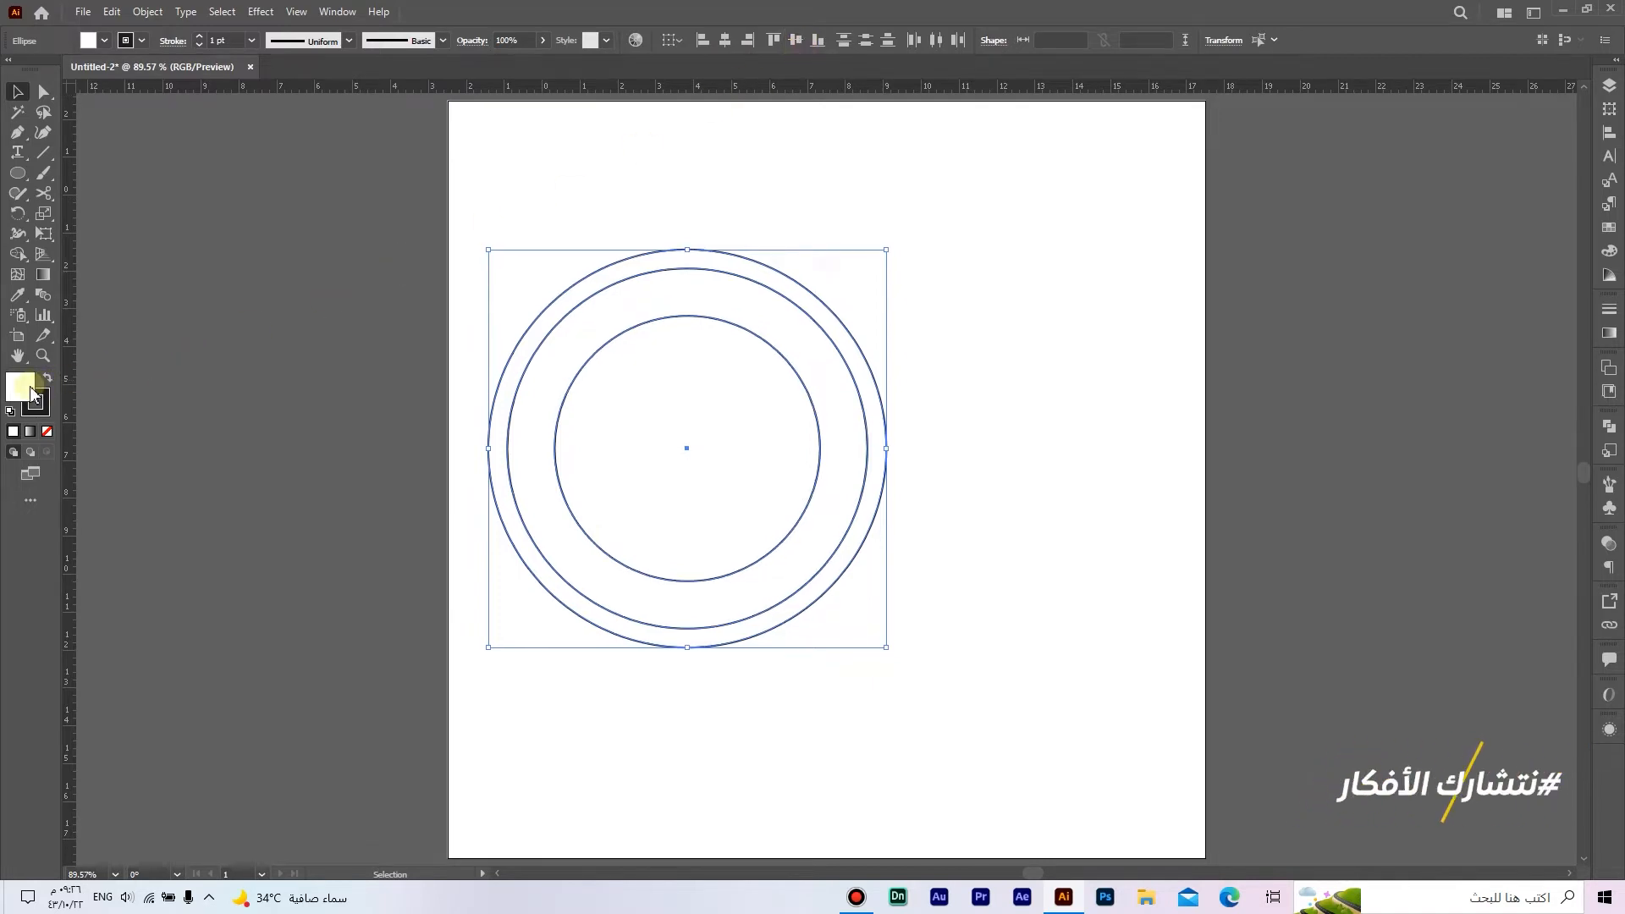
Step: Remove the fill from the three concentric circles and shift them slightly to the left on the artboard
{"action": "left_click", "coordinate": [47, 433]}
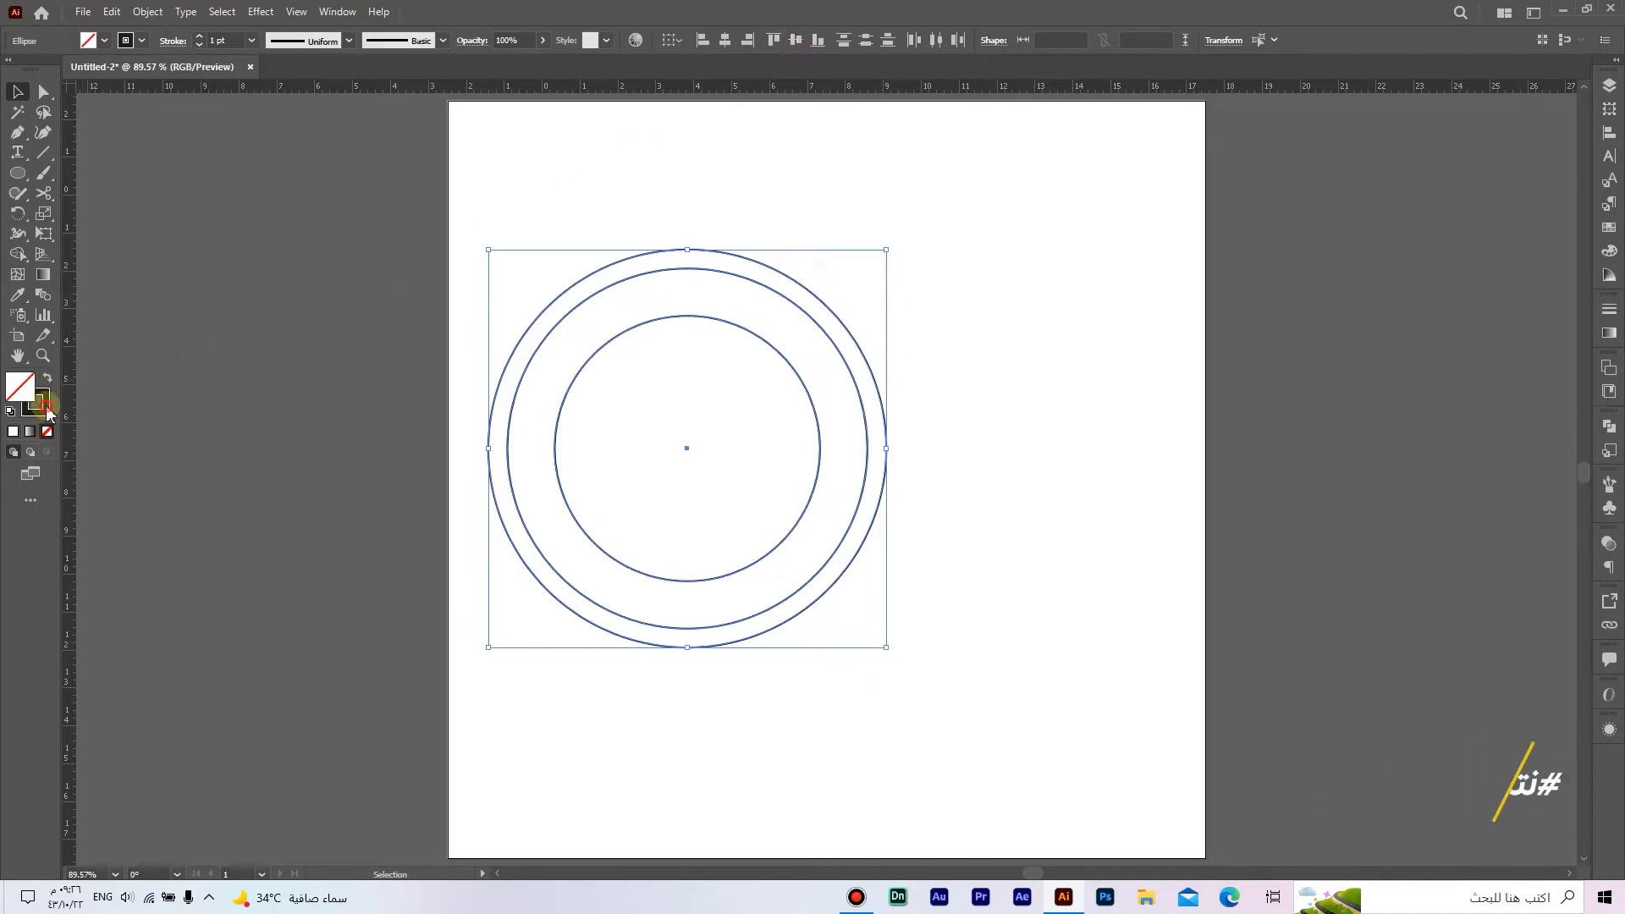
{"action": "left_click", "coordinate": [48, 412]}
{"action": "left_click", "coordinate": [670, 518]}
{"action": "mouse_move", "coordinate": [990, 580]}
{"action": "left_mouse_down"}
{"action": "mouse_move", "coordinate": [776, 442]}
{"action": "mouse_move", "coordinate": [810, 461]}
{"action": "left_mouse_up"}
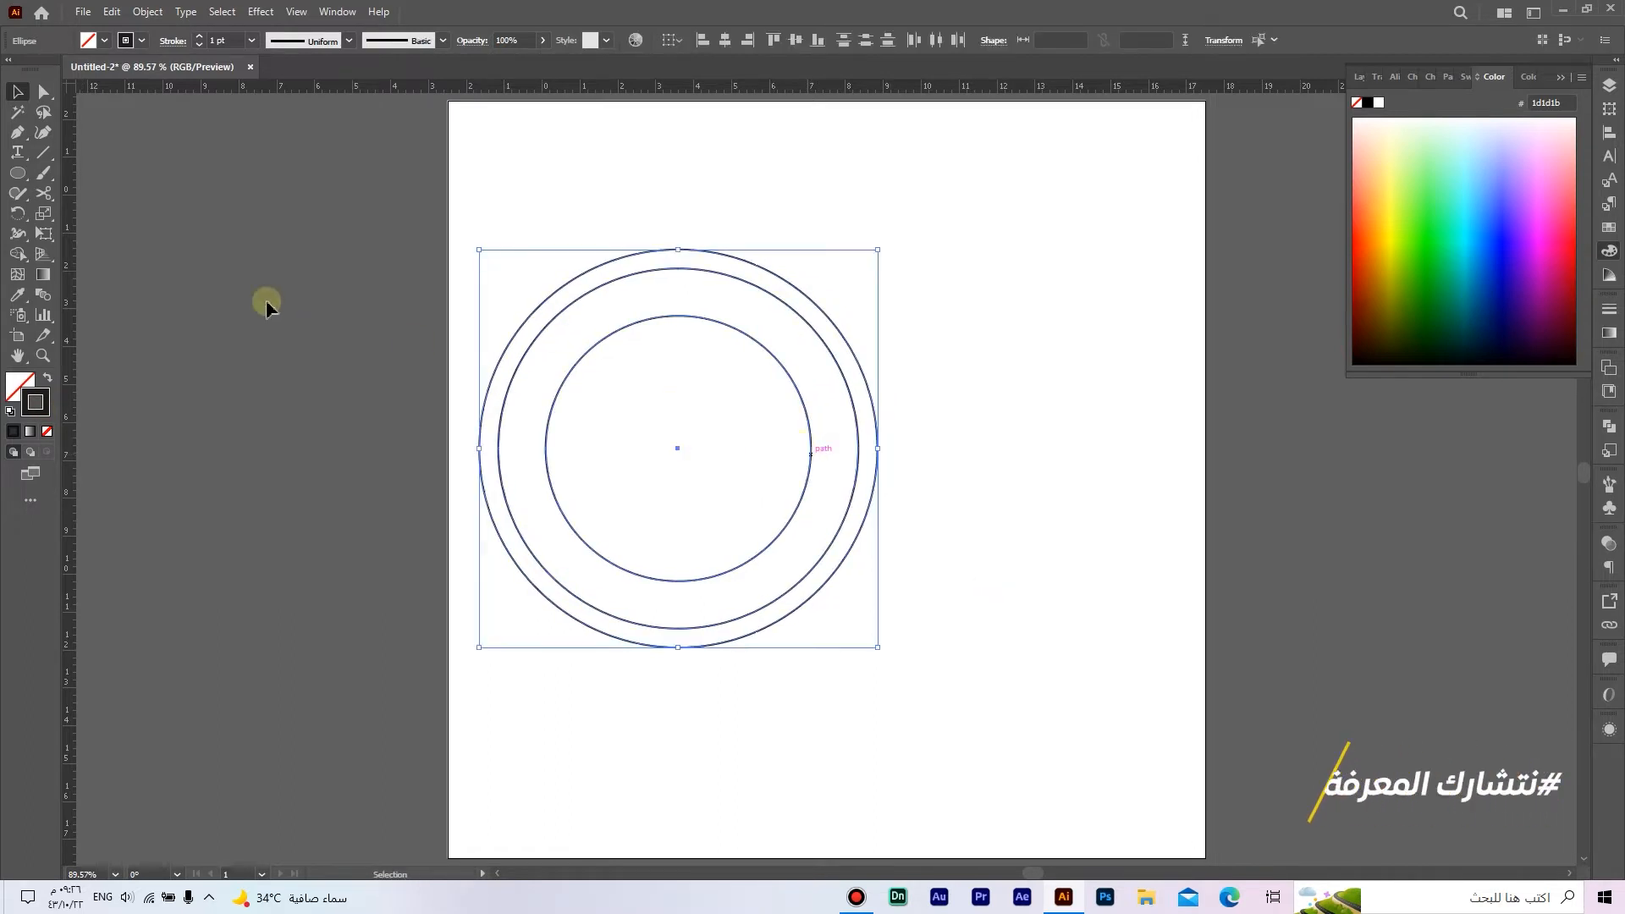
Step: Draw a 9.5 × 9.5 cm circle and place it with its left edge touching the inner circle's right edge
{"action": "left_click", "coordinate": [18, 172]}
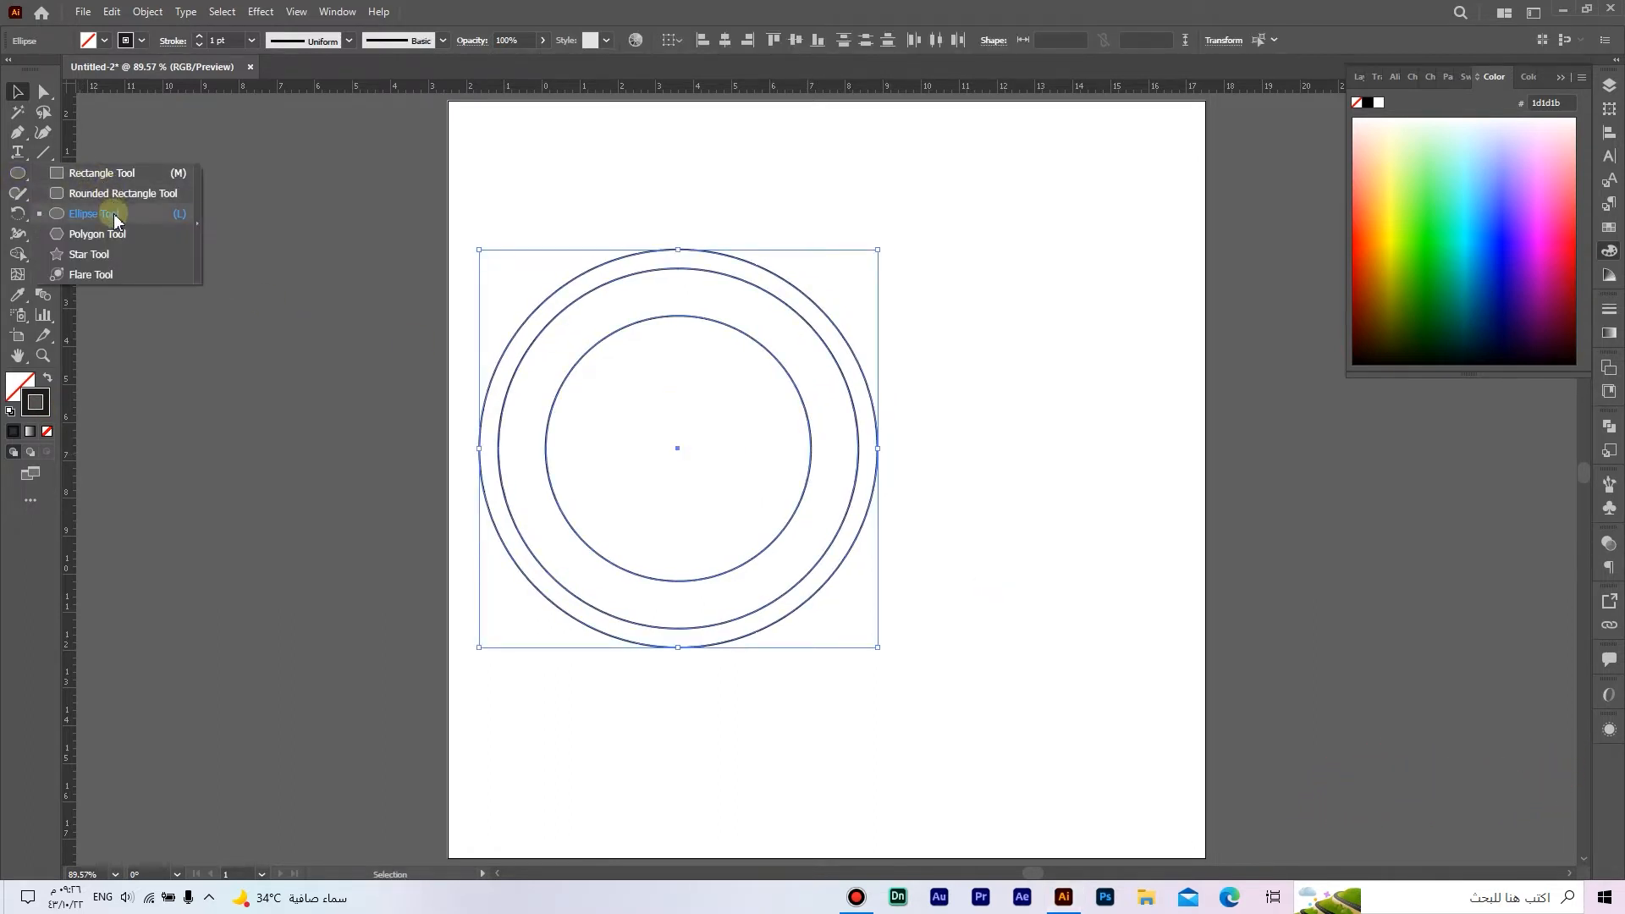
{"action": "left_click", "coordinate": [115, 218]}
{"action": "left_click", "coordinate": [936, 461]}
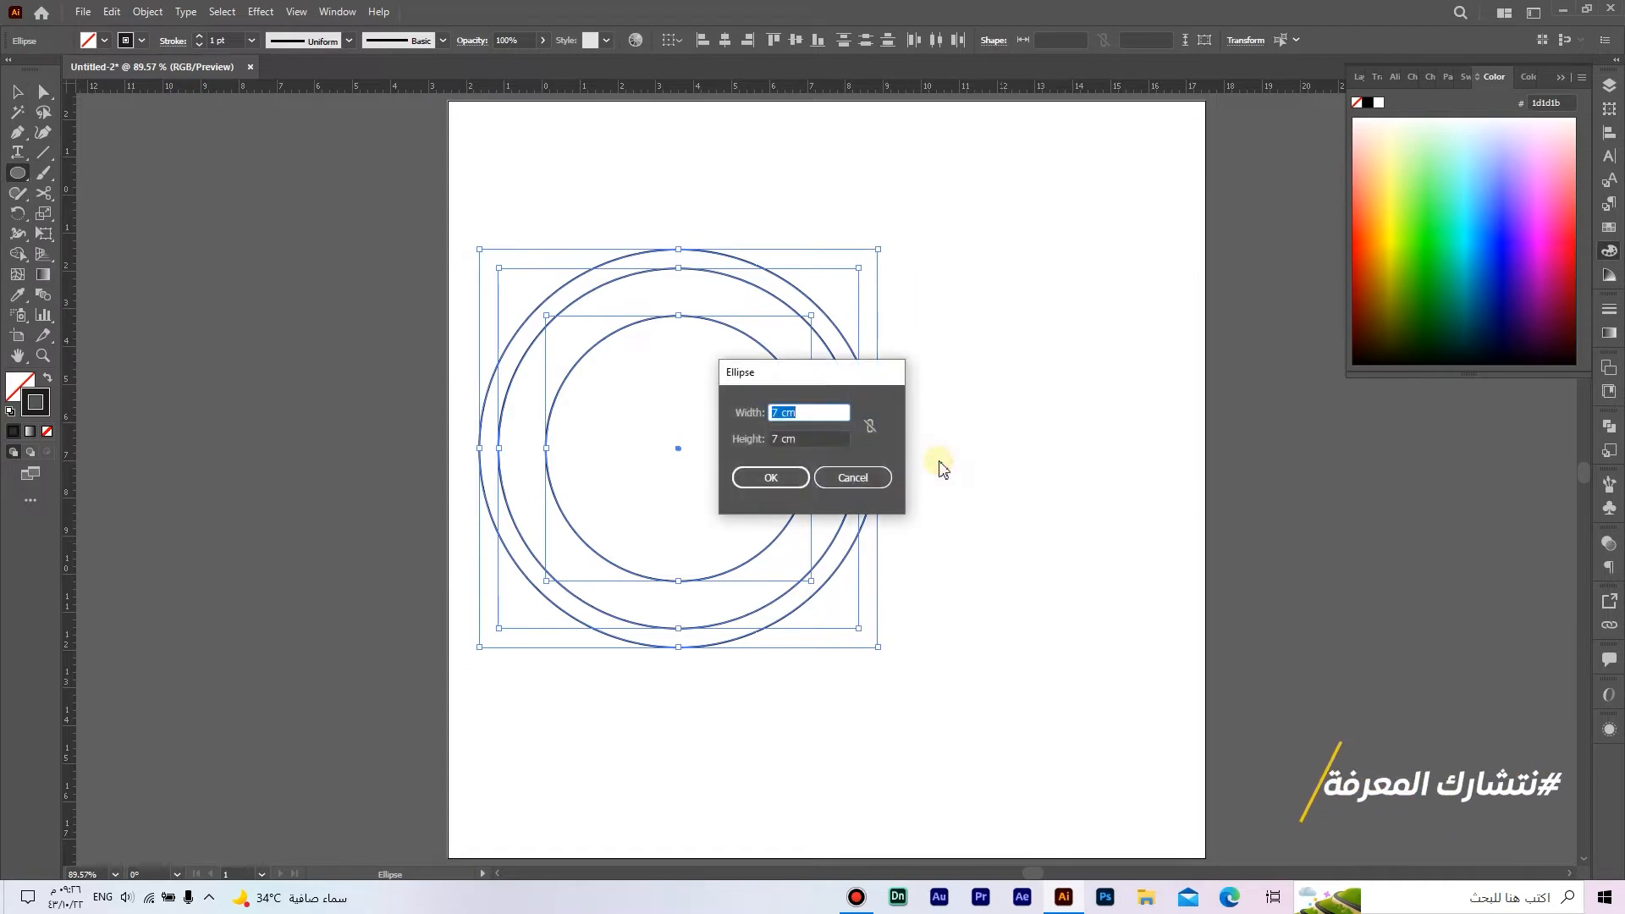
{"action": "type", "text": "9.5"}
{"action": "key", "text": "Tab"}
{"action": "type", "text": "9"}
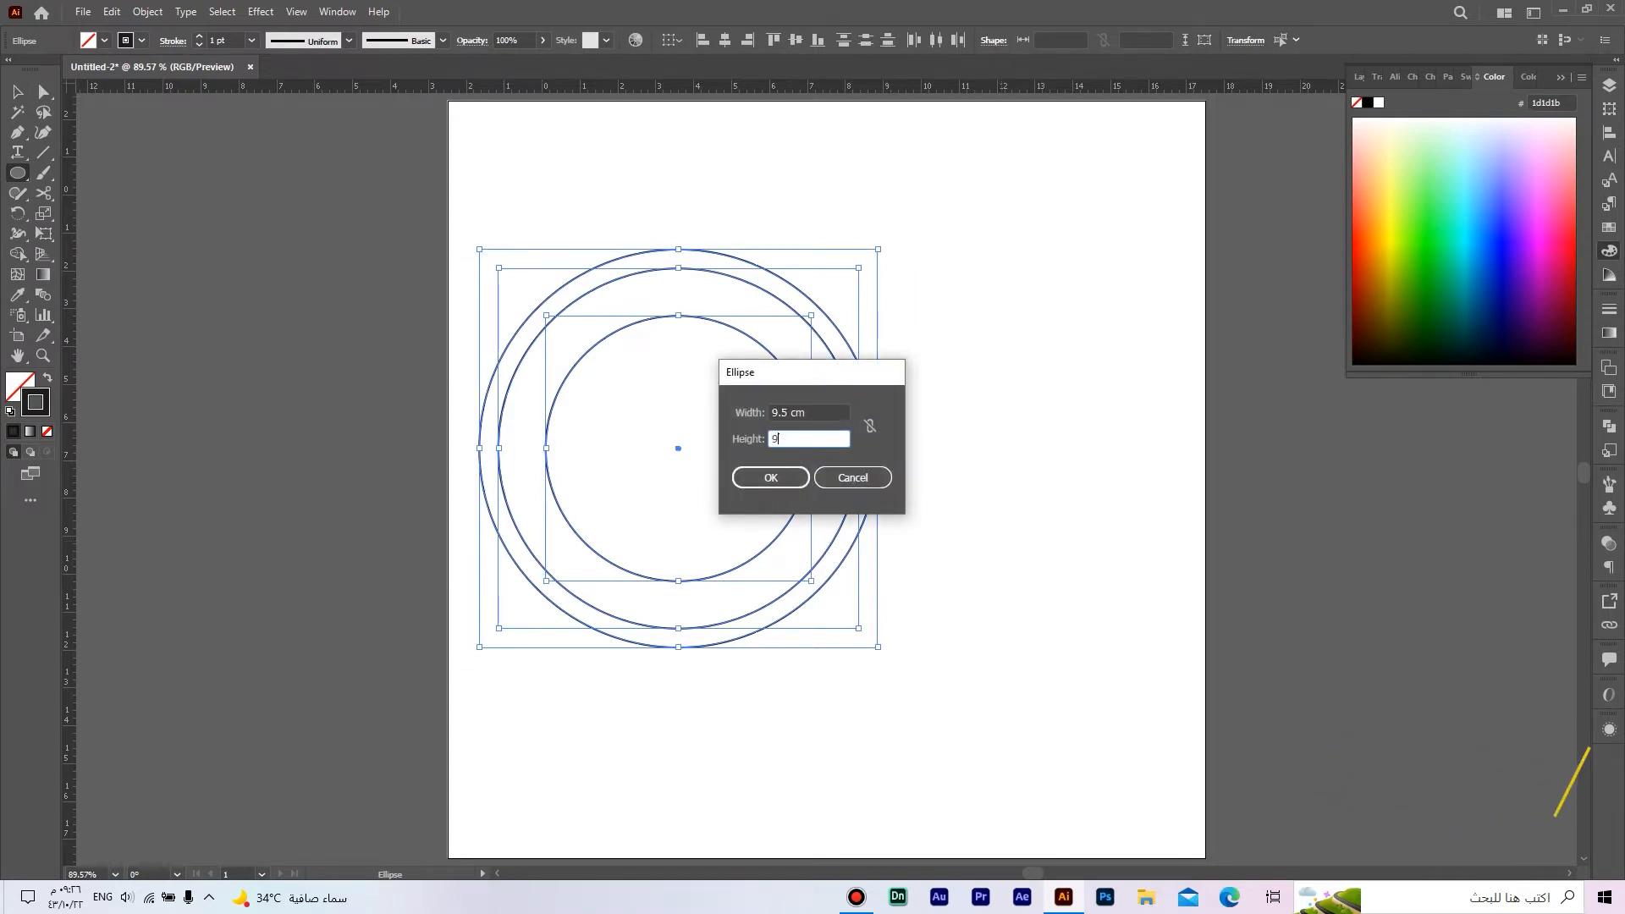
{"action": "type", "text": ".5"}
{"action": "key", "text": "Return"}
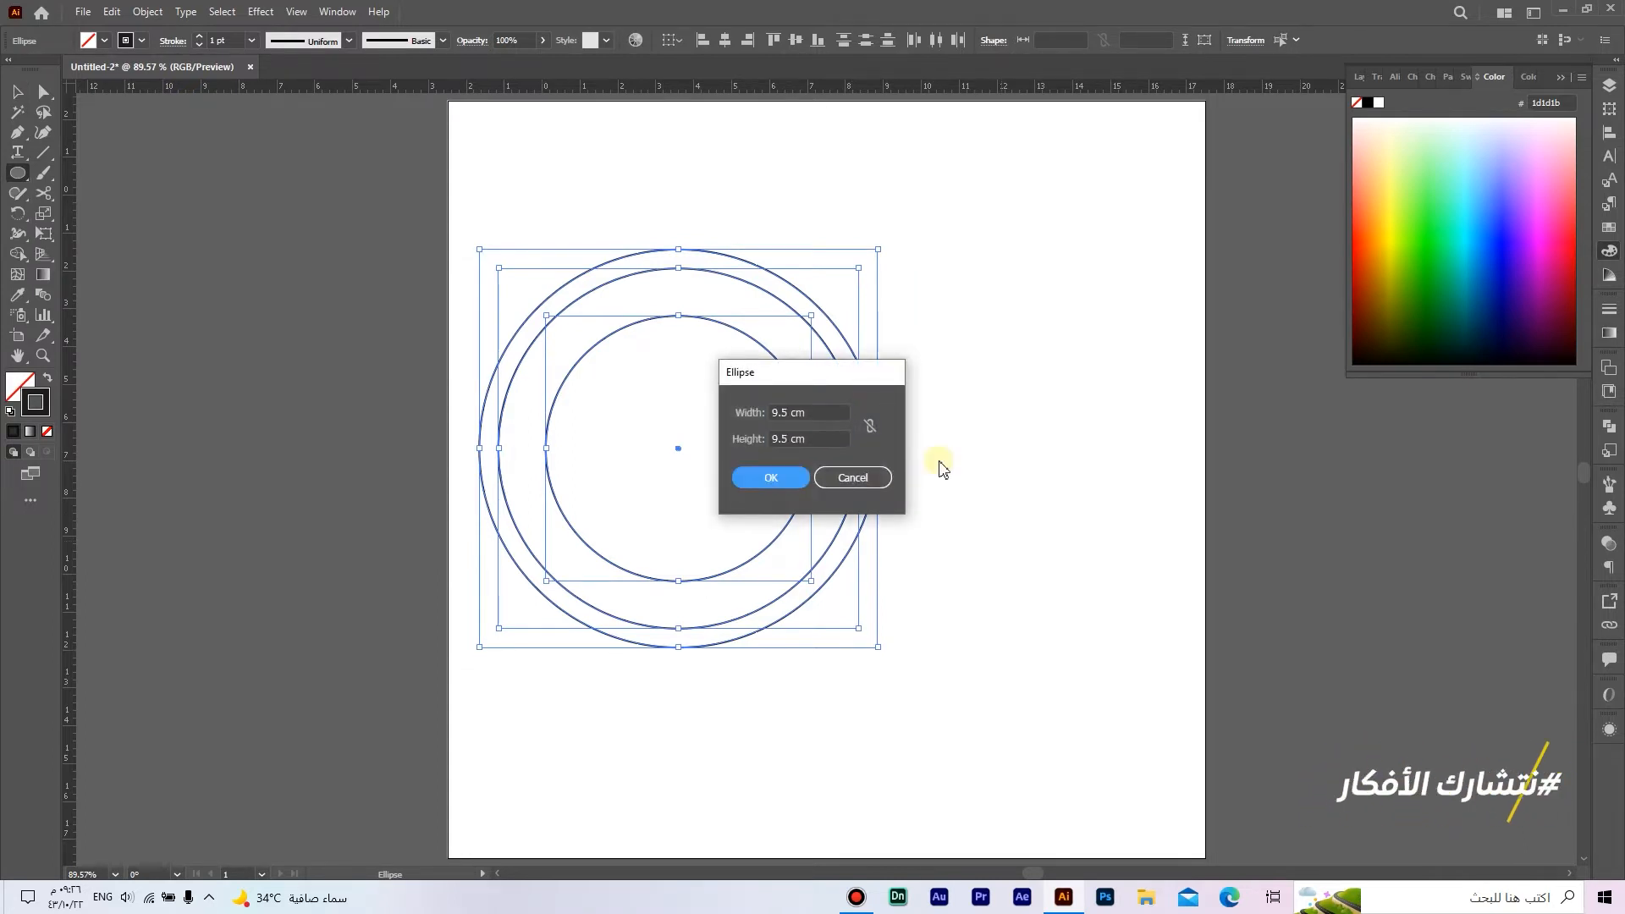
{"action": "key", "text": "v"}
{"action": "left_click_drag", "start_coordinate": [978, 532], "coordinate": [855, 347]}
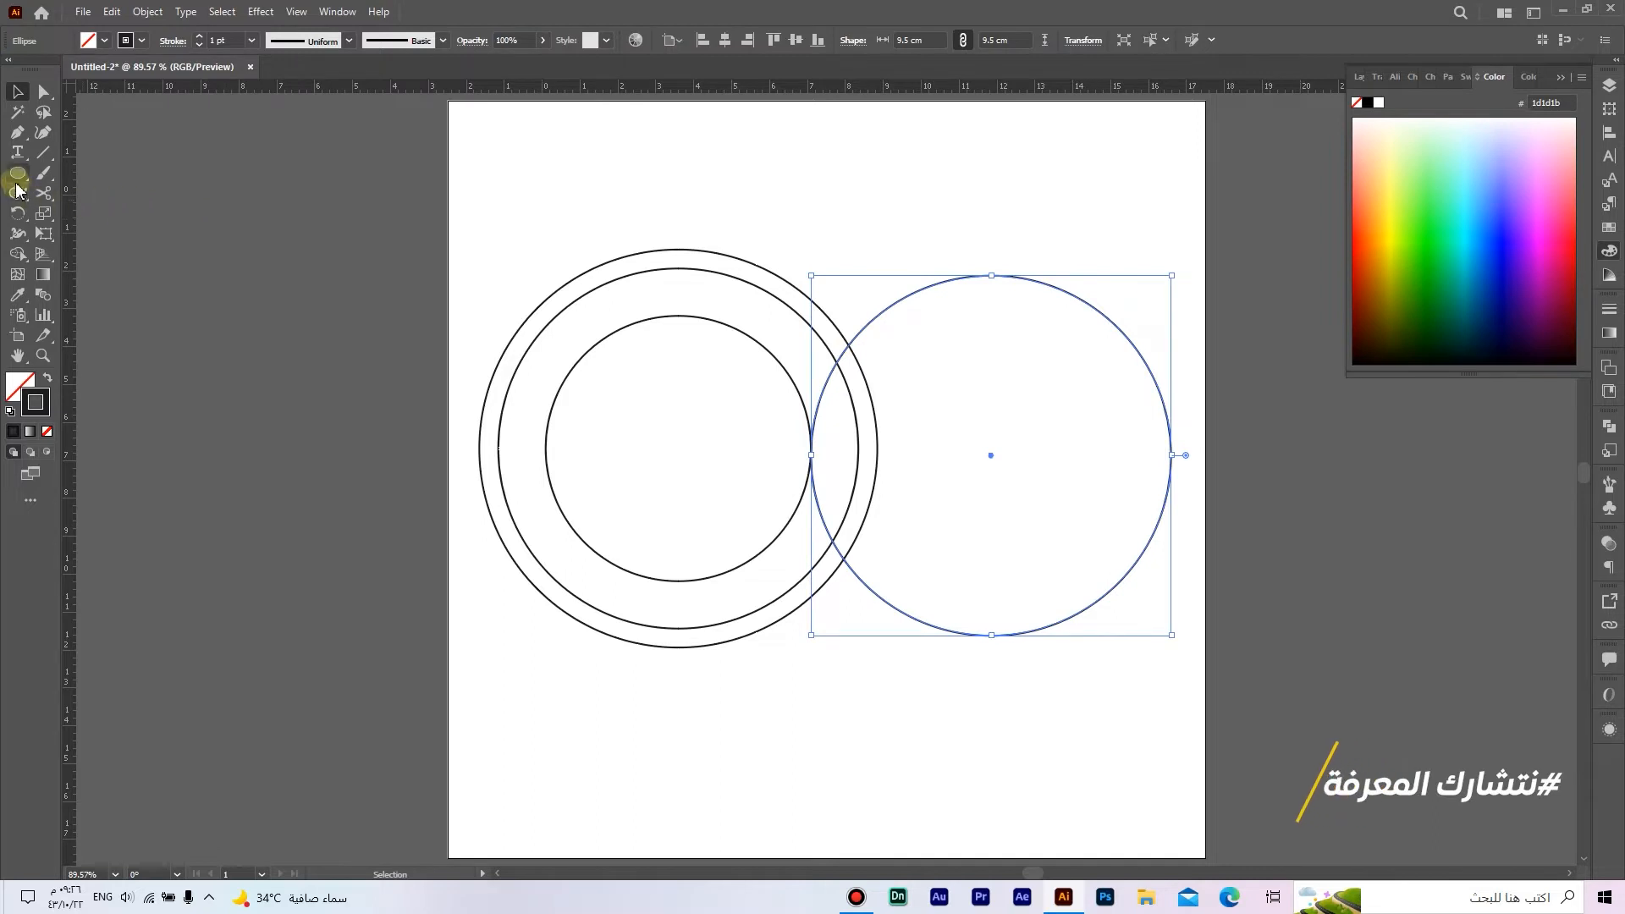
Step: Draw another circle 7 cm wide and 7 cm high with the Ellipse tool
{"action": "left_click_drag", "start_coordinate": [18, 172], "coordinate": [116, 216]}
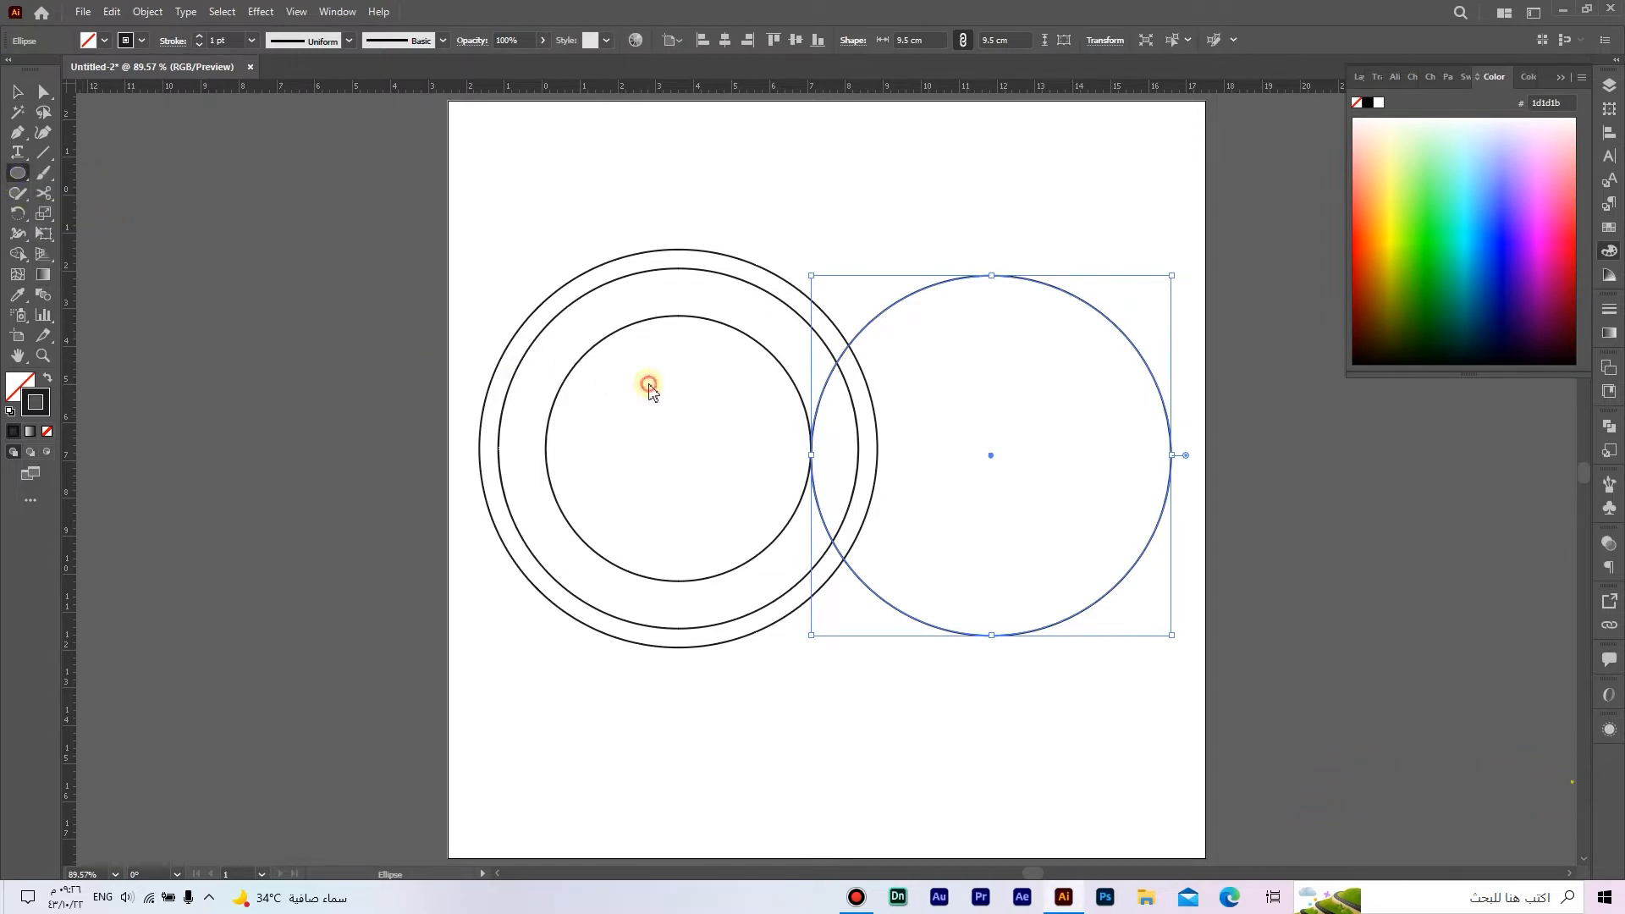
{"action": "left_click", "coordinate": [646, 378]}
{"action": "type", "text": "7"}
{"action": "key", "text": "Tab"}
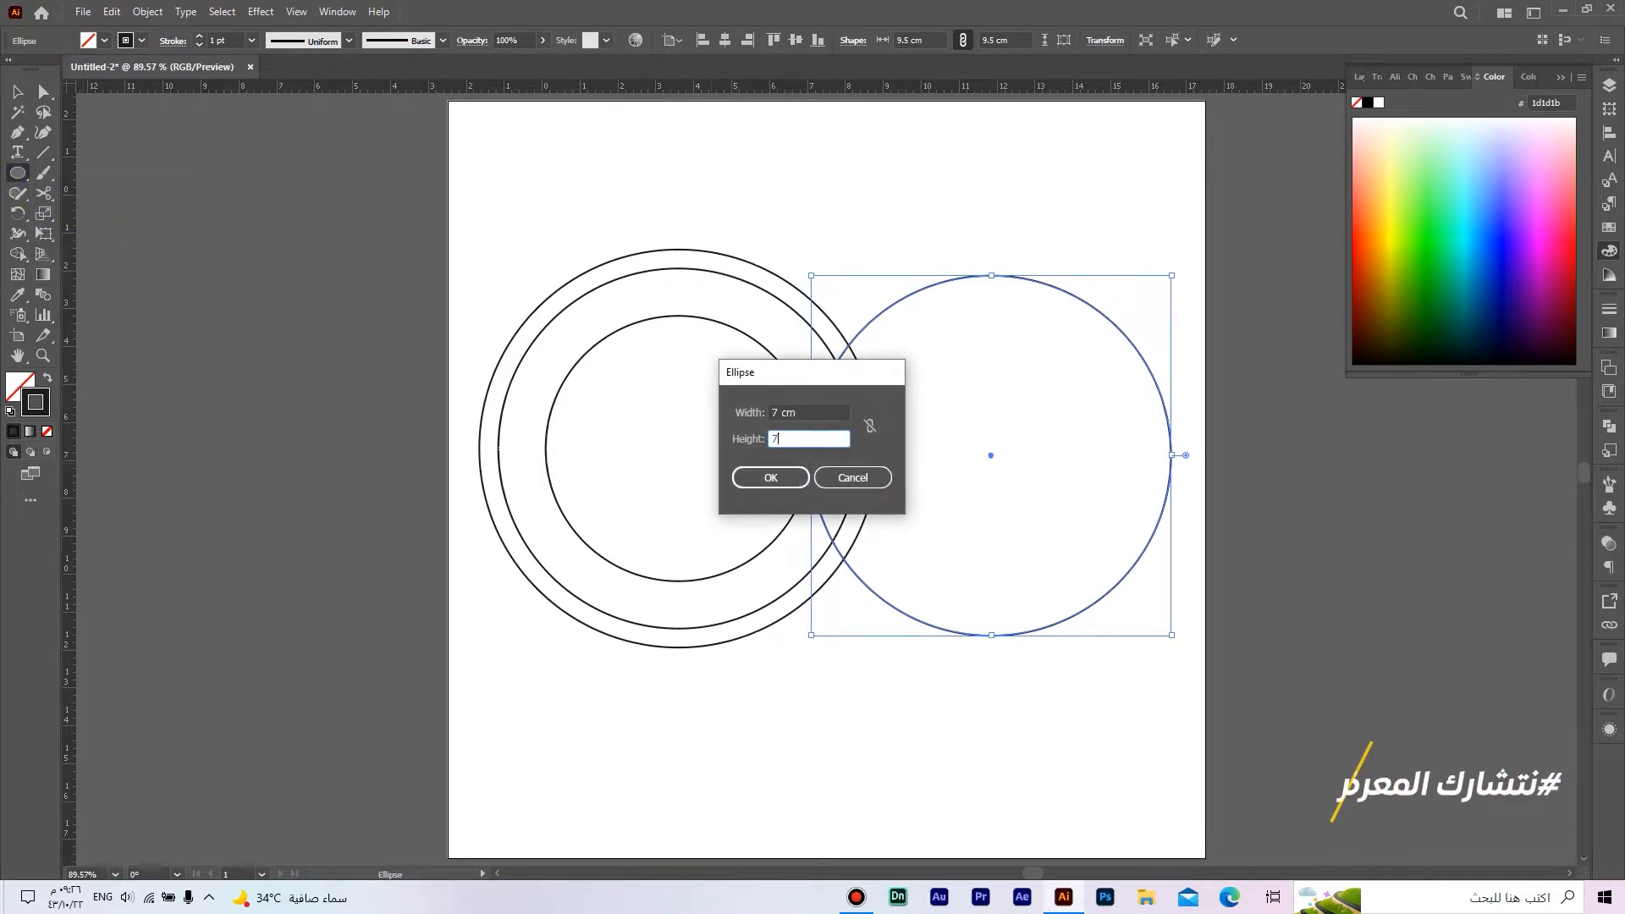
{"action": "type", "text": "7"}
{"action": "key", "text": "Tab"}
{"action": "left_click", "coordinate": [745, 474]}
{"action": "key", "text": "v"}
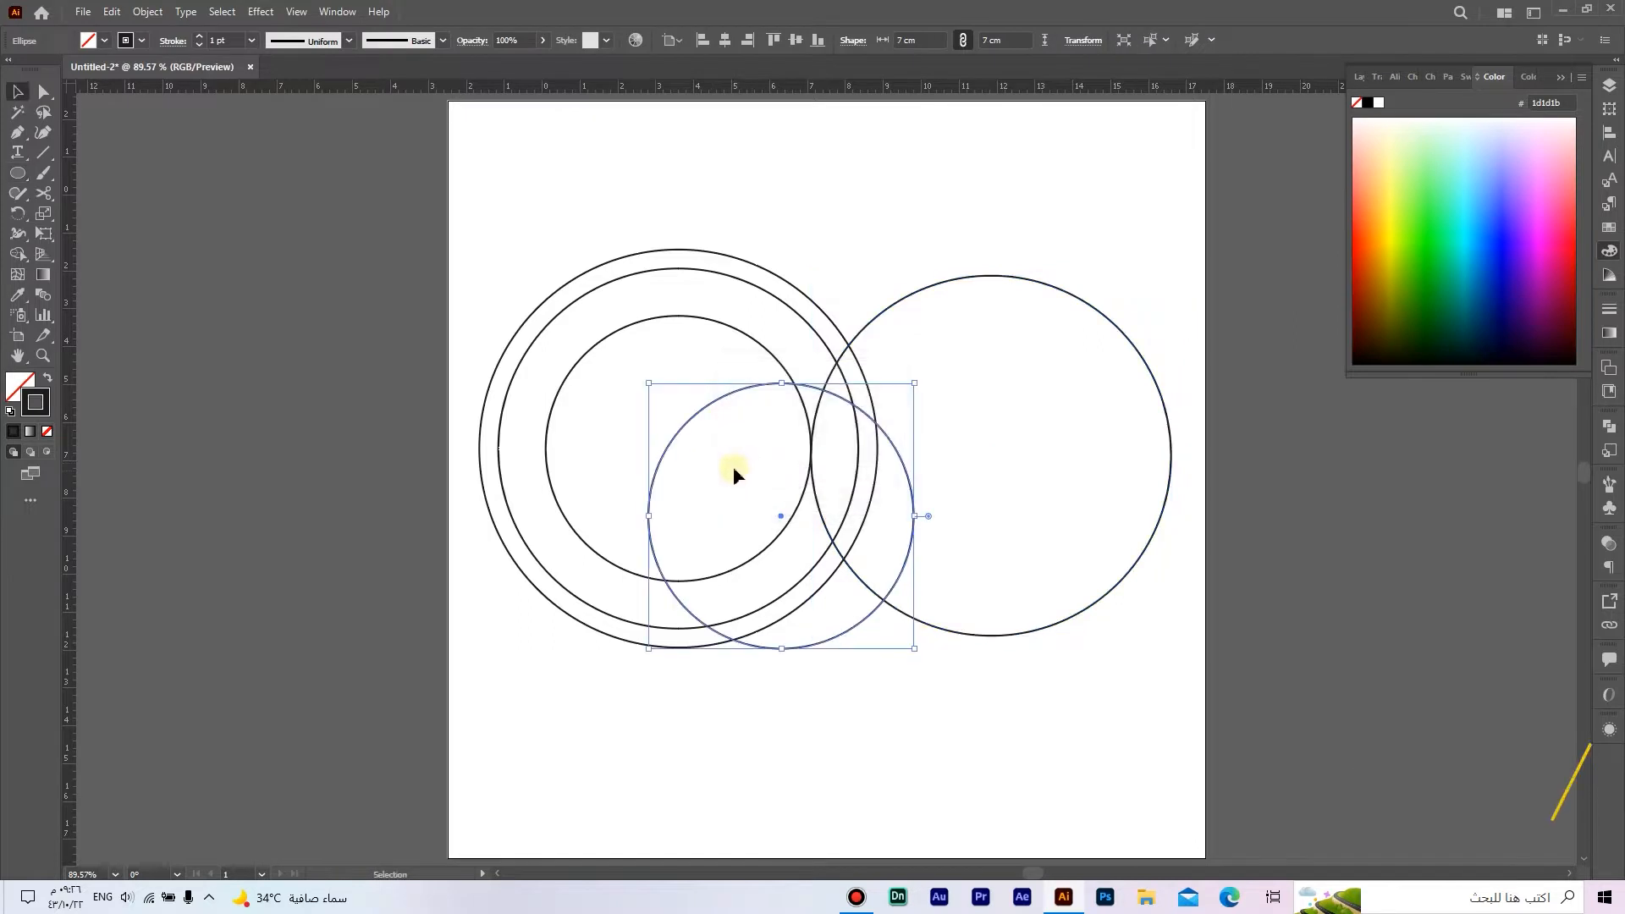
Step: Move the new 7 cm circle inside the right 9.5 cm circle and align the two circles' centres horizontally
{"action": "left_click_drag", "start_coordinate": [668, 451], "coordinate": [917, 421]}
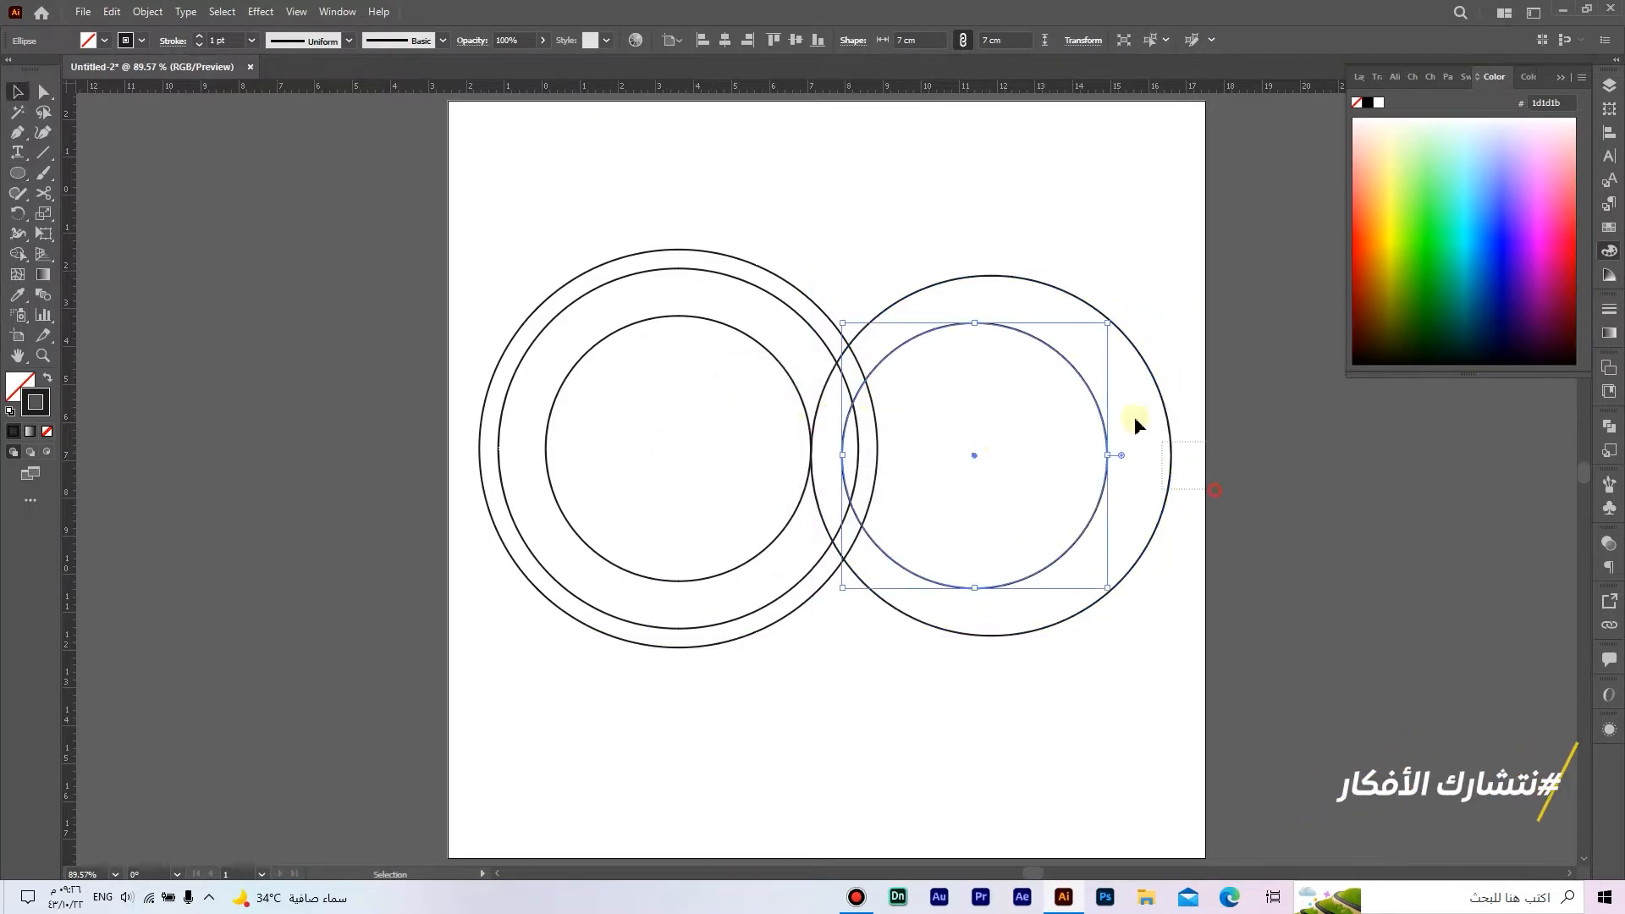
{"action": "left_click", "coordinate": [1169, 457], "text": "shift"}
{"action": "left_click", "coordinate": [725, 47]}
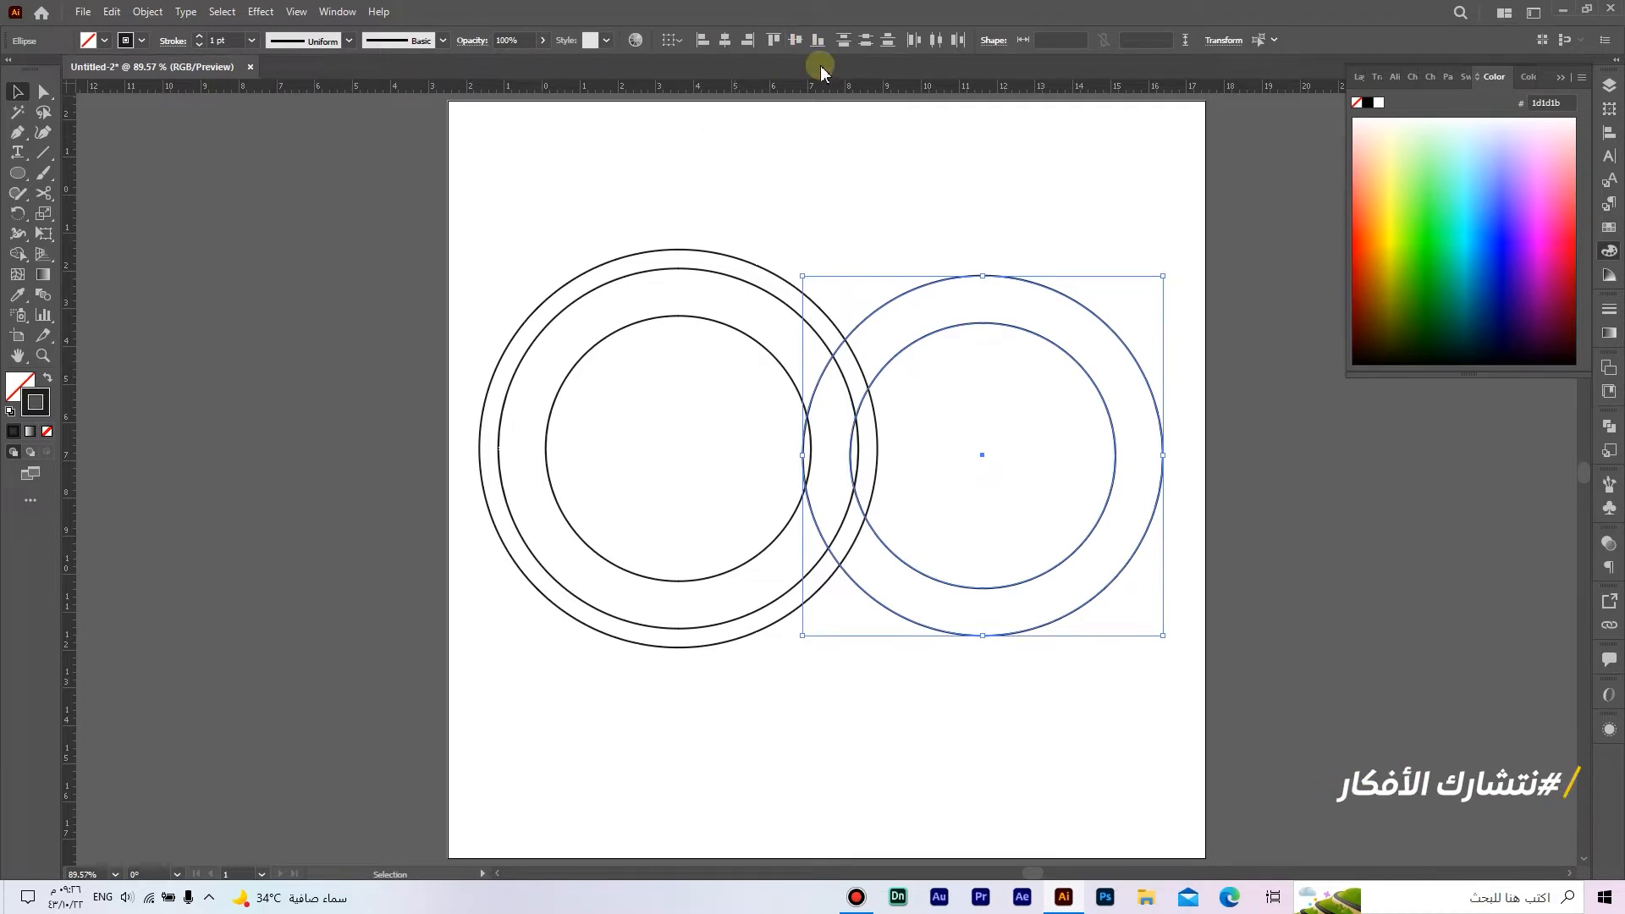
Step: Group the two right circles together, and group the three left circles as a separate group
{"action": "right_click", "coordinate": [976, 276]}
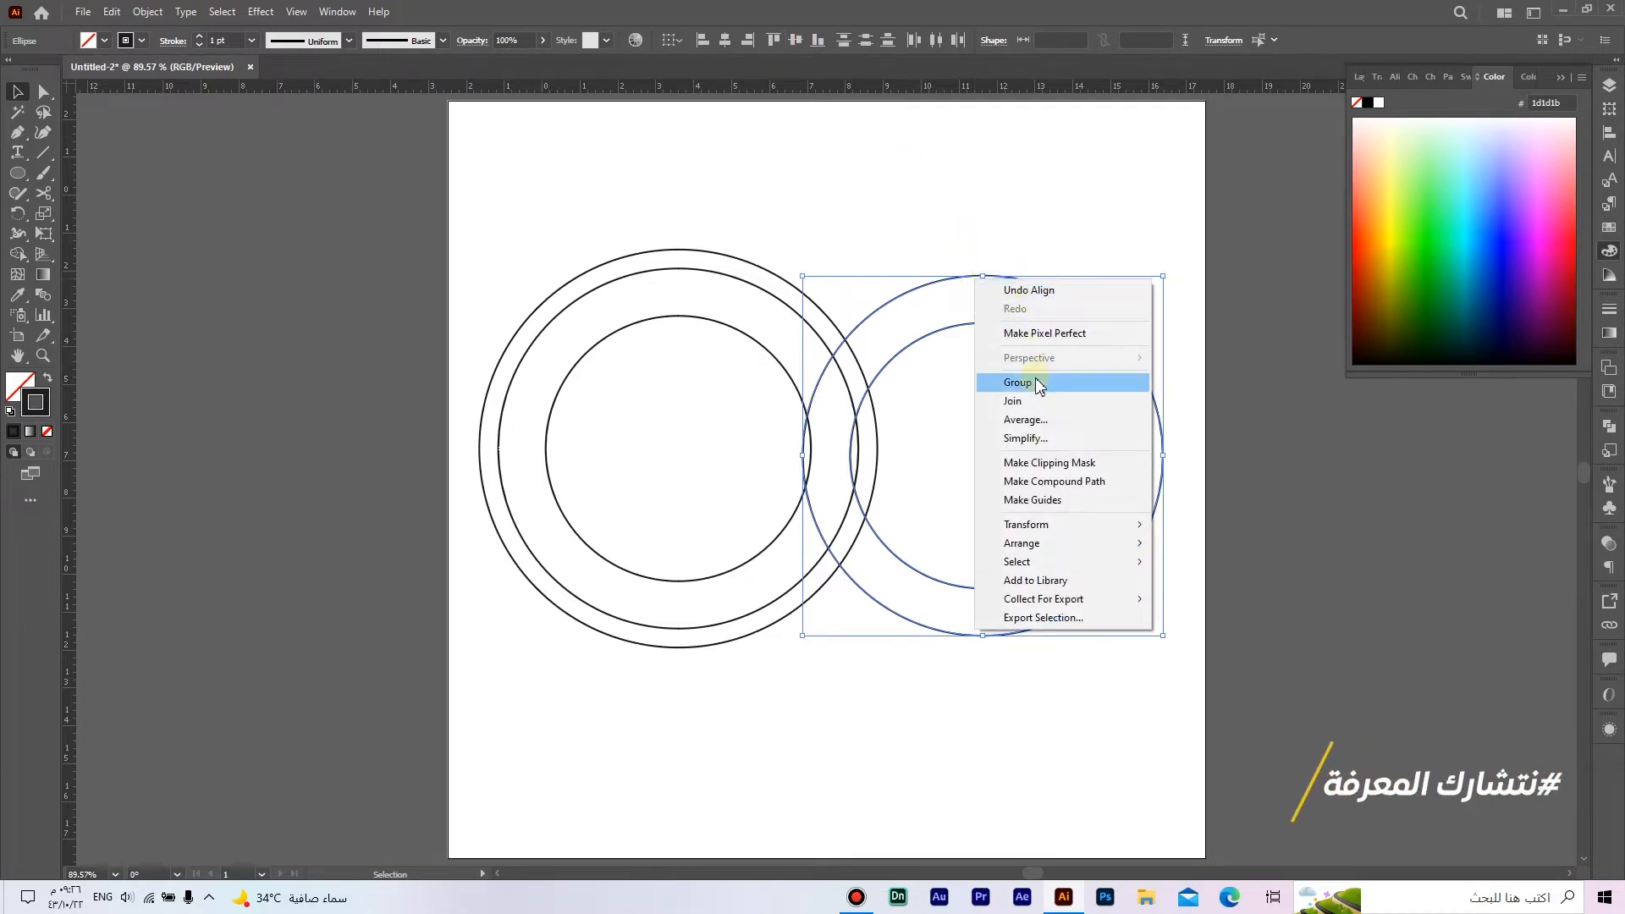
{"action": "left_click", "coordinate": [1037, 384]}
{"action": "left_click_drag", "start_coordinate": [678, 361], "coordinate": [682, 368]}
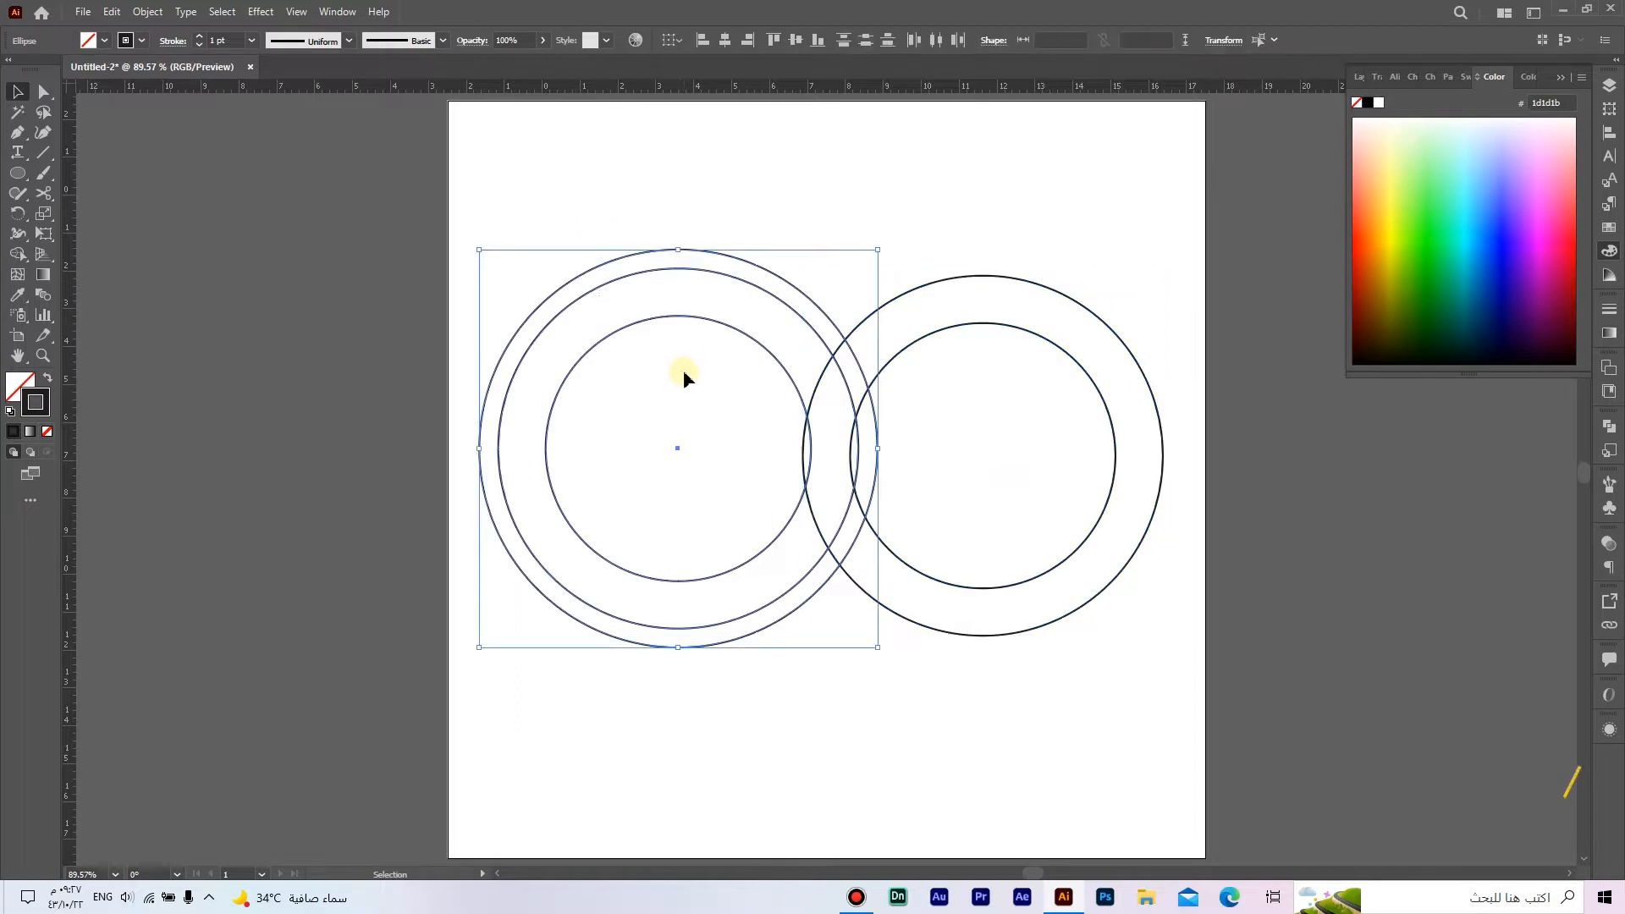
{"action": "right_click", "coordinate": [683, 319]}
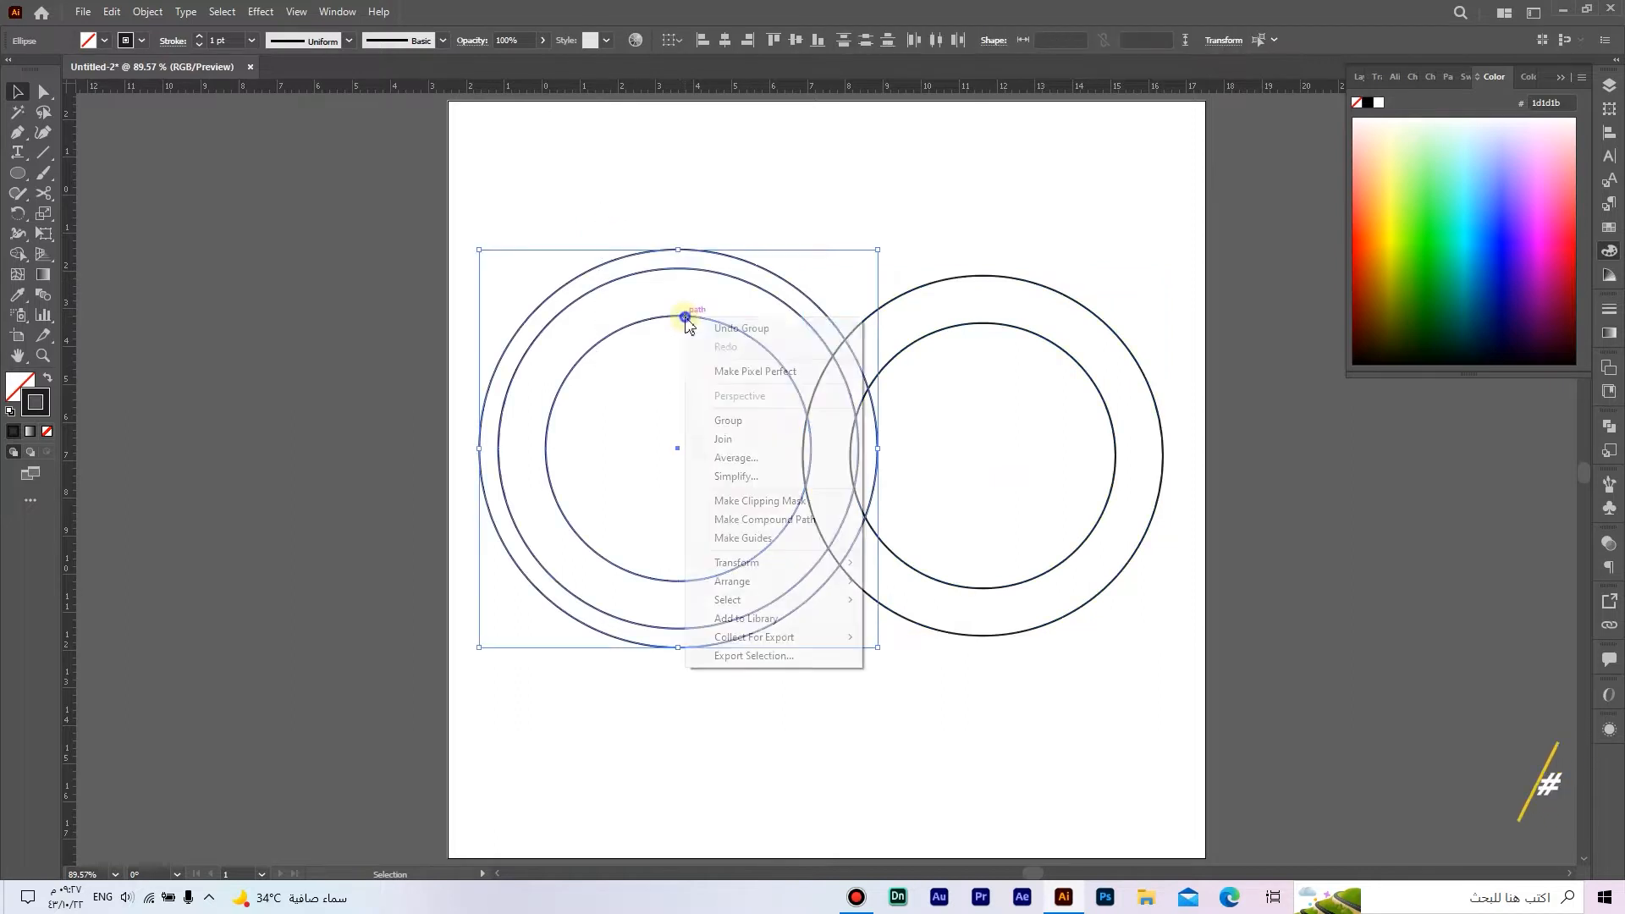
{"action": "left_click", "coordinate": [776, 420]}
Step: Align the left and right circle groups on their vertical centres
{"action": "left_click", "coordinate": [965, 465]}
{"action": "left_click_drag", "start_coordinate": [1244, 641], "coordinate": [581, 254]}
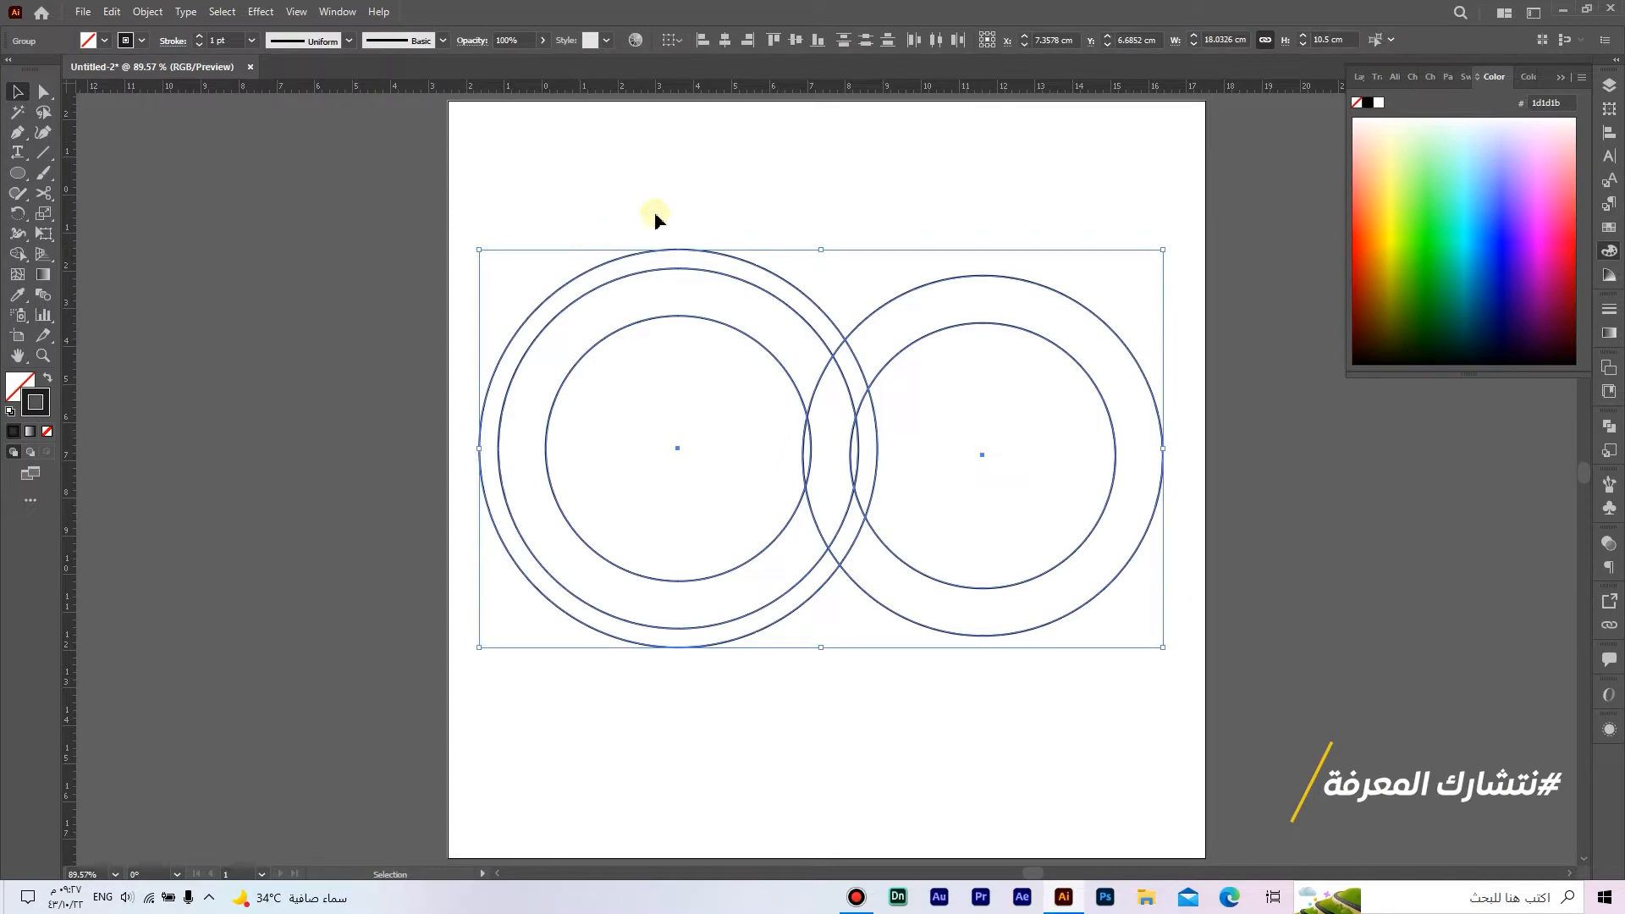
{"action": "left_click", "coordinate": [794, 40]}
{"action": "left_click", "coordinate": [881, 229]}
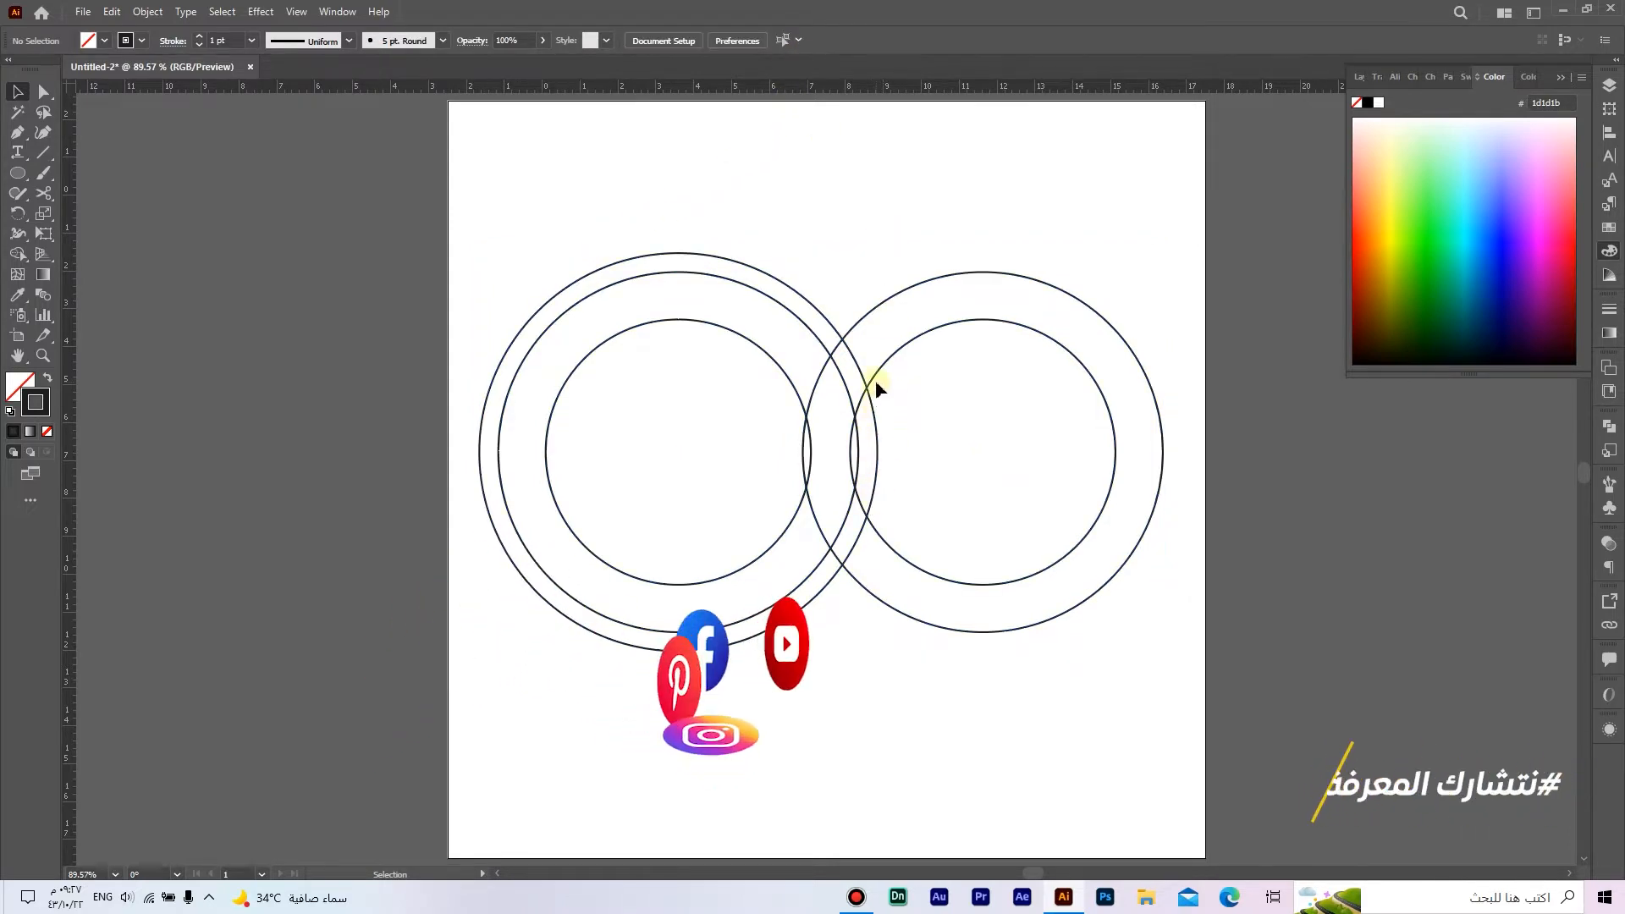
Step: Fine-position the right circle group so its left edges touch the right edges of the left group's two inner circles
{"action": "left_click_drag", "start_coordinate": [871, 379], "coordinate": [880, 380]}
{"action": "scroll", "coordinate": [856, 489], "scroll_direction": "up", "scroll_amount": 6}
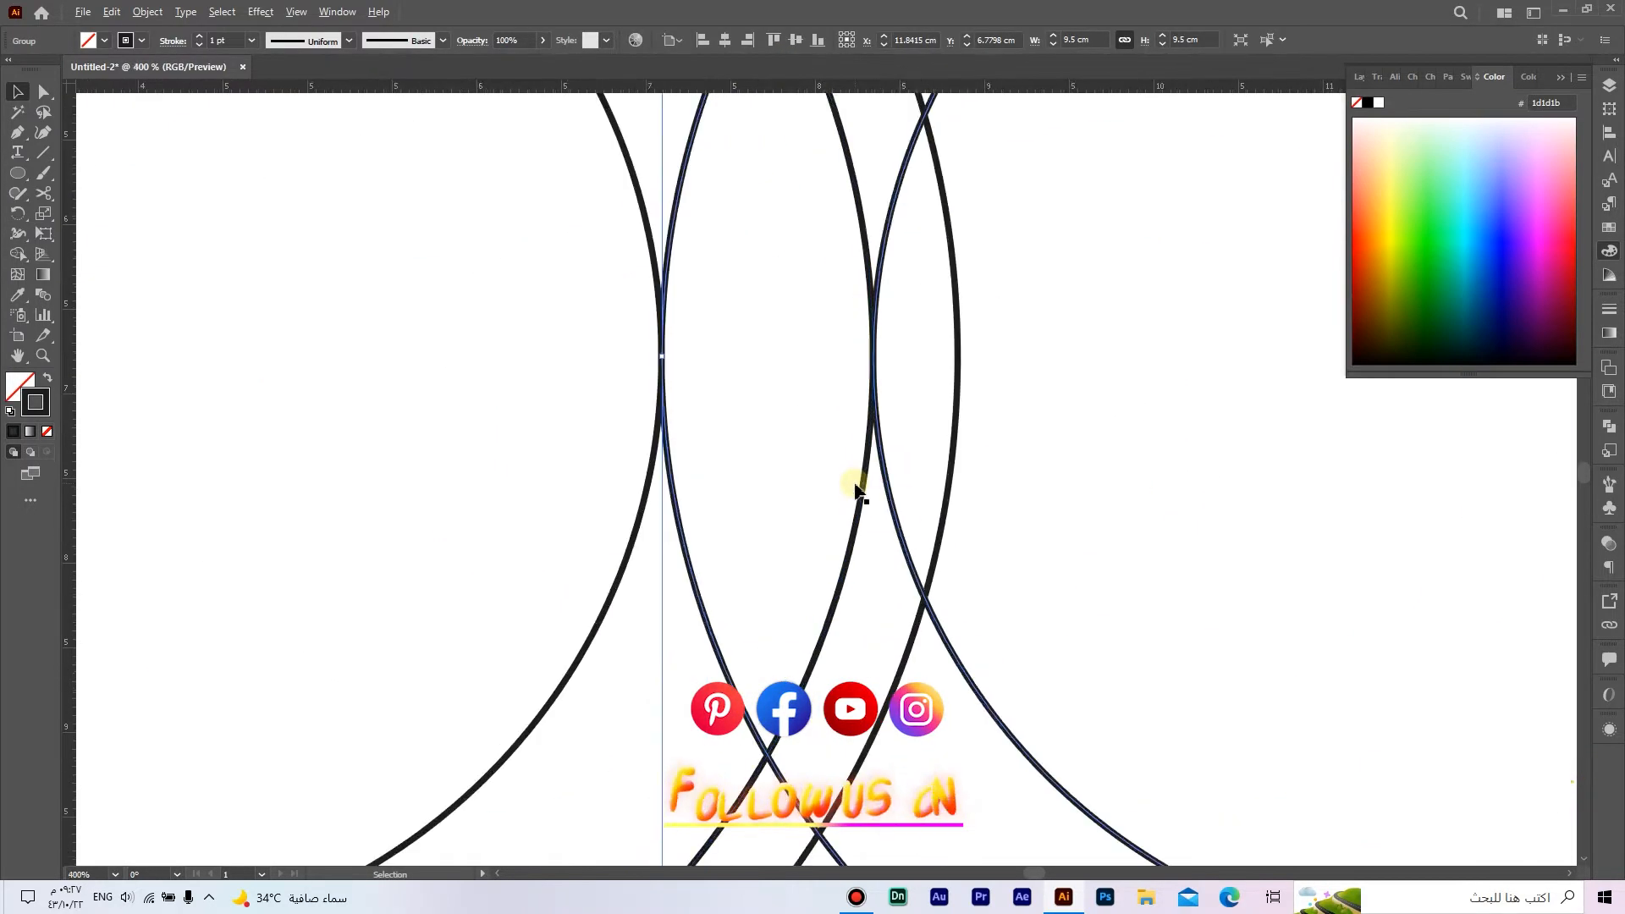
{"action": "left_click_drag", "start_coordinate": [899, 487], "coordinate": [898, 487]}
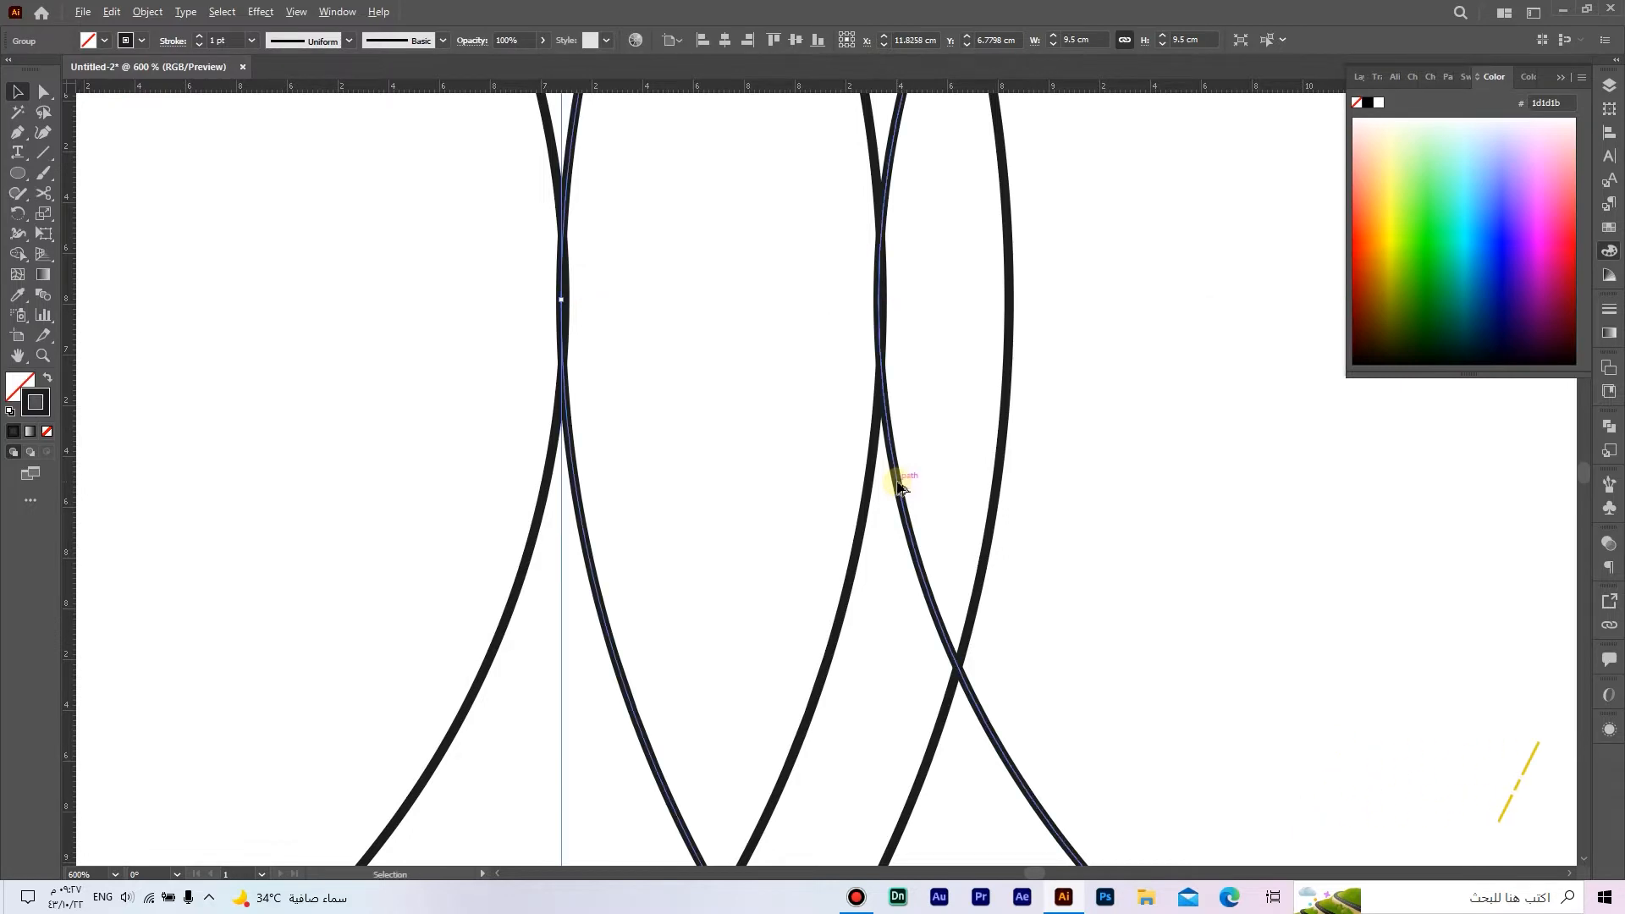
{"action": "scroll", "coordinate": [898, 486], "scroll_direction": "down", "scroll_amount": 6}
{"action": "left_click_drag", "start_coordinate": [1041, 468], "coordinate": [957, 448]}
{"action": "left_click", "coordinate": [1022, 712]}
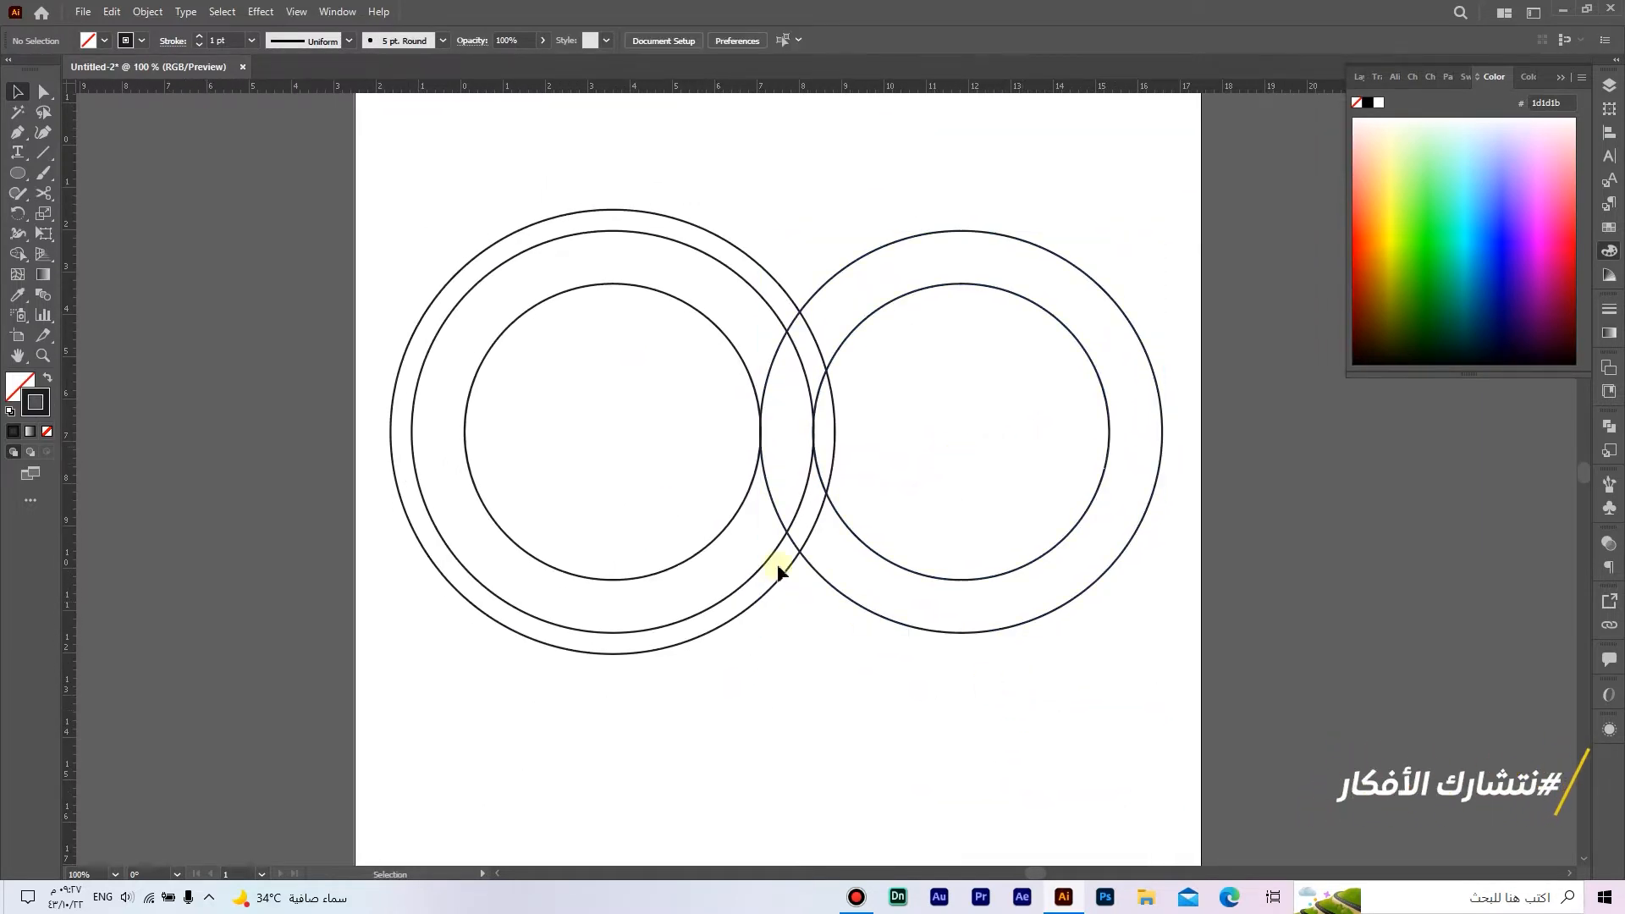
Step: Draw a horizontal line 2.85 cm long and place it inside the left group's innermost circle, starting at its leftmost point
{"action": "left_click_drag", "start_coordinate": [47, 164], "coordinate": [91, 152]}
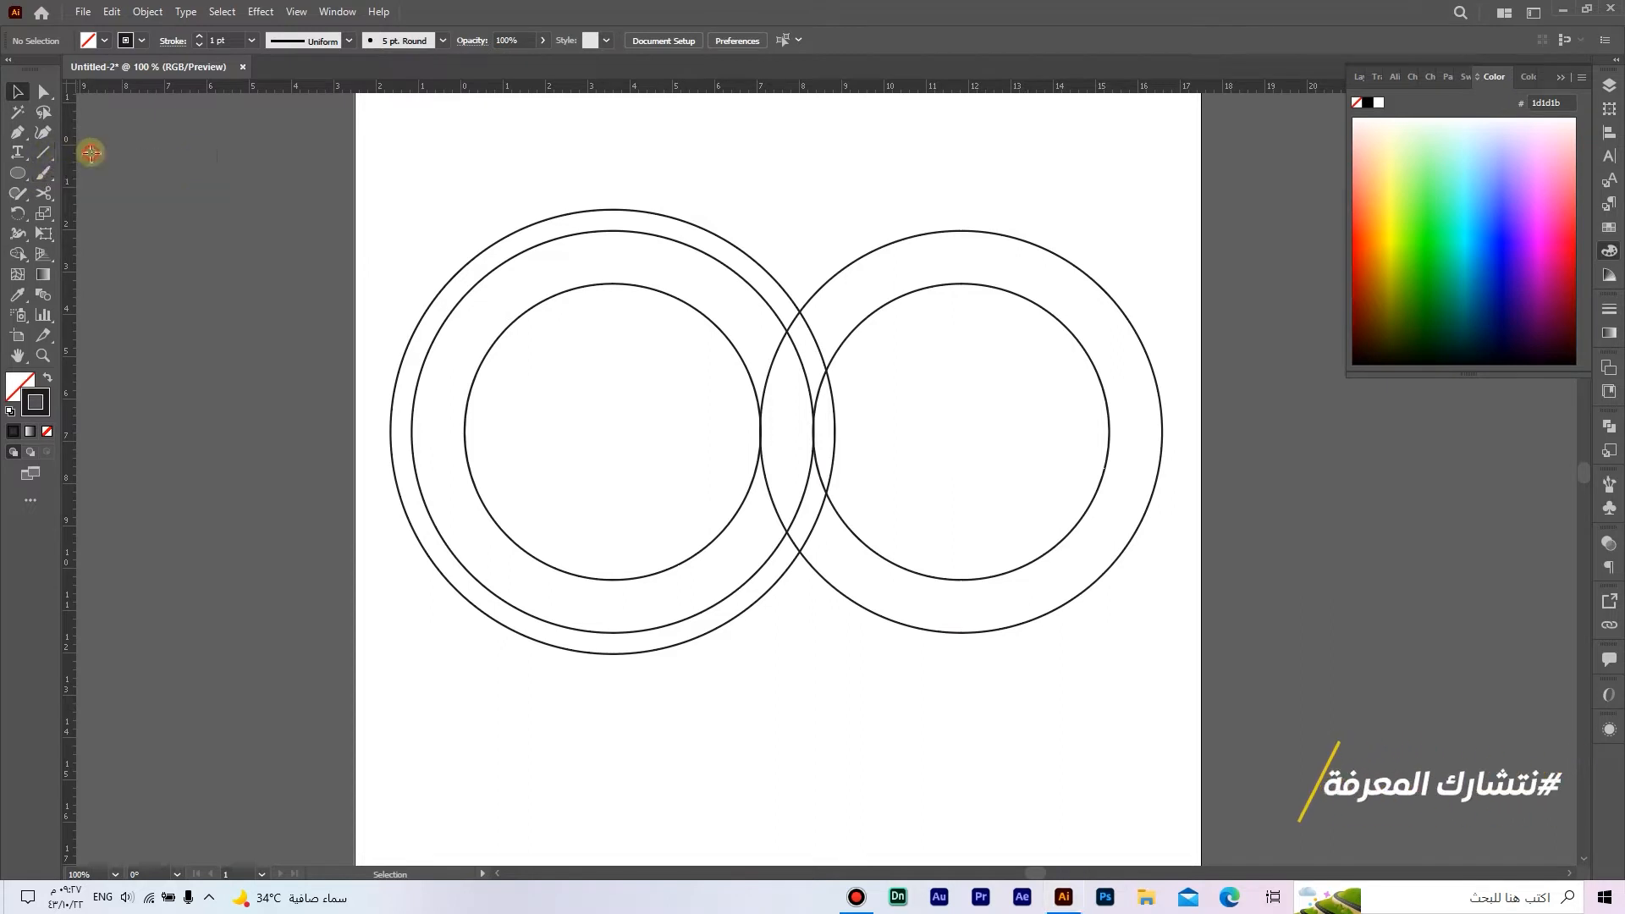
{"action": "left_click", "coordinate": [416, 159]}
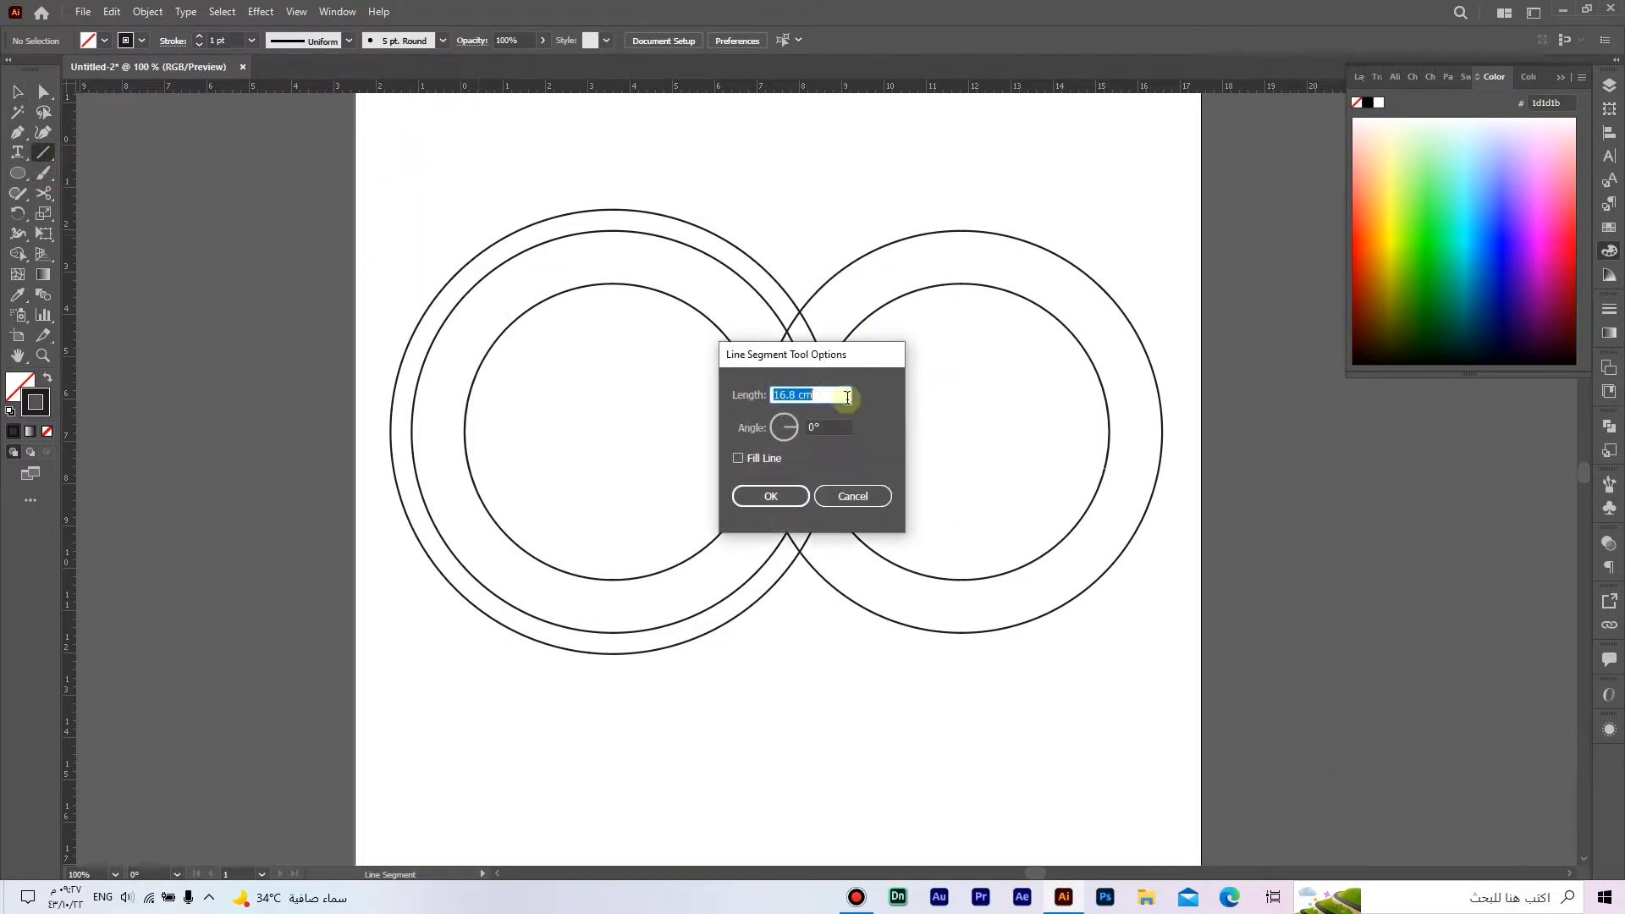
{"action": "type", "text": "2."}
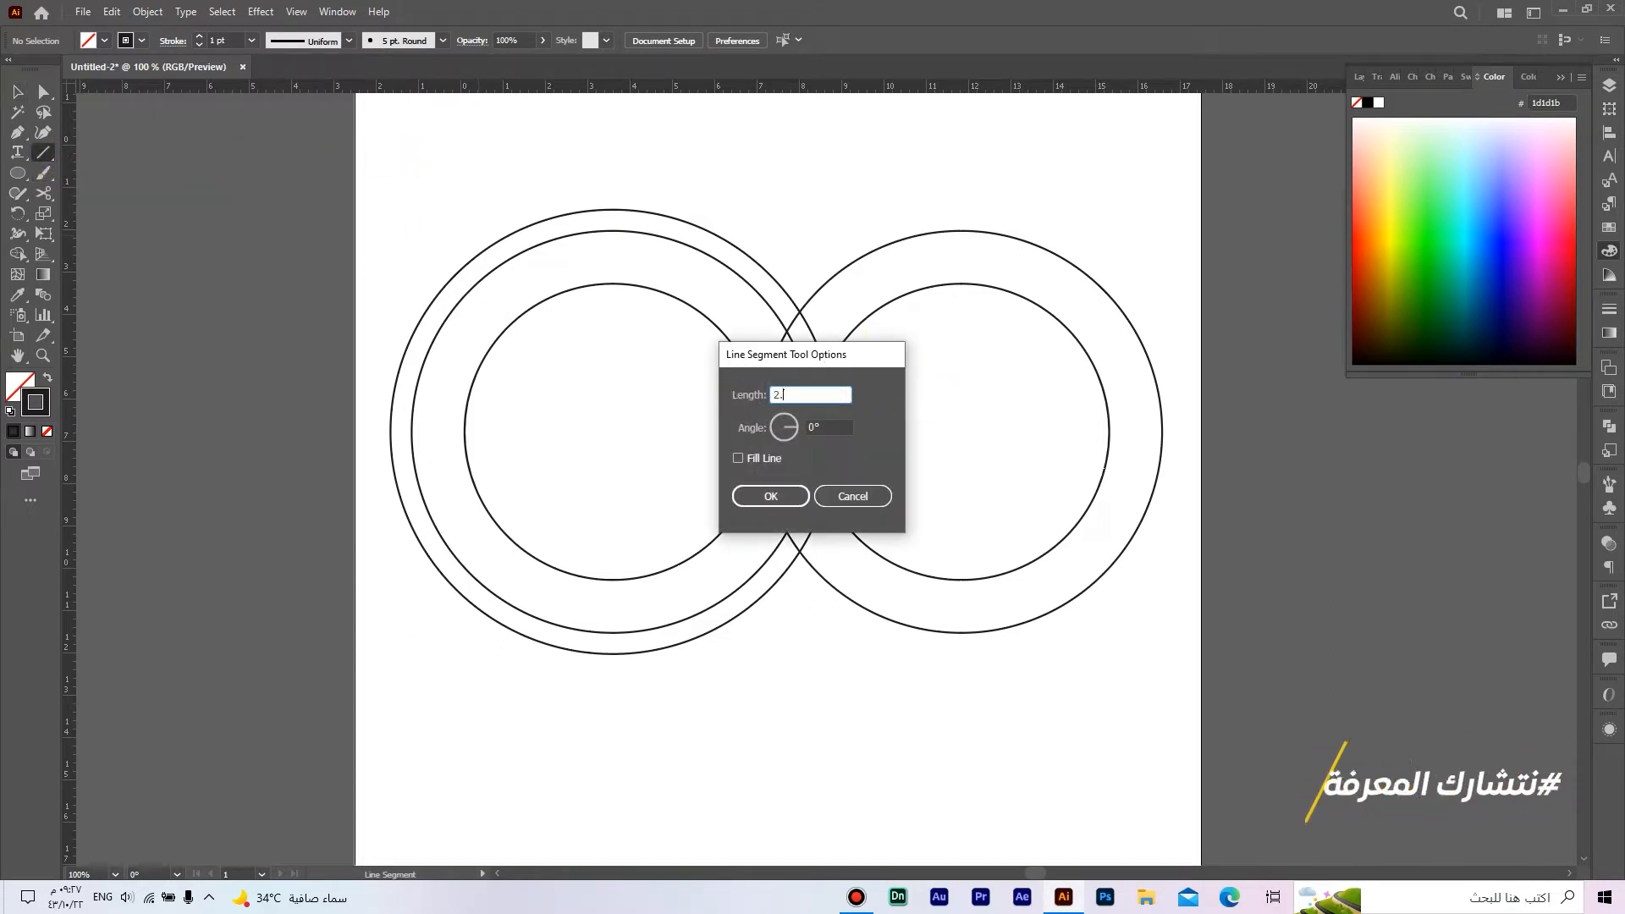
{"action": "type", "text": "85"}
{"action": "key", "text": "Tab"}
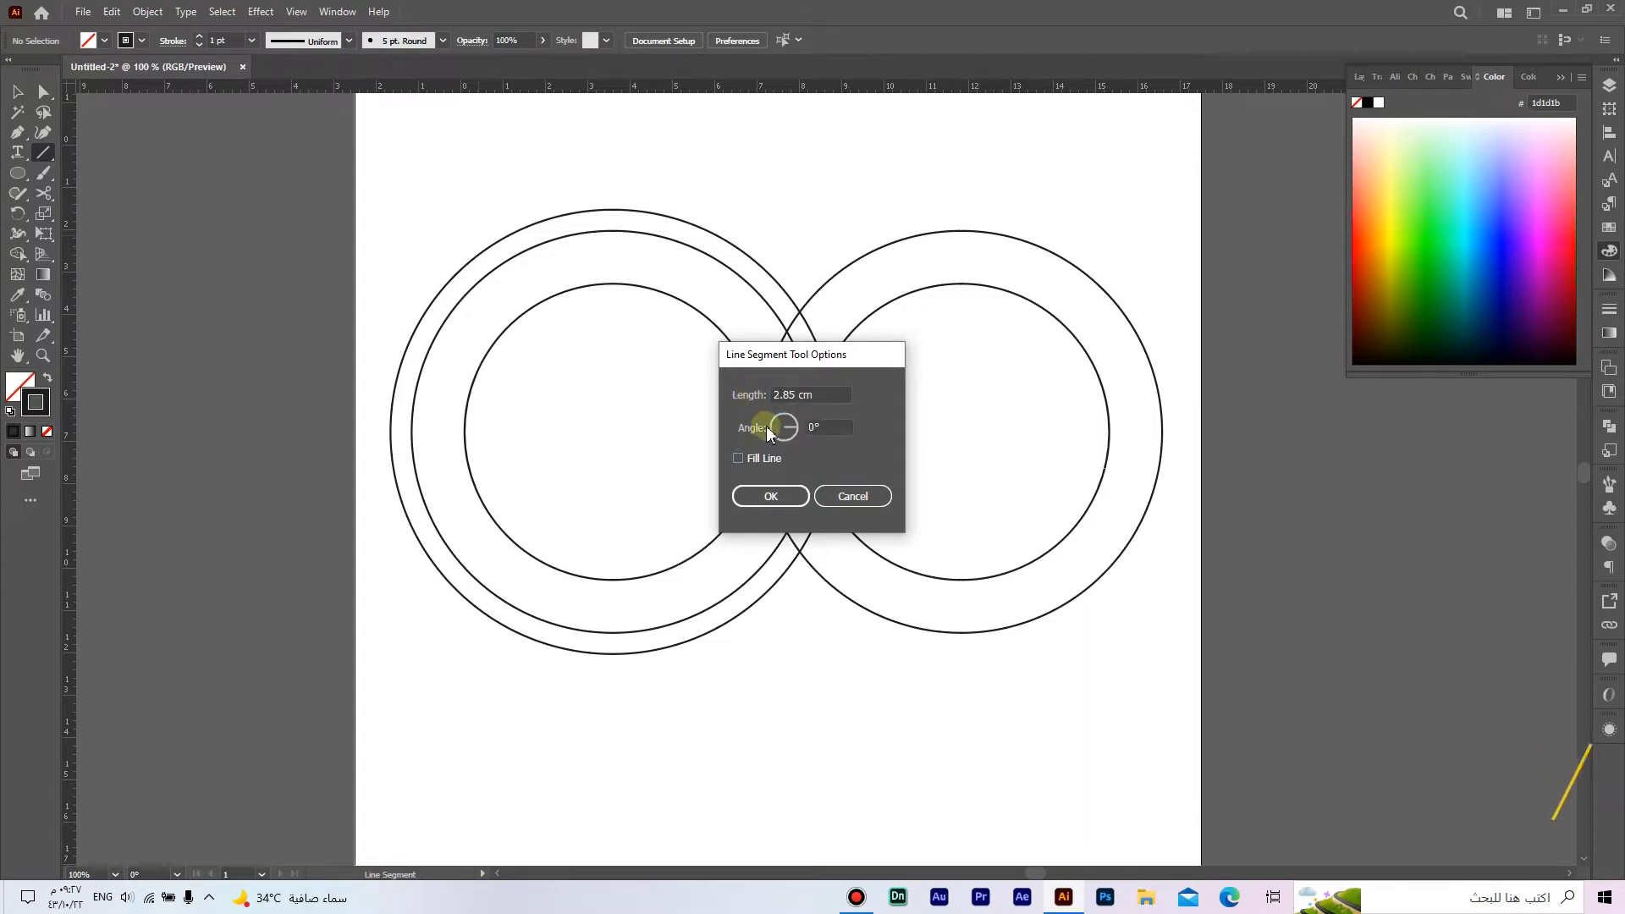
{"action": "left_click", "coordinate": [771, 496]}
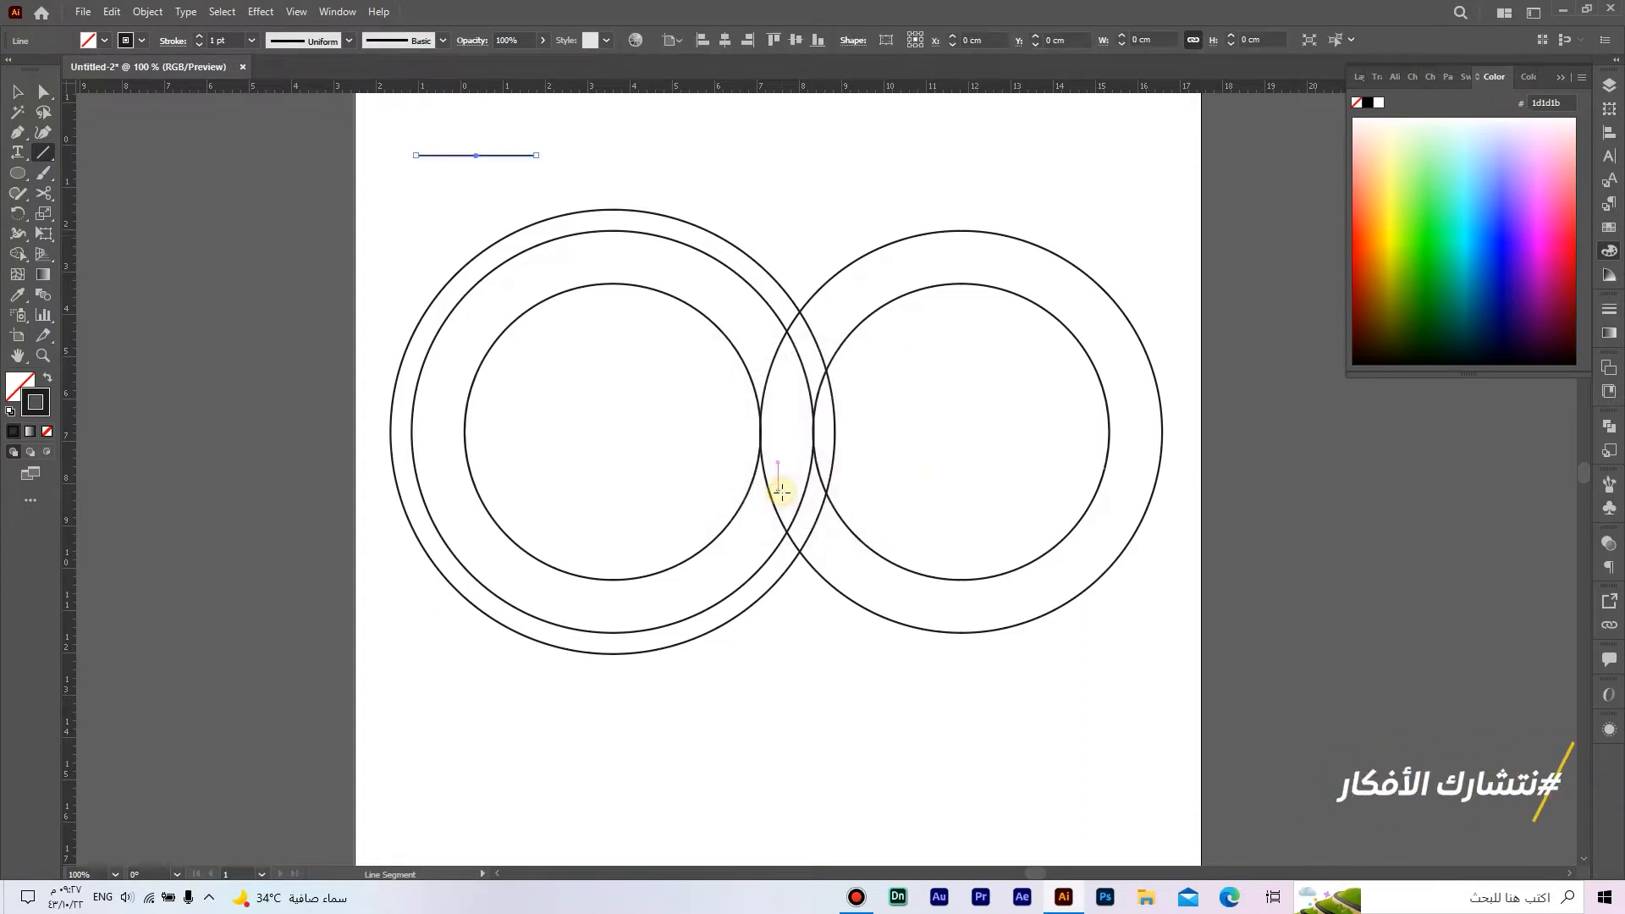
{"action": "key", "text": "v"}
{"action": "left_click_drag", "start_coordinate": [506, 156], "coordinate": [551, 431]}
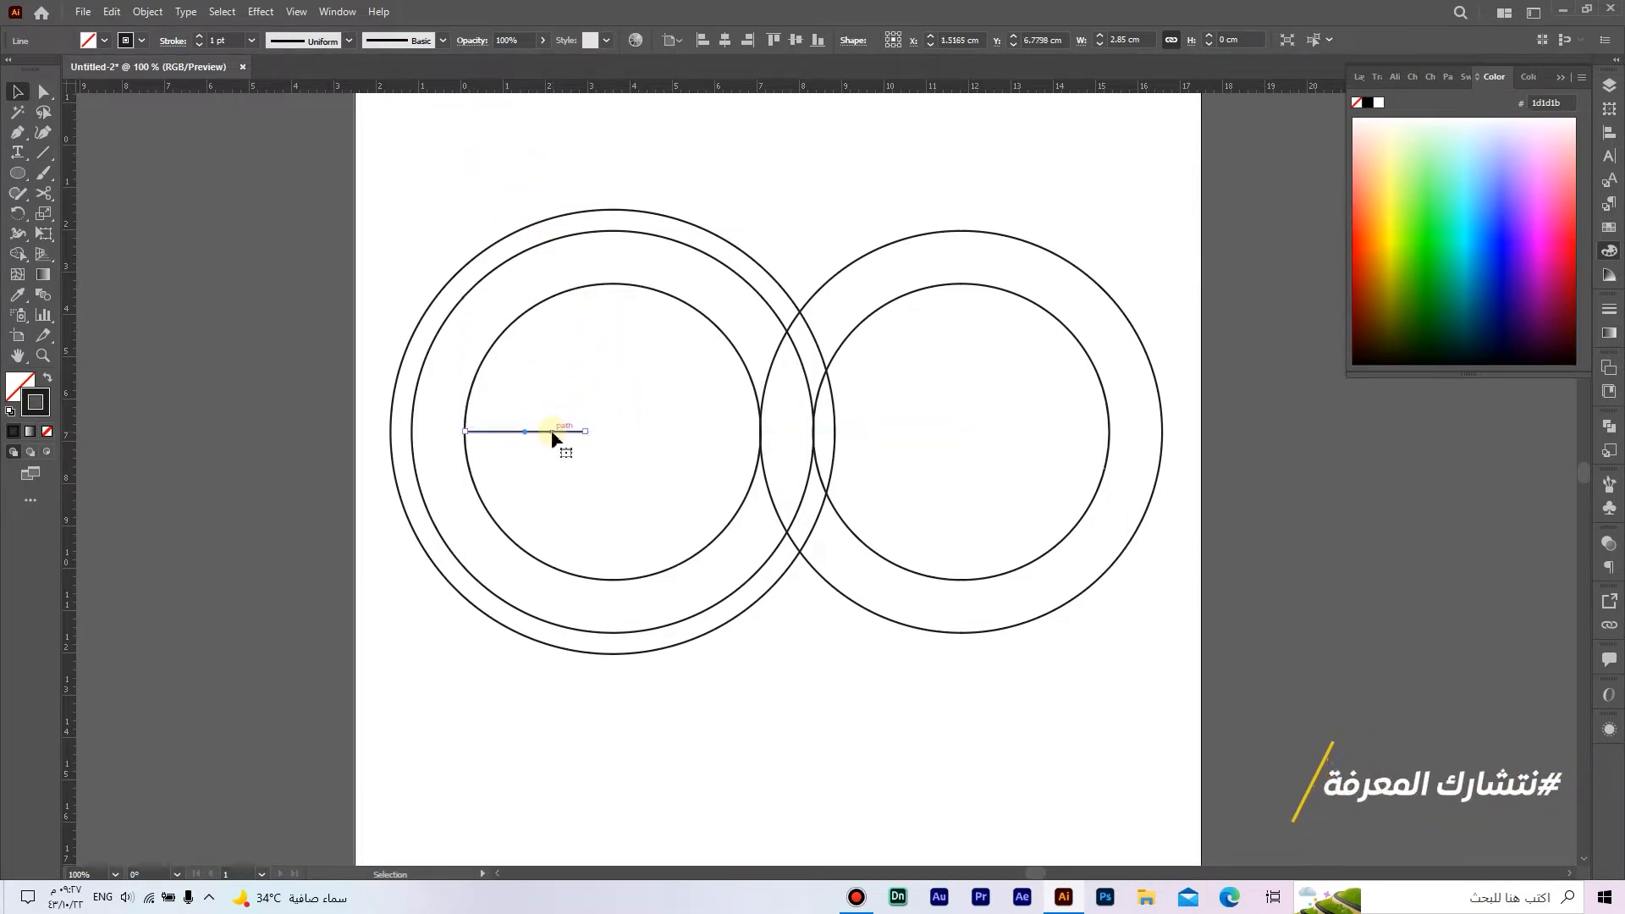
Step: Draw a vertical line about 16 cm long through the right end of the horizontal line, crossing all the left circles
{"action": "left_click_drag", "start_coordinate": [43, 153], "coordinate": [144, 154]}
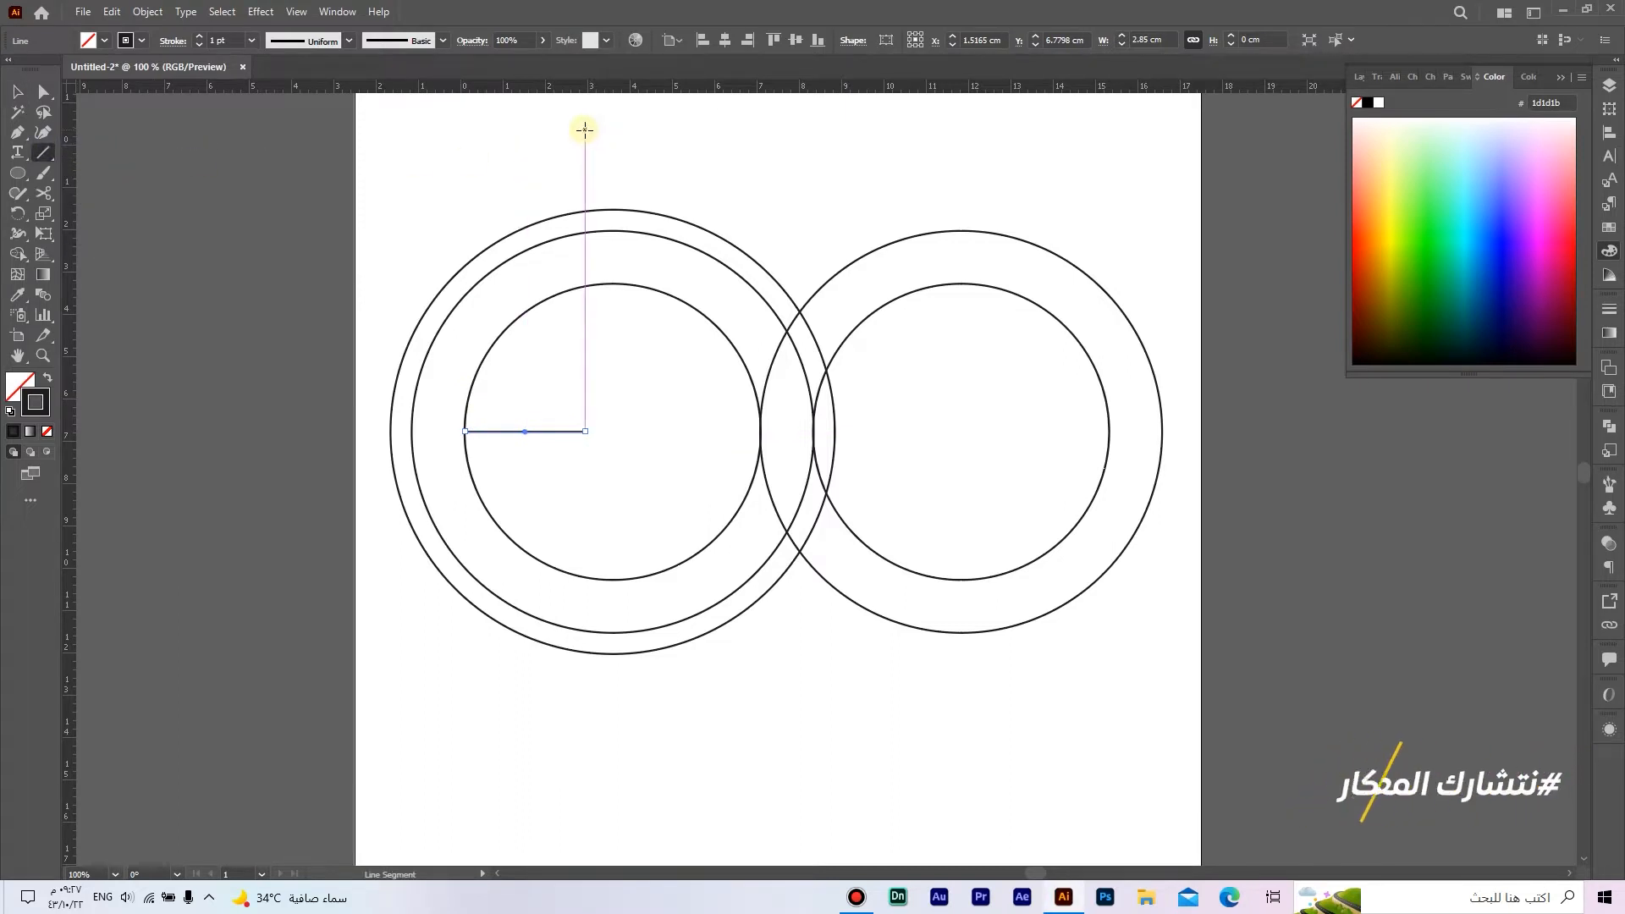
{"action": "left_click_drag", "start_coordinate": [584, 116], "coordinate": [579, 793]}
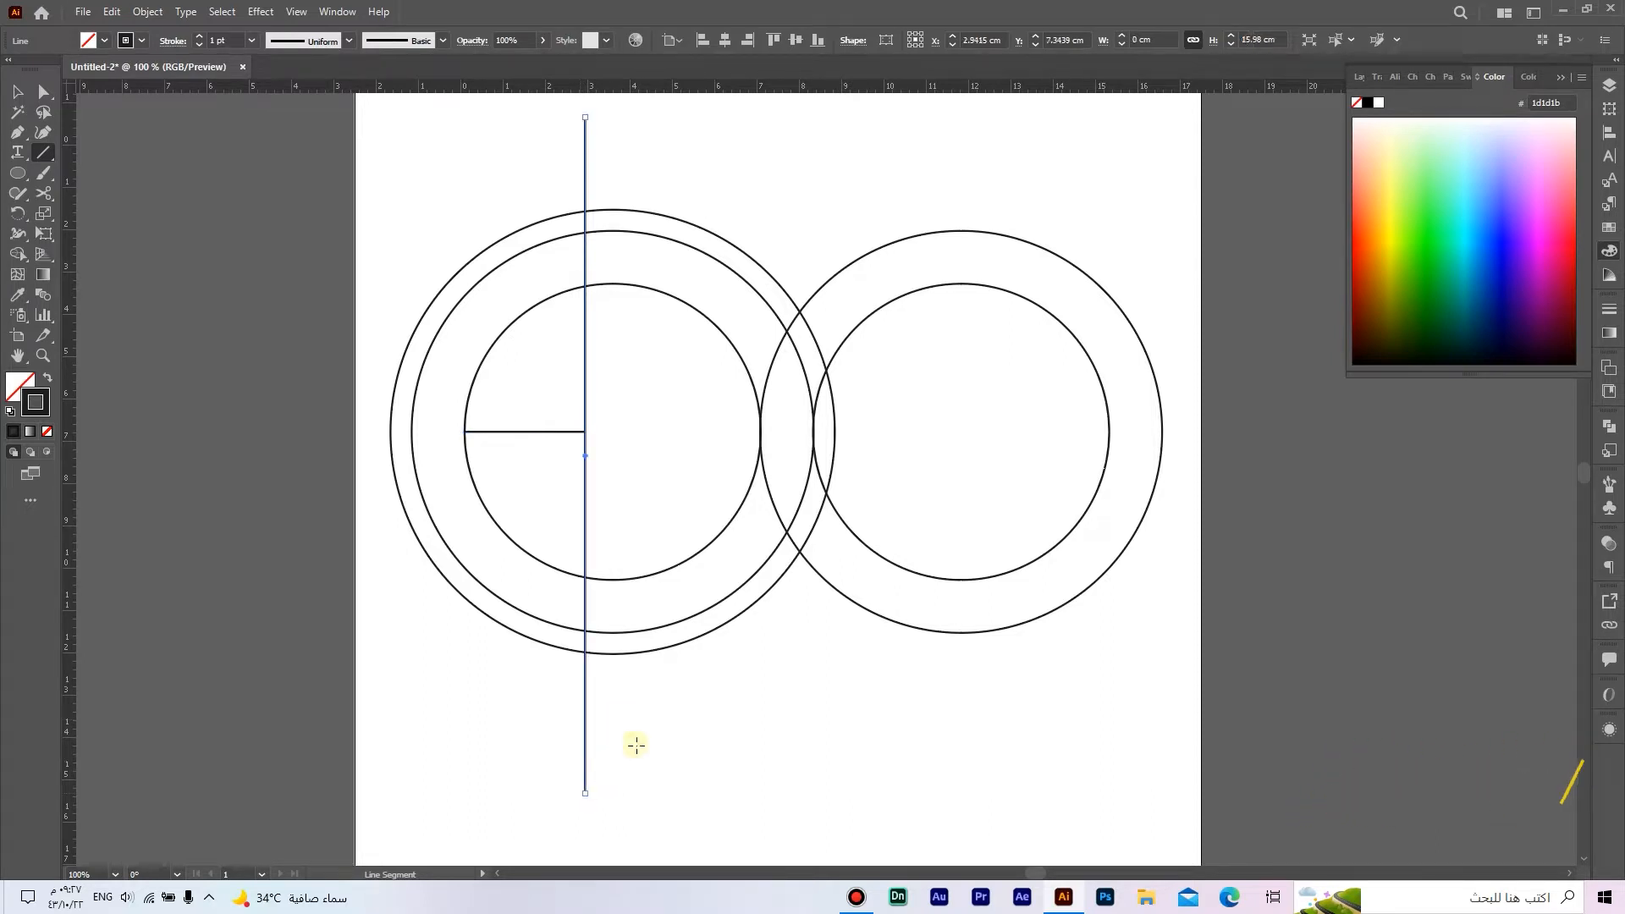
Step: Draw a horizontal line 1.3 cm long at 0° and attach its left end to the vertical line, above the left circles
{"action": "left_click", "coordinate": [772, 210]}
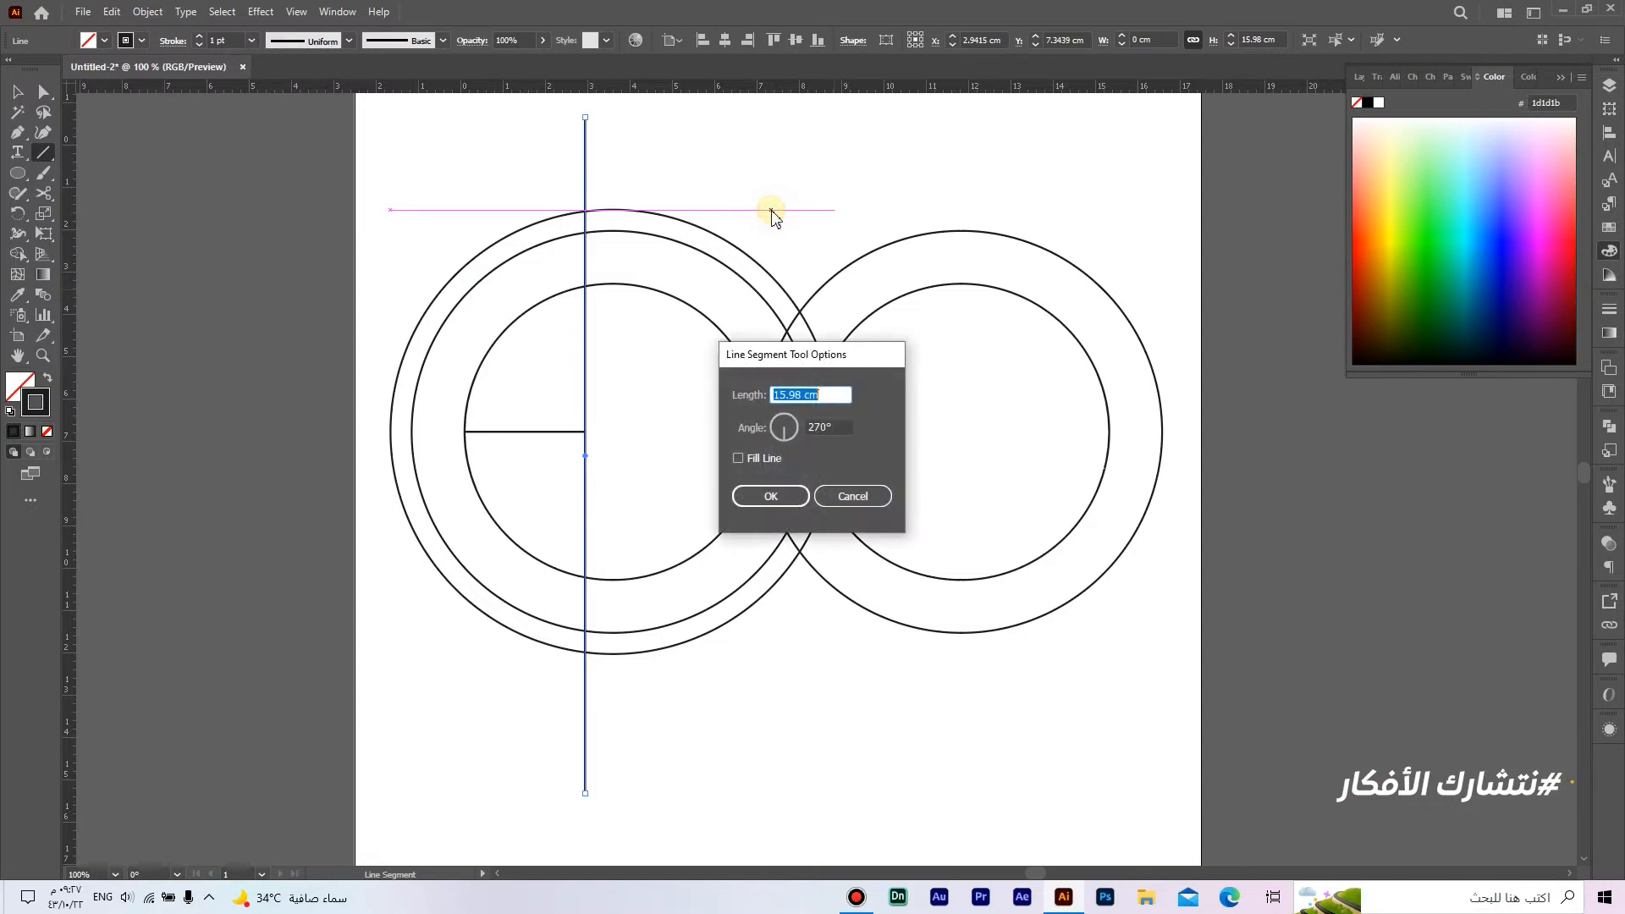
{"action": "type", "text": "1.3"}
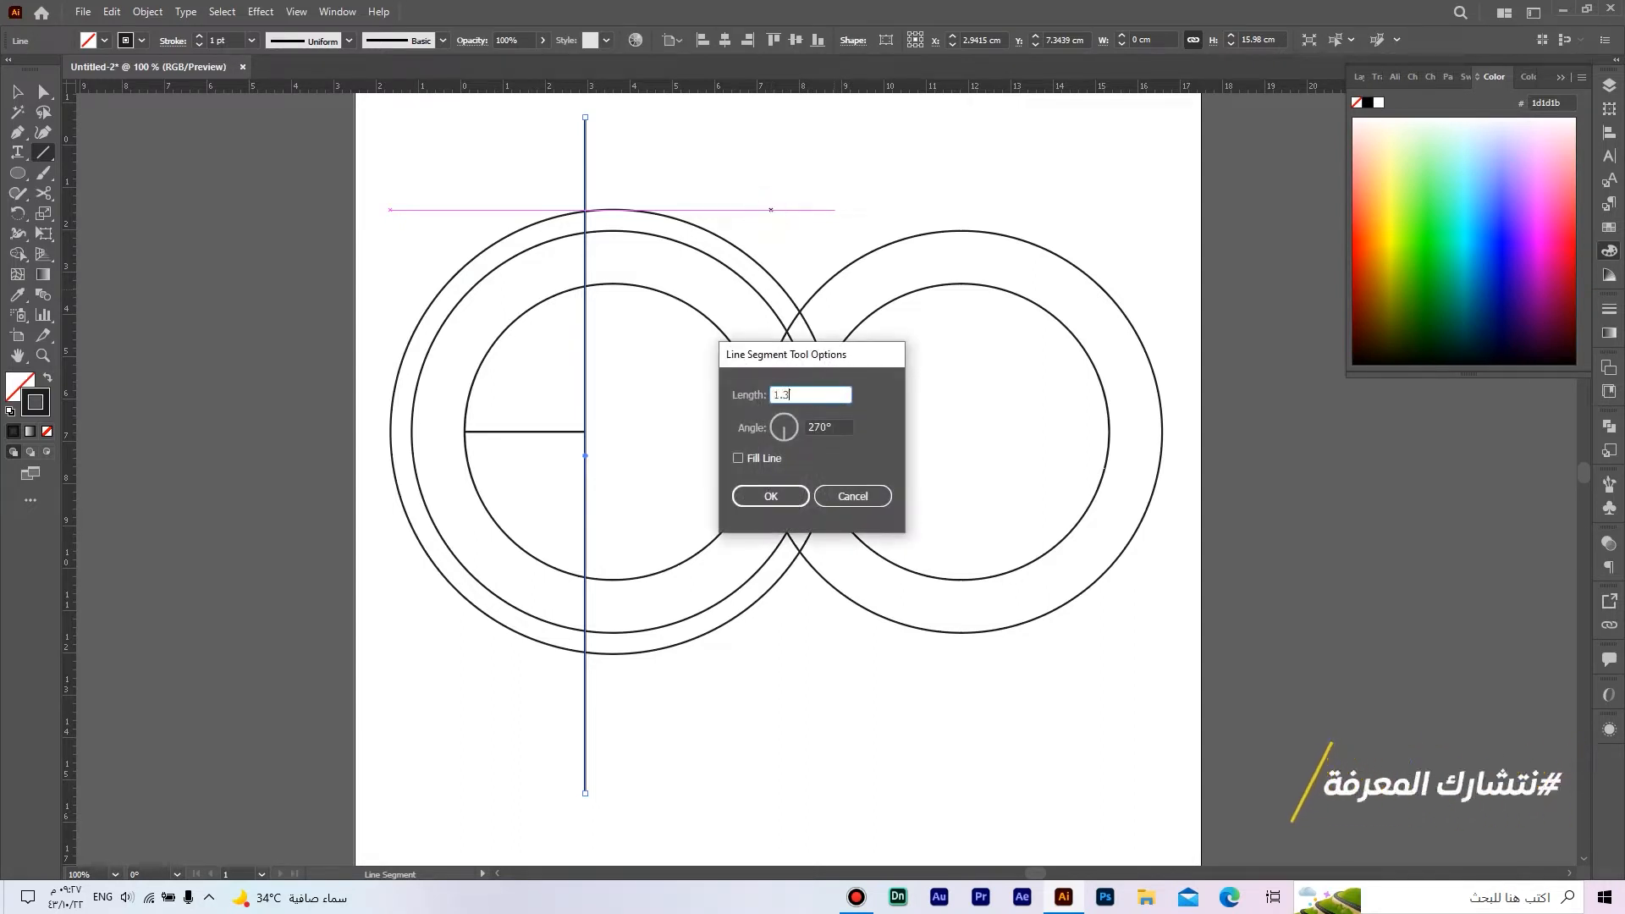
{"action": "key", "text": "Tab"}
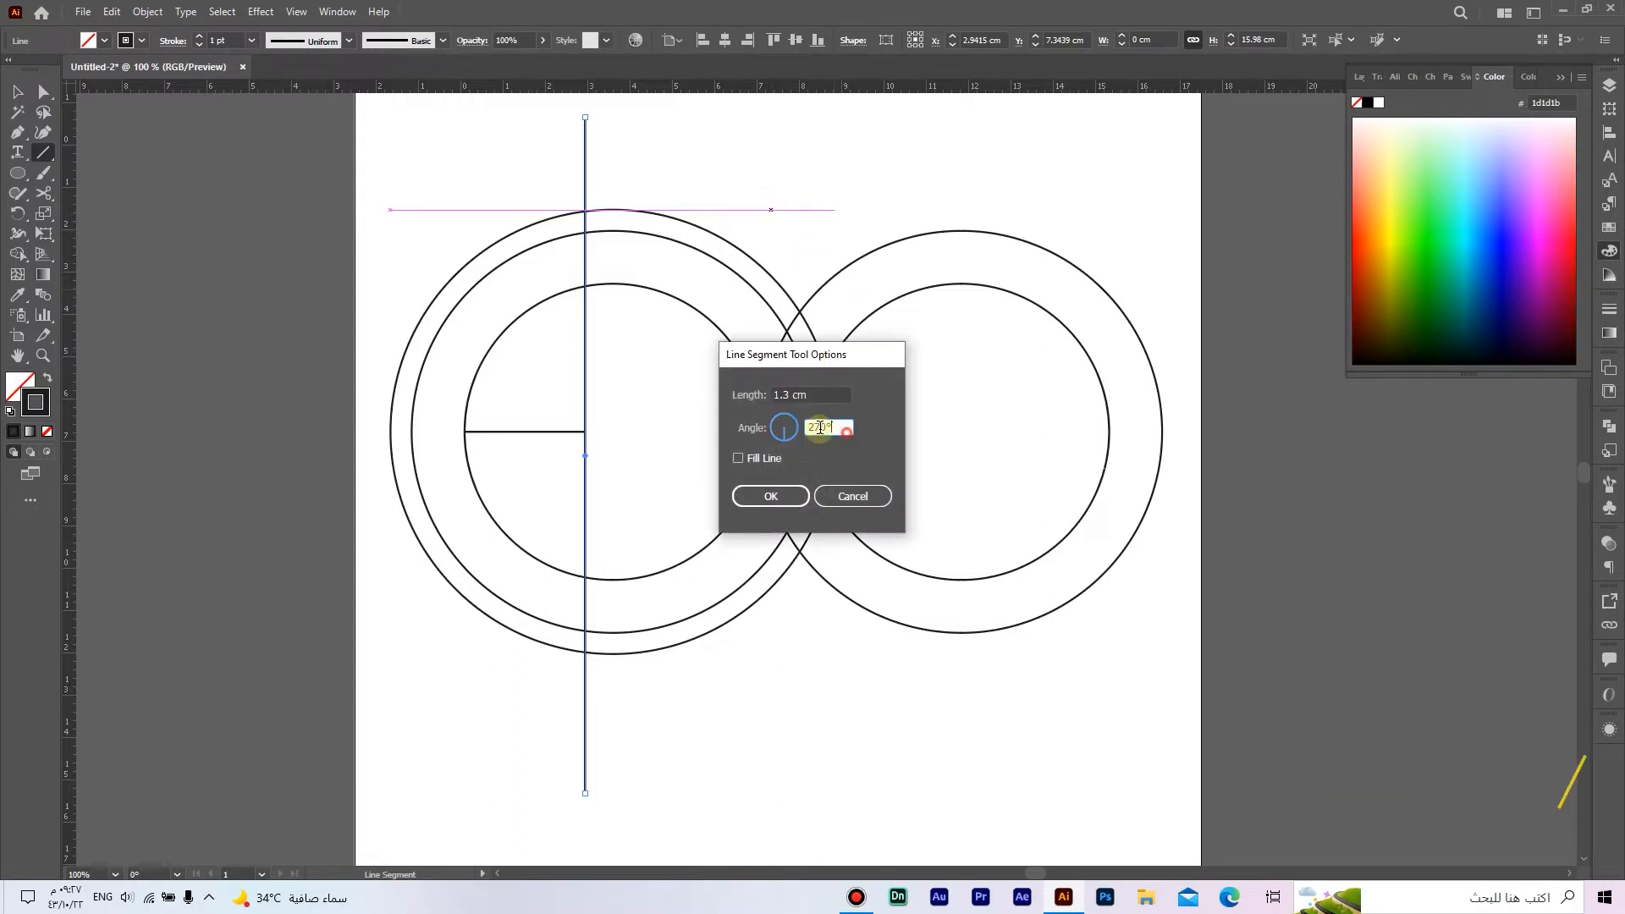
{"action": "type", "text": "0"}
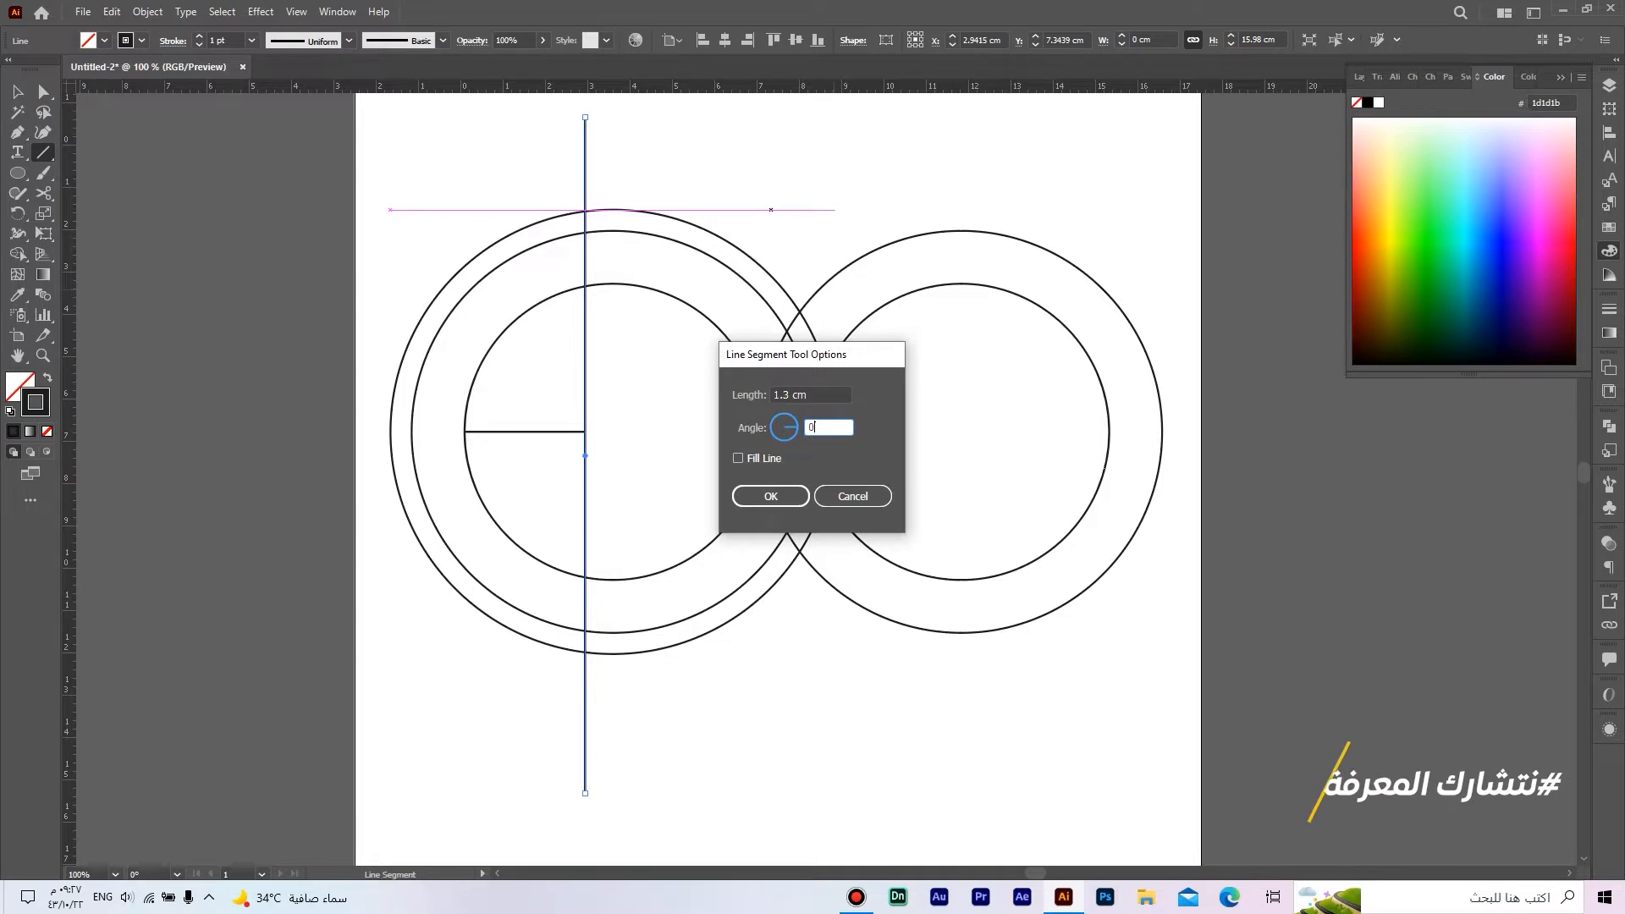
{"action": "left_click", "coordinate": [783, 494]}
{"action": "key", "text": "ctrl+plus"}
{"action": "left_click_drag", "start_coordinate": [823, 263], "coordinate": [878, 370]}
{"action": "left_click", "coordinate": [1561, 78]}
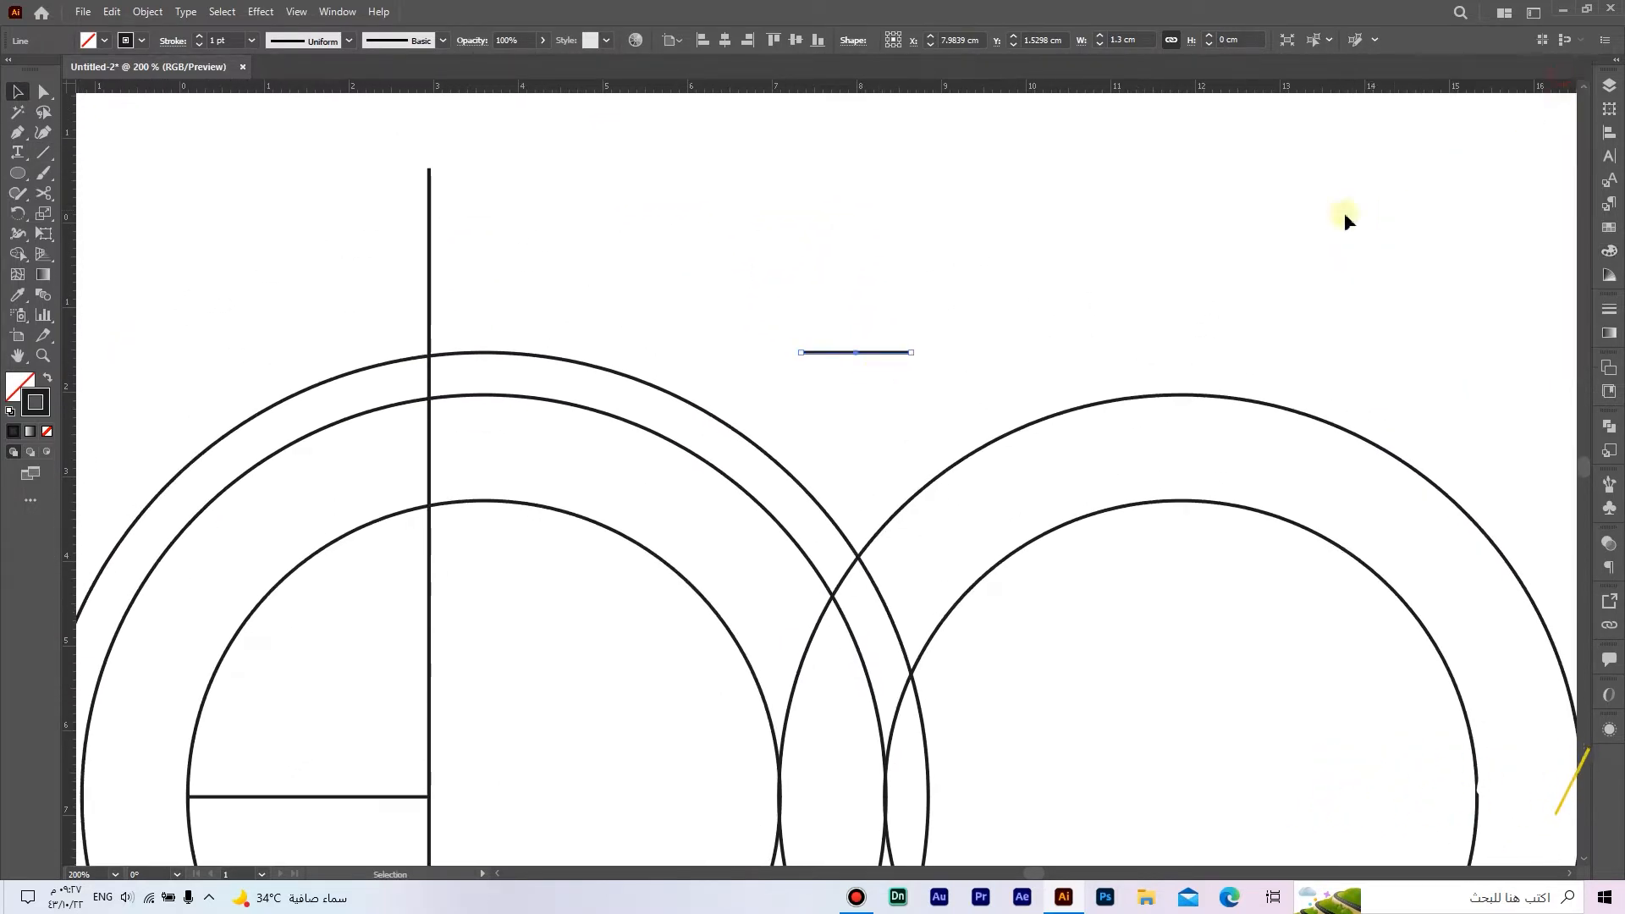
{"action": "left_click_drag", "start_coordinate": [889, 359], "coordinate": [516, 294]}
{"action": "left_click", "coordinate": [485, 220]}
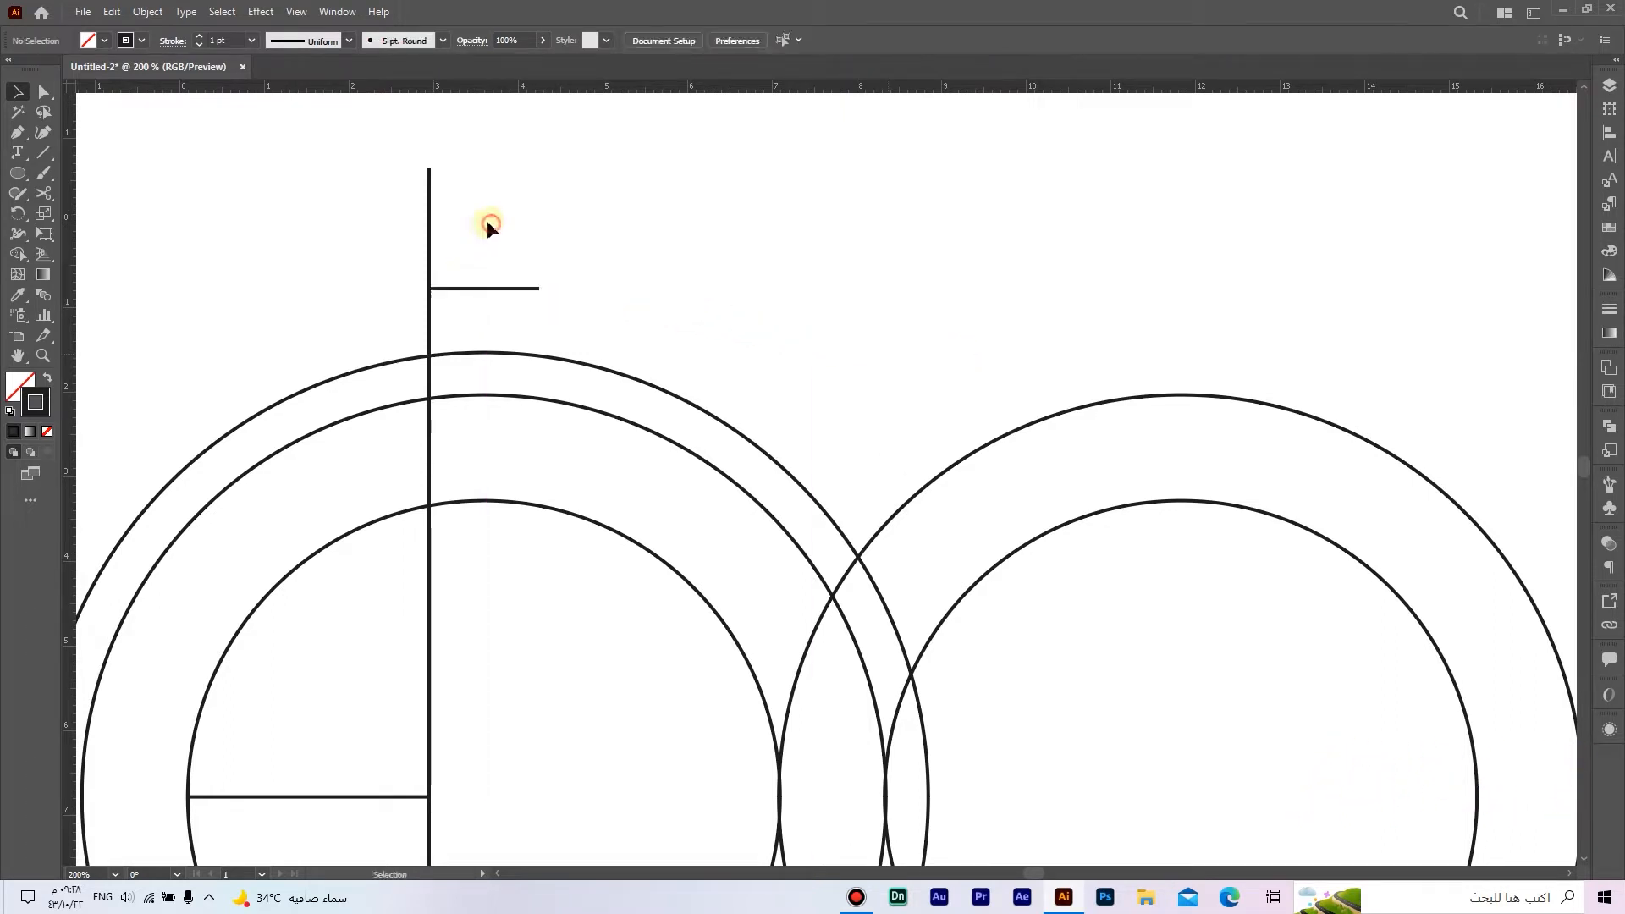
Step: Duplicate the vertical line in front and move the copy to the right end of the 1.3 cm line
{"action": "left_click_drag", "start_coordinate": [305, 201], "coordinate": [467, 231]}
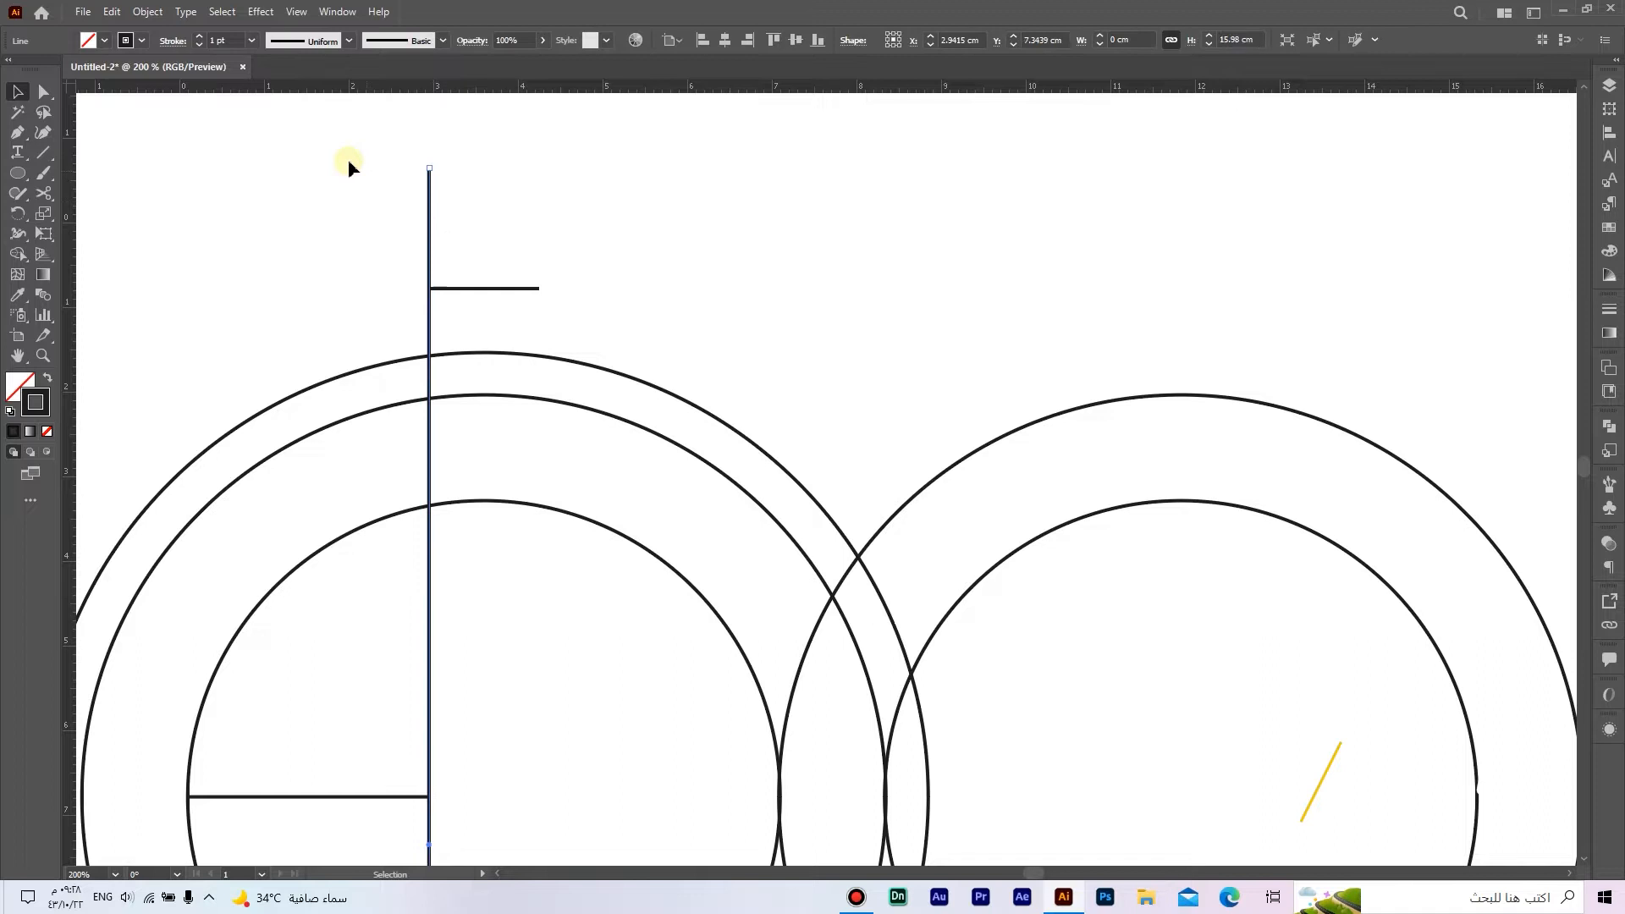
{"action": "left_click", "coordinate": [112, 11]}
{"action": "left_click", "coordinate": [161, 94]}
{"action": "left_click", "coordinate": [111, 11]}
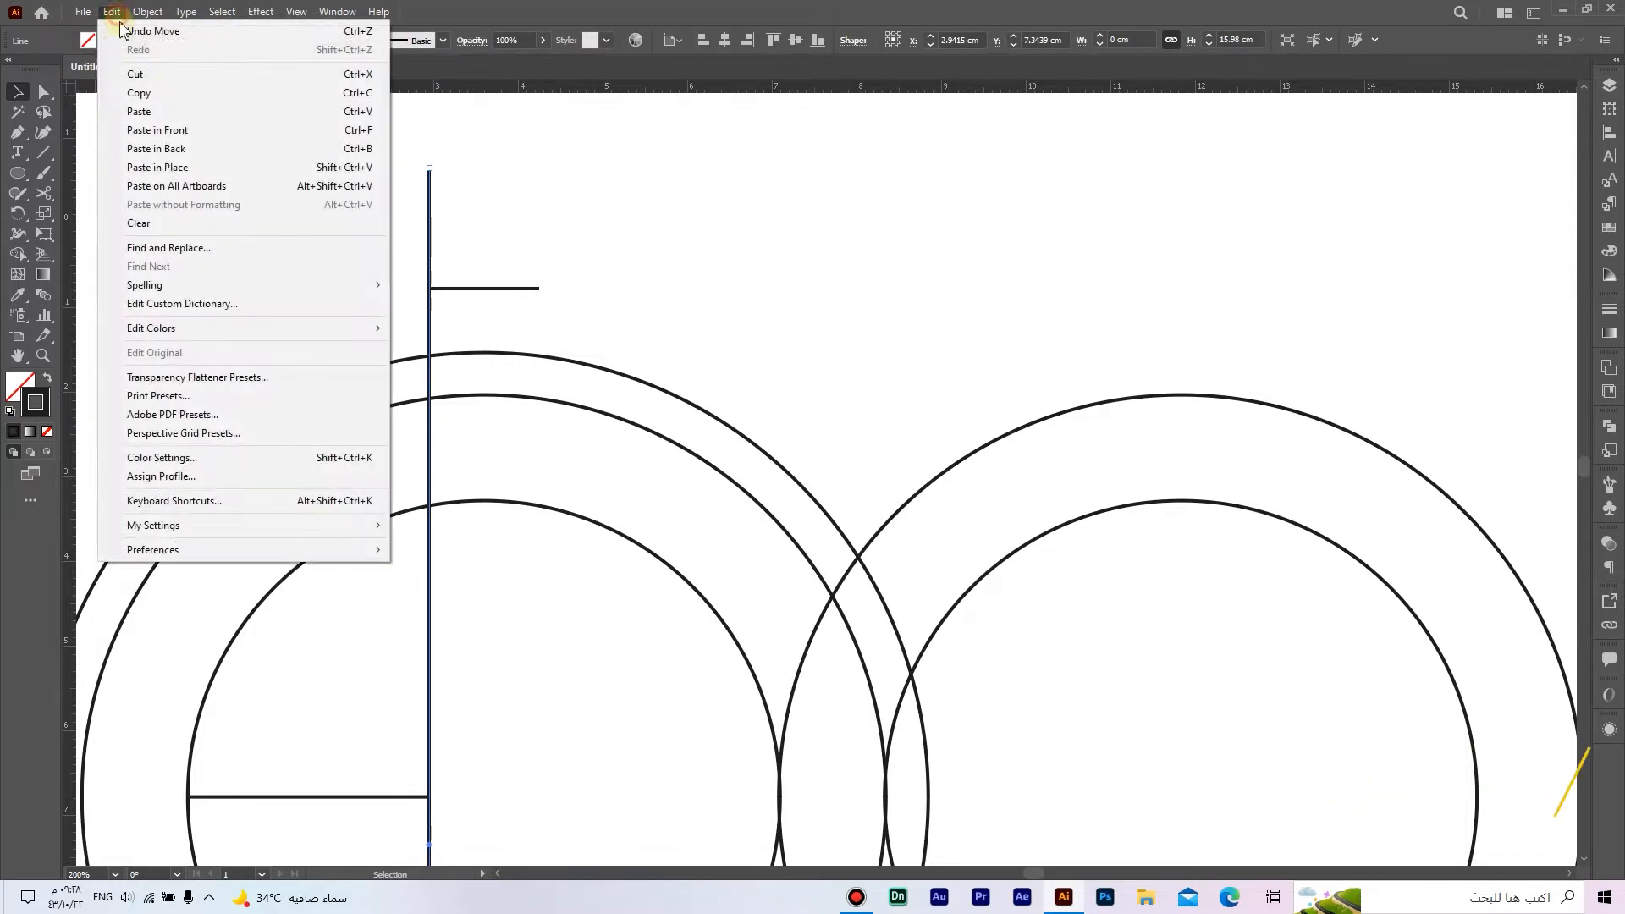
{"action": "left_click", "coordinate": [200, 131]}
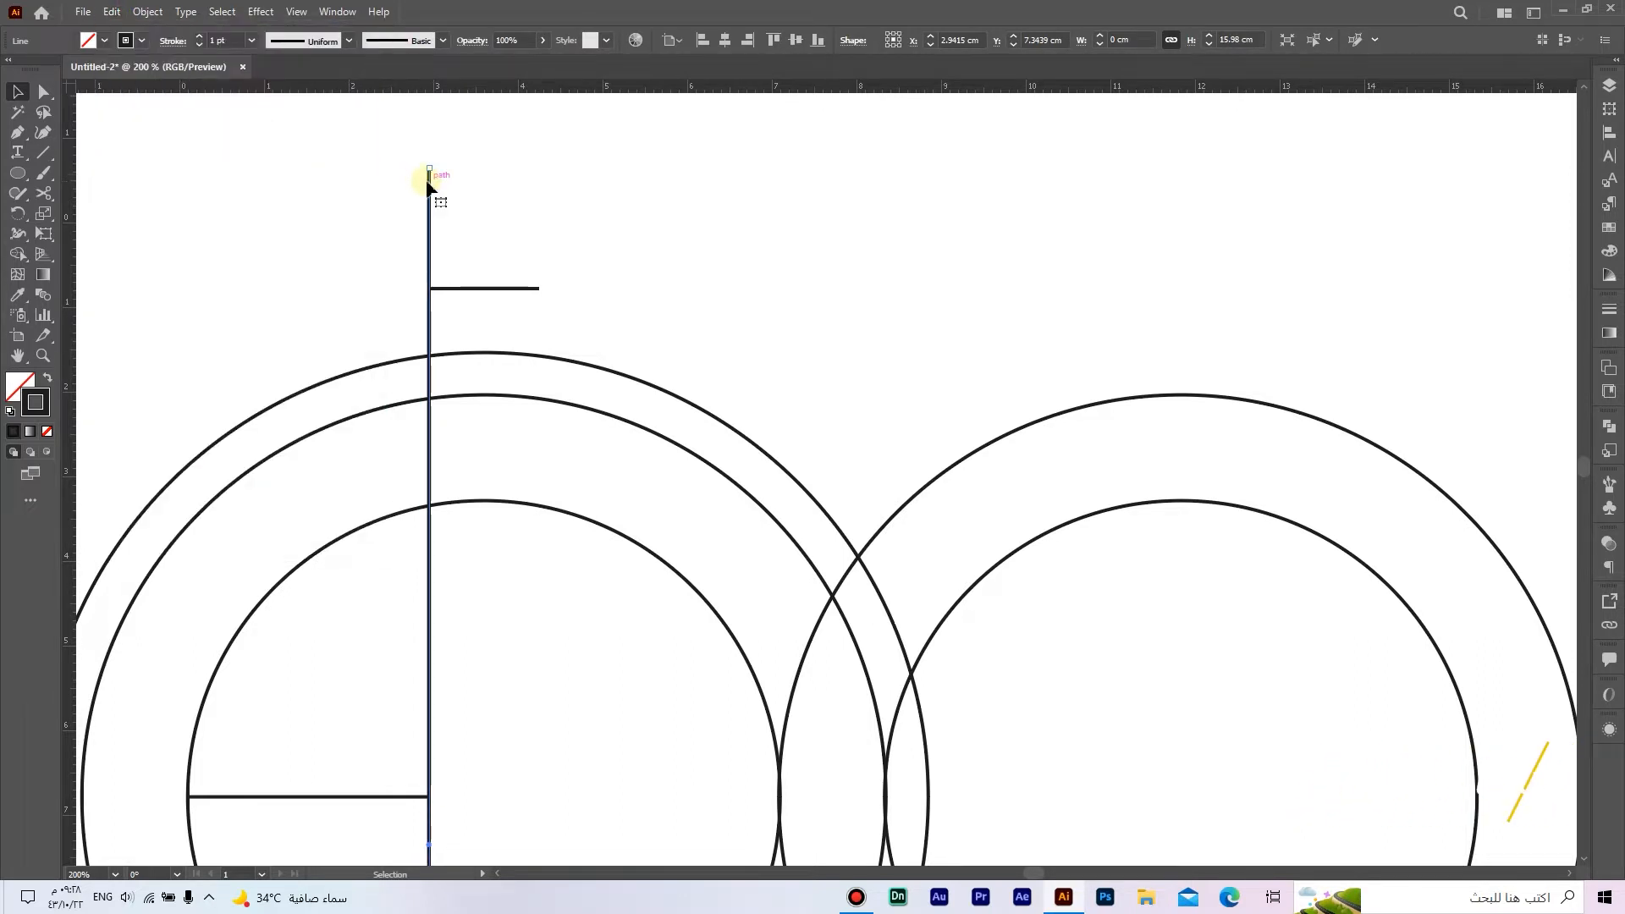
{"action": "left_click_drag", "start_coordinate": [429, 184], "coordinate": [540, 196]}
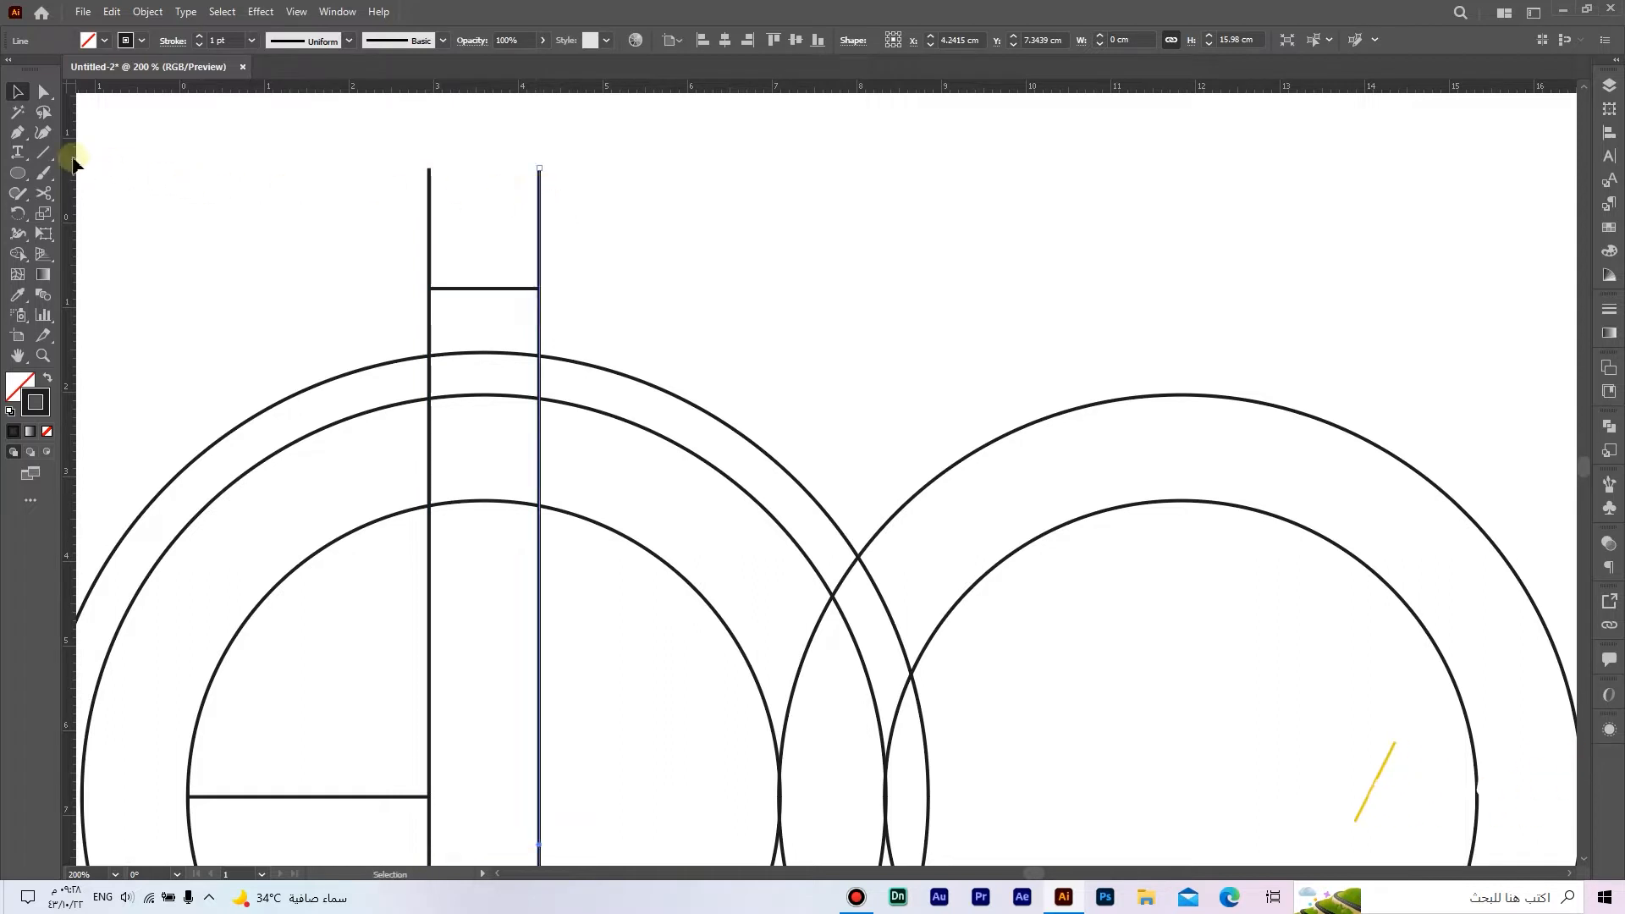
Step: Draw a horizontal line 0.65 cm long and attach its left end to the second vertical line, above the circles
{"action": "left_click", "coordinate": [43, 152]}
{"action": "left_click", "coordinate": [112, 158]}
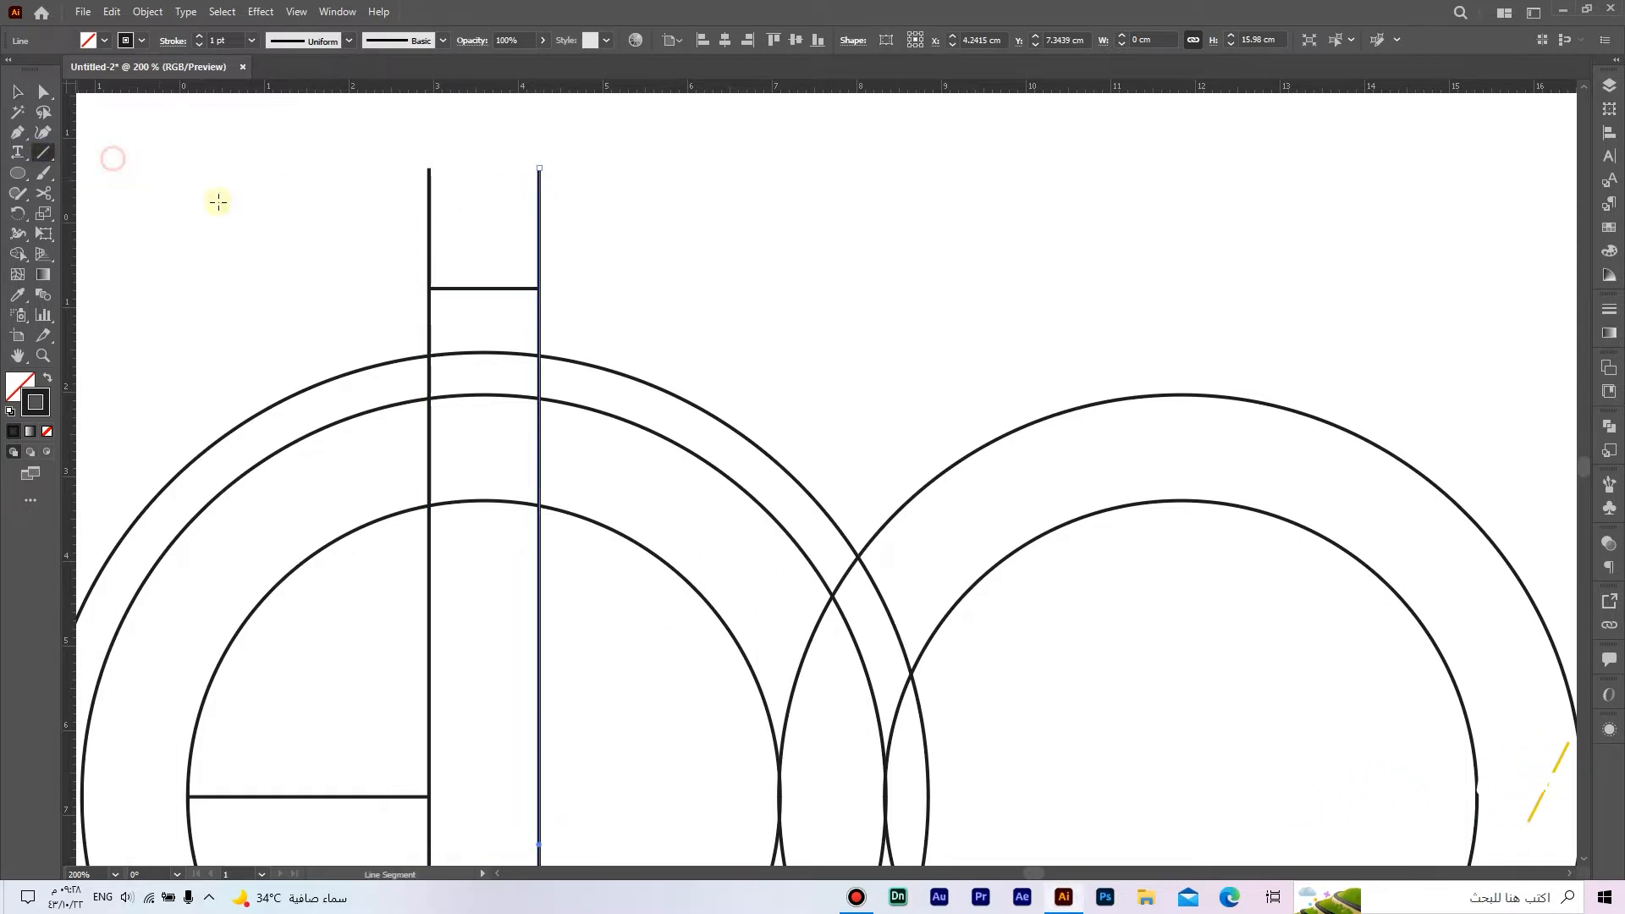
{"action": "left_click", "coordinate": [588, 258]}
{"action": "type", "text": "0.65"}
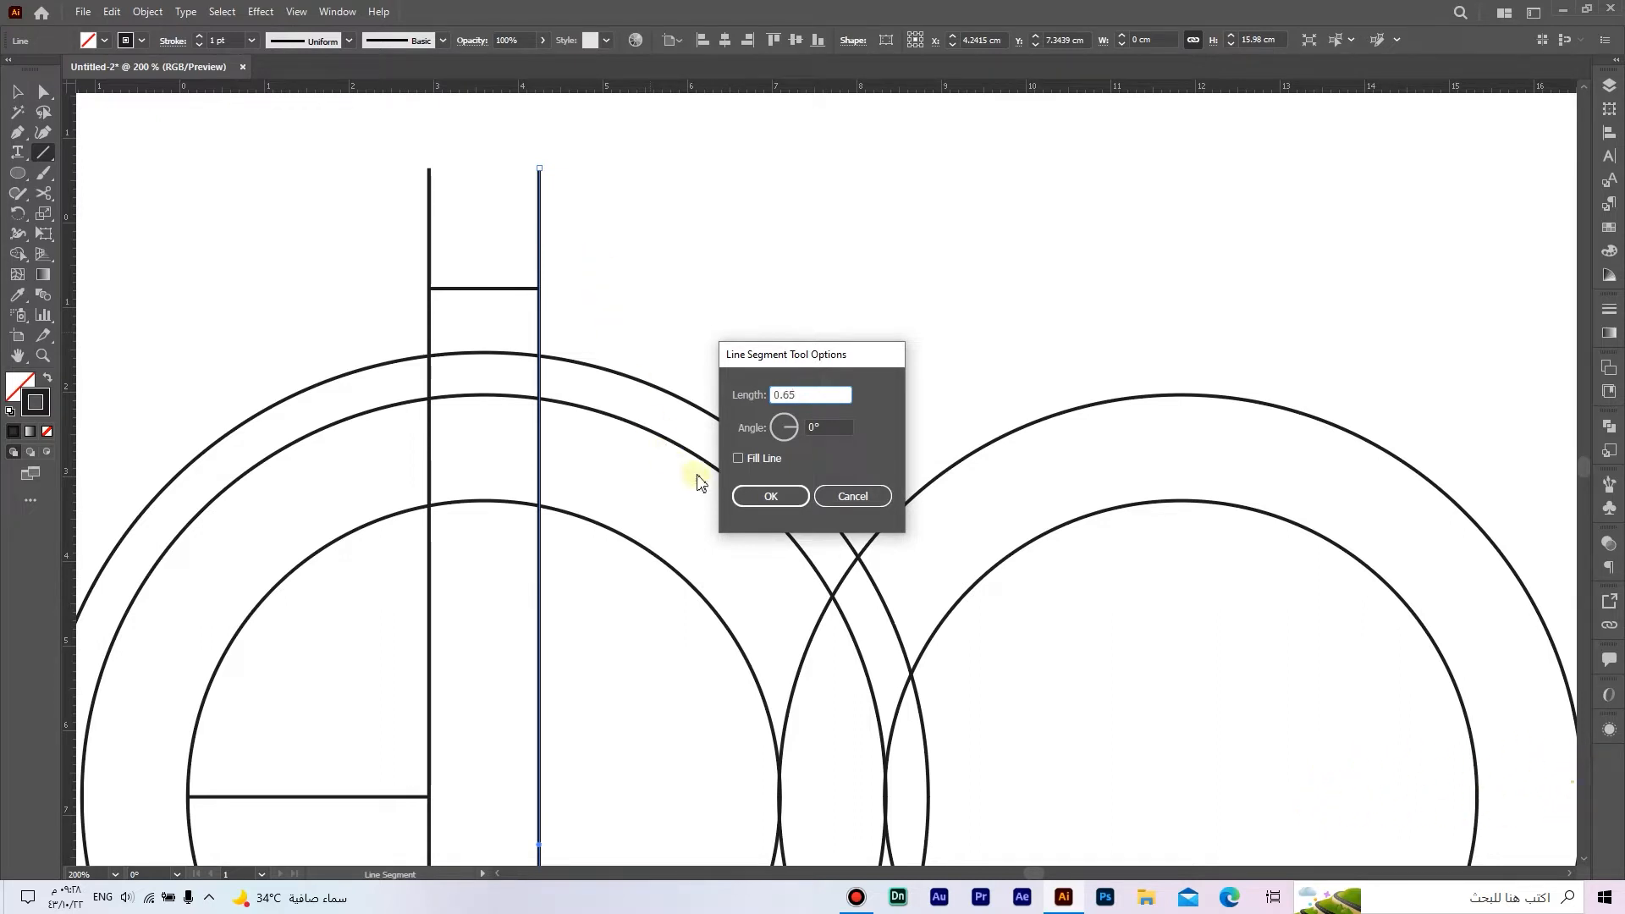
{"action": "left_click", "coordinate": [761, 497]}
{"action": "key", "text": "v"}
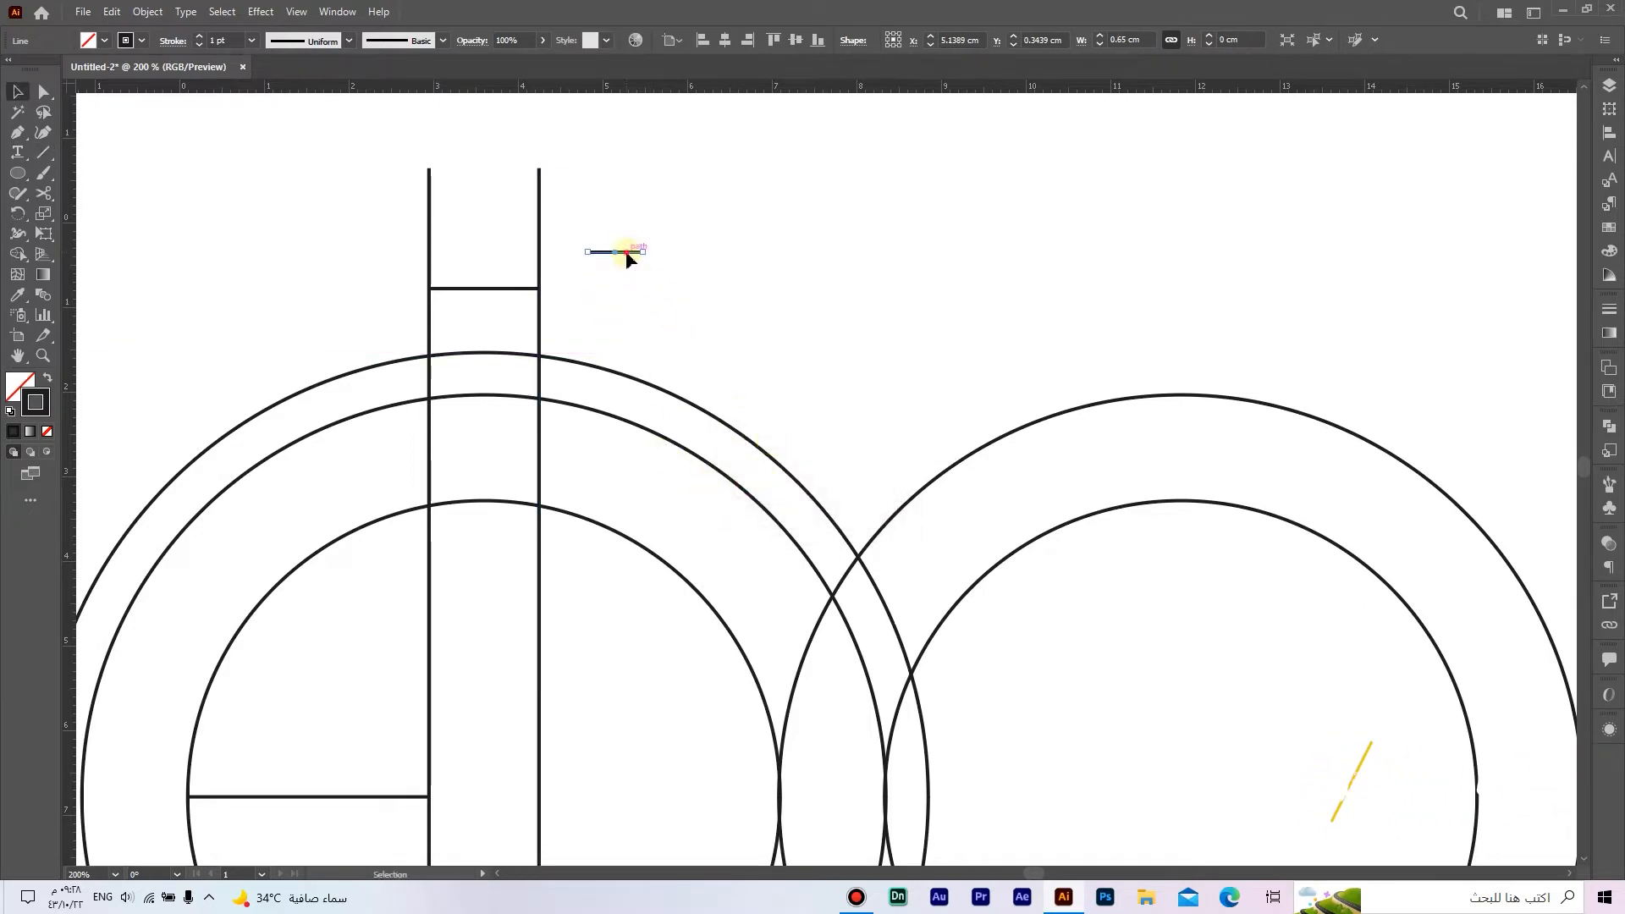
{"action": "left_click_drag", "start_coordinate": [627, 259], "coordinate": [580, 248]}
{"action": "left_click", "coordinate": [569, 206]}
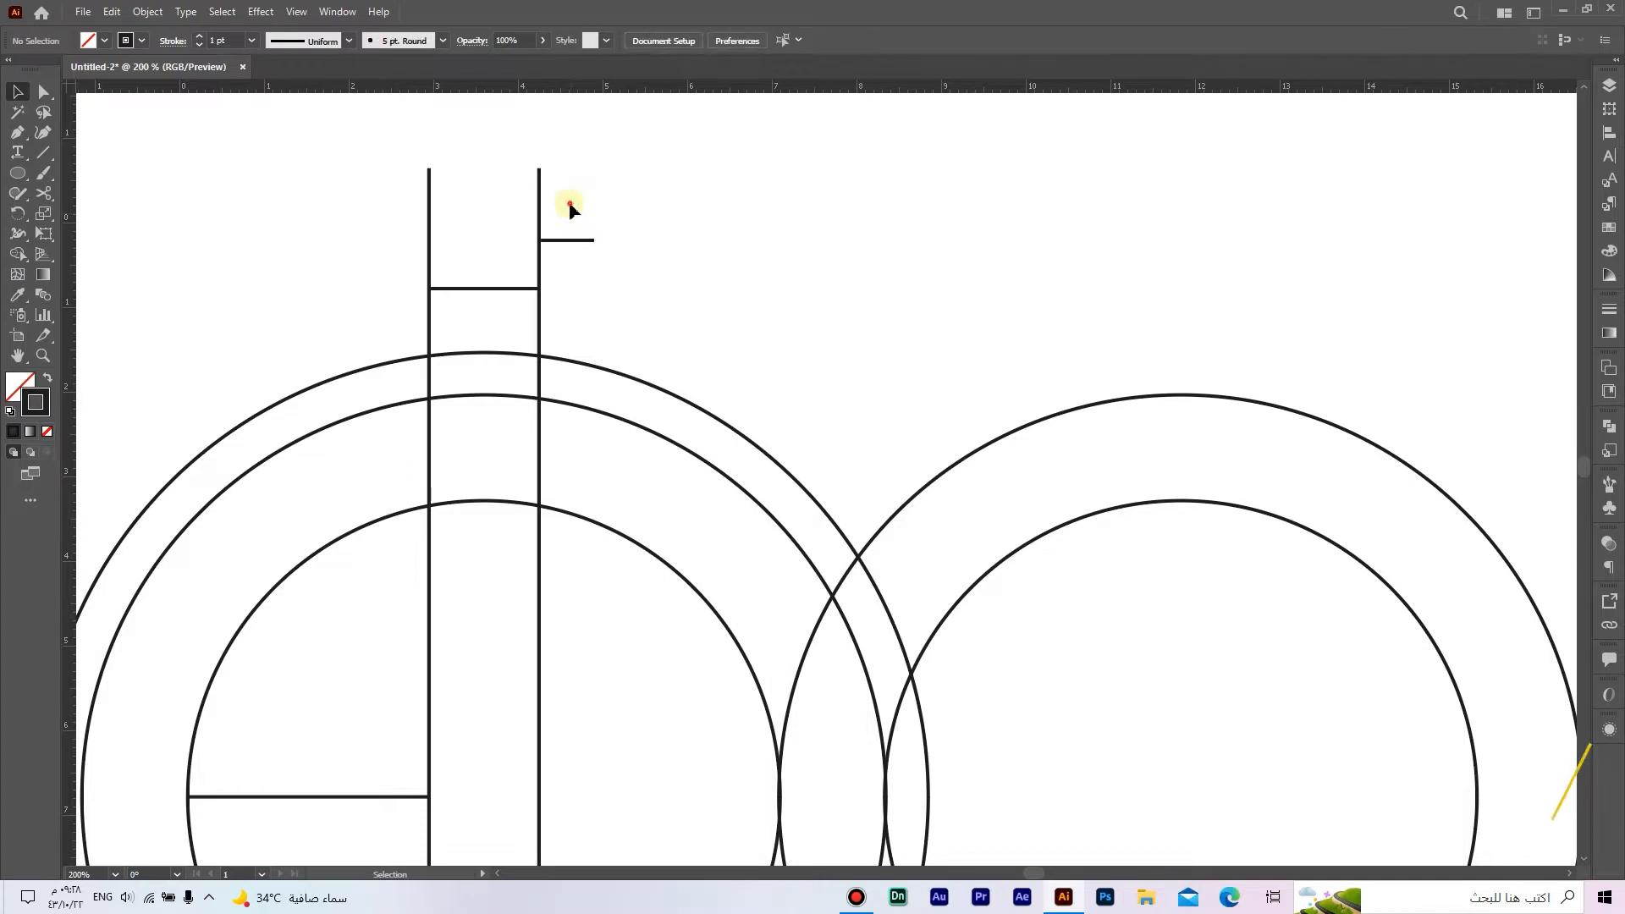
Step: Duplicate the second vertical line in front and move the copy to the right end of the 0.65 cm line
{"action": "left_click", "coordinate": [539, 171]}
{"action": "left_click", "coordinate": [112, 11]}
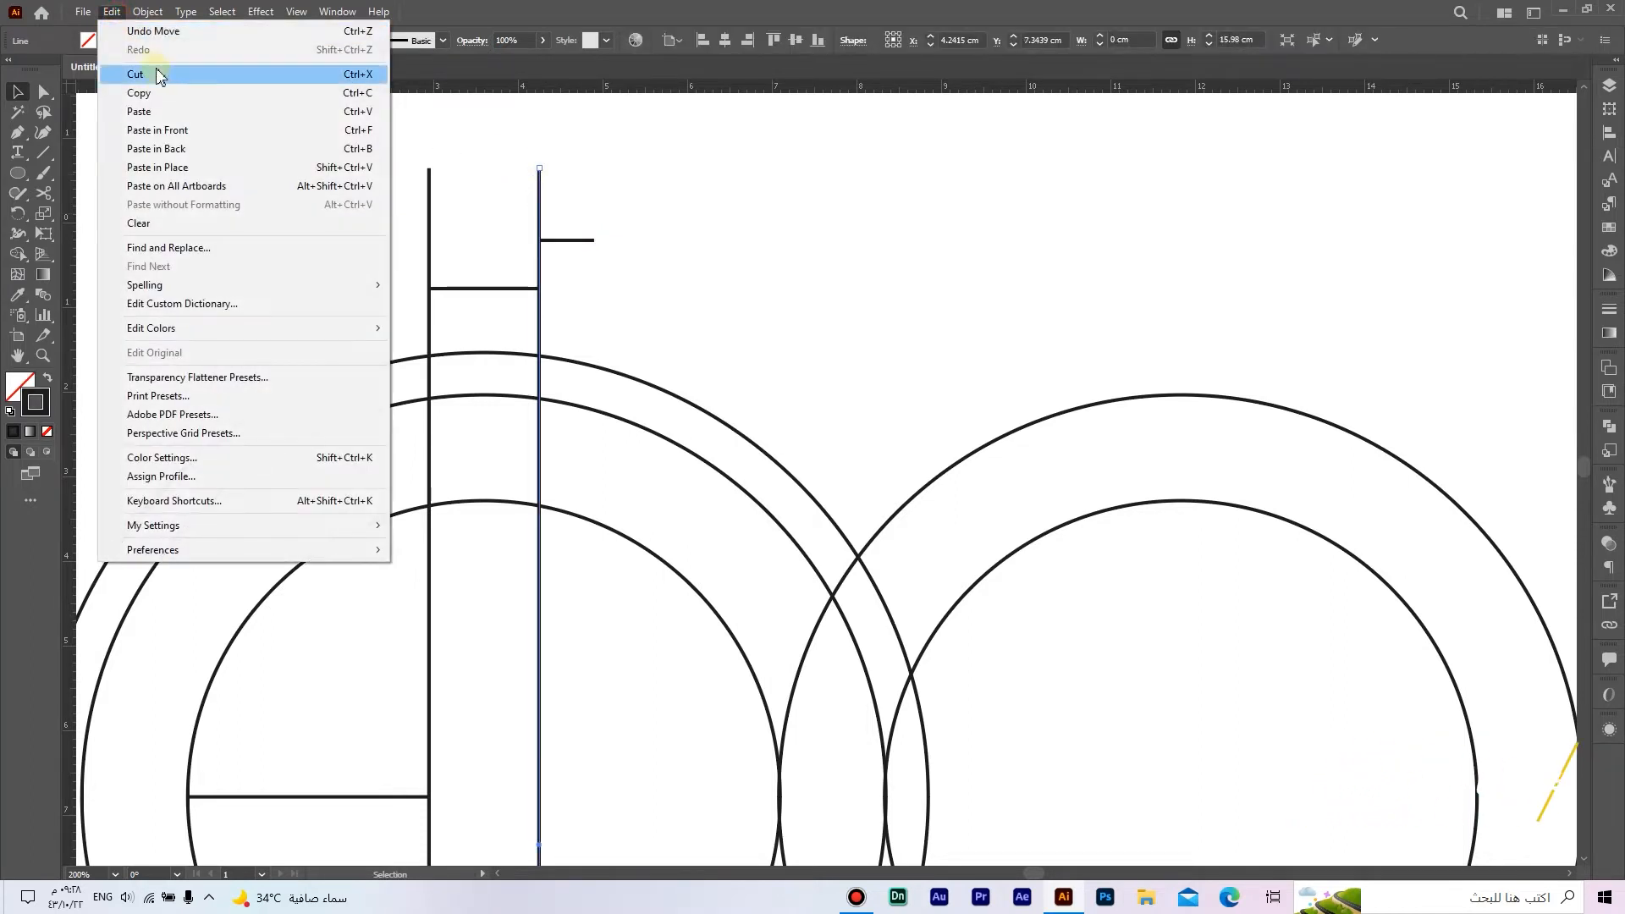
{"action": "left_click", "coordinate": [156, 93]}
{"action": "left_click", "coordinate": [112, 11]}
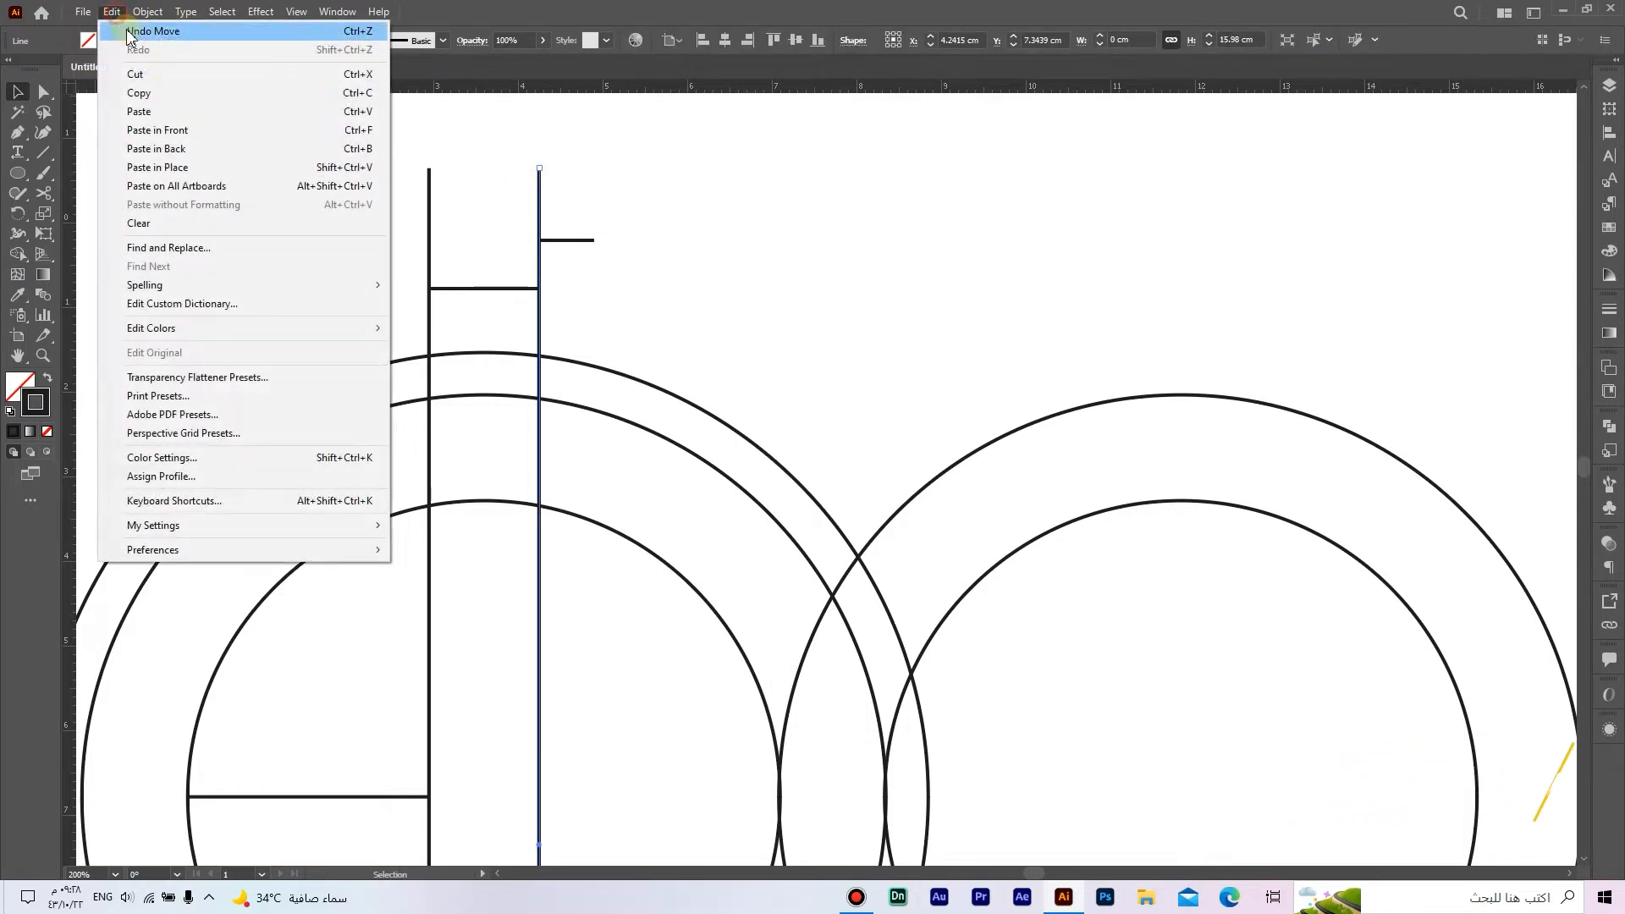
{"action": "left_click", "coordinate": [207, 129]}
{"action": "left_click_drag", "start_coordinate": [537, 206], "coordinate": [595, 212]}
{"action": "left_click", "coordinate": [666, 221]}
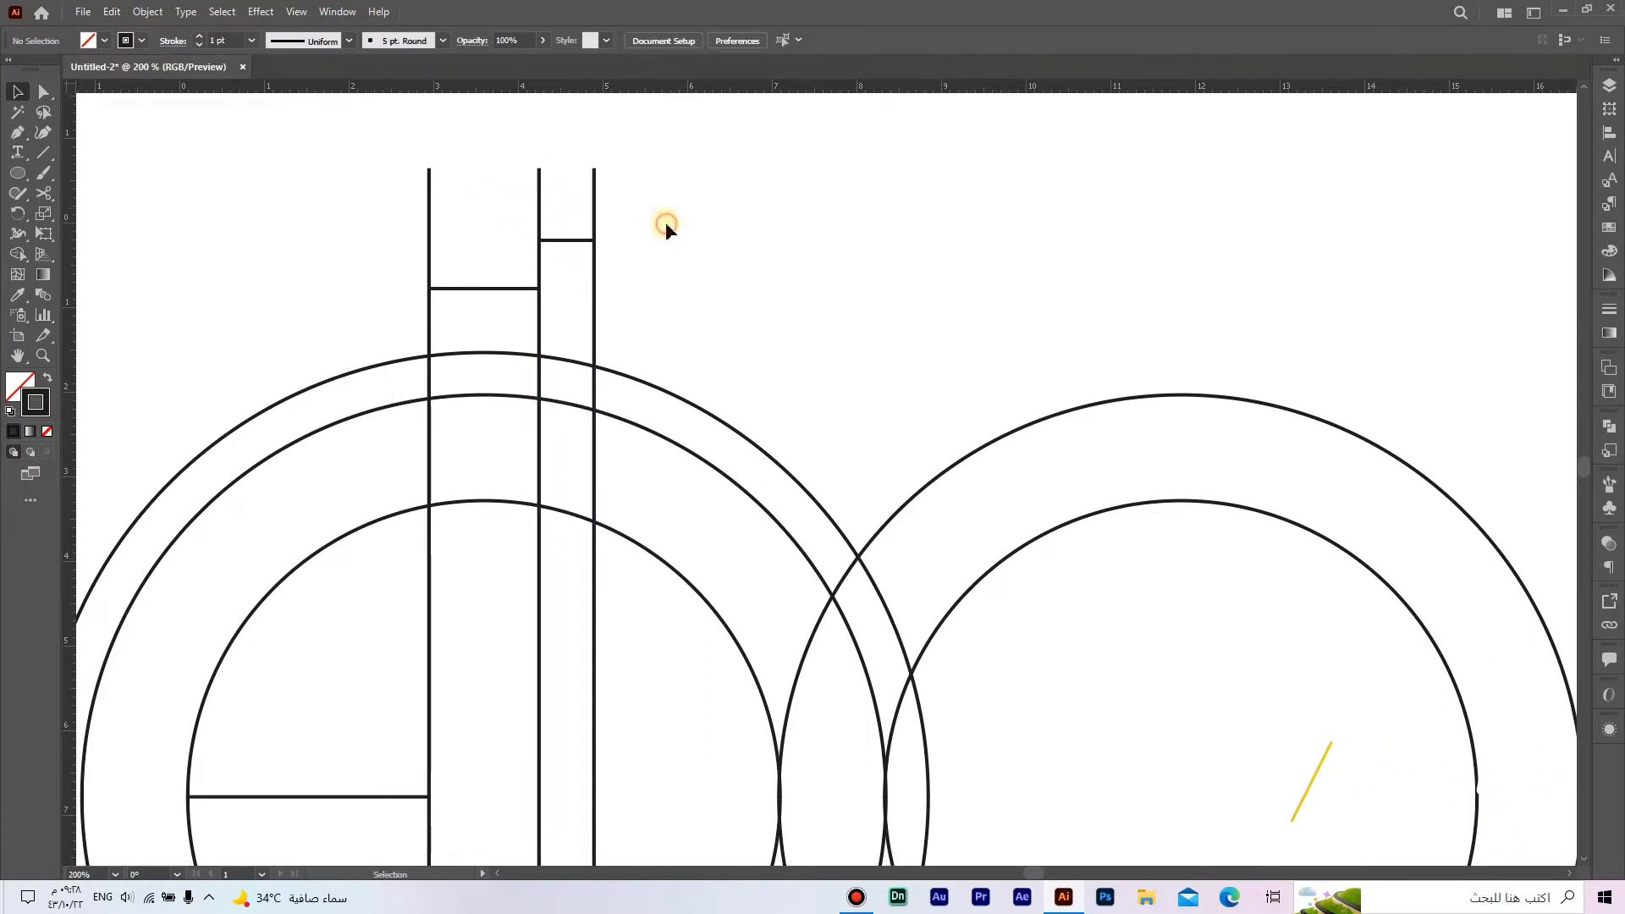
Step: Duplicate the first two vertical lines with their 1.3 cm connector and move the copy so it starts at the third vertical line
{"action": "left_click", "coordinate": [539, 207]}
{"action": "left_click", "coordinate": [519, 289], "text": "shift"}
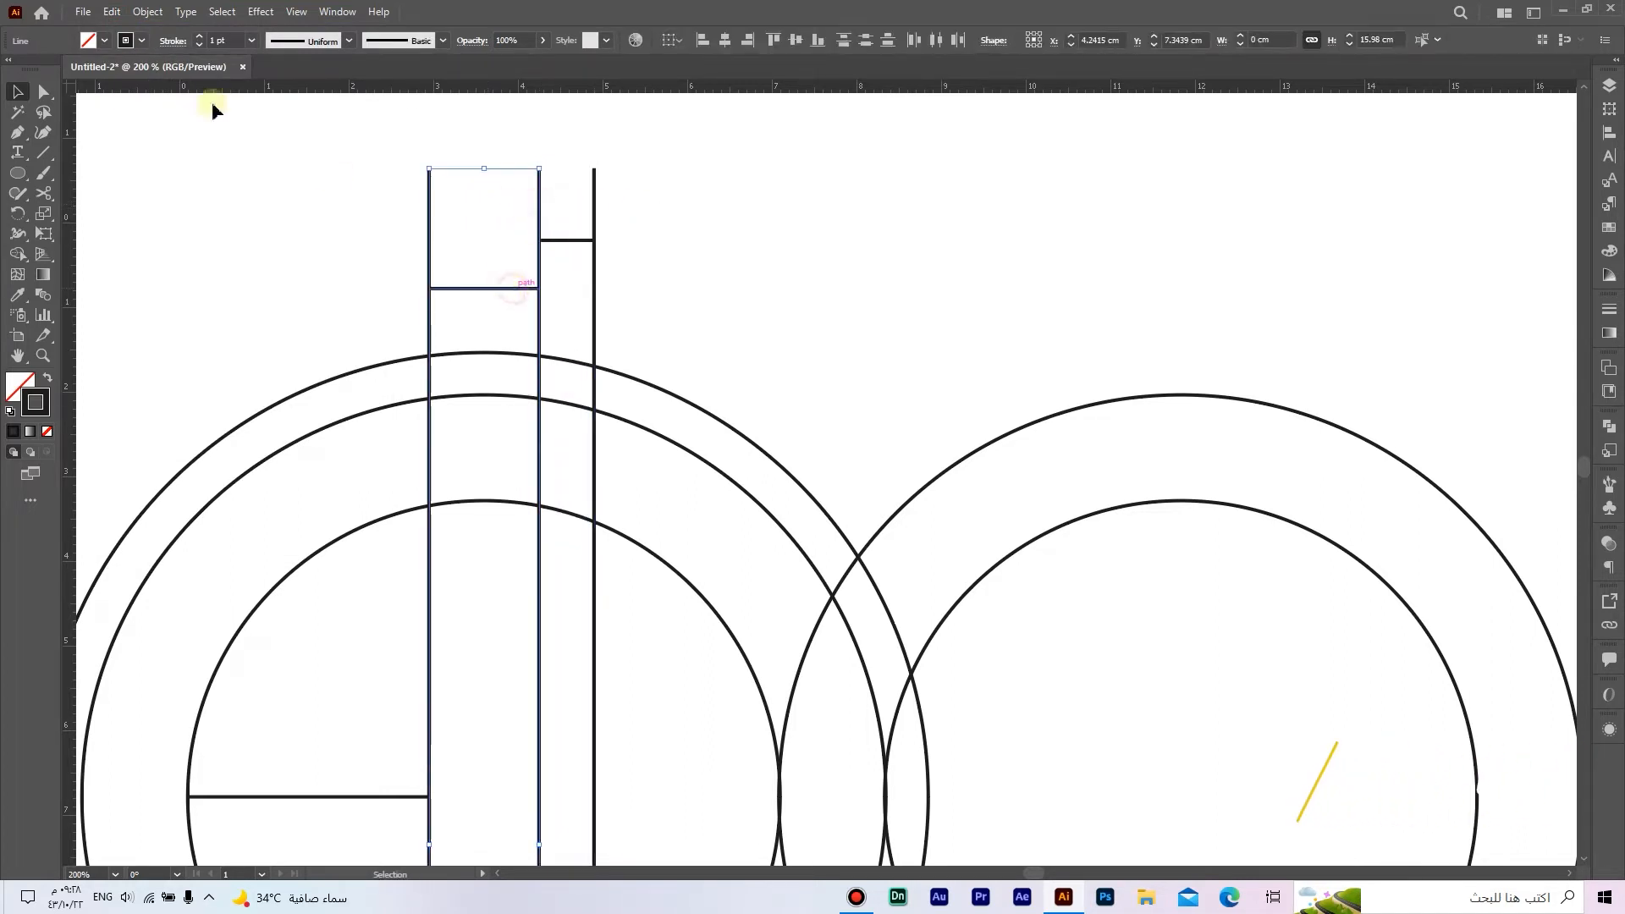
{"action": "left_click", "coordinate": [111, 11]}
{"action": "left_click", "coordinate": [140, 93]}
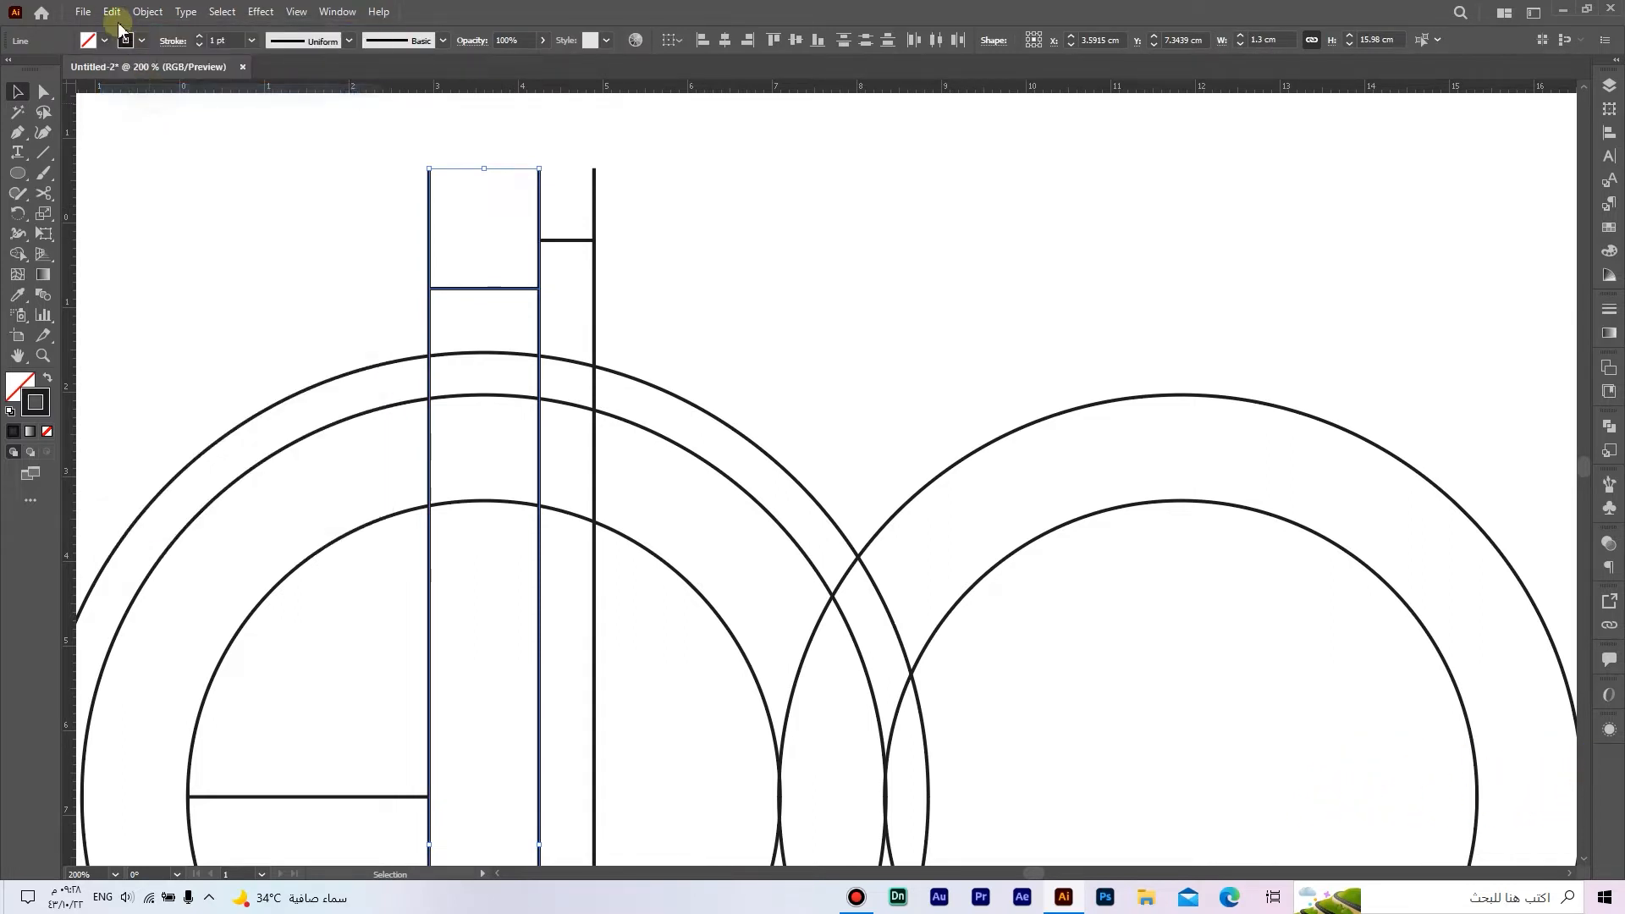
{"action": "left_click", "coordinate": [111, 11]}
{"action": "left_click", "coordinate": [212, 132]}
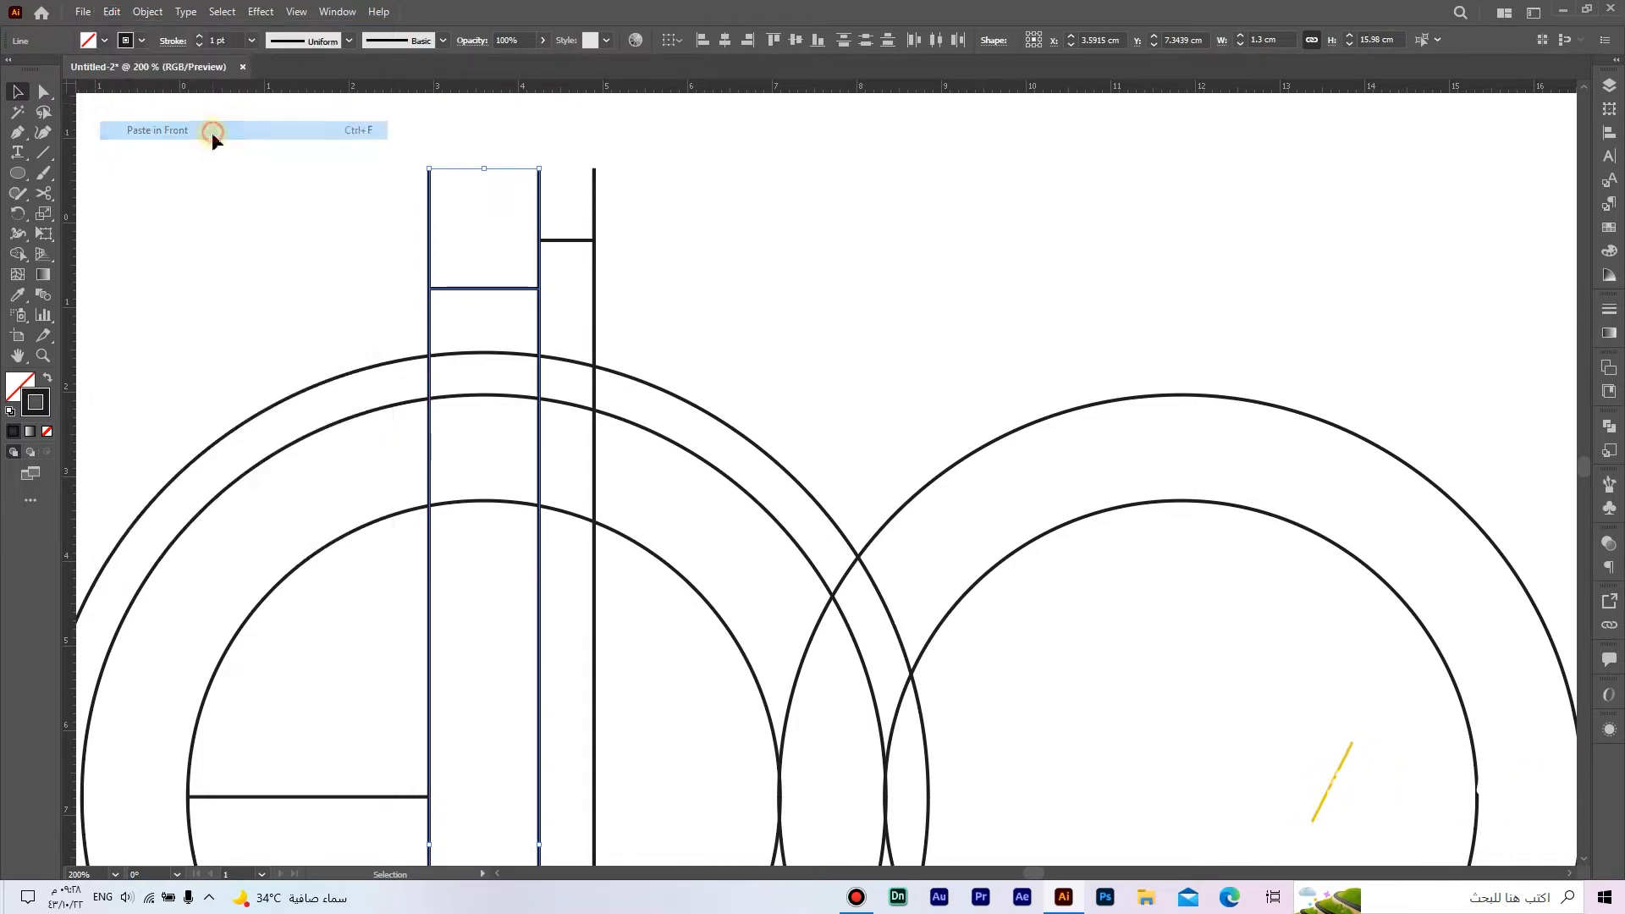
{"action": "left_click_drag", "start_coordinate": [478, 290], "coordinate": [642, 293]}
{"action": "left_click", "coordinate": [780, 276]}
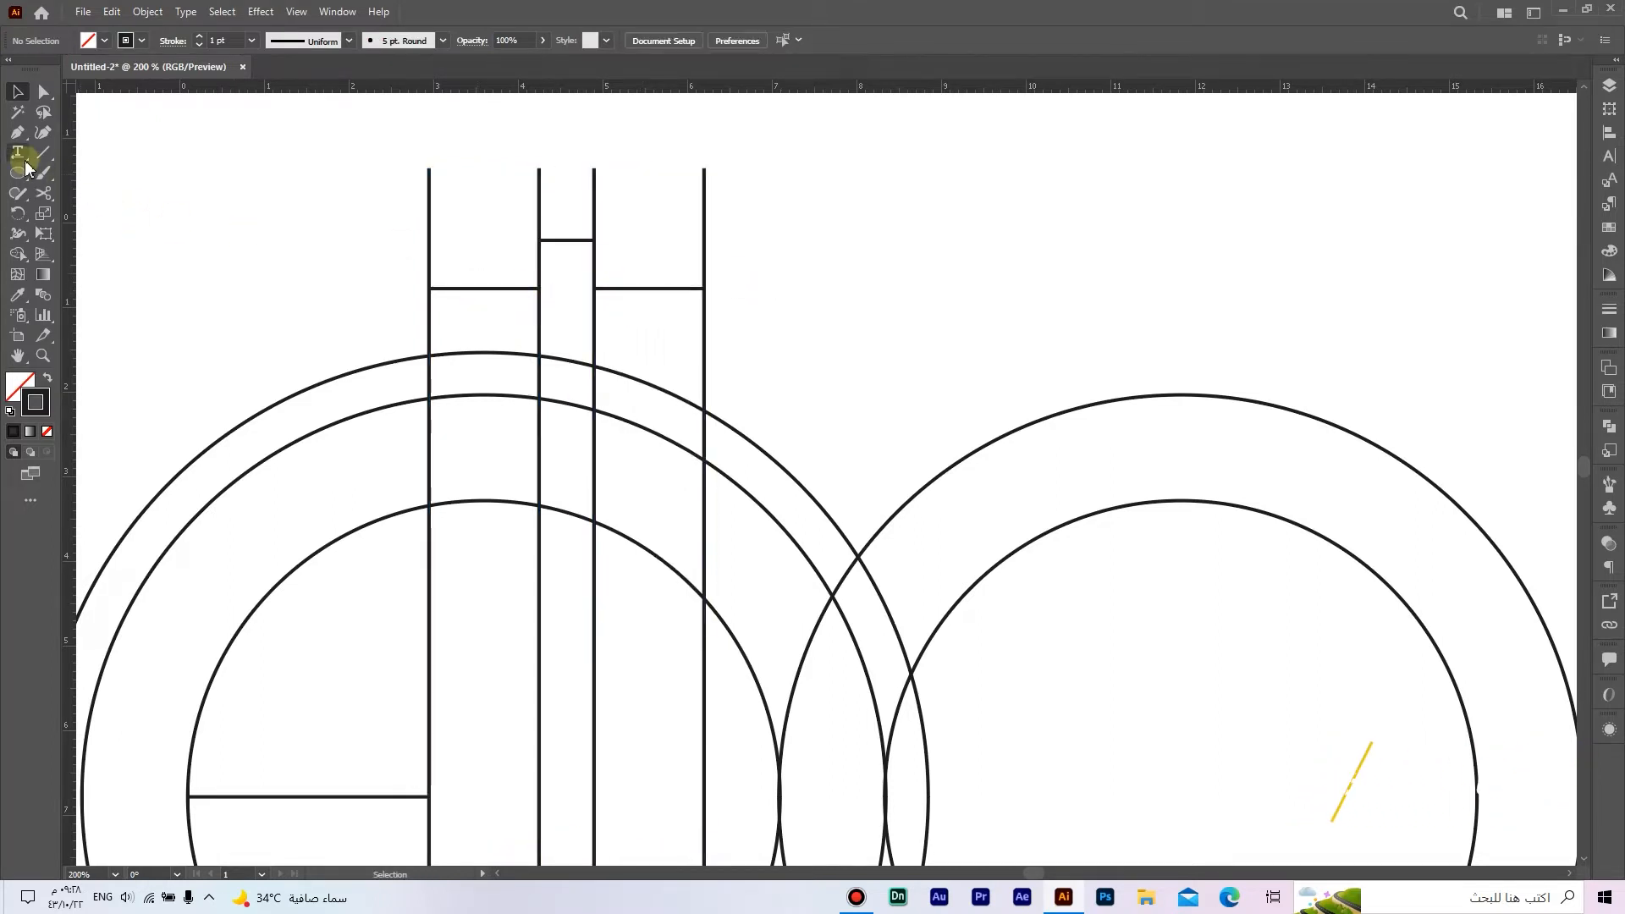
Step: Draw a horizontal line 0.90 cm long and attach its left end to the fourth vertical line, above the circles
{"action": "left_click_drag", "start_coordinate": [25, 162], "coordinate": [108, 155]}
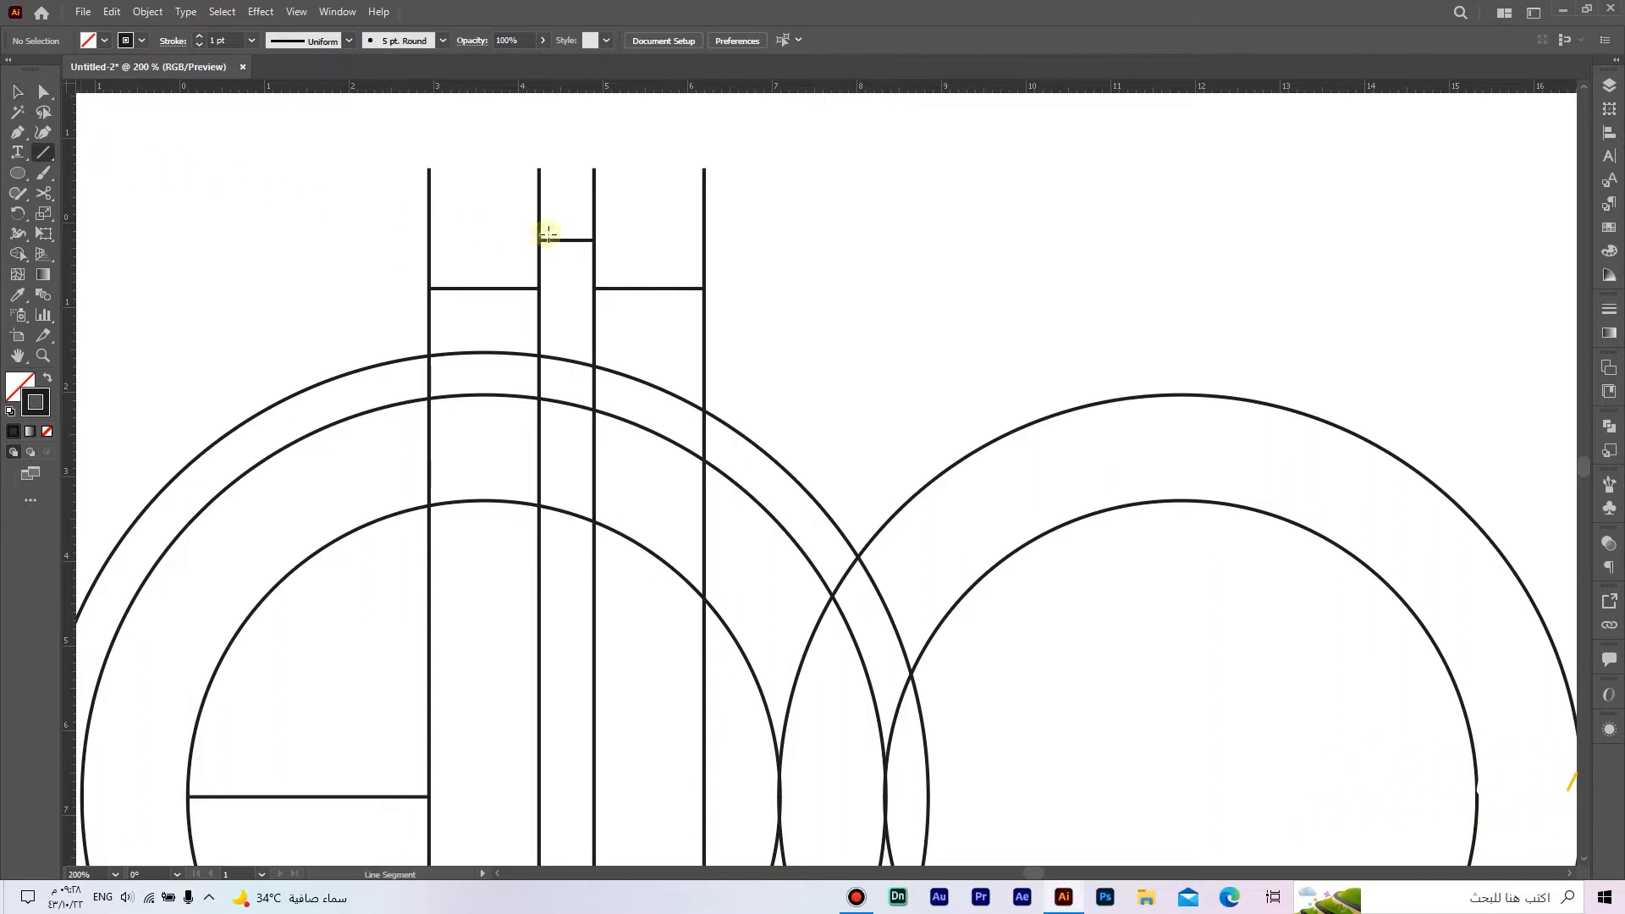
{"action": "left_click", "coordinate": [617, 239]}
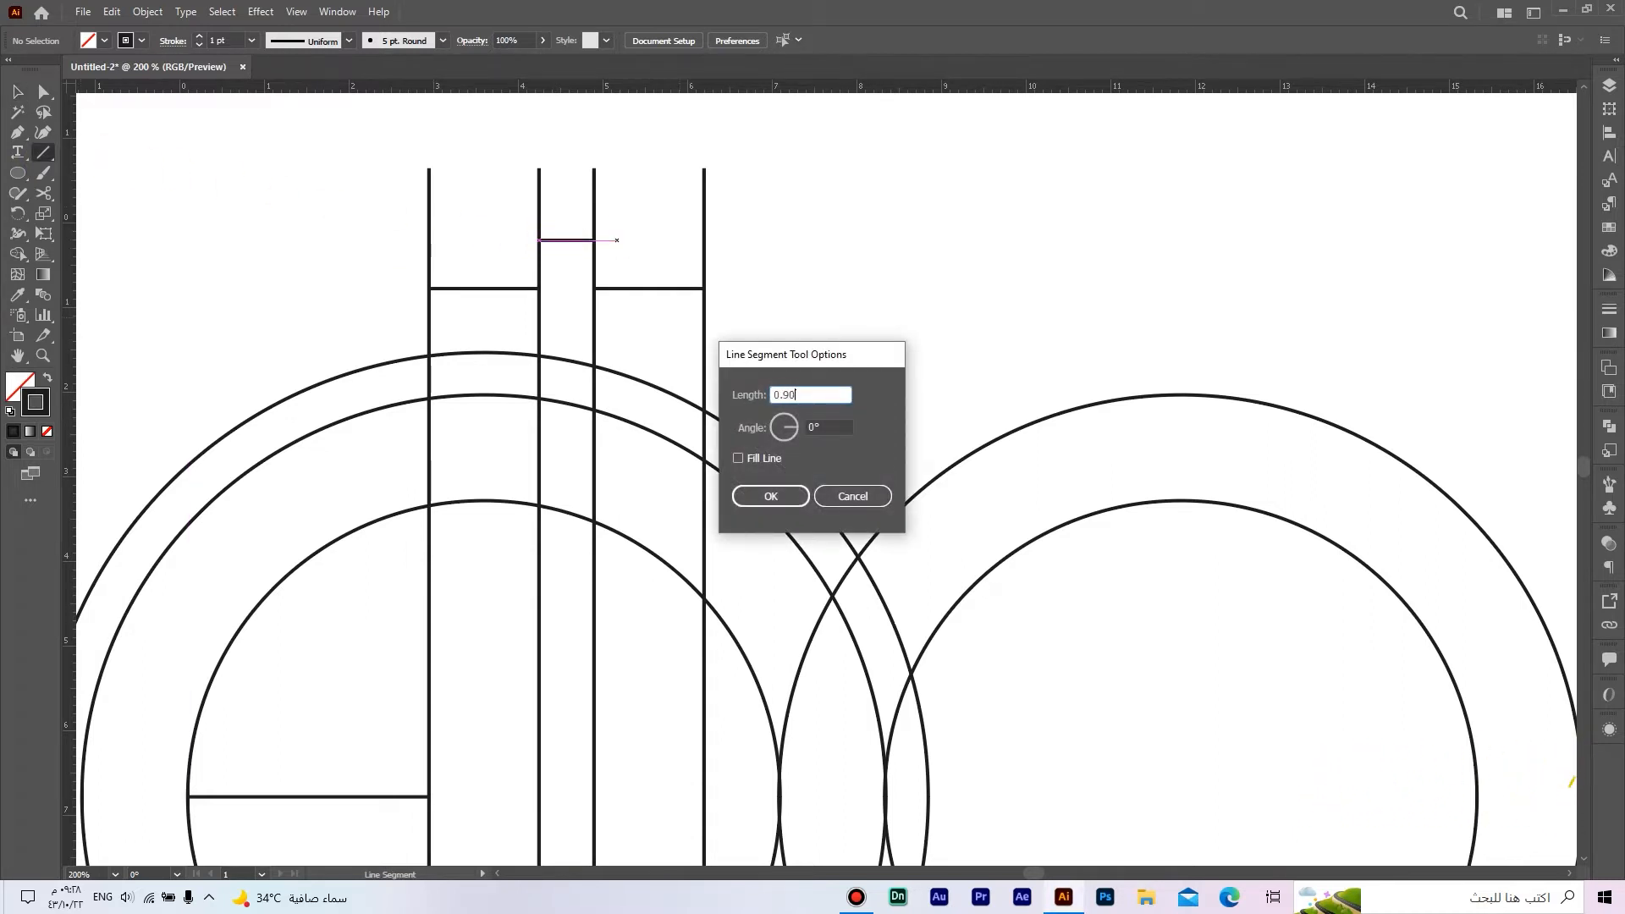
{"action": "left_click", "coordinate": [770, 496]}
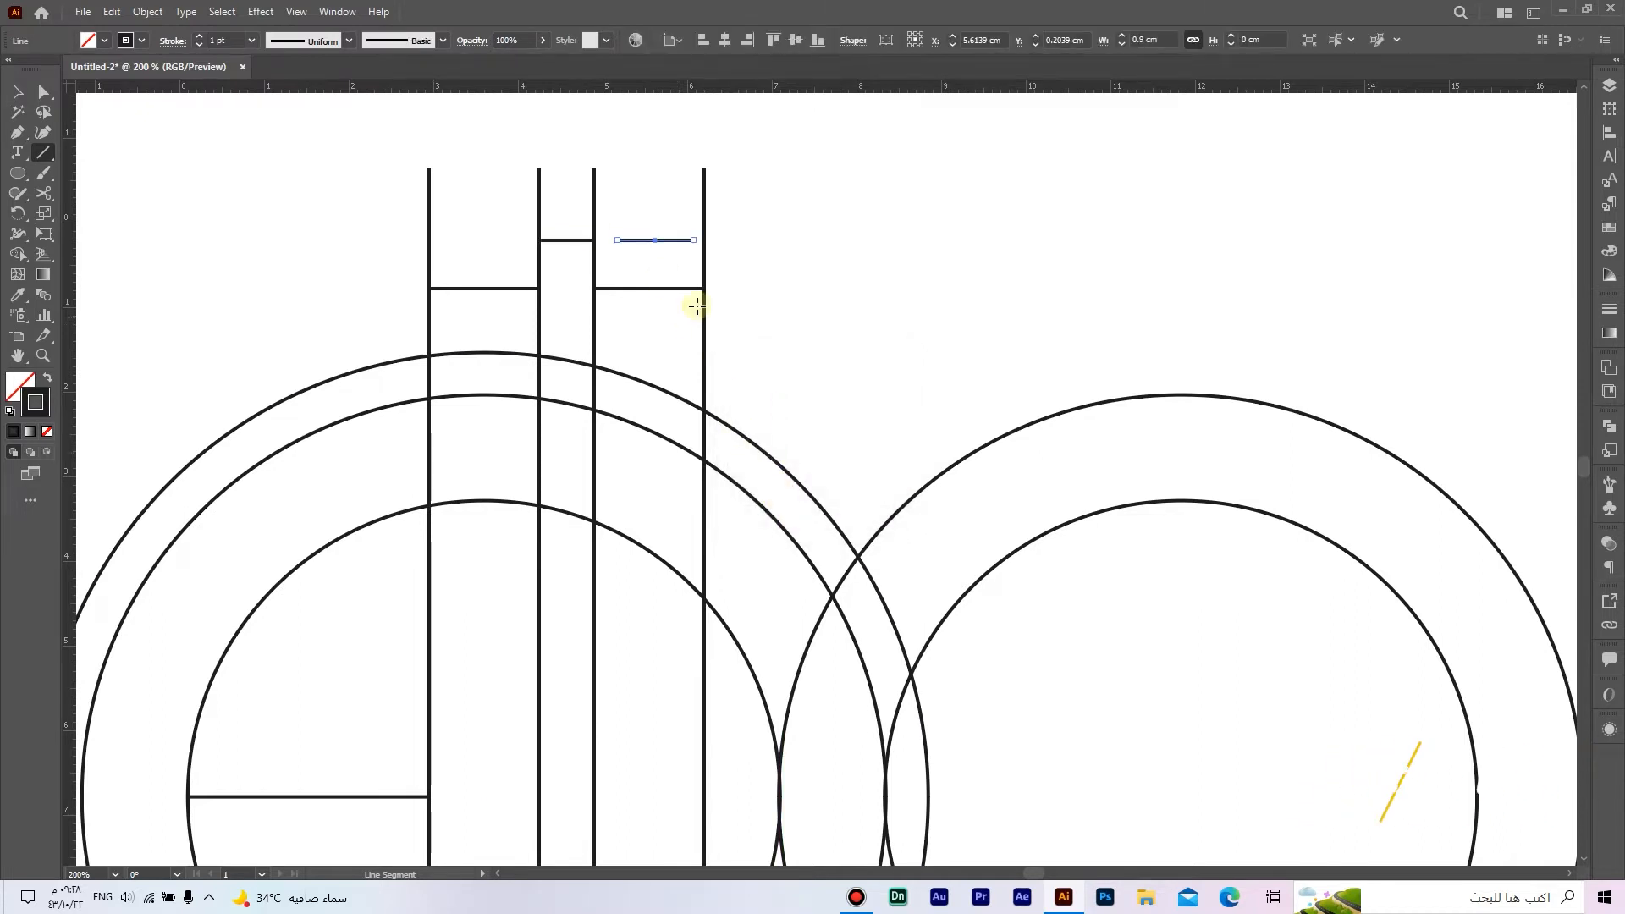
{"action": "key", "text": "v"}
{"action": "left_click_drag", "start_coordinate": [650, 241], "coordinate": [685, 179]}
{"action": "left_click", "coordinate": [738, 237]}
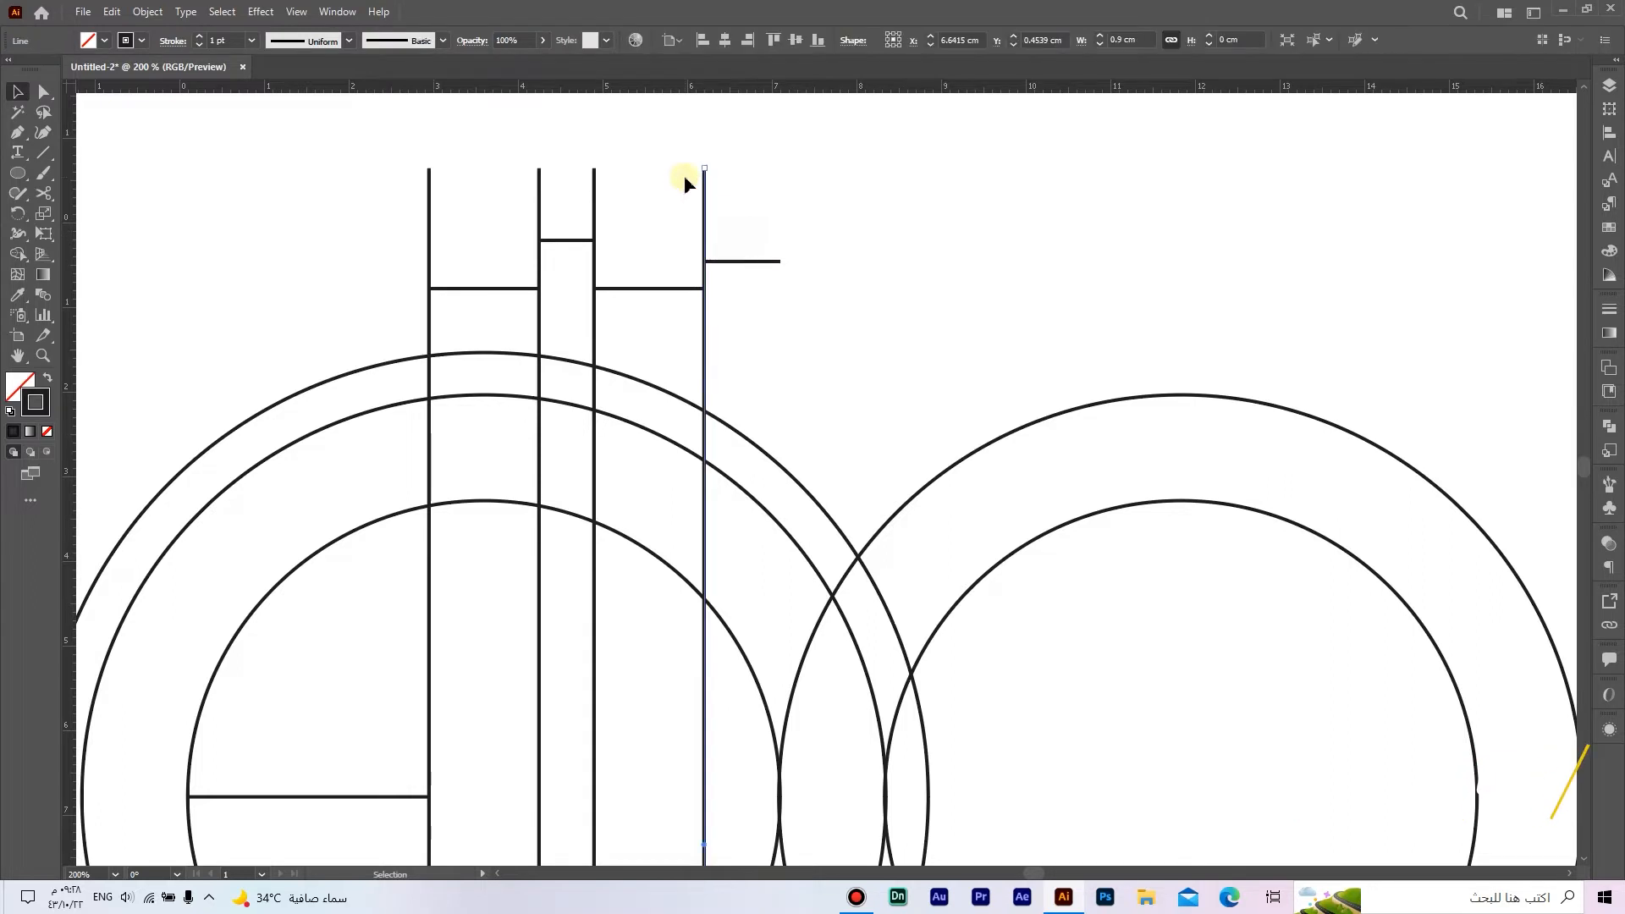
Step: Duplicate the fourth vertical line in front and move the copy to the right end of the 0.90 cm line
{"action": "left_click", "coordinate": [111, 11]}
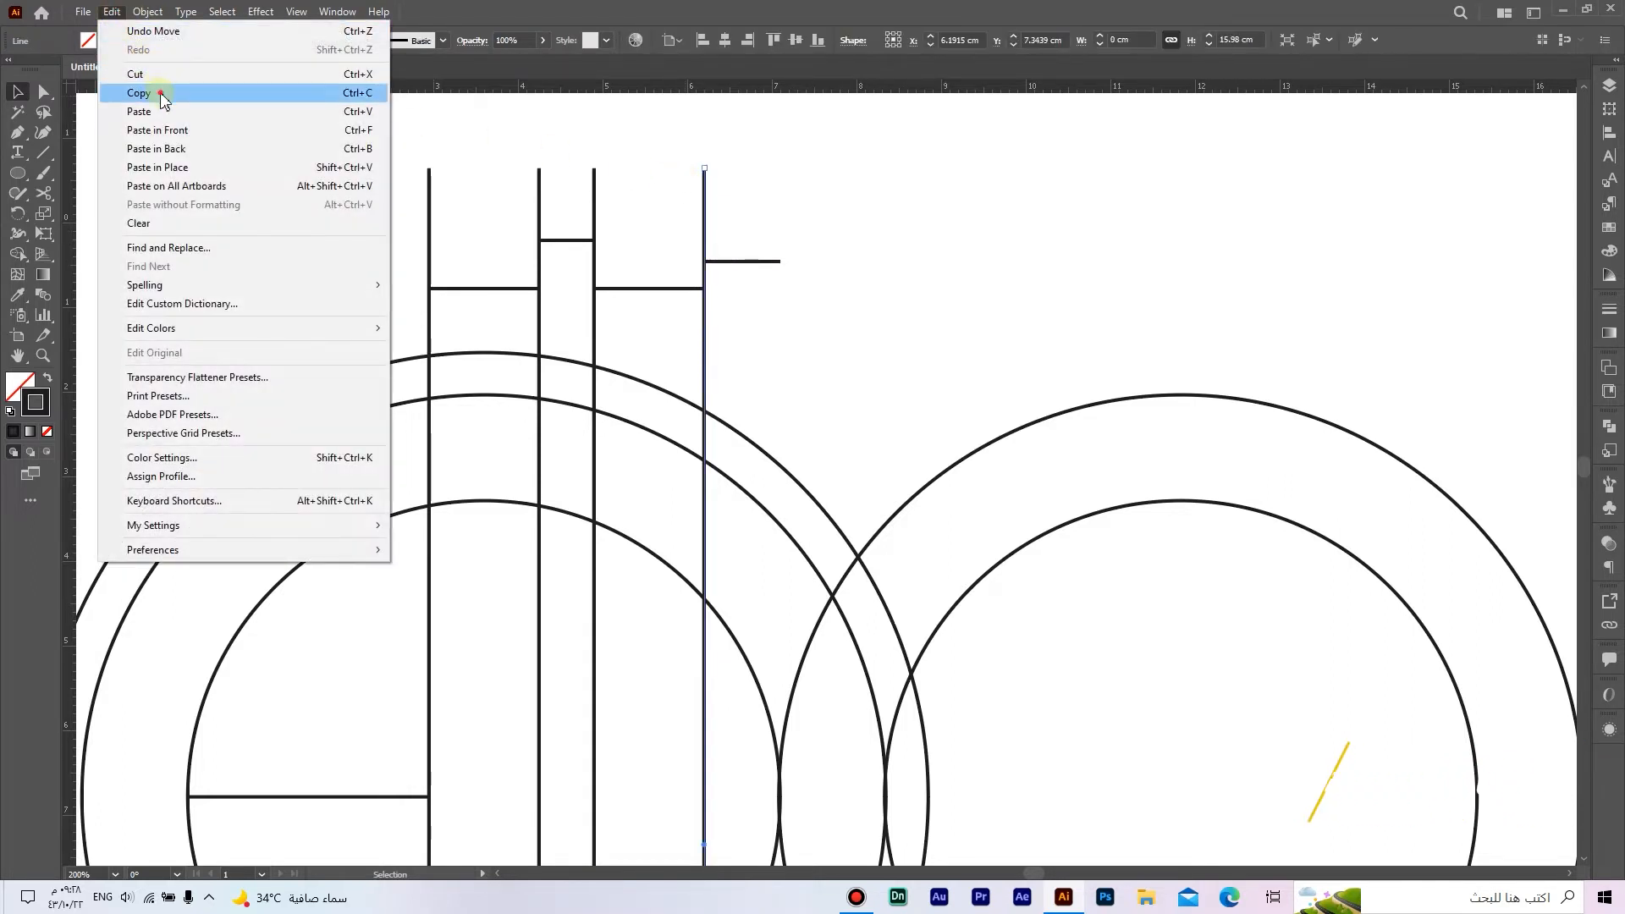
{"action": "left_click", "coordinate": [160, 92]}
{"action": "left_click", "coordinate": [112, 11]}
{"action": "left_click", "coordinate": [242, 124]}
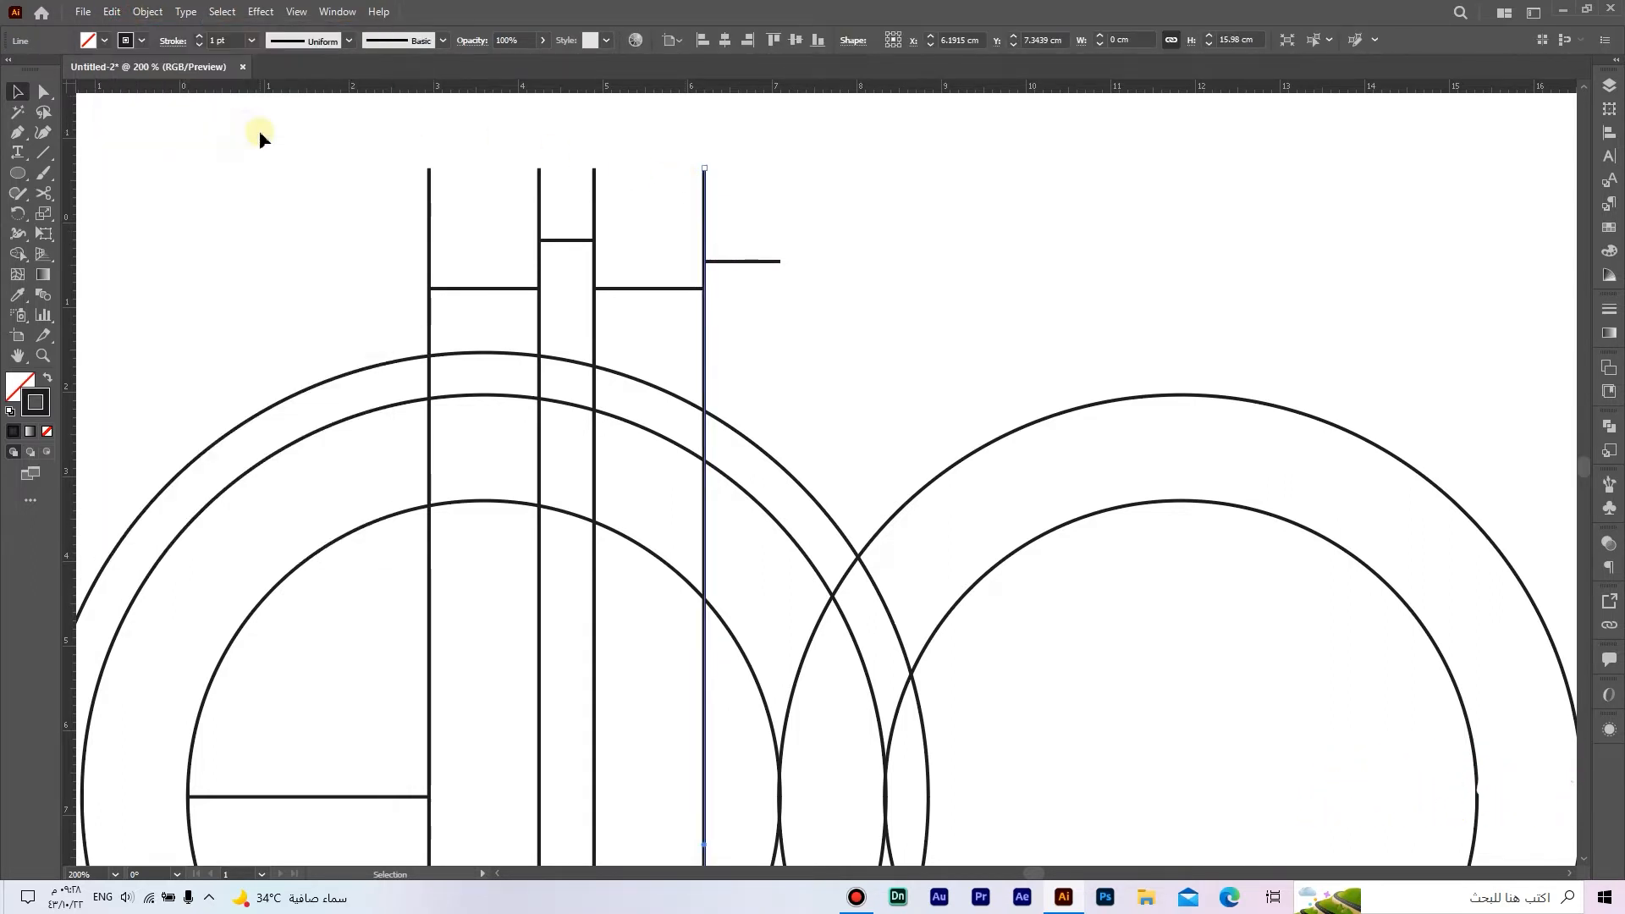
{"action": "left_click_drag", "start_coordinate": [709, 227], "coordinate": [781, 230]}
{"action": "left_click", "coordinate": [863, 261]}
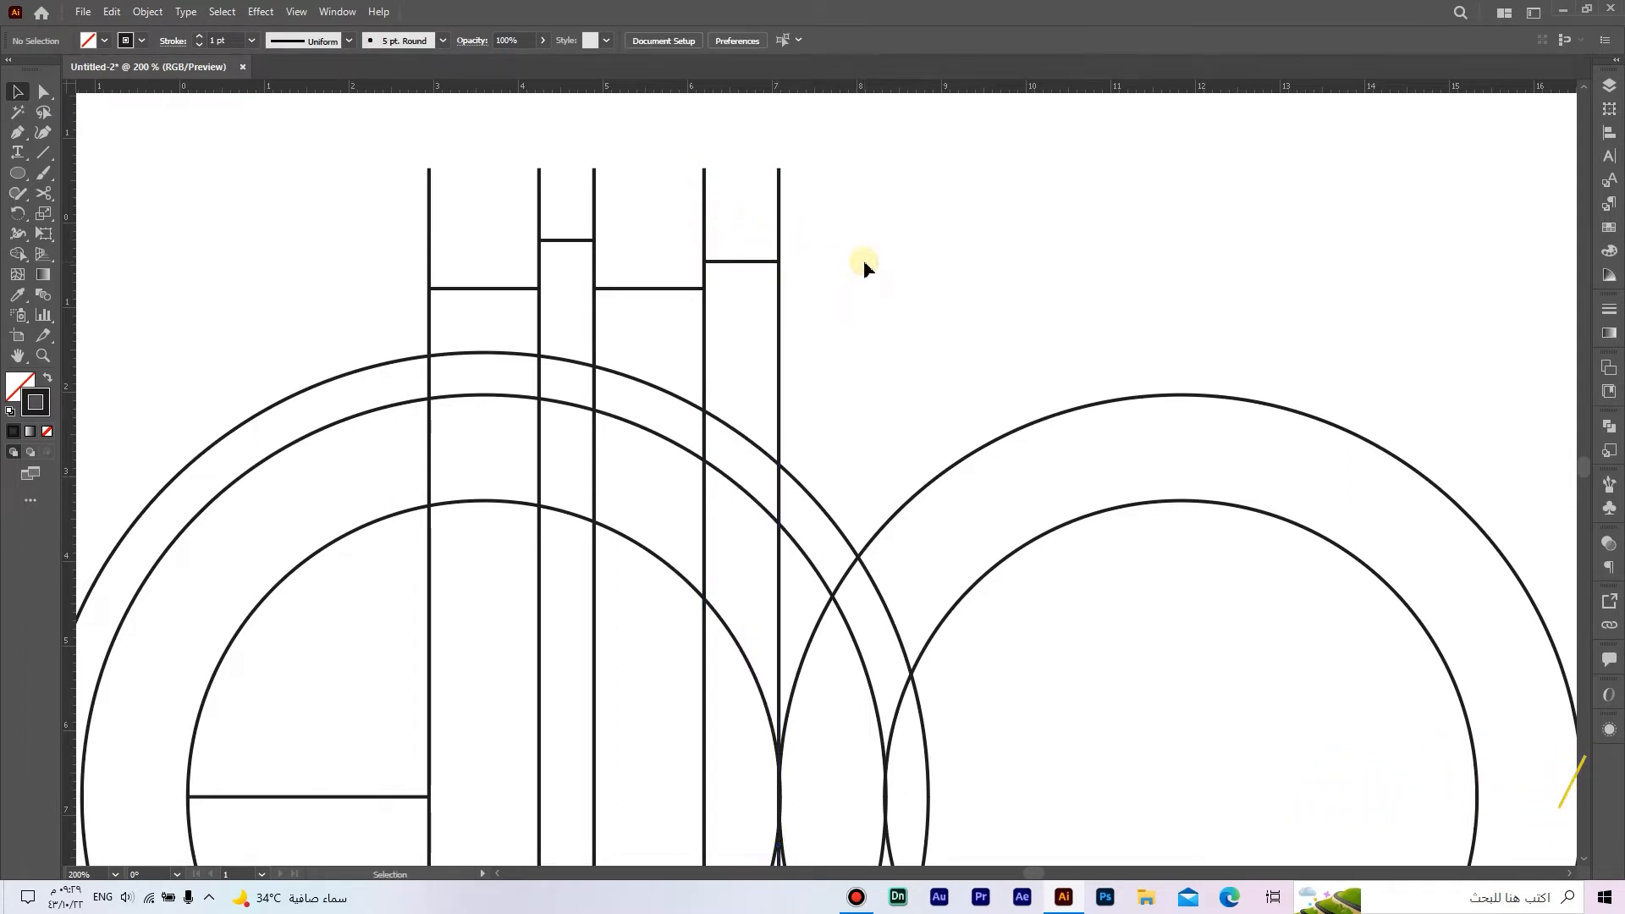
Step: Duplicate the third and fourth vertical lines with their 1.3 cm connector and move the copy so it starts at the fifth vertical line
{"action": "left_click", "coordinate": [706, 207]}
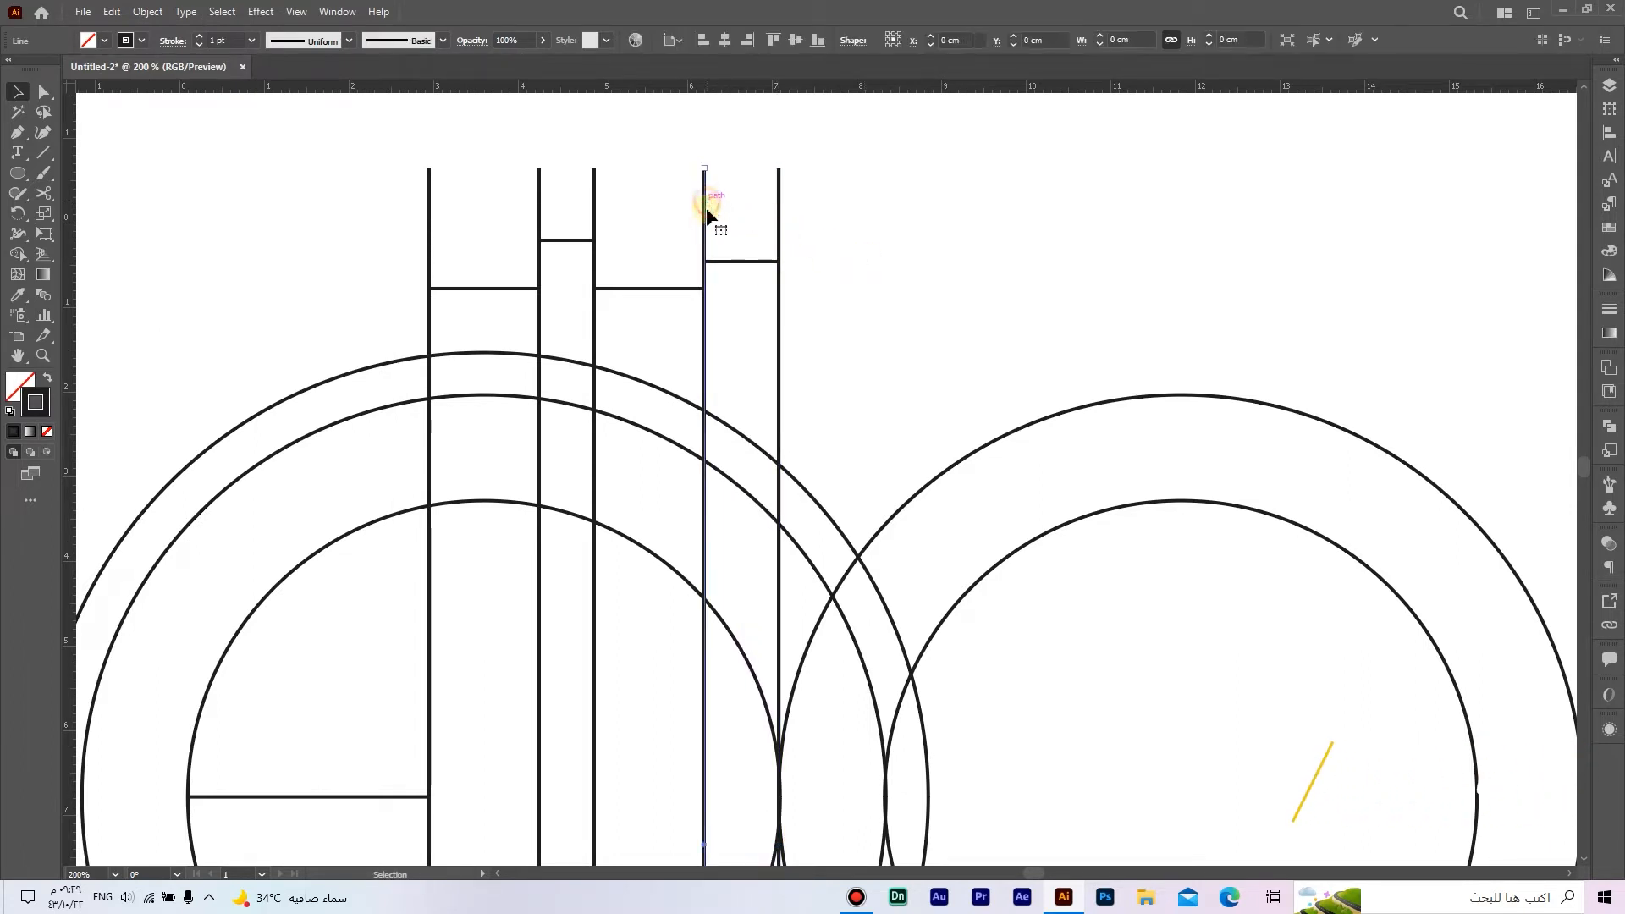
{"action": "left_click", "coordinate": [684, 289], "text": "shift"}
{"action": "left_click", "coordinate": [112, 11]}
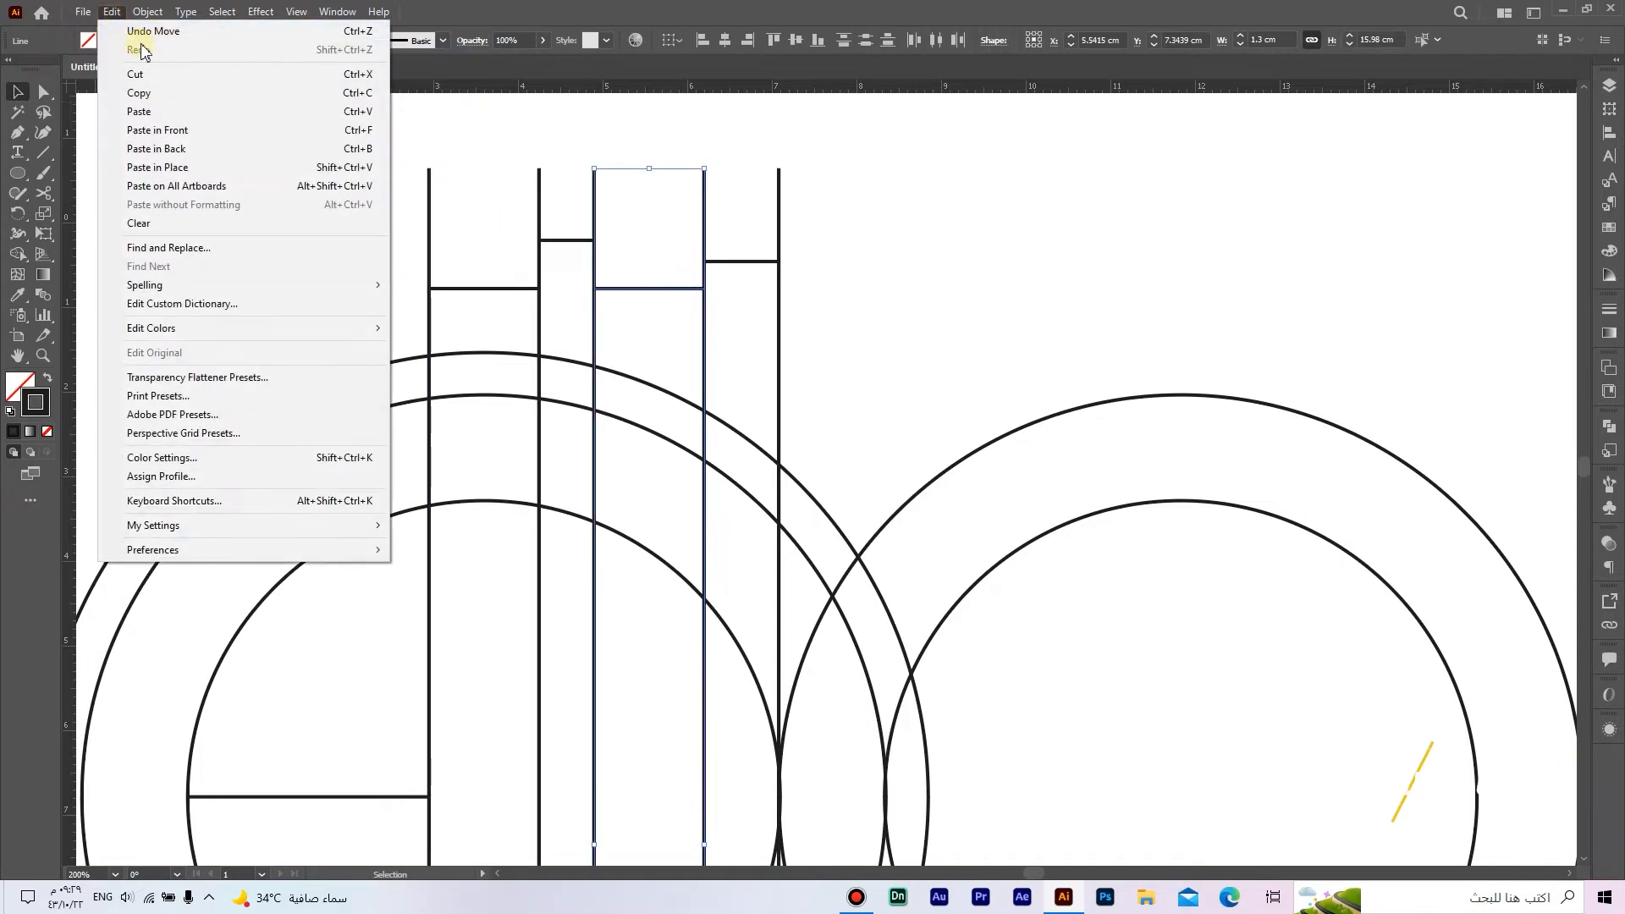
{"action": "left_click", "coordinate": [161, 89]}
{"action": "left_click", "coordinate": [113, 14]}
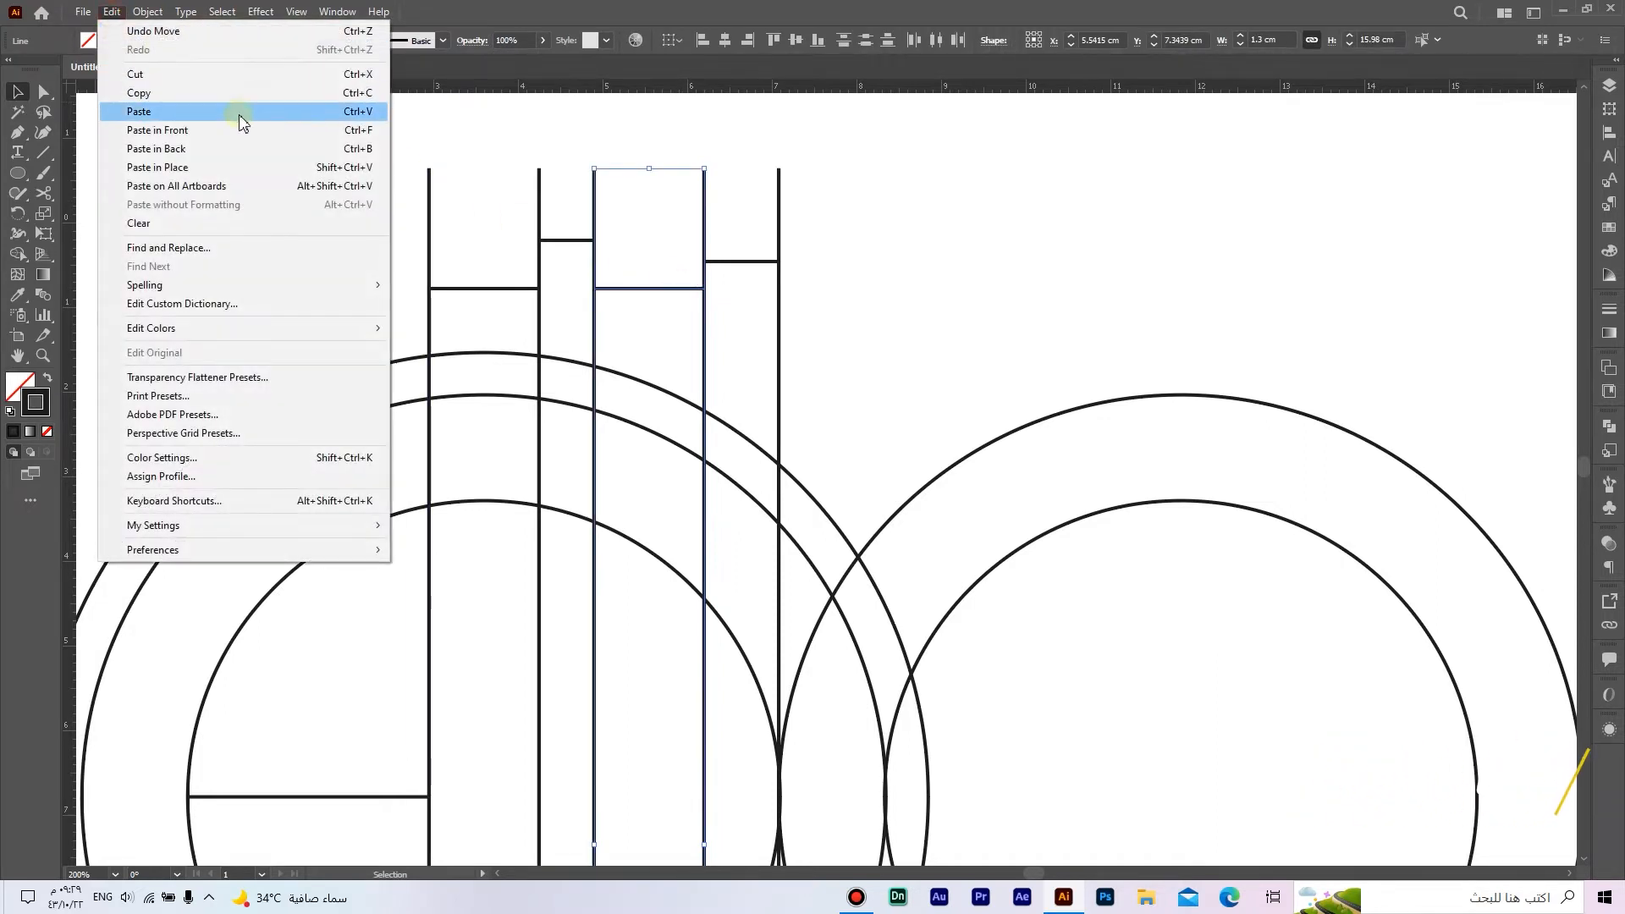
{"action": "left_click", "coordinate": [241, 128]}
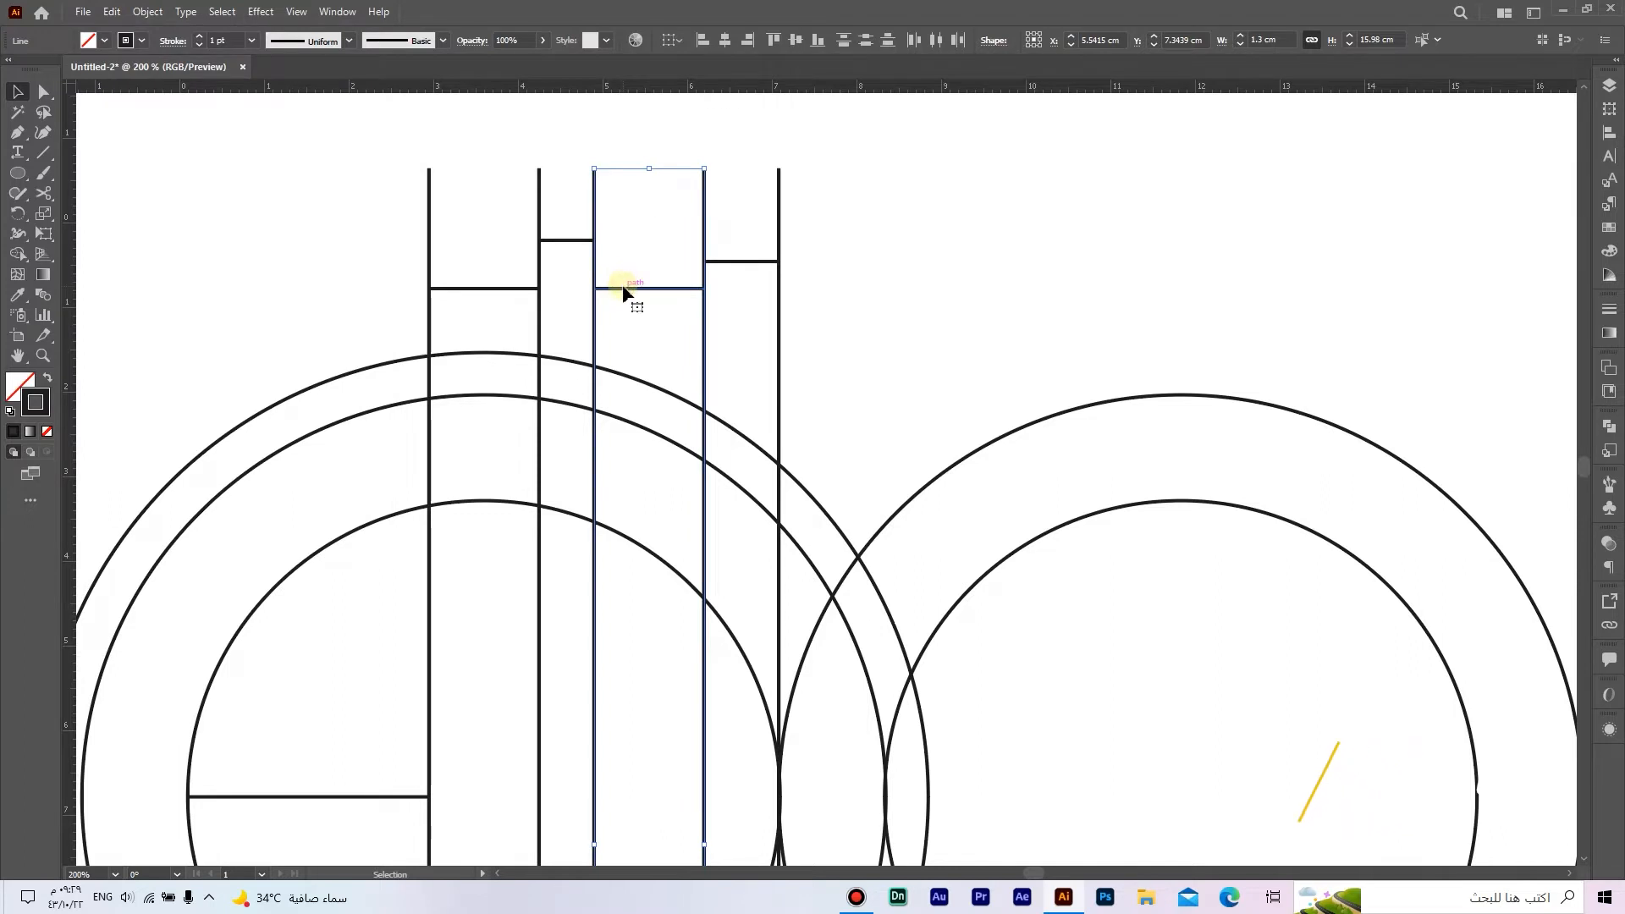
{"action": "left_click_drag", "start_coordinate": [624, 289], "coordinate": [810, 301]}
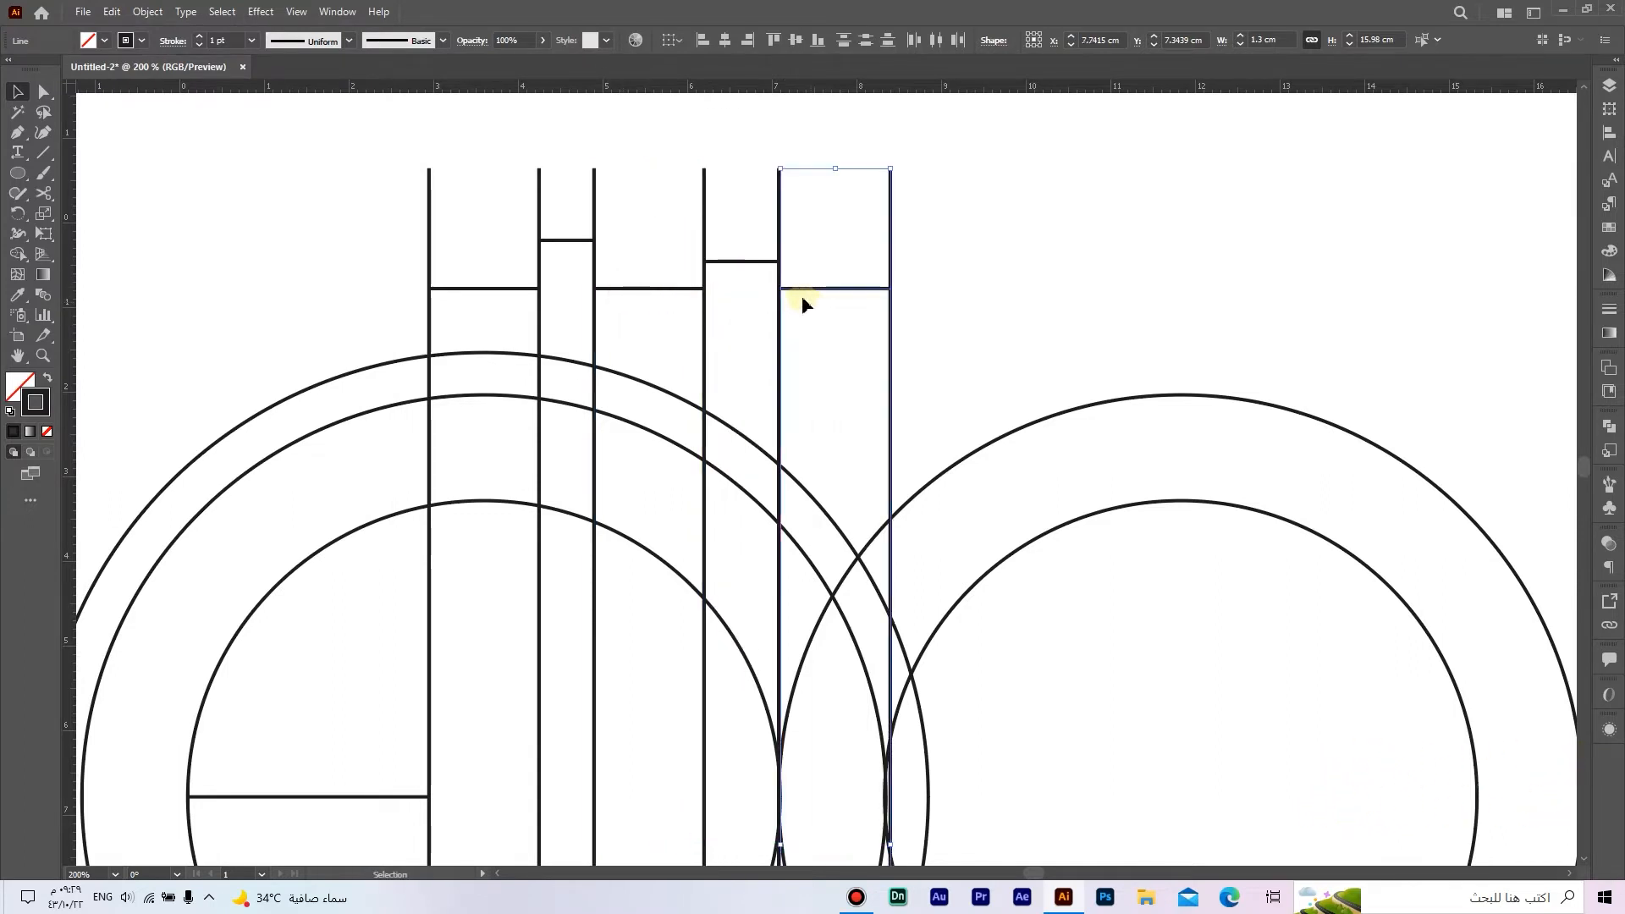
{"action": "left_click", "coordinate": [814, 313]}
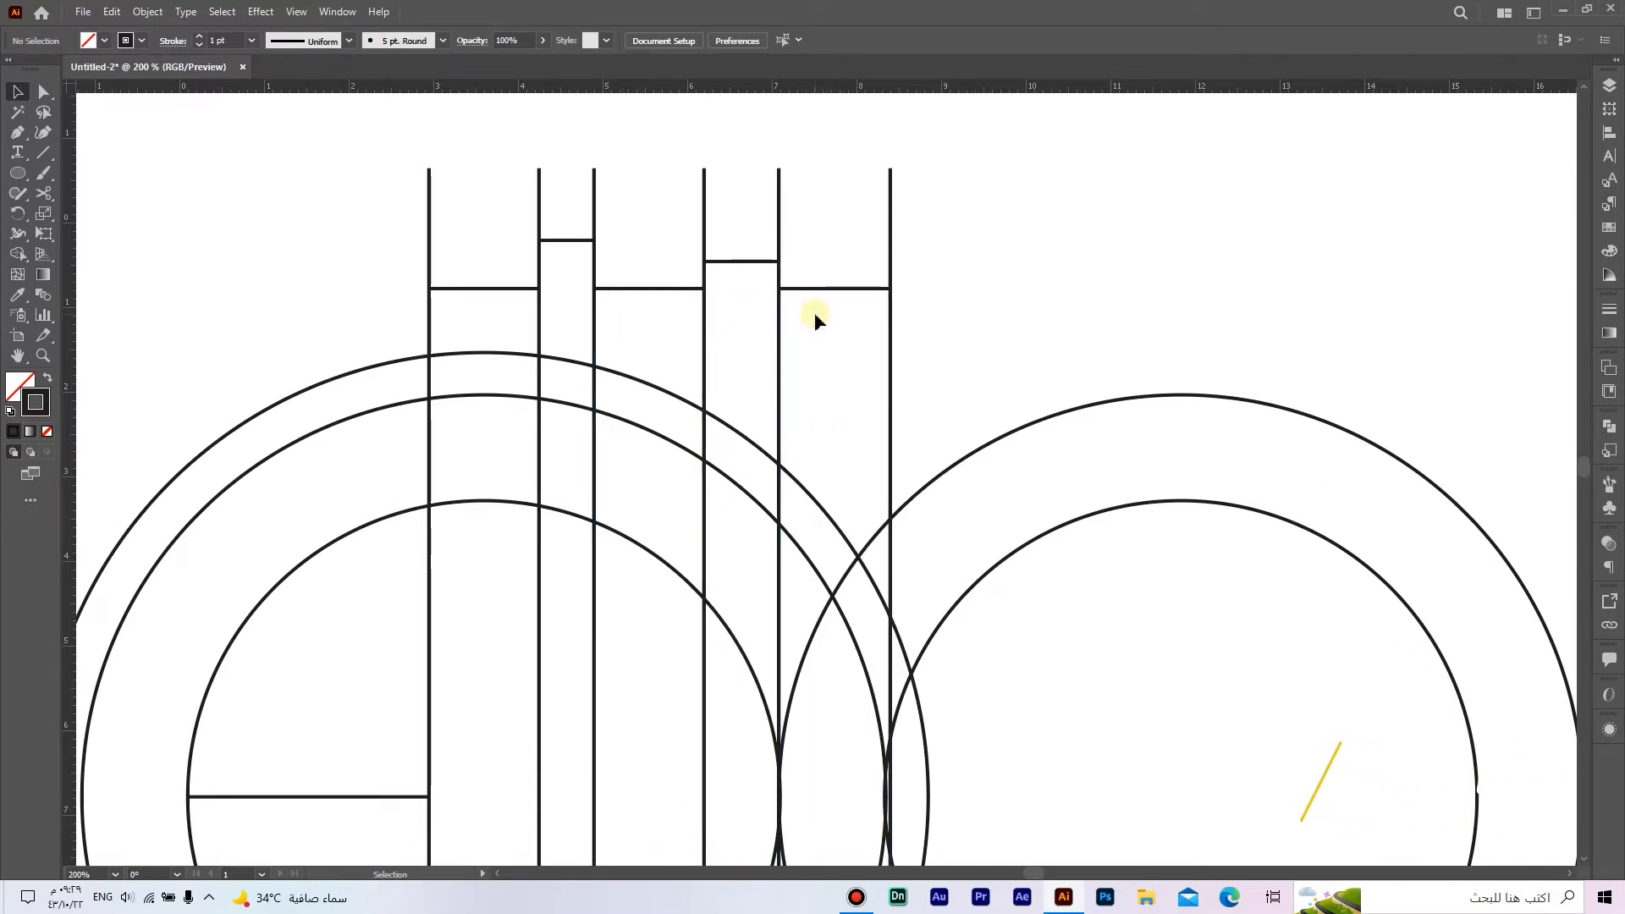
Step: Draw a horizontal line 1 cm long and attach its left end to the sixth vertical line, above the circles
{"action": "left_click_drag", "start_coordinate": [43, 152], "coordinate": [121, 163]}
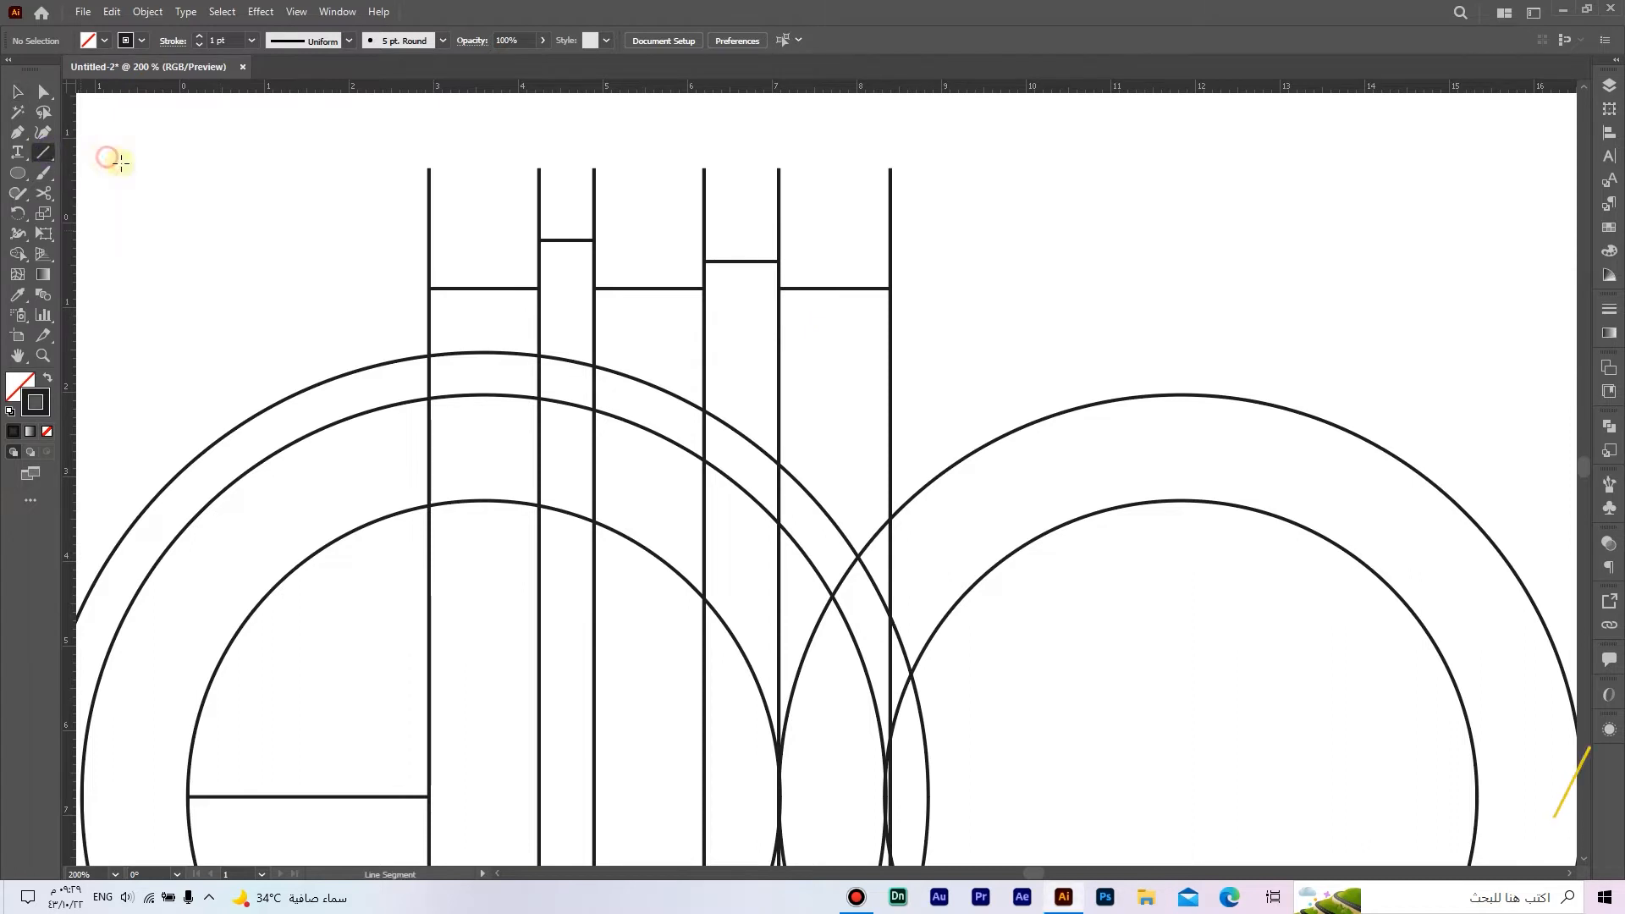
{"action": "left_click", "coordinate": [959, 283]}
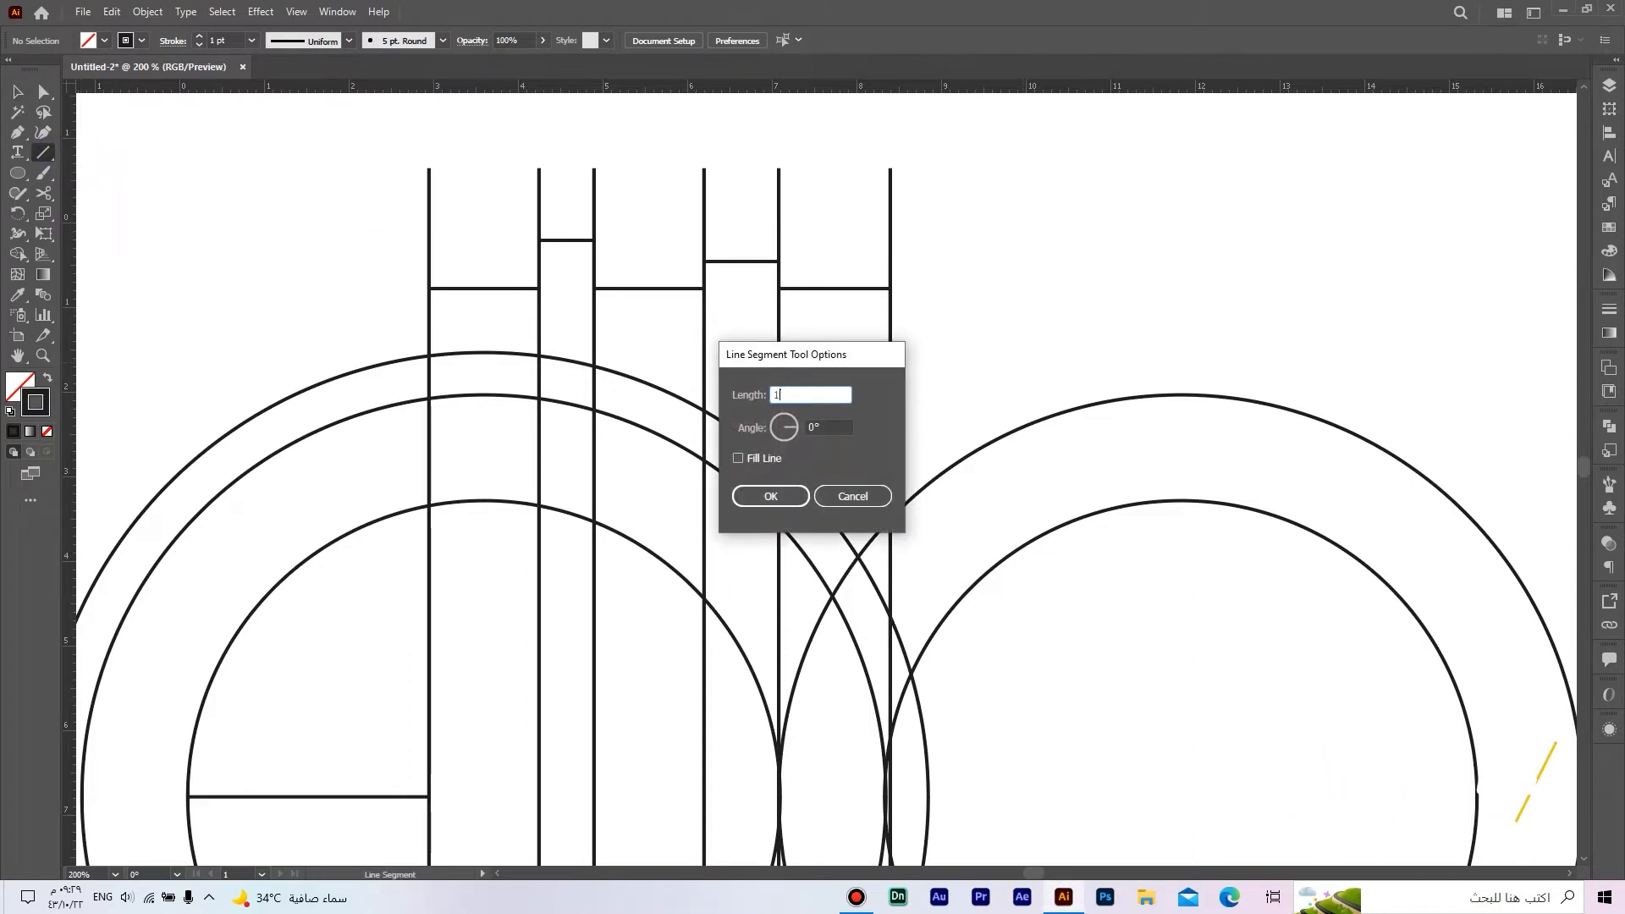
{"action": "left_click", "coordinate": [784, 496]}
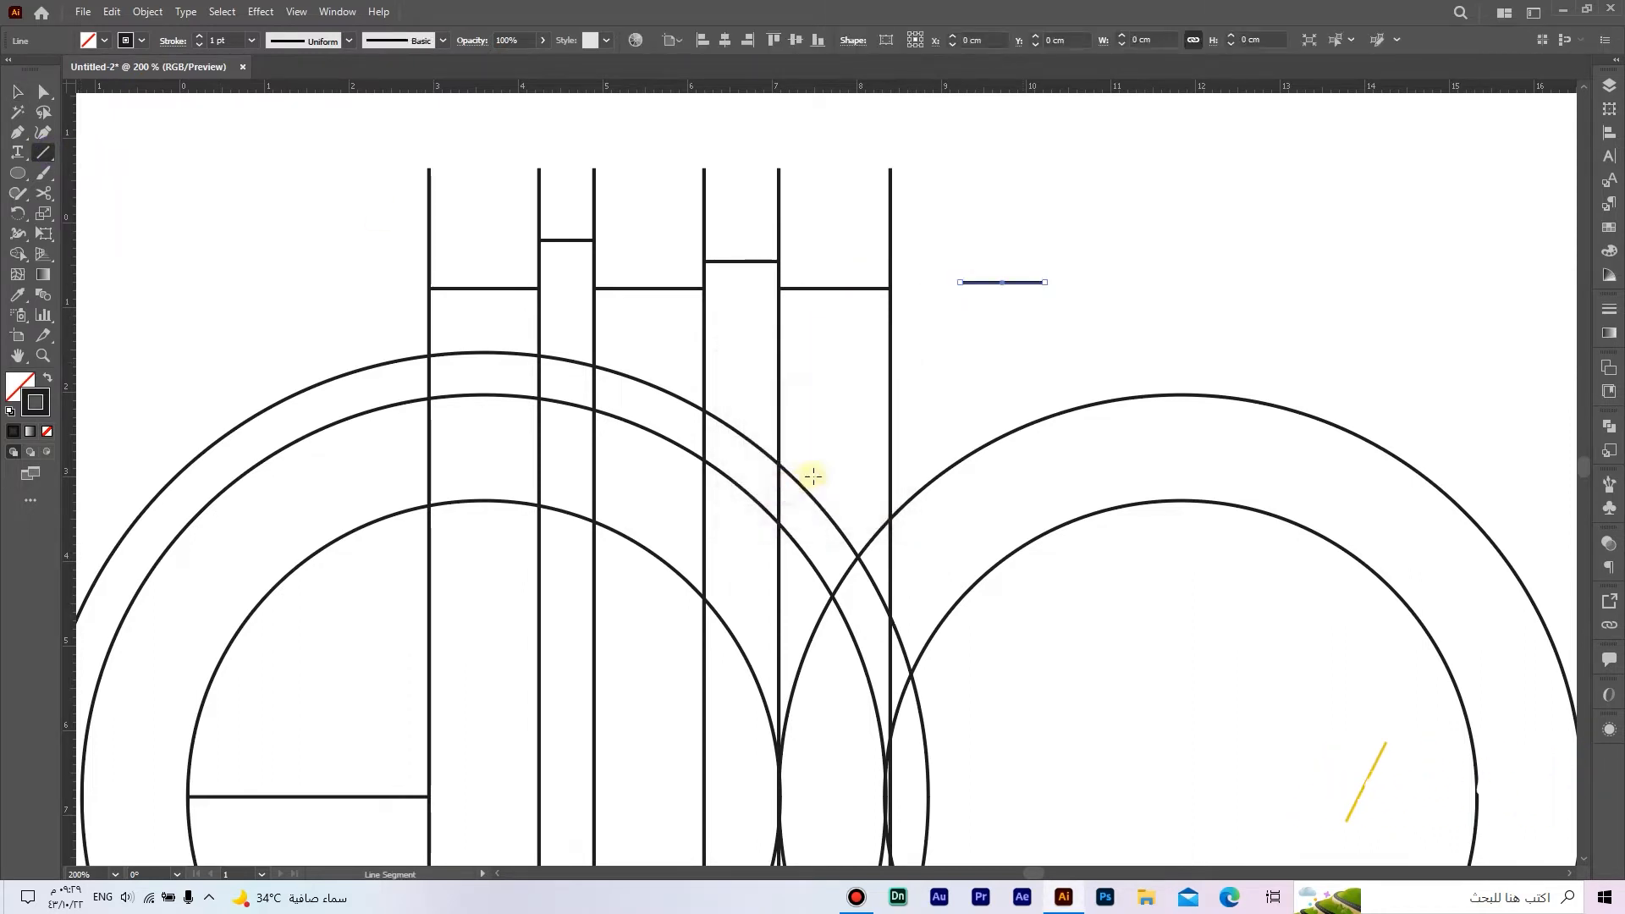
{"action": "key", "text": "v"}
{"action": "left_click_drag", "start_coordinate": [1013, 288], "coordinate": [946, 257]}
{"action": "left_click", "coordinate": [925, 210]}
Step: Duplicate the sixth vertical line in front and move the copy to the right end of the 1 cm line
{"action": "left_click", "coordinate": [889, 179]}
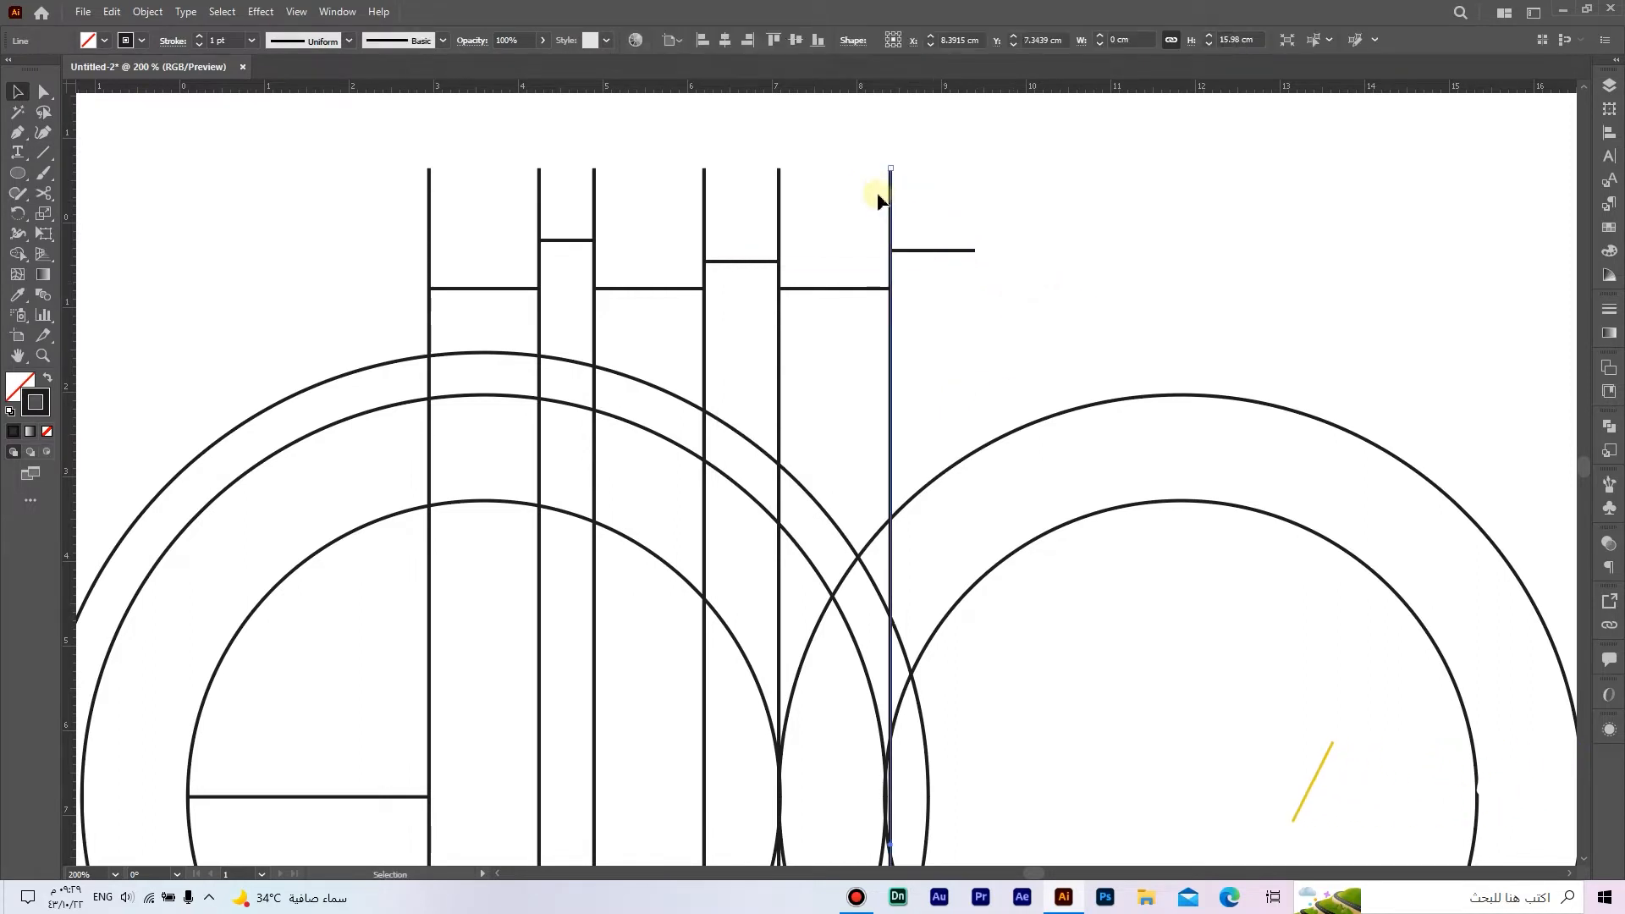
{"action": "left_click", "coordinate": [111, 11]}
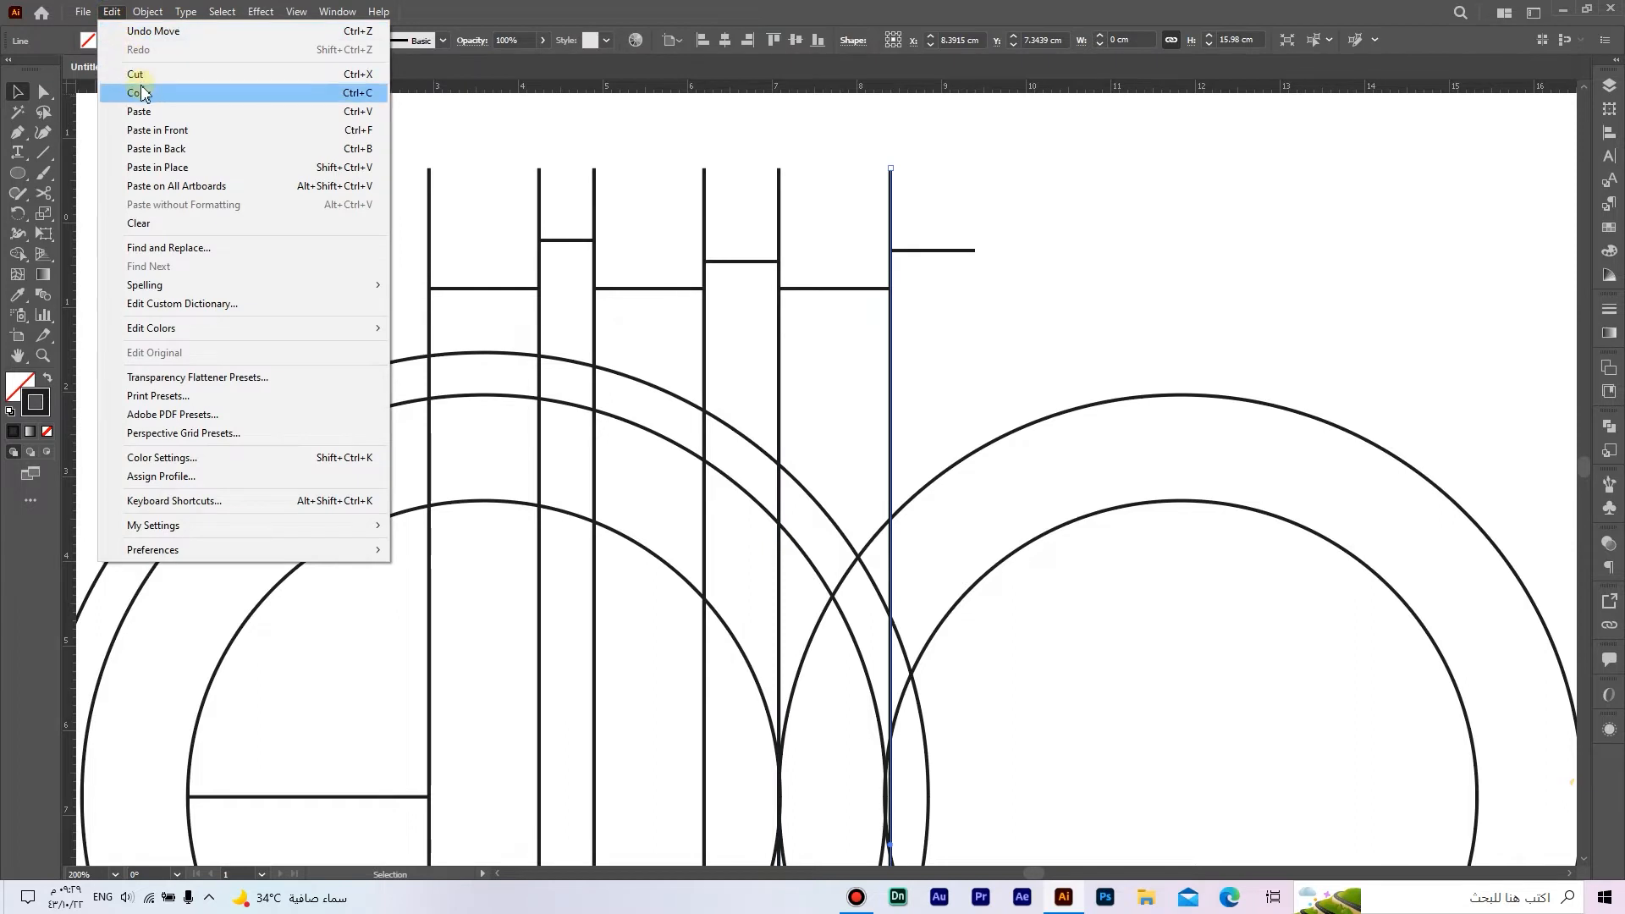
{"action": "left_click", "coordinate": [140, 92]}
{"action": "left_click", "coordinate": [111, 11]}
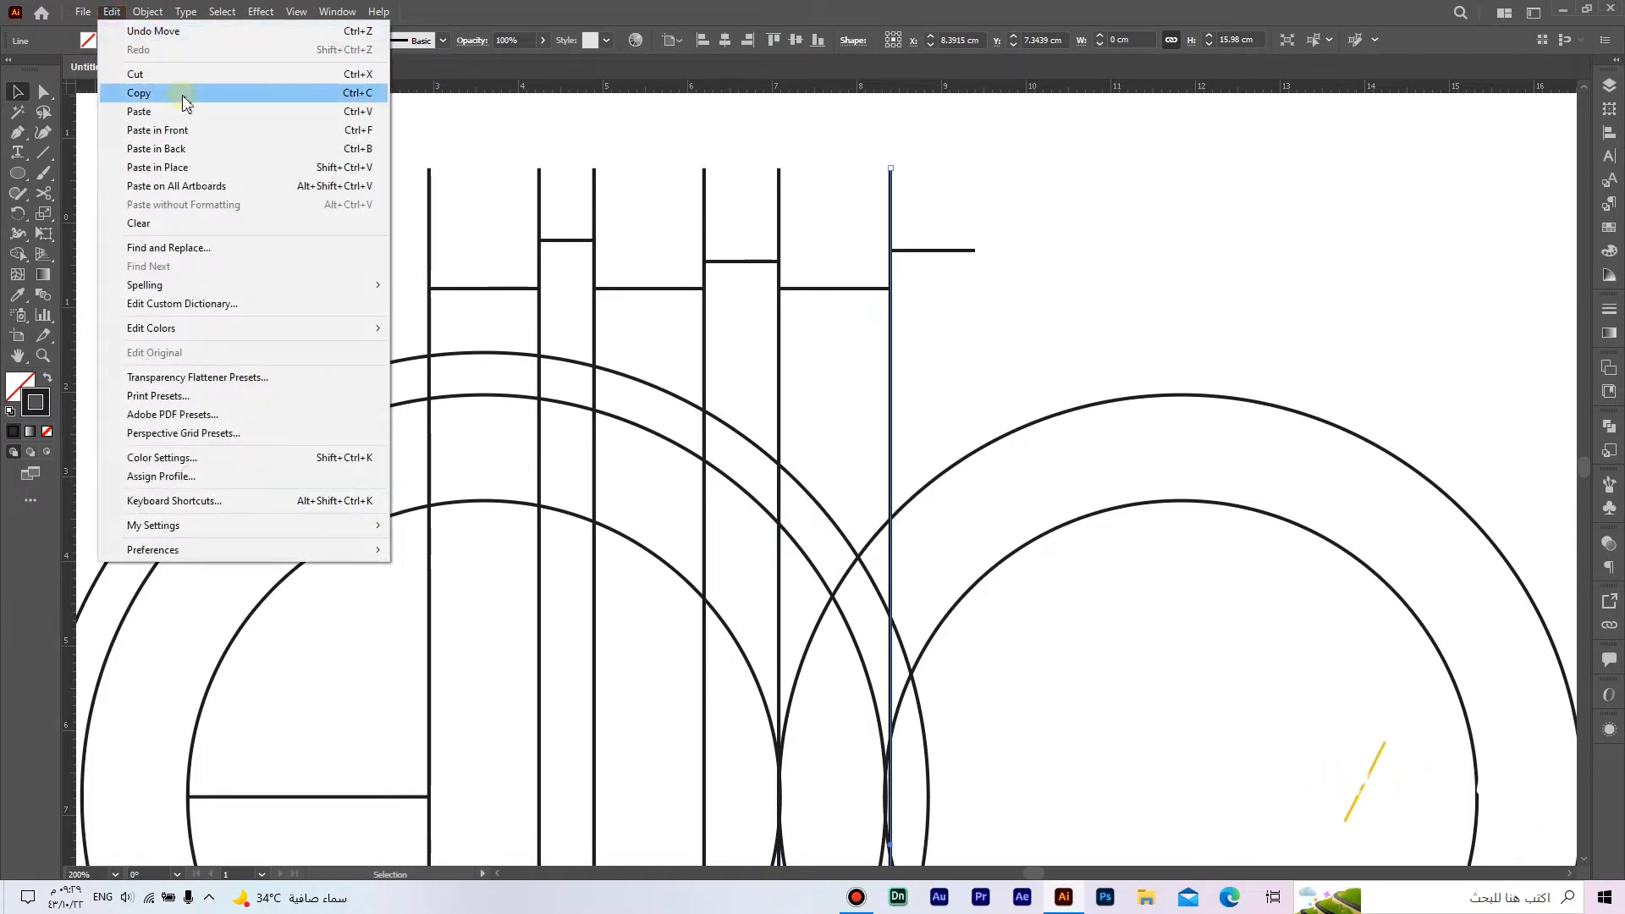
{"action": "left_click", "coordinate": [186, 128]}
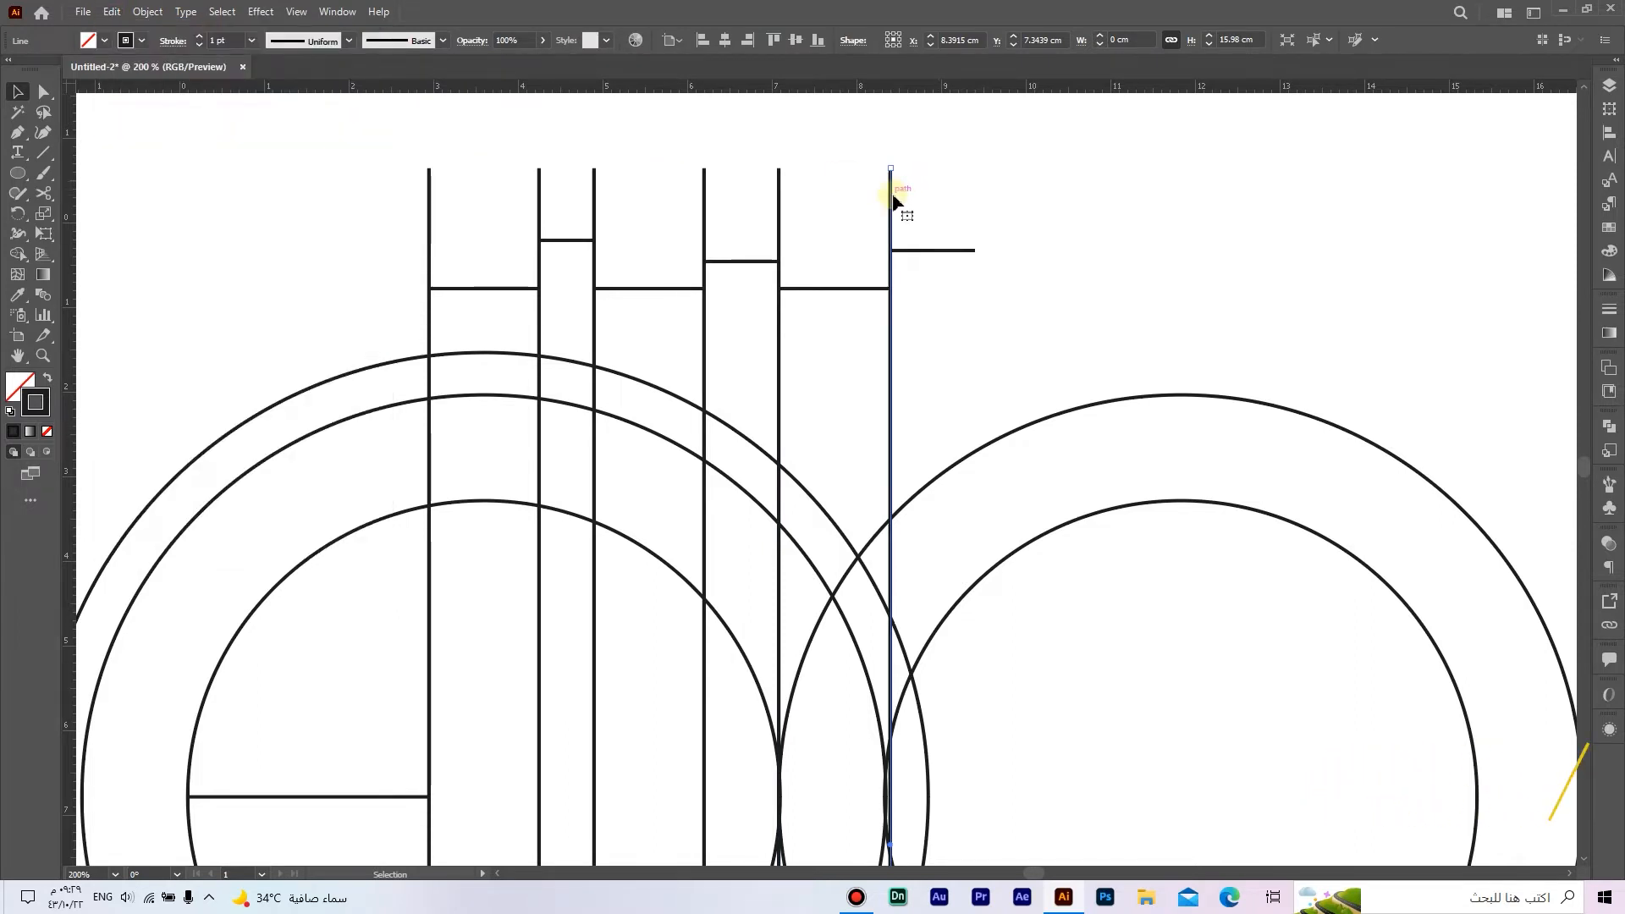
{"action": "left_click_drag", "start_coordinate": [893, 200], "coordinate": [975, 204]}
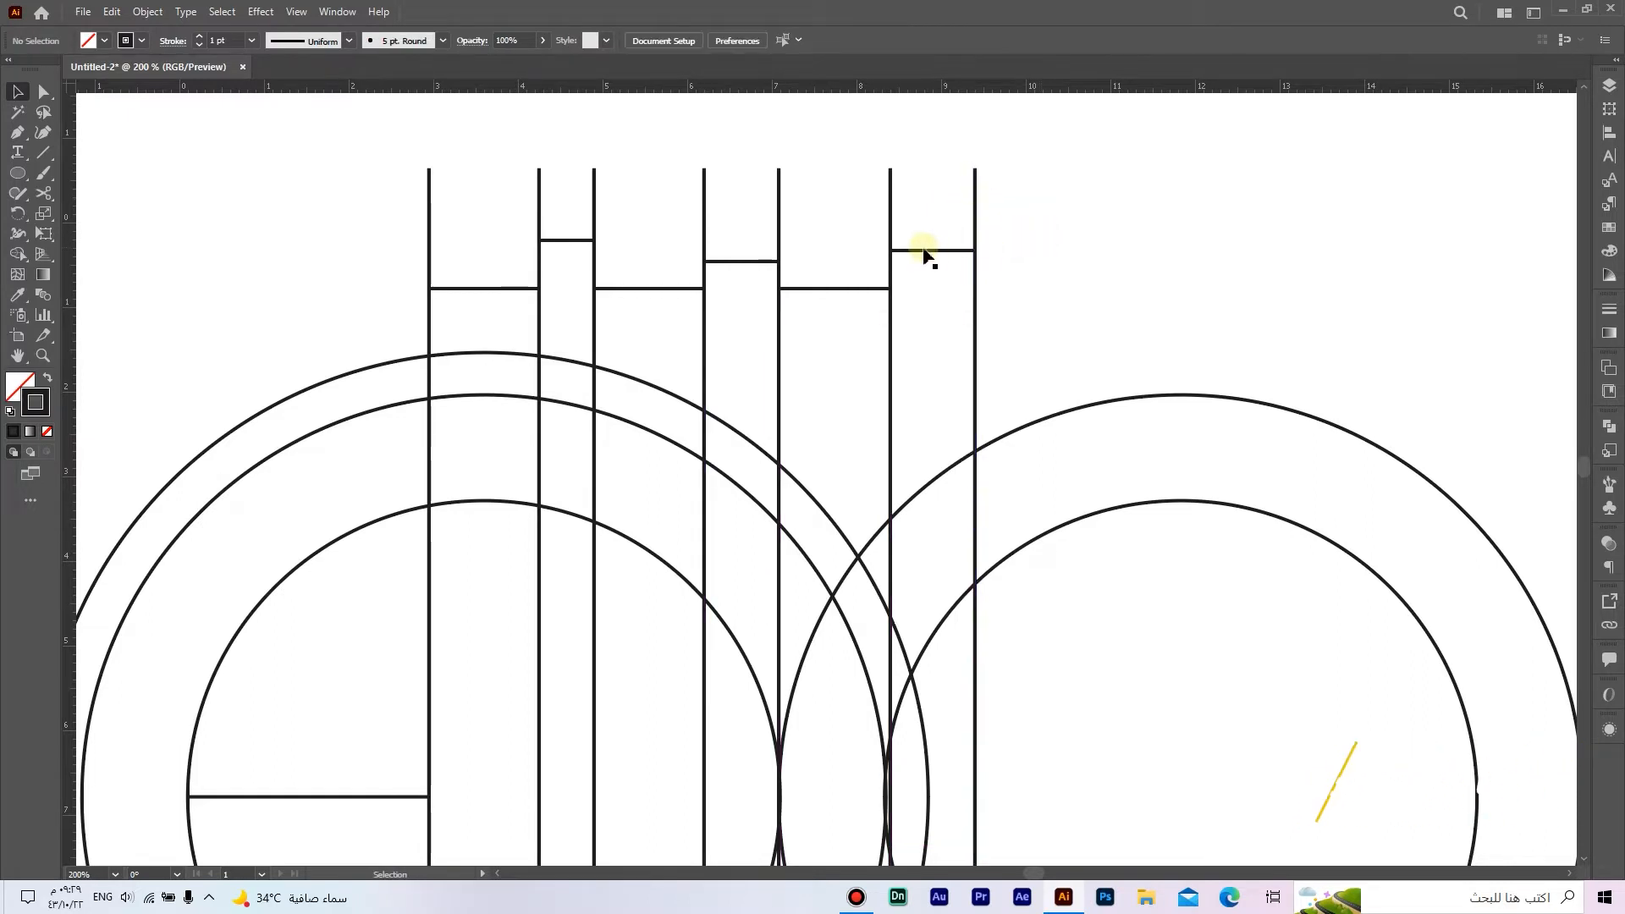
Step: Duplicate the fifth and sixth vertical lines with their 1.3 cm connector and move the copy so it starts at the seventh vertical line
{"action": "left_click", "coordinate": [891, 222]}
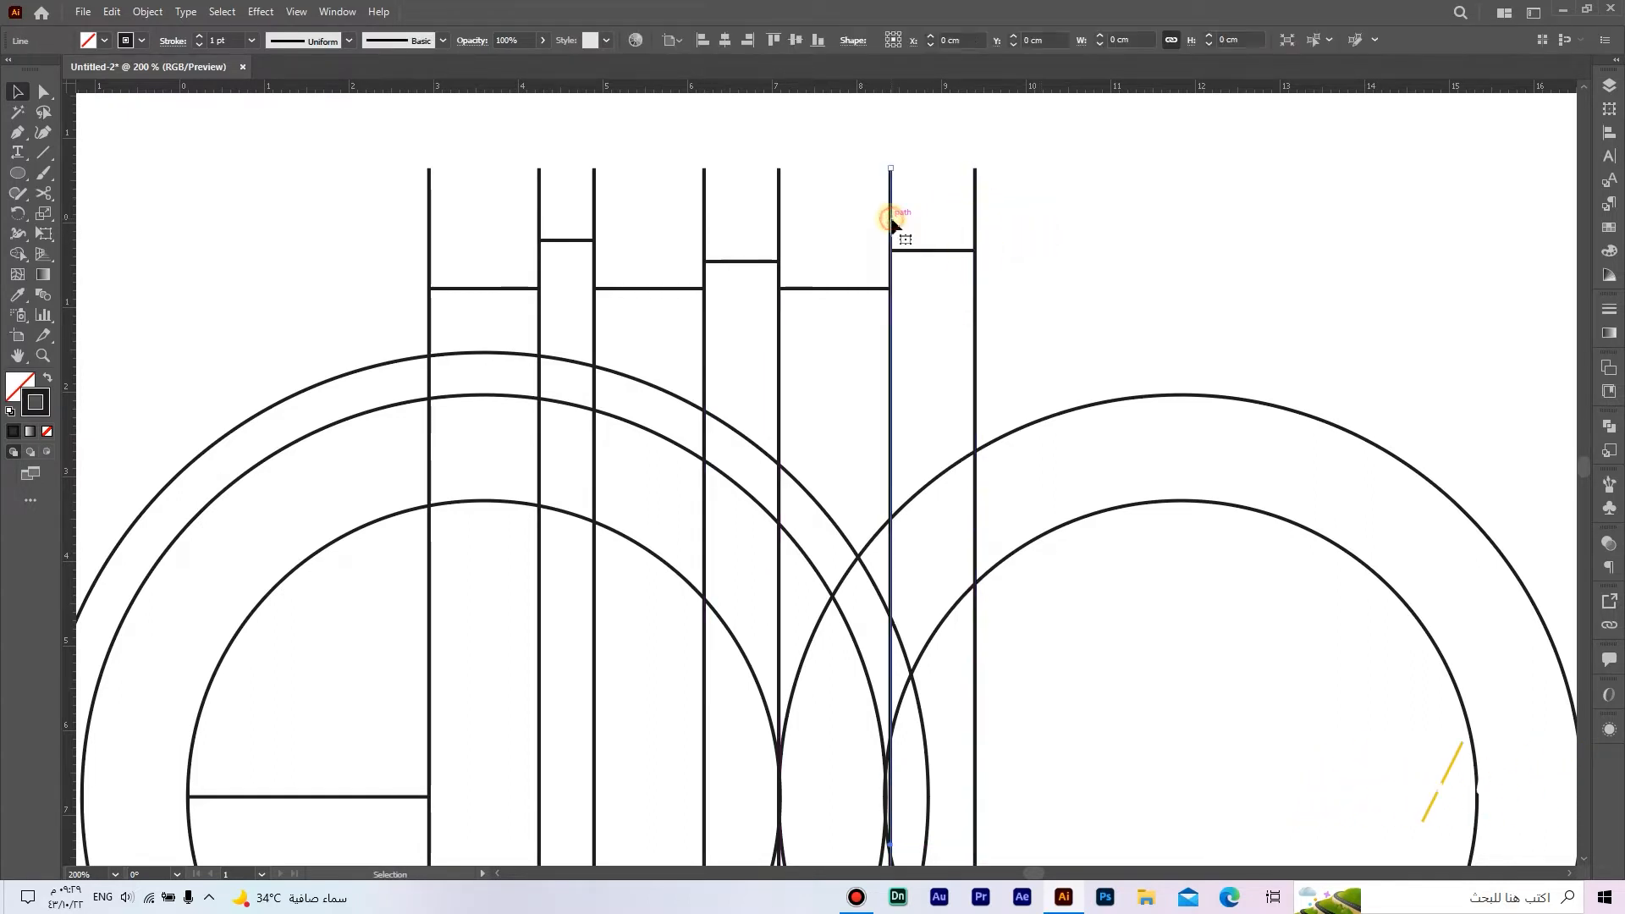
{"action": "left_click", "coordinate": [840, 289], "text": "shift"}
{"action": "left_click", "coordinate": [112, 12]}
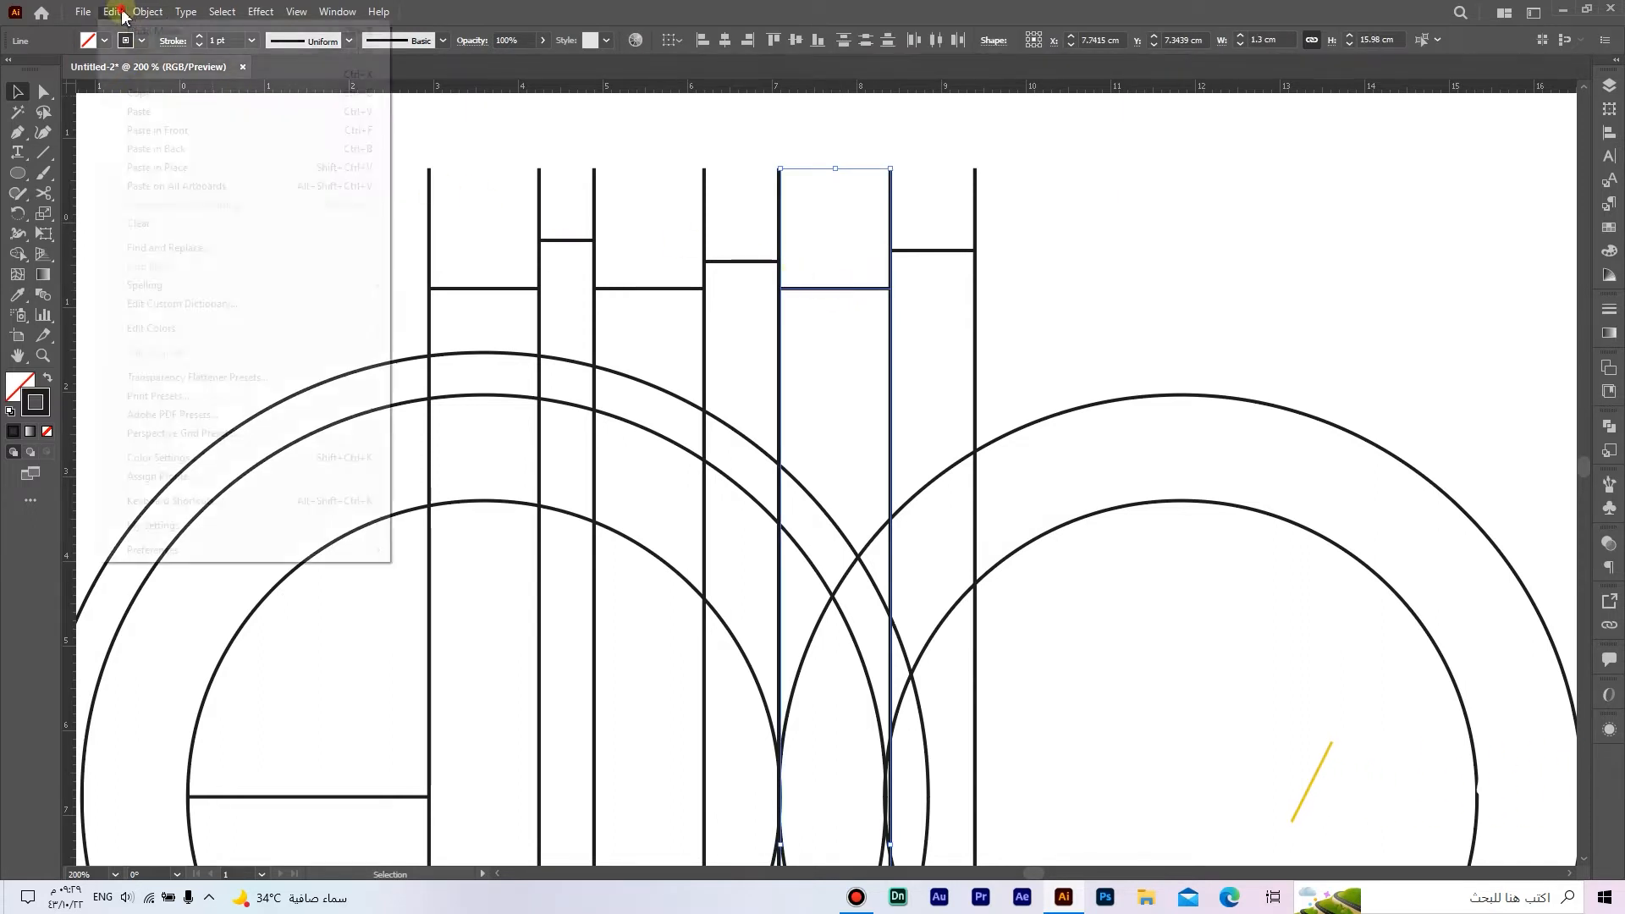
{"action": "left_click", "coordinate": [161, 99]}
{"action": "left_click", "coordinate": [112, 12]}
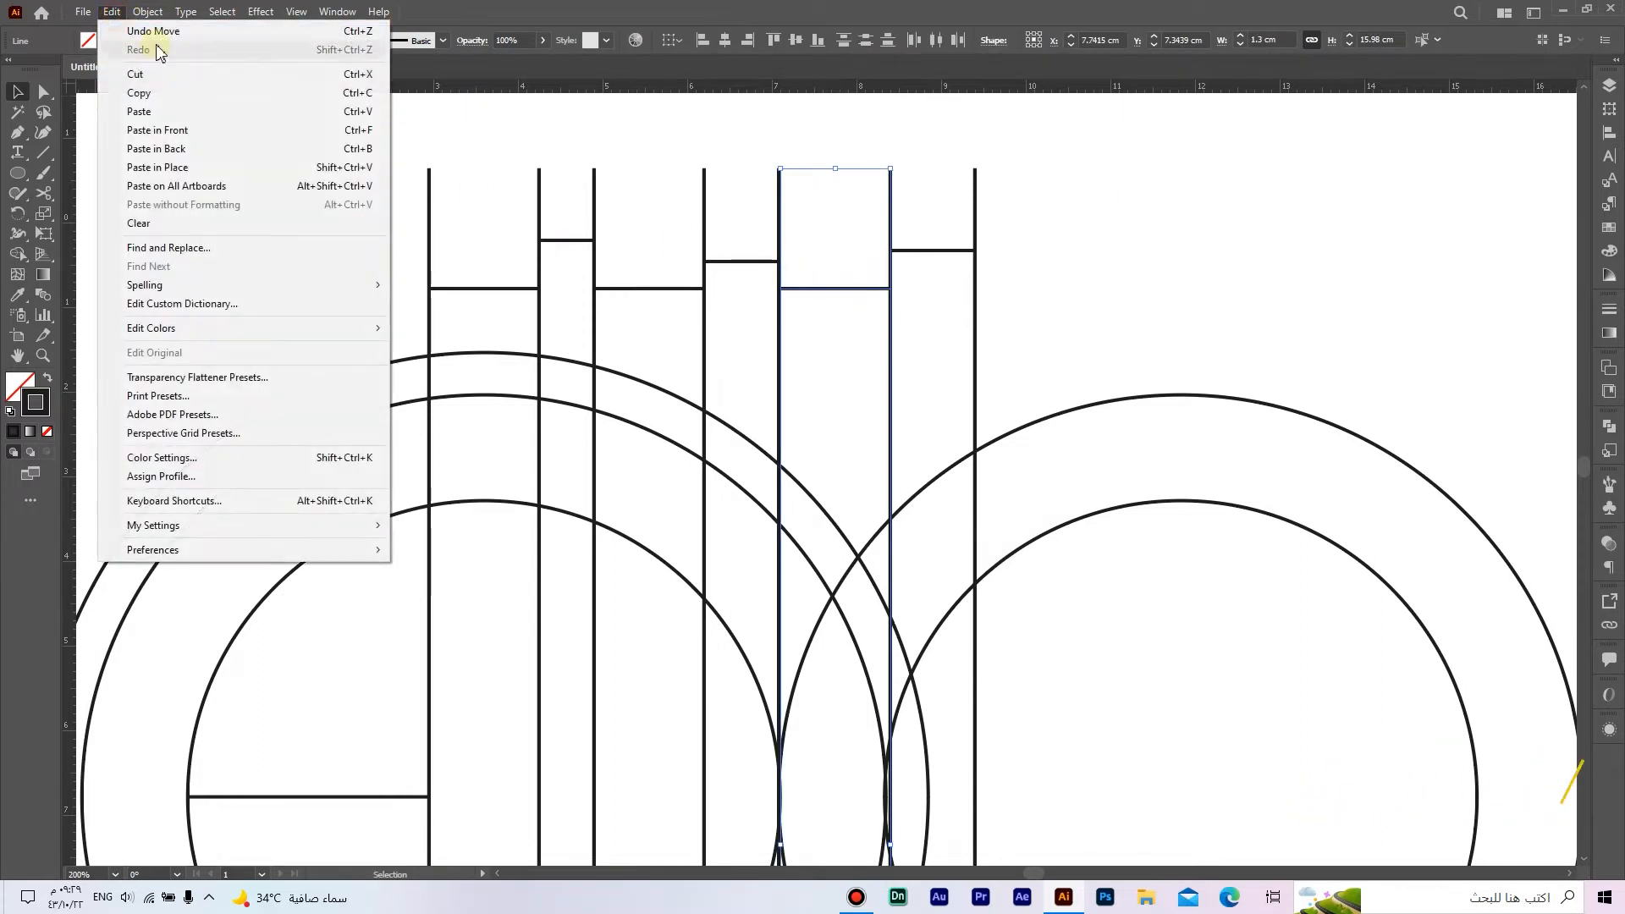
{"action": "left_click", "coordinate": [225, 131]}
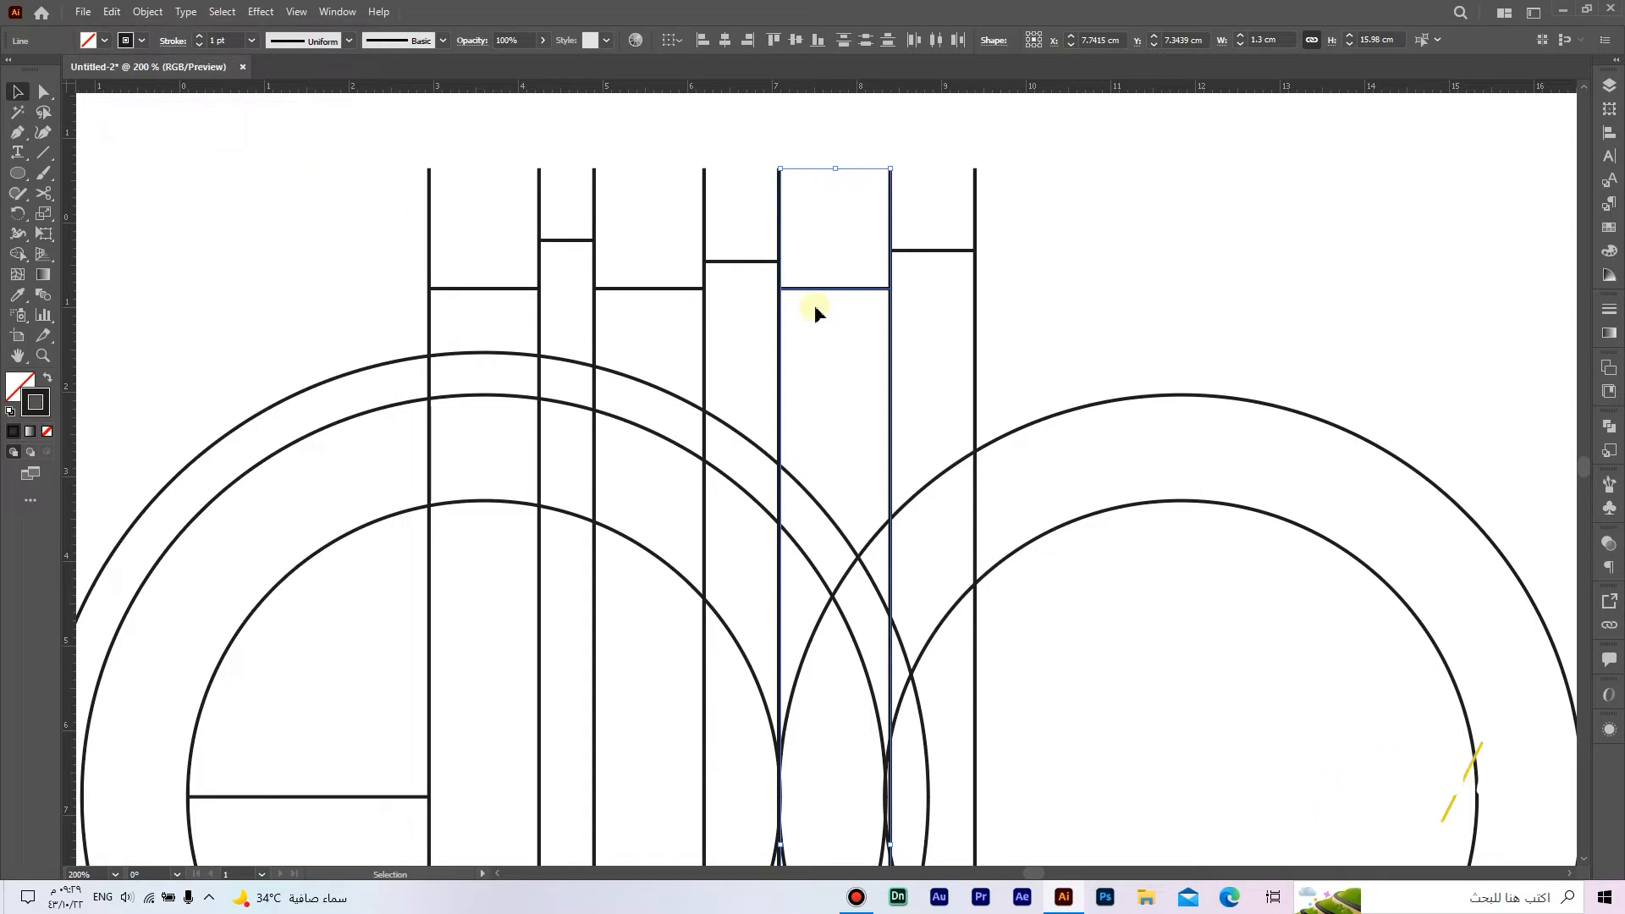
{"action": "left_click_drag", "start_coordinate": [822, 294], "coordinate": [1016, 300]}
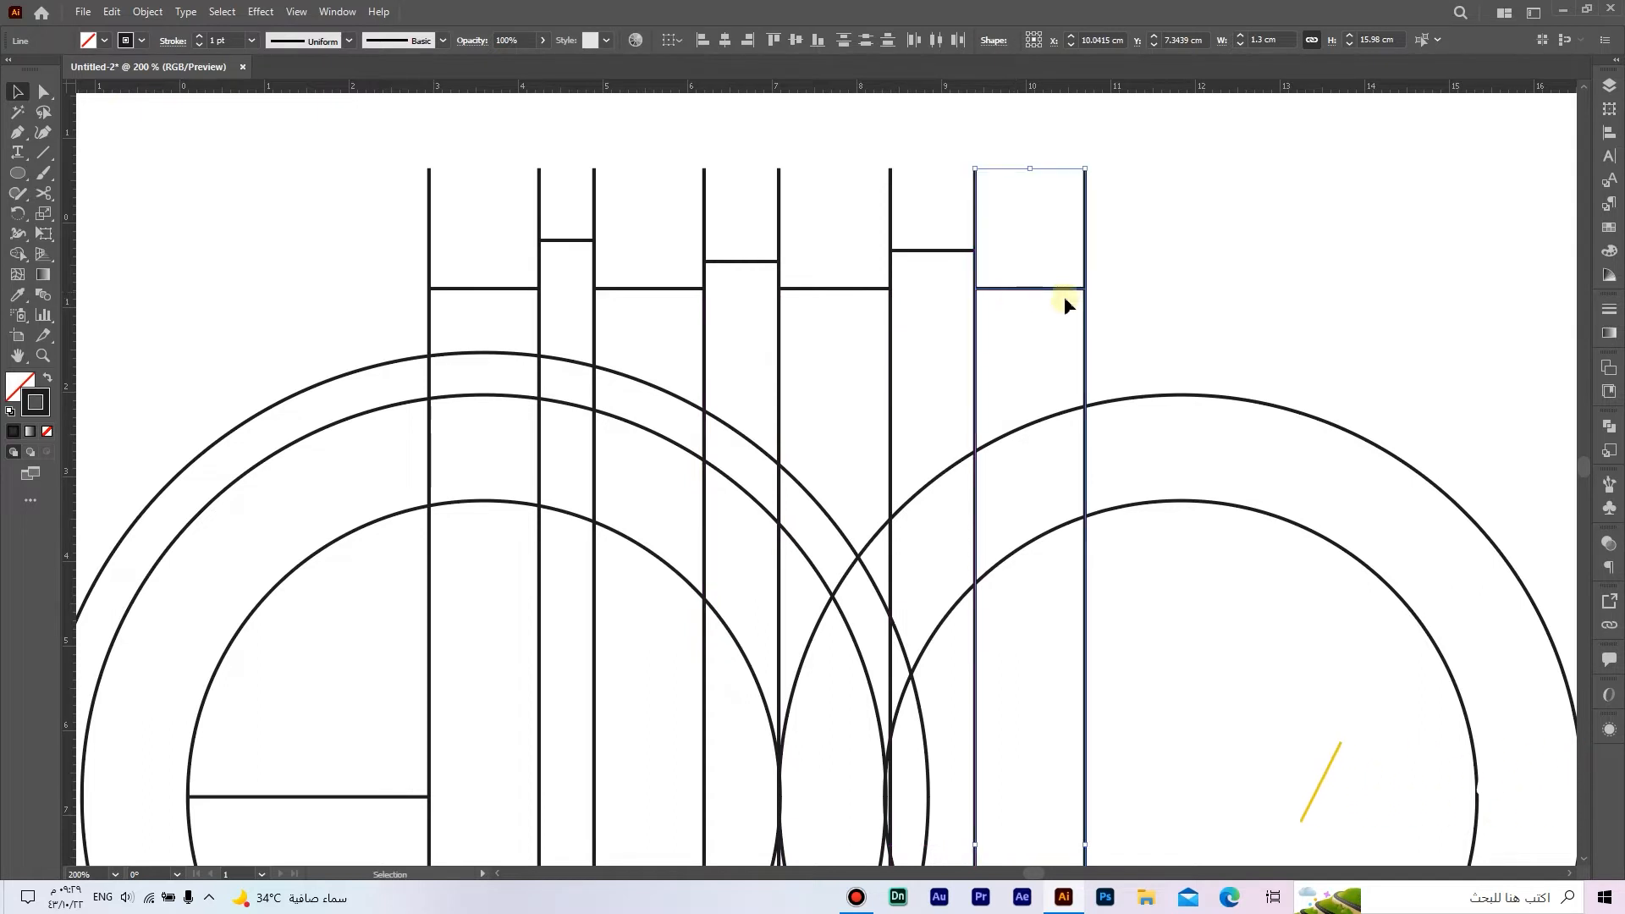
{"action": "left_click", "coordinate": [1183, 301]}
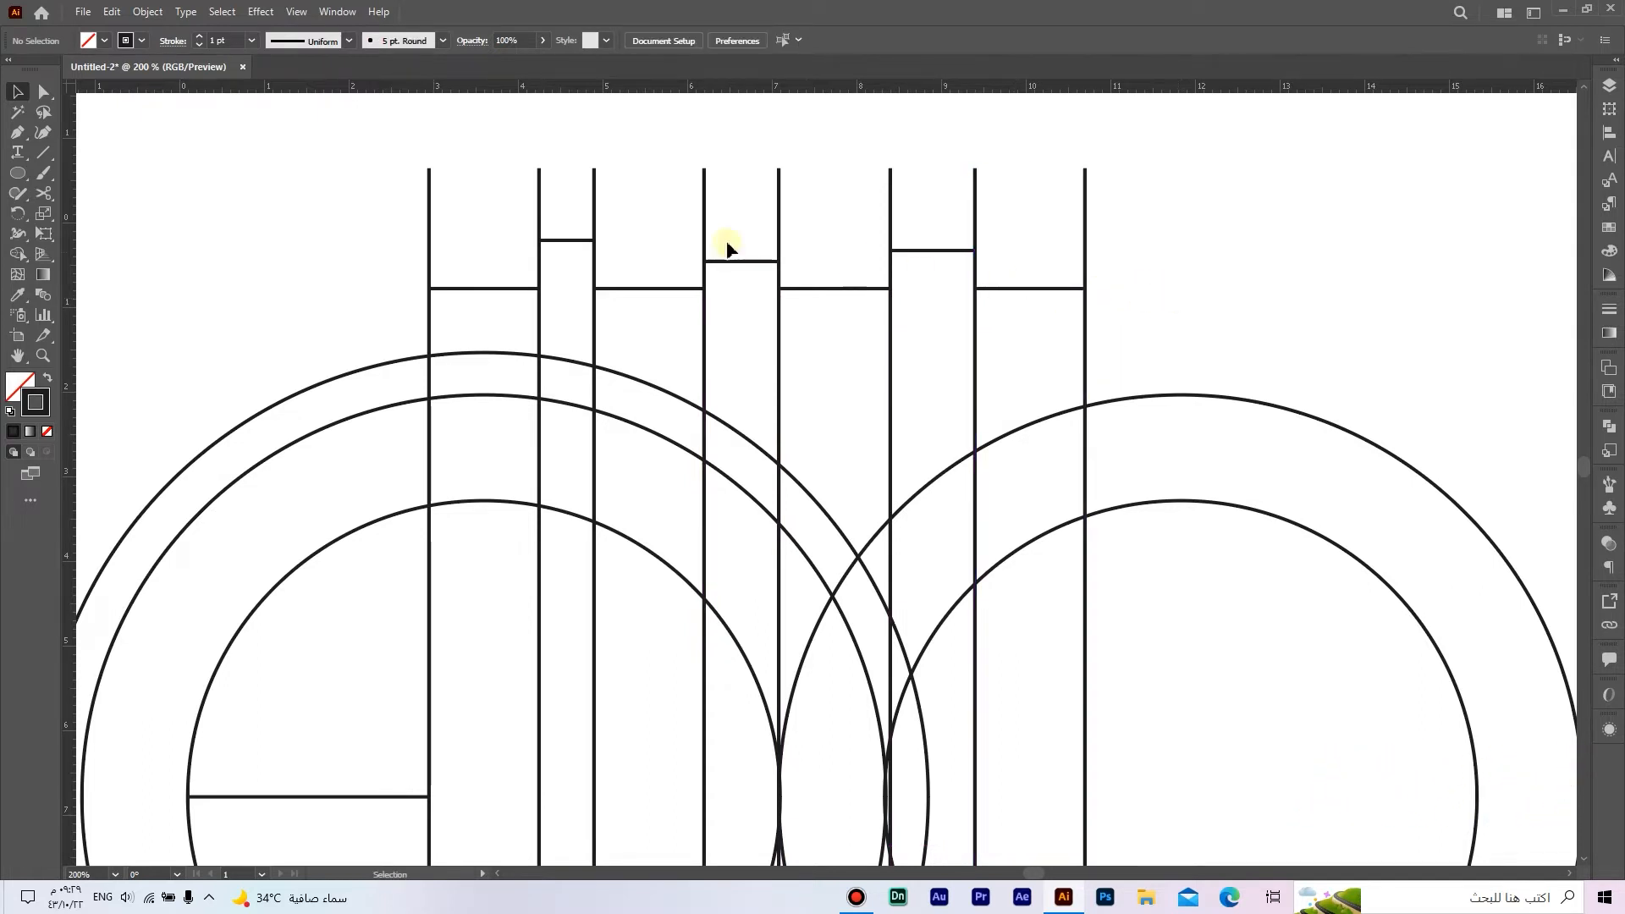
Step: Draw a horizontal line 0.65 cm long and attach its left end to the eighth vertical line, above the circles
{"action": "left_click", "coordinate": [48, 159]}
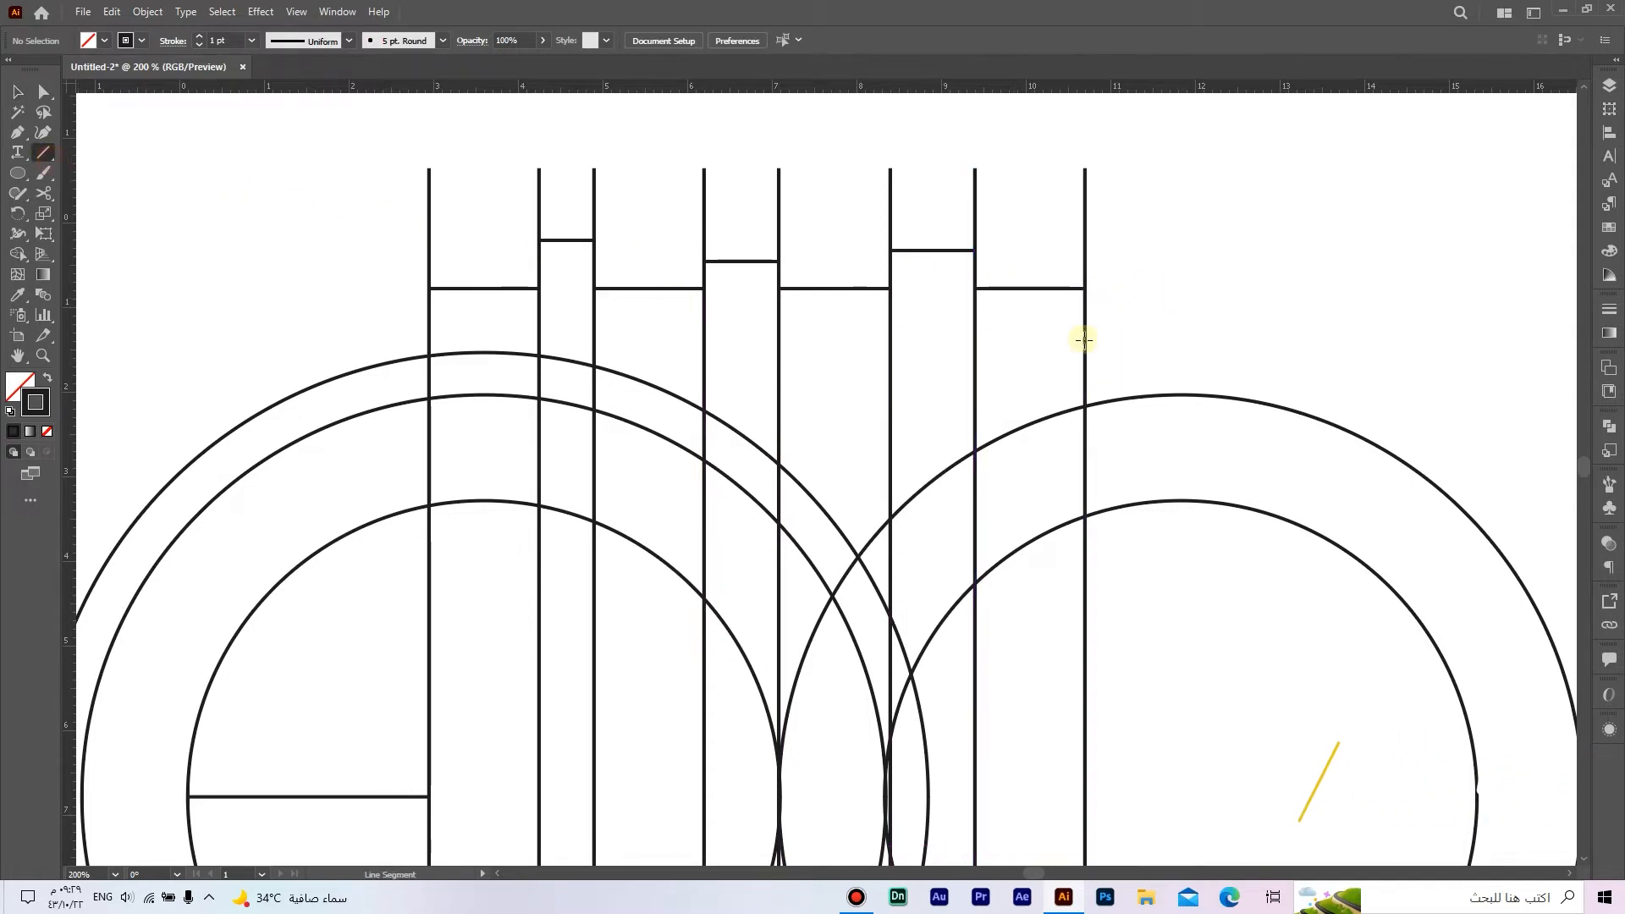
{"action": "left_click", "coordinate": [1150, 321]}
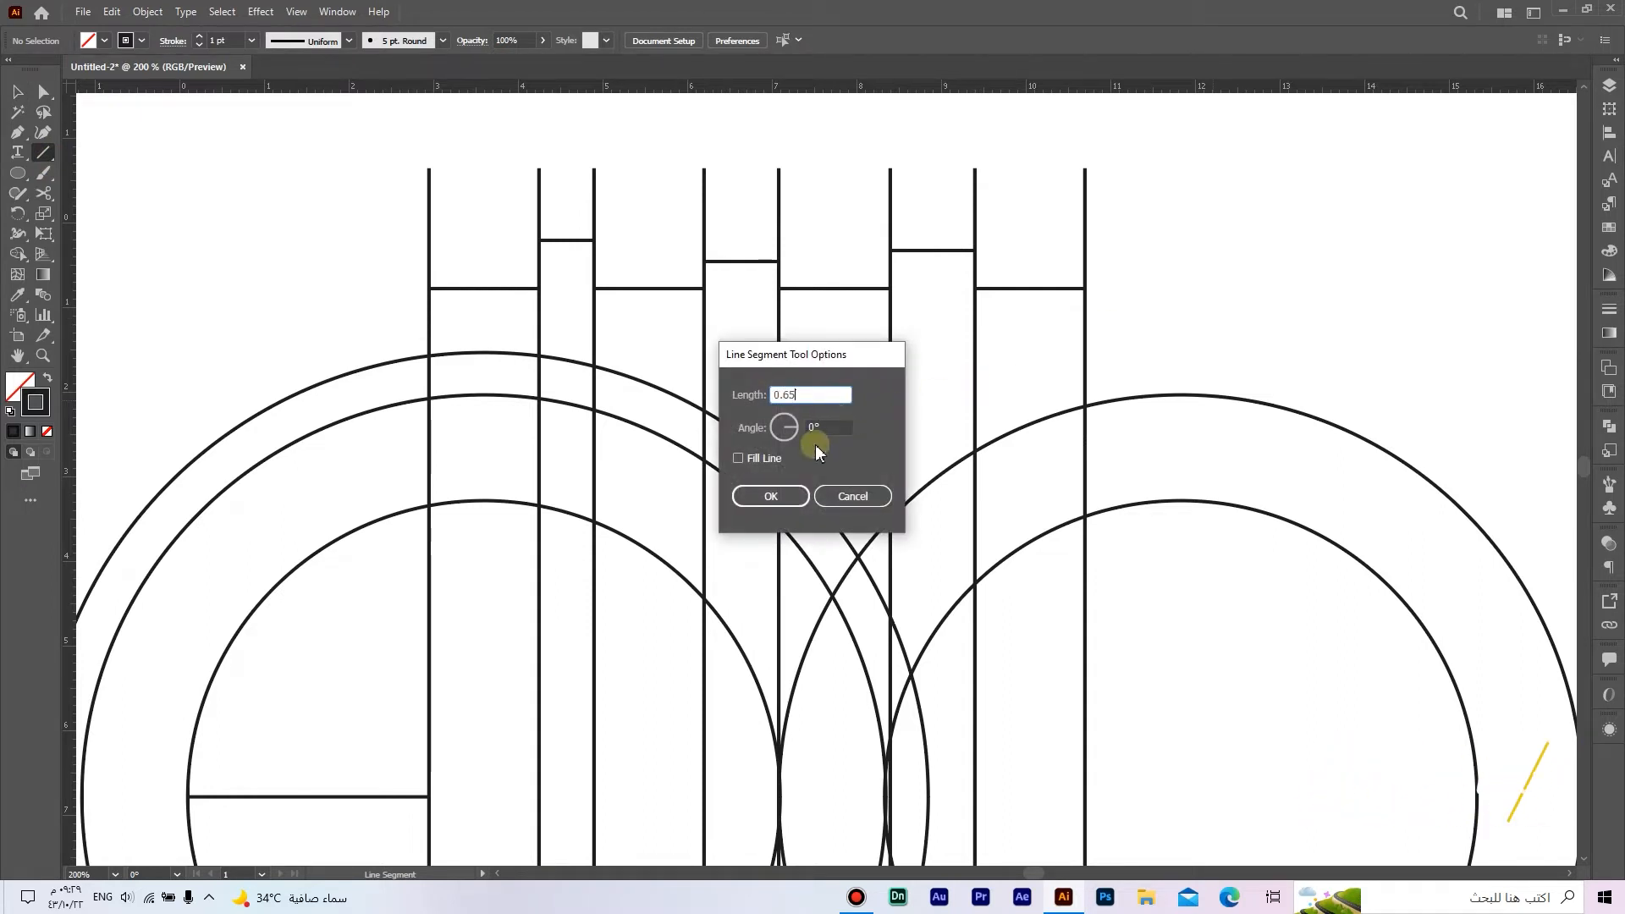
{"action": "left_click", "coordinate": [766, 496]}
{"action": "key", "text": "v"}
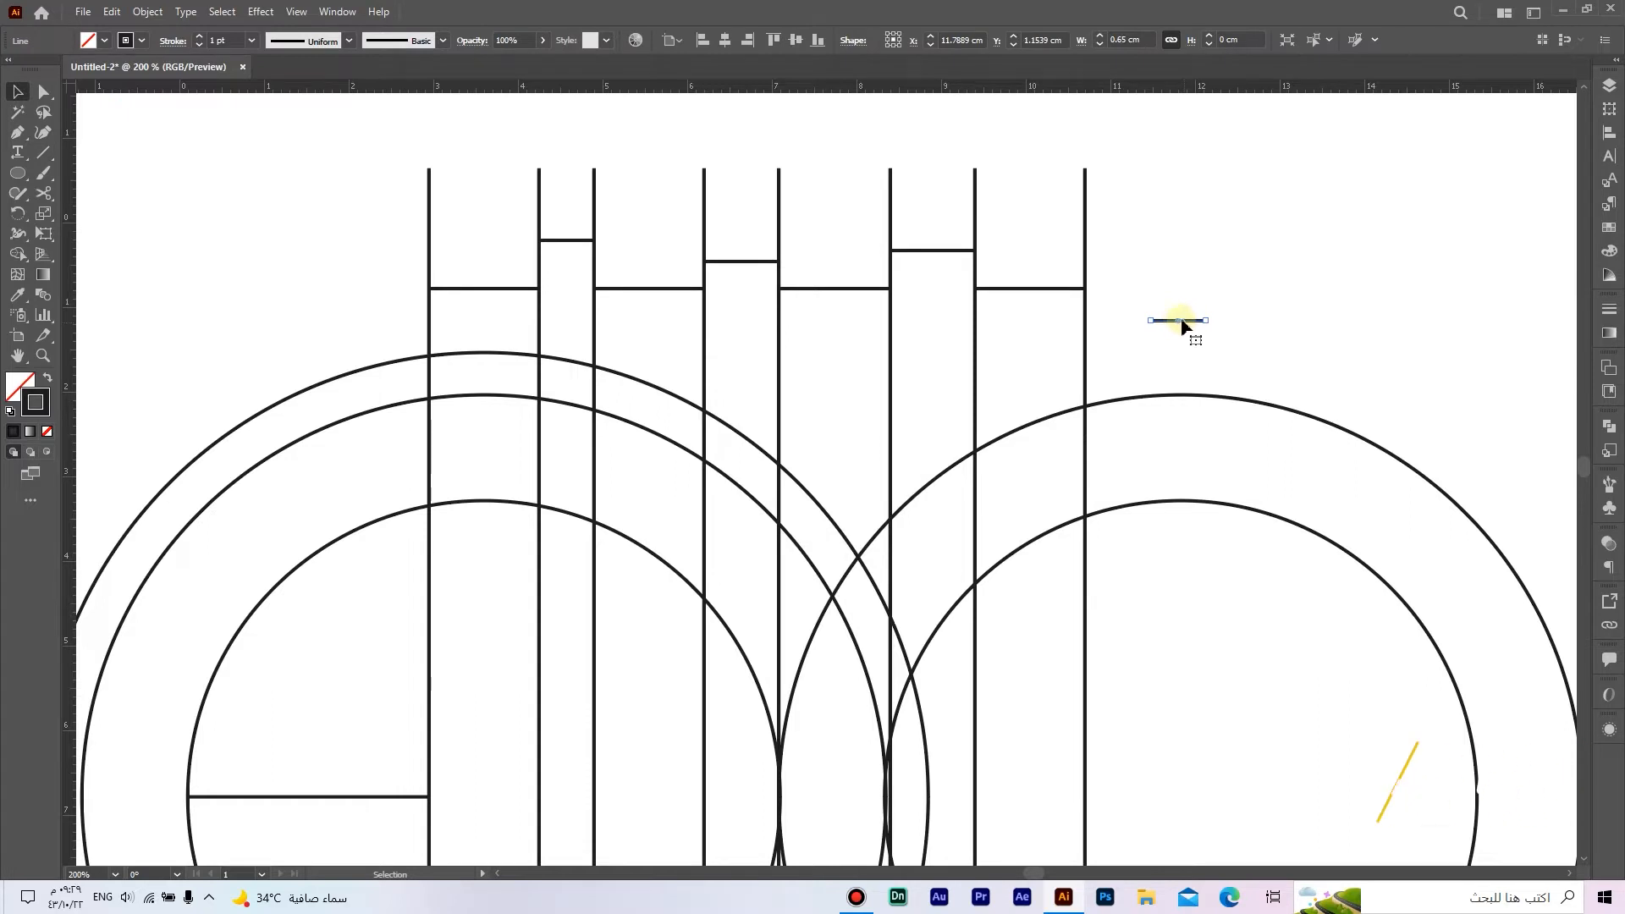
{"action": "left_click_drag", "start_coordinate": [1183, 325], "coordinate": [1119, 251]}
{"action": "left_click", "coordinate": [1119, 208]}
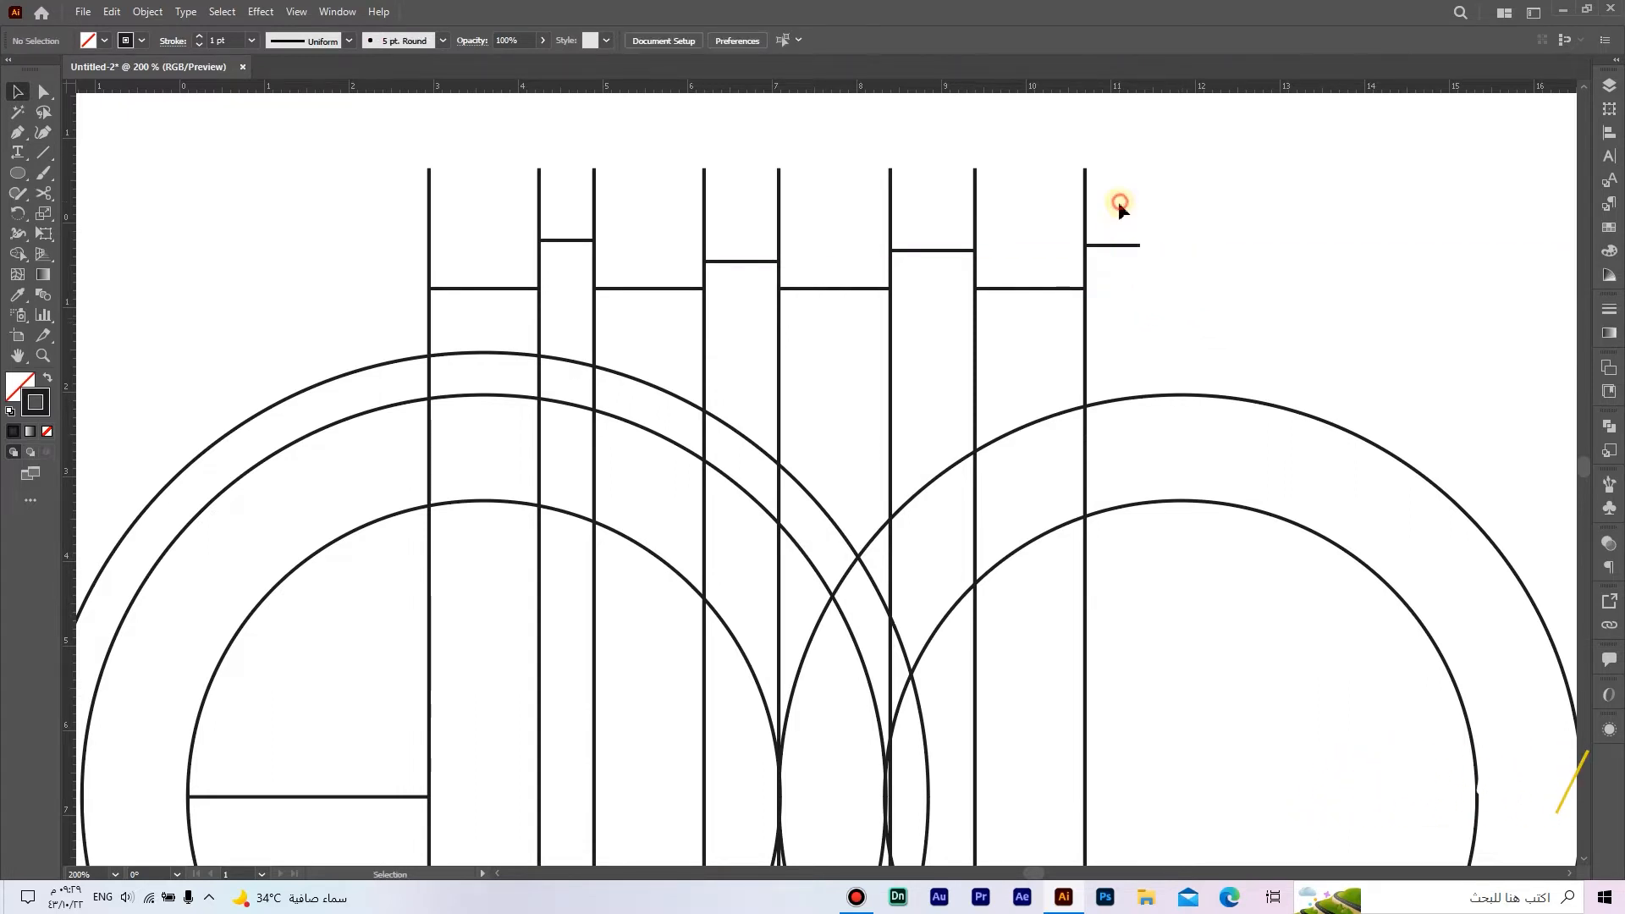
Step: Duplicate the eighth vertical line in front and move the copy to the right end of the 0.65 cm line
{"action": "left_click_drag", "start_coordinate": [1075, 177], "coordinate": [1073, 174]}
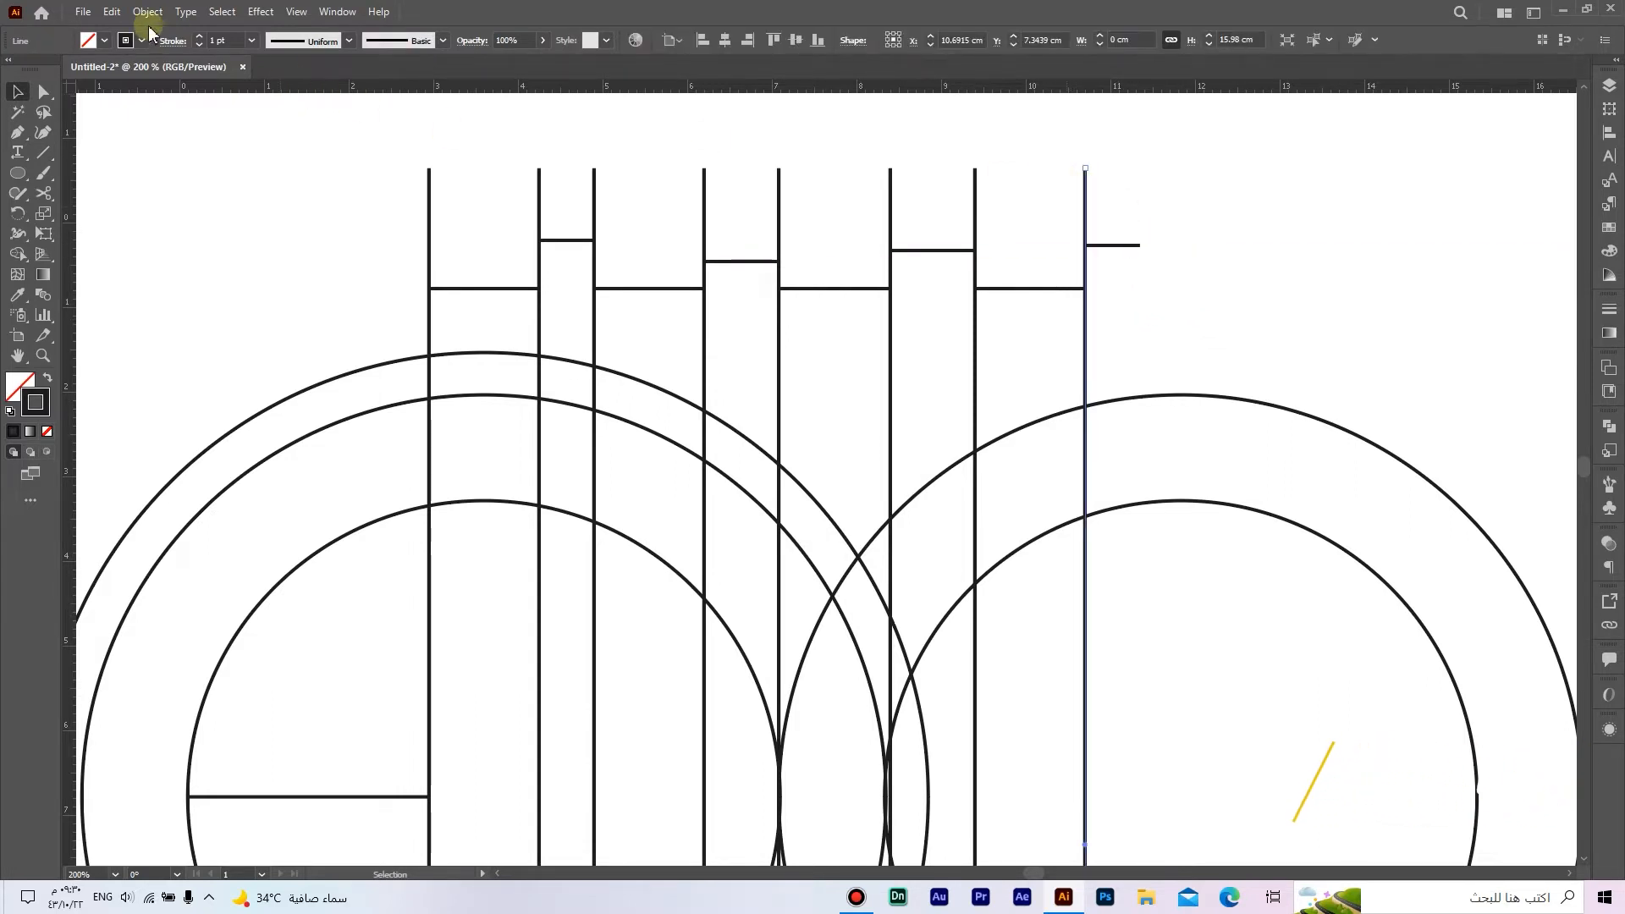
{"action": "left_click", "coordinate": [112, 12]}
{"action": "left_click", "coordinate": [170, 89]}
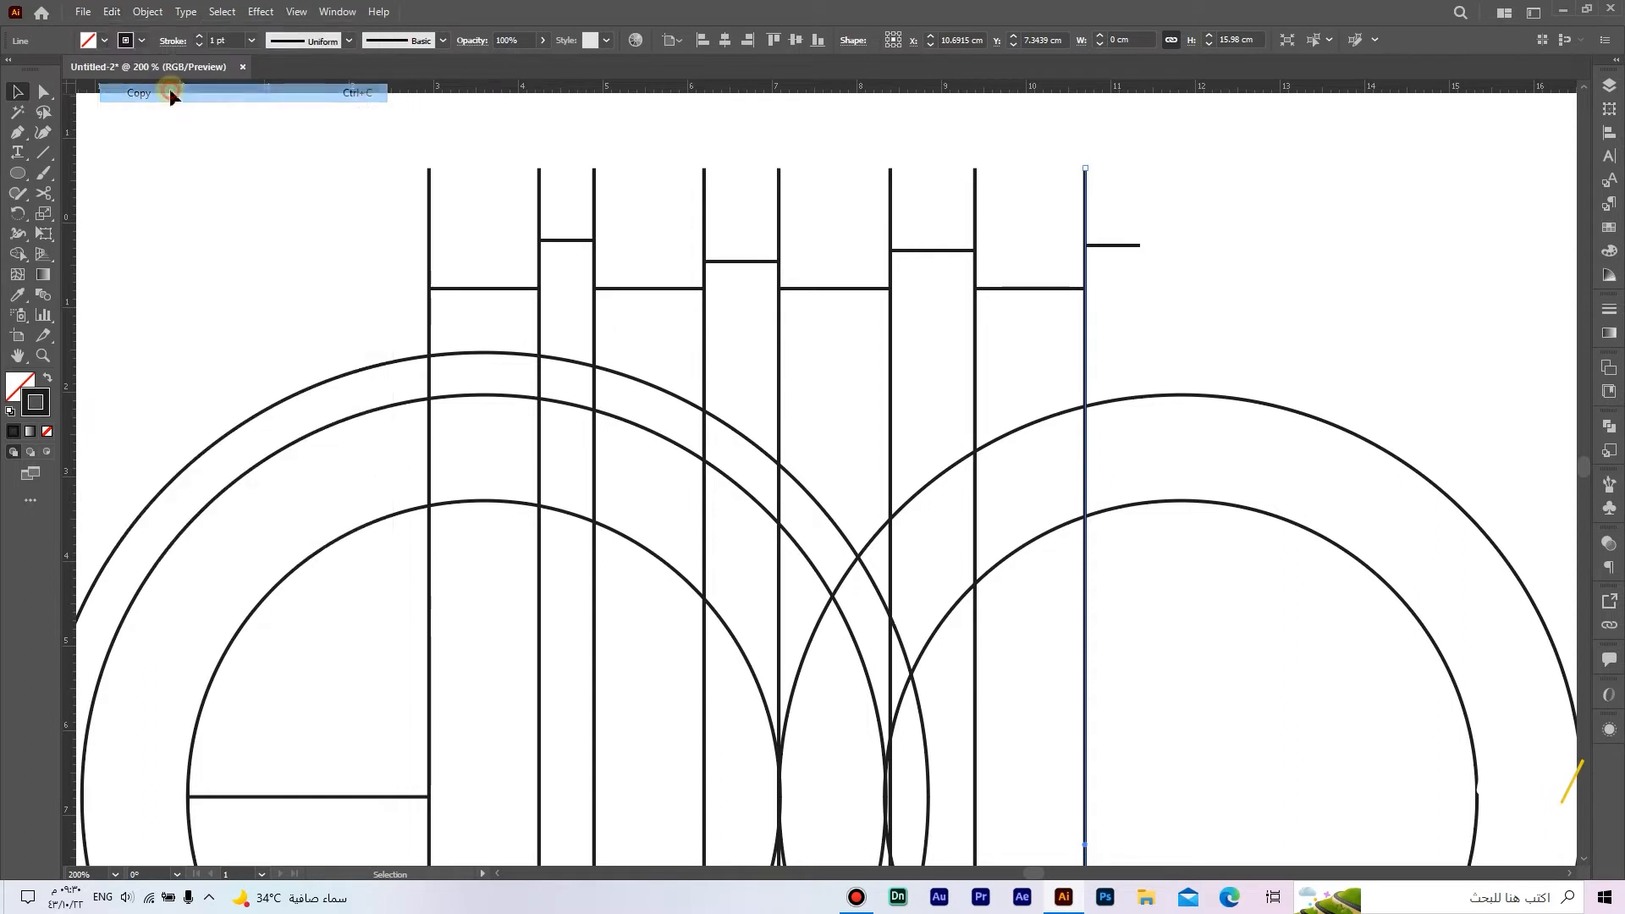
{"action": "left_click", "coordinate": [112, 12]}
{"action": "left_click", "coordinate": [192, 127]}
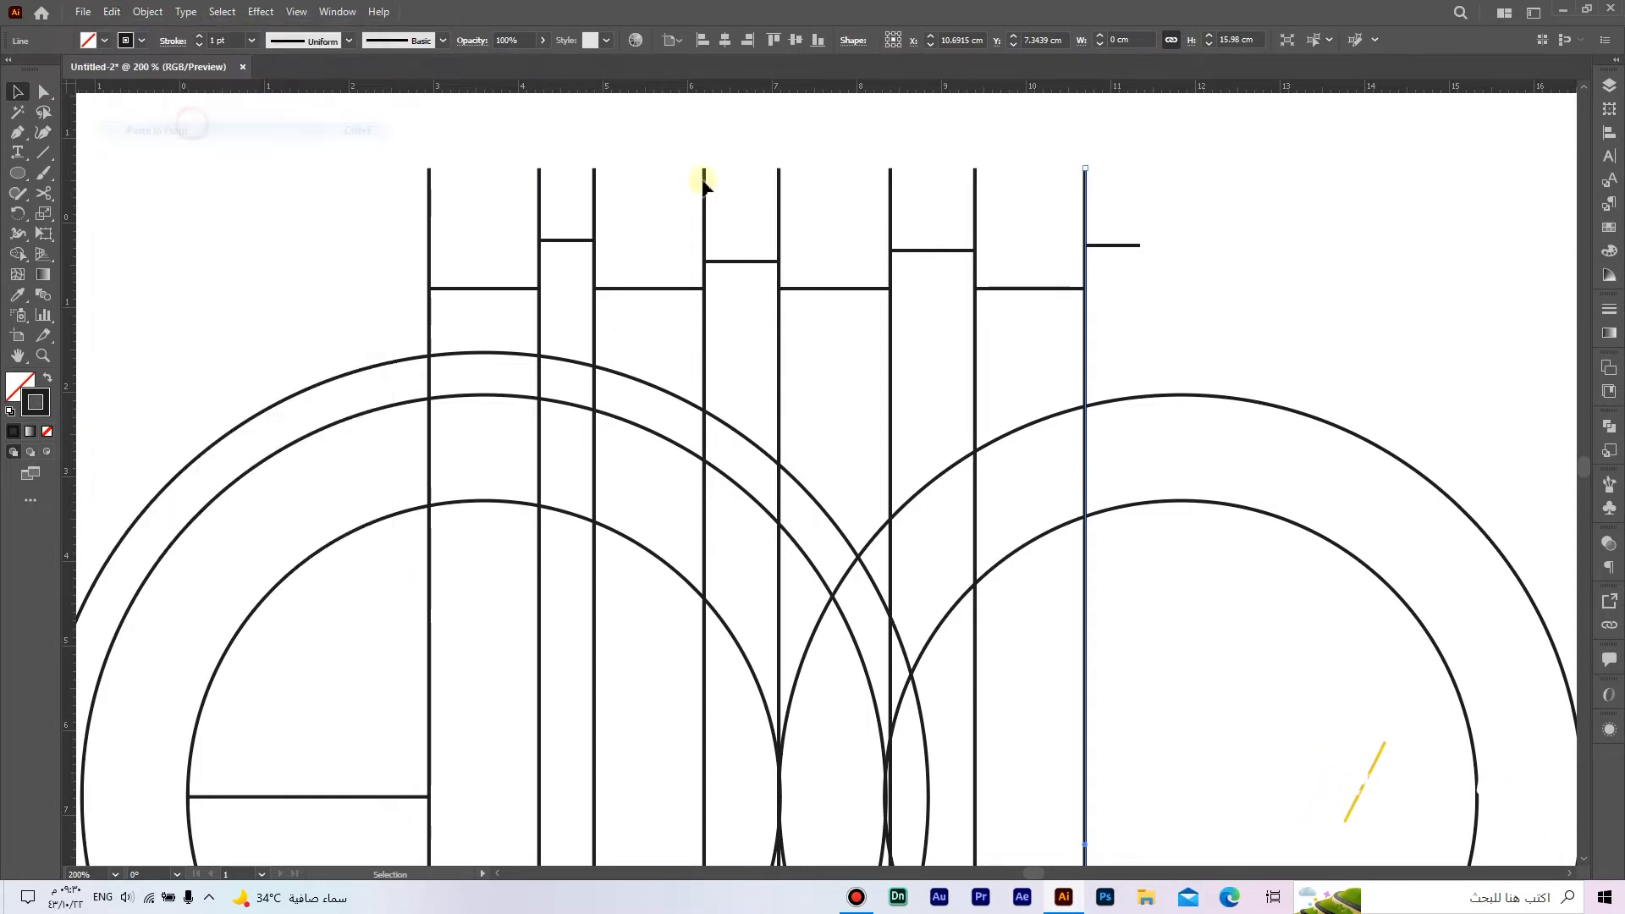
{"action": "left_click_drag", "start_coordinate": [1087, 210], "coordinate": [1140, 207]}
Step: Duplicate the seventh and eighth vertical lines with their 1.3 cm connector and move the copy so it starts at the ninth vertical line
{"action": "left_click", "coordinate": [1088, 212]}
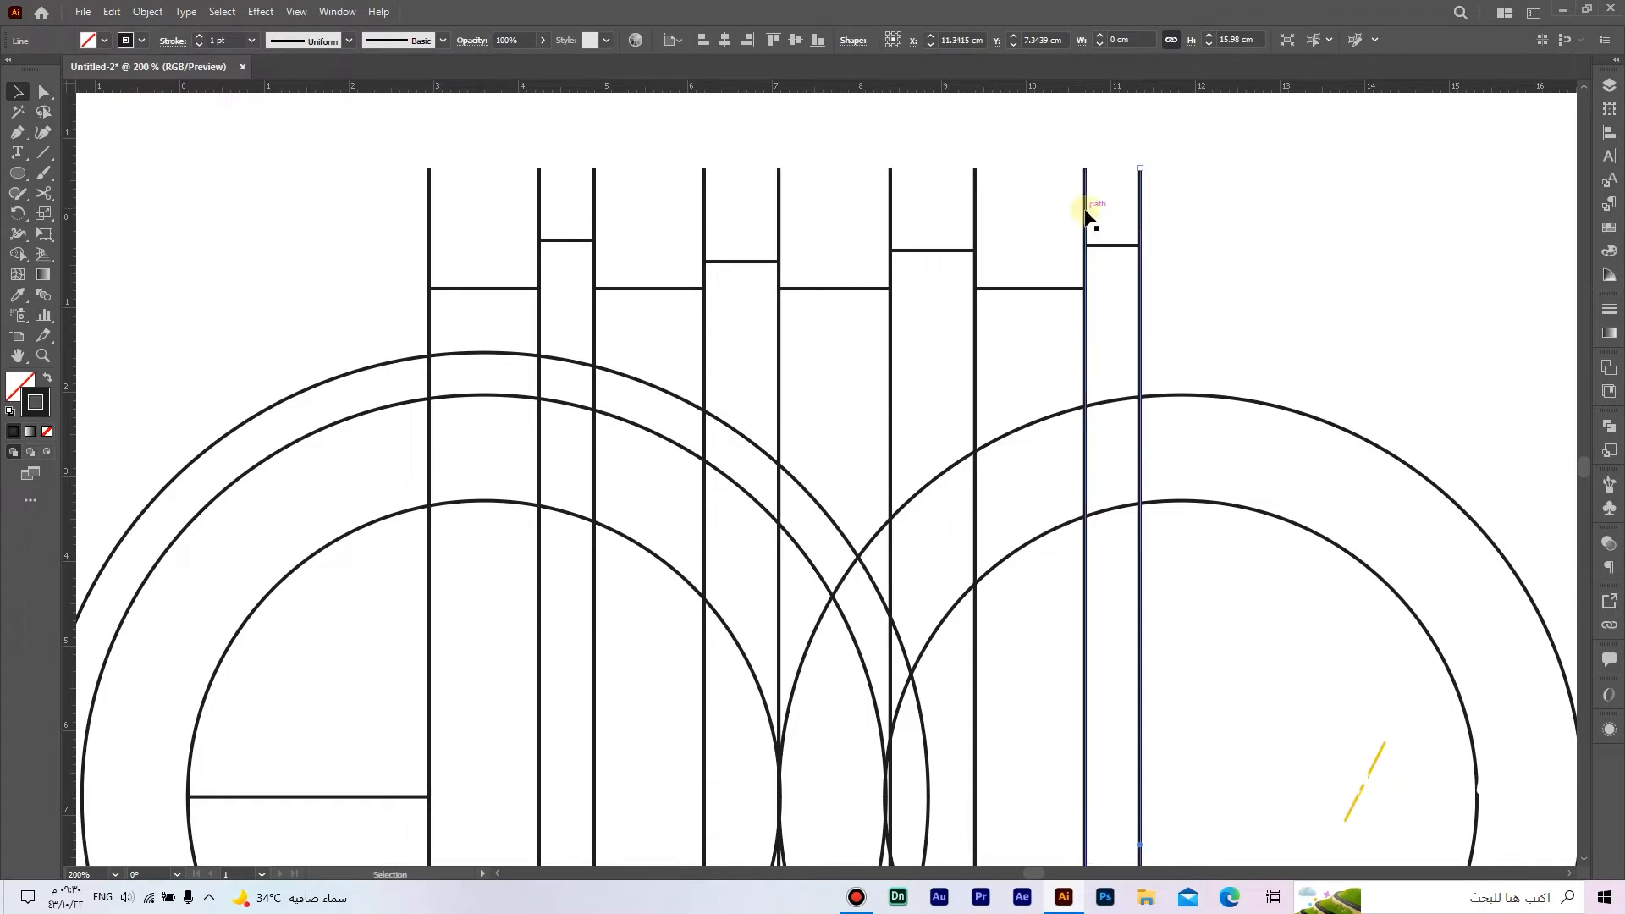
{"action": "left_click", "coordinate": [1059, 288], "text": "shift"}
{"action": "left_click", "coordinate": [112, 13]}
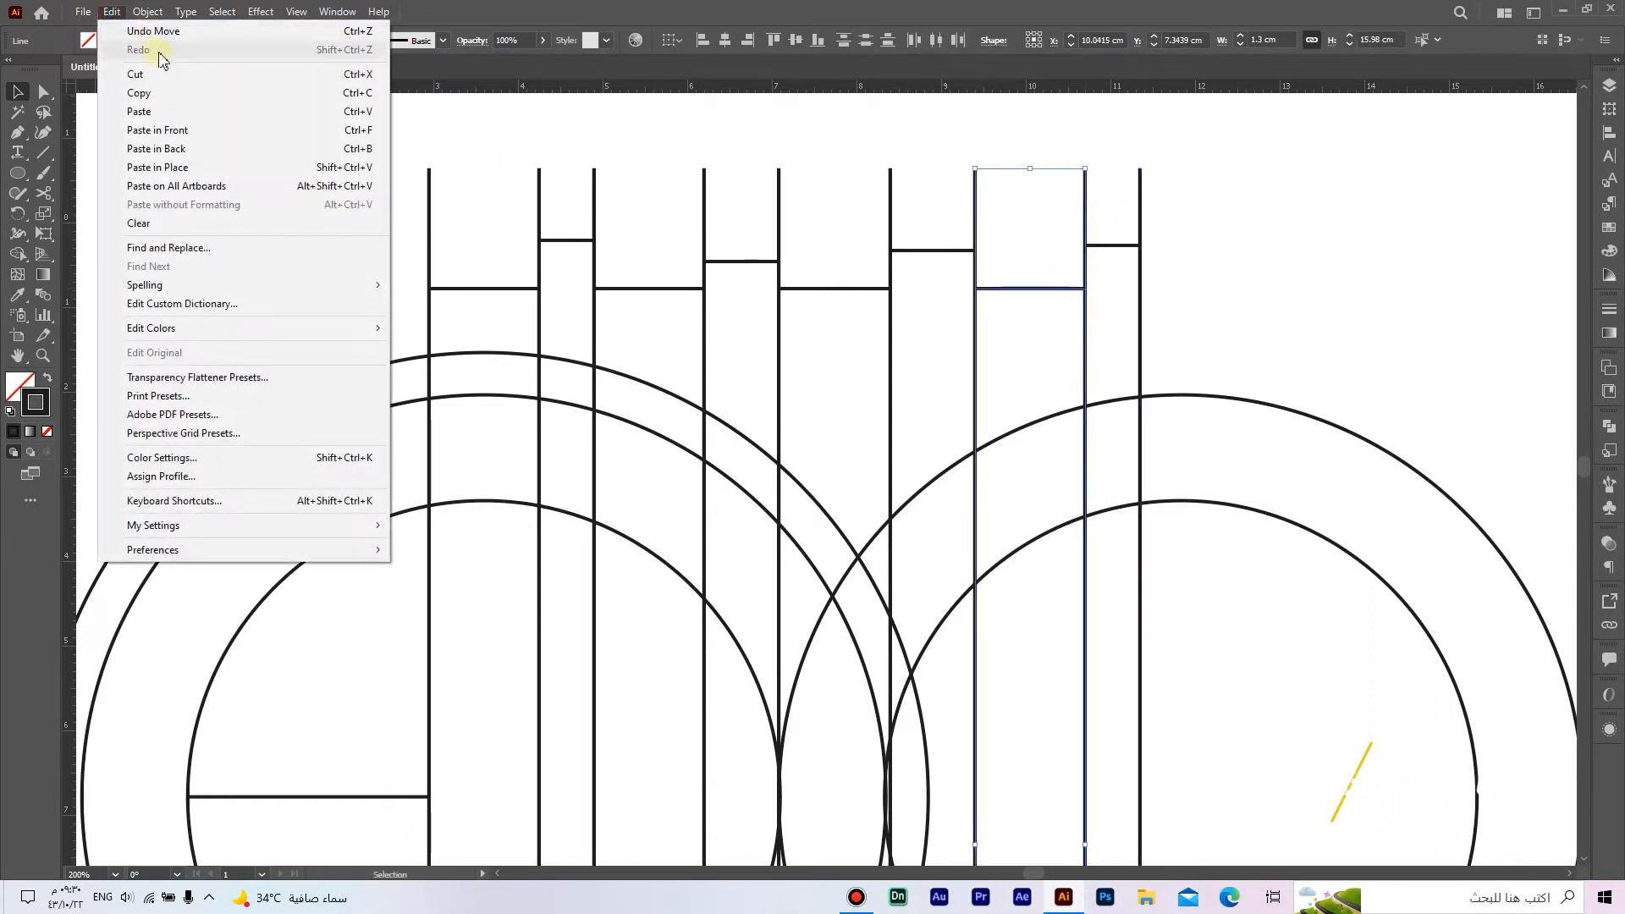
{"action": "left_click", "coordinate": [162, 95]}
{"action": "left_click", "coordinate": [113, 13]}
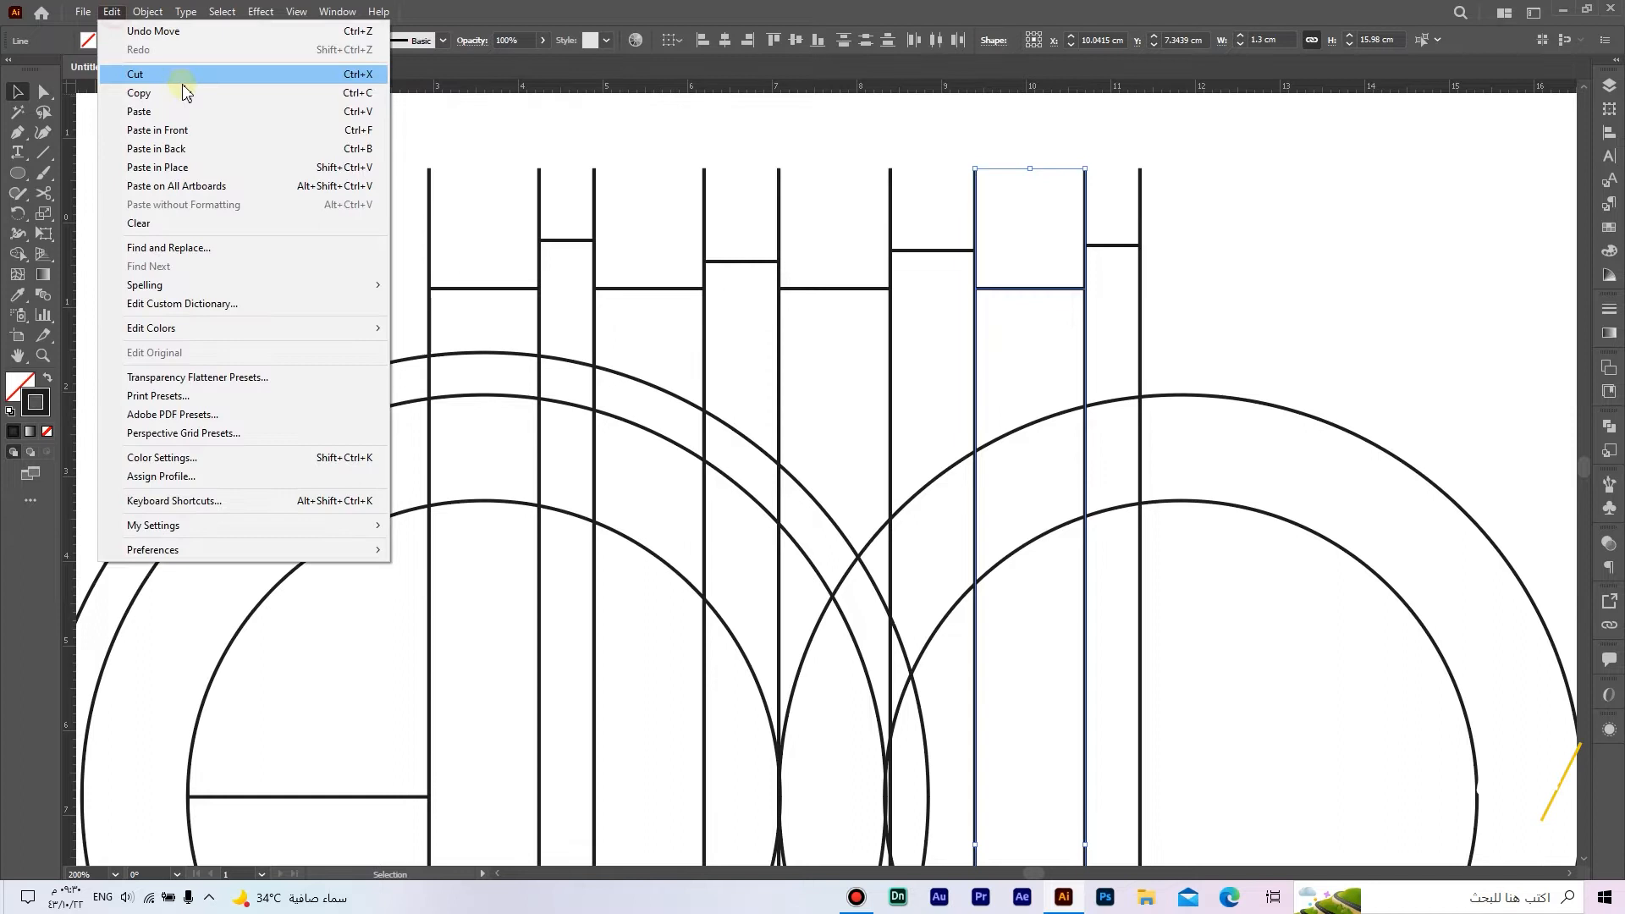
{"action": "left_click", "coordinate": [196, 127]}
{"action": "left_click_drag", "start_coordinate": [1041, 292], "coordinate": [1205, 305]}
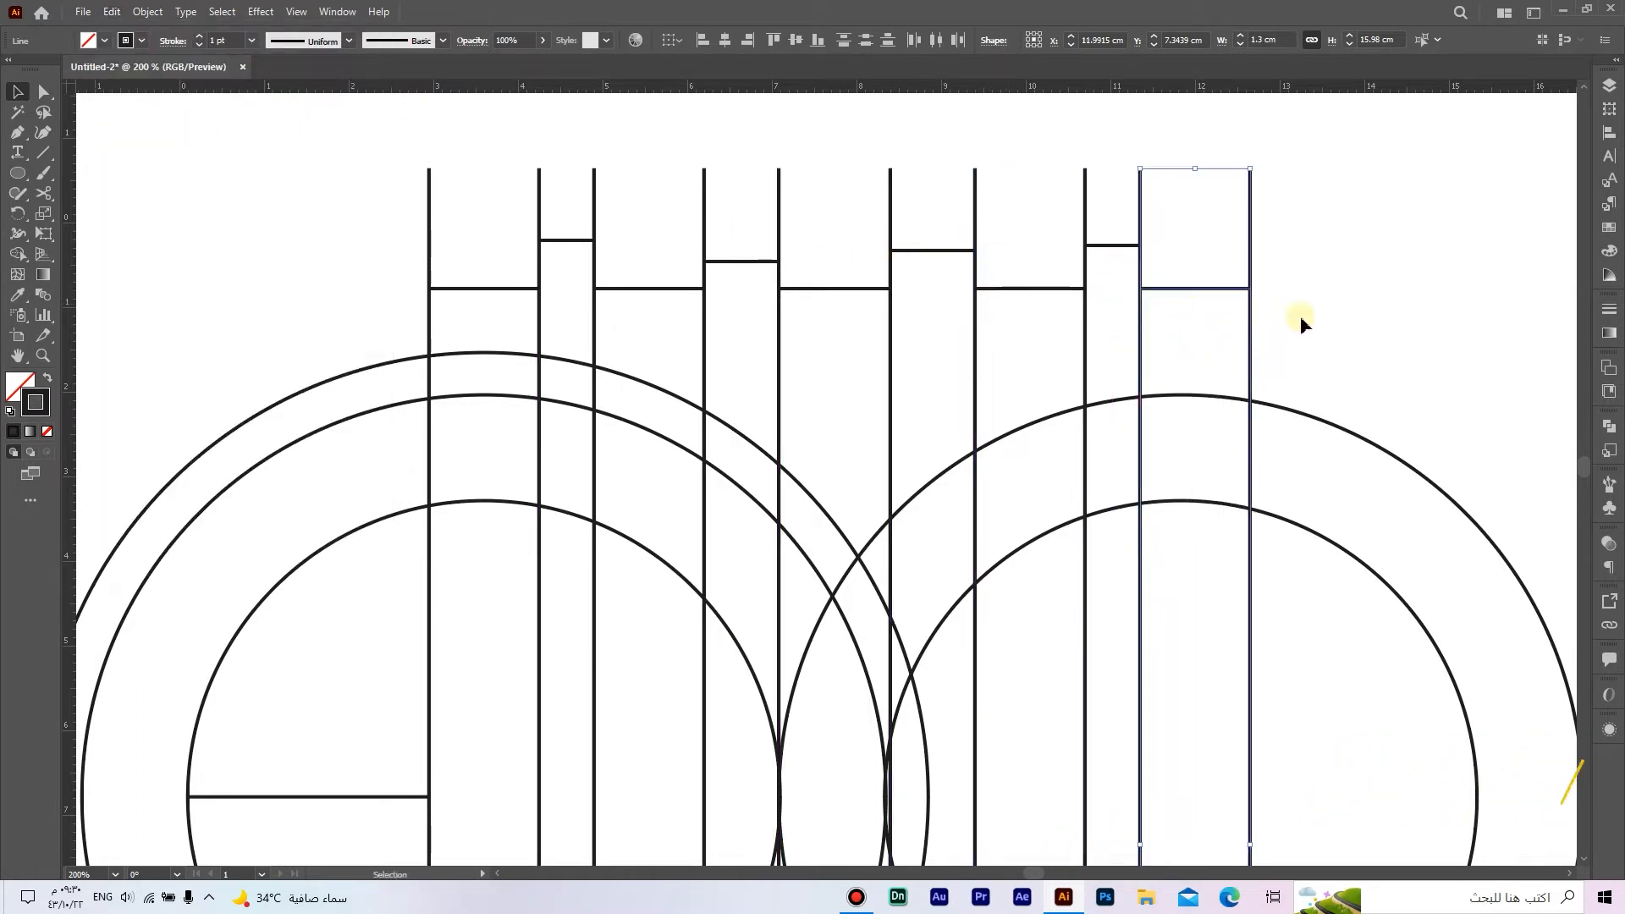
{"action": "left_click", "coordinate": [1309, 310]}
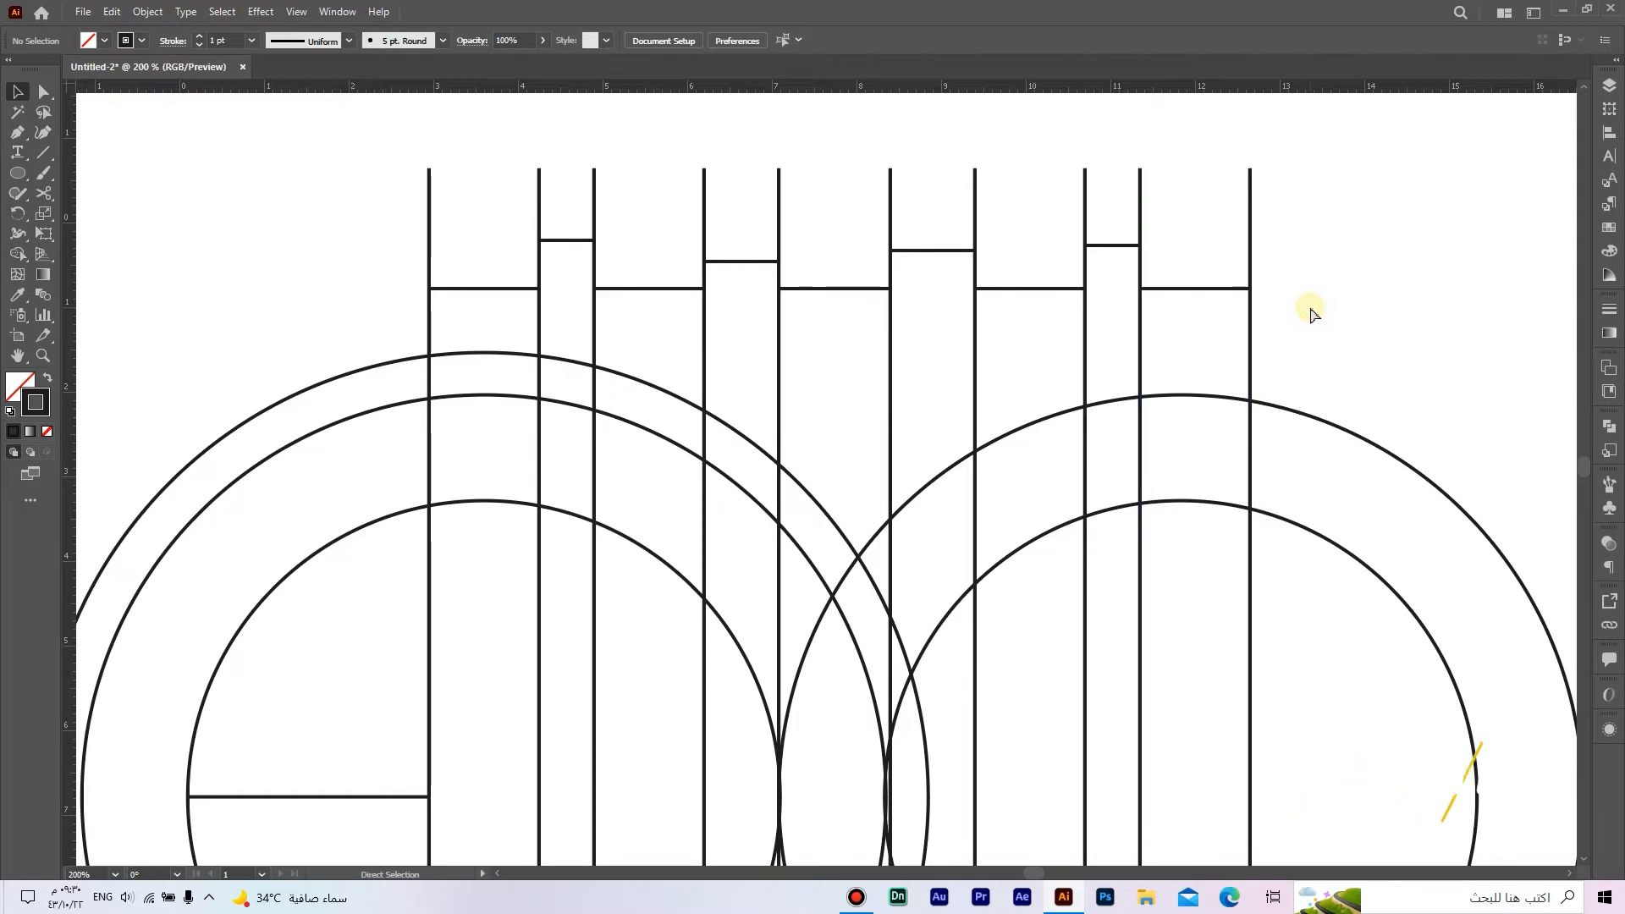
Step: Delete all the short horizontal spacing lines between the vertical lines above the circles
{"action": "key", "text": "ctrl+0"}
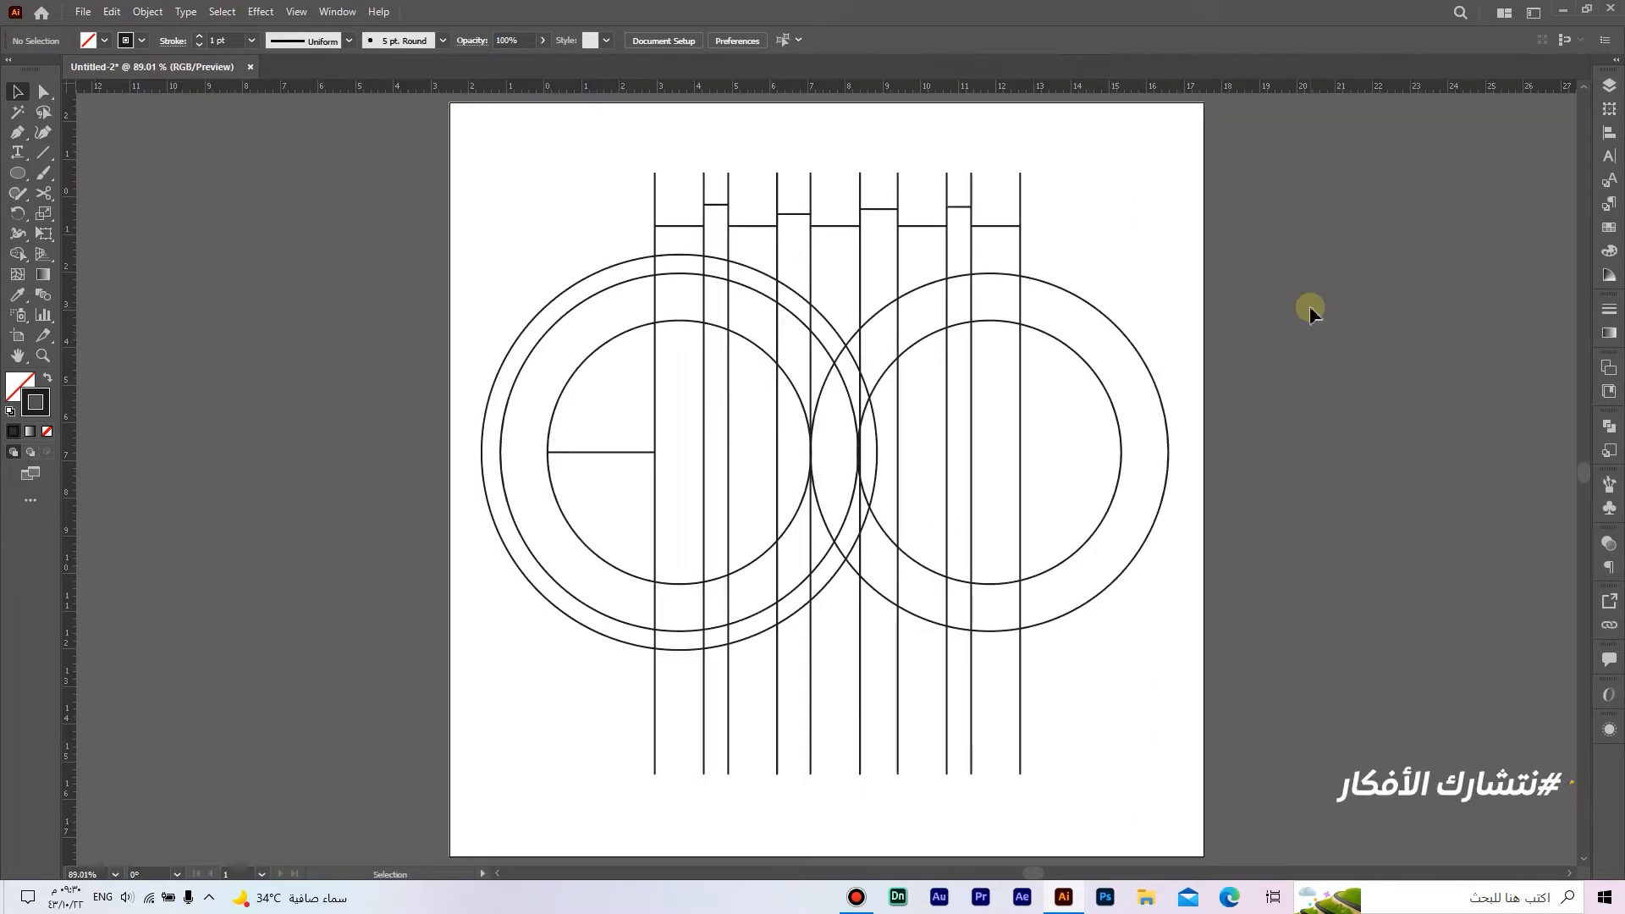
{"action": "left_click", "coordinate": [992, 227]}
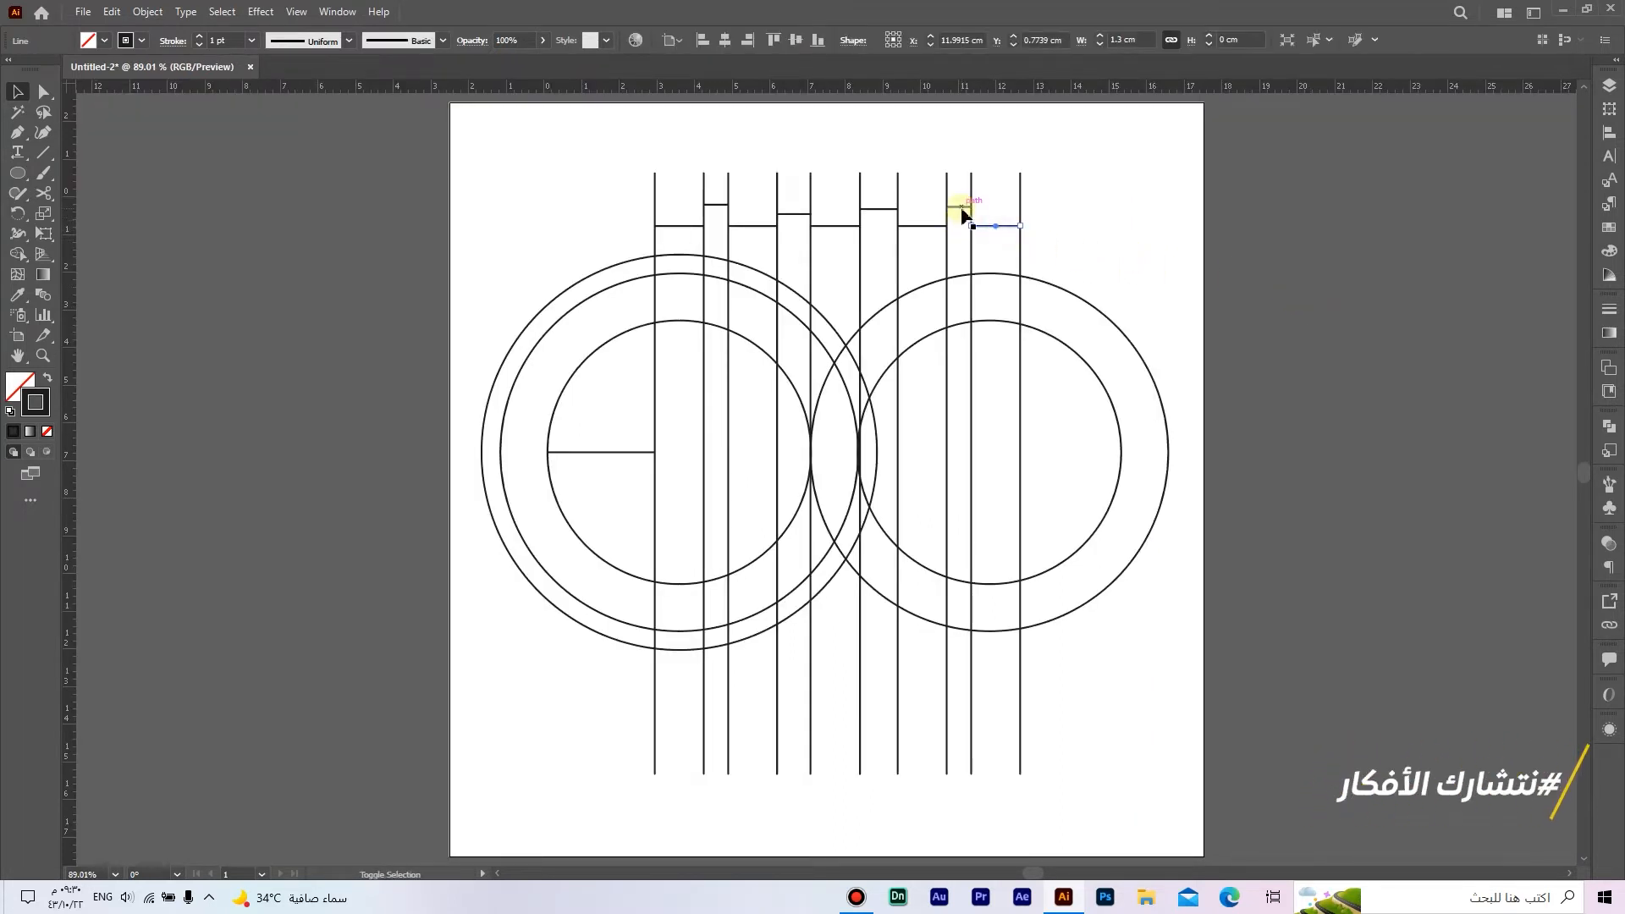
{"action": "left_click", "coordinate": [963, 212], "text": "shift"}
{"action": "left_click", "coordinate": [882, 217], "text": "shift"}
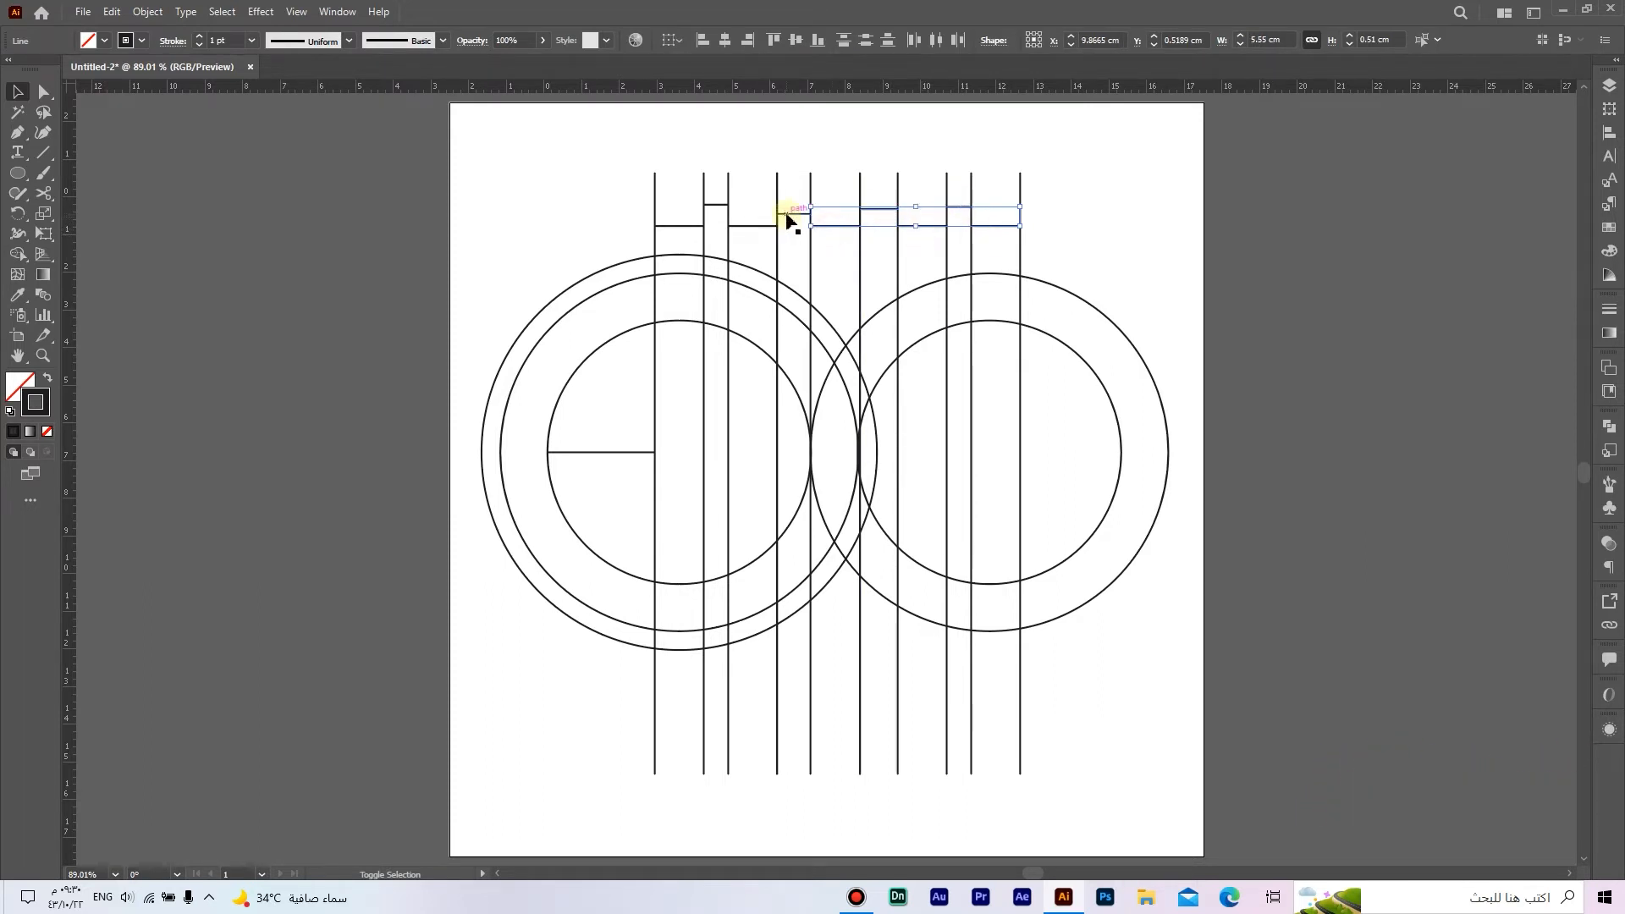
{"action": "left_click", "coordinate": [741, 226], "text": "shift"}
{"action": "left_click", "coordinate": [711, 204], "text": "shift"}
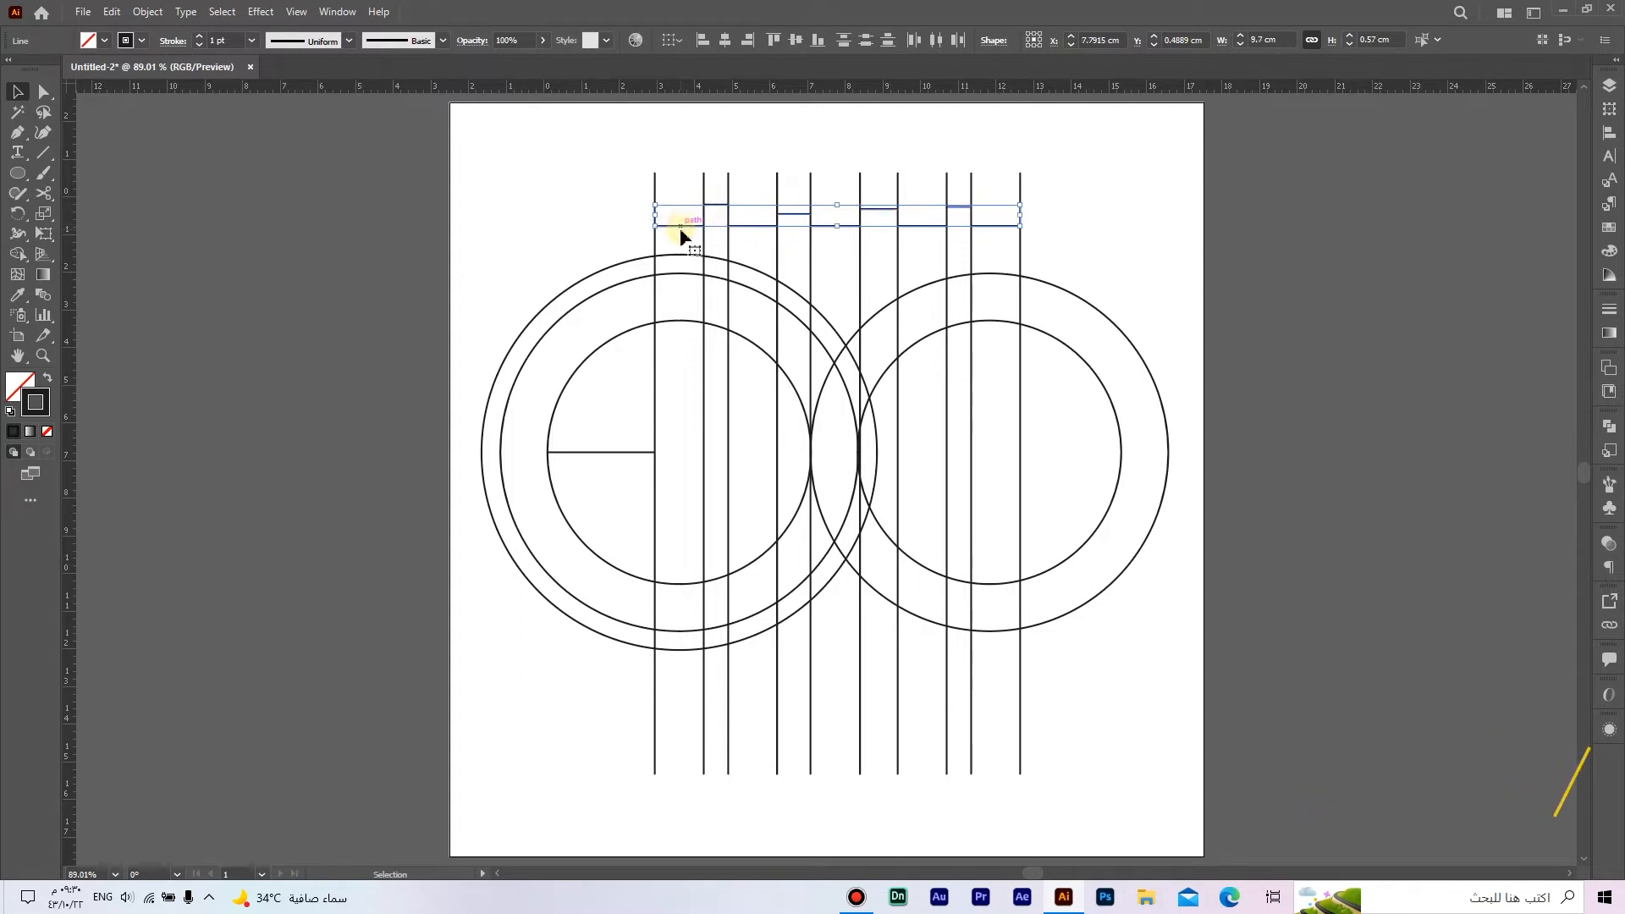
{"action": "key", "text": "Delete"}
{"action": "left_click", "coordinate": [1107, 231]}
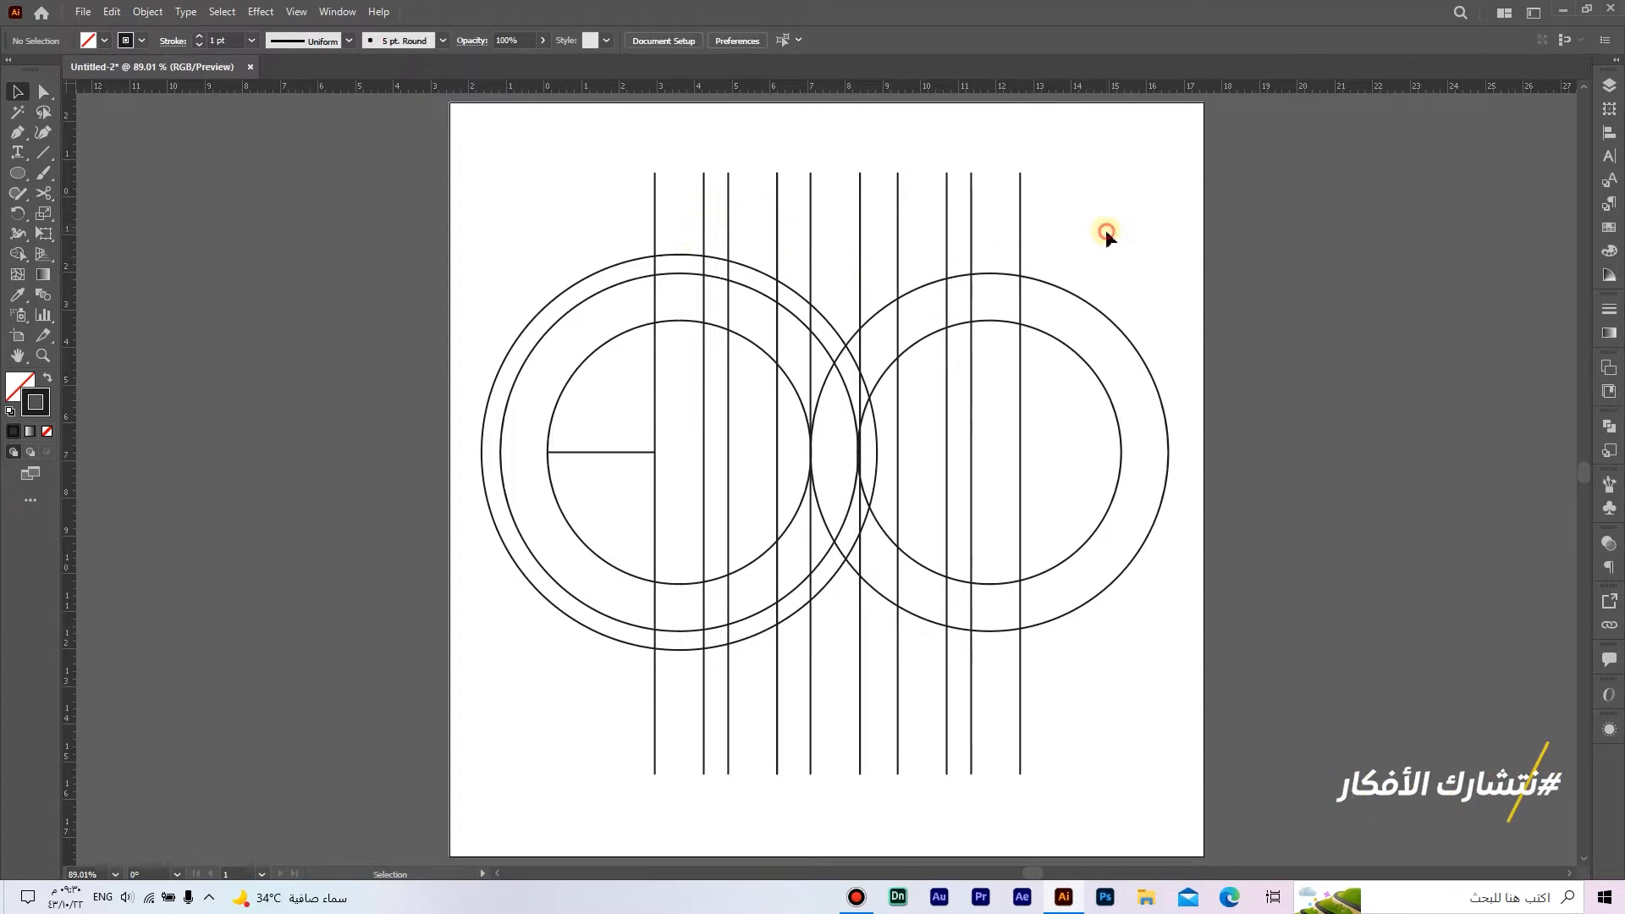
Step: Shift the right circle group very slightly to the right, keeping its outer circle's left edge at the fifth vertical line
{"action": "scroll", "coordinate": [856, 419], "scroll_direction": "up", "scroll_amount": 10}
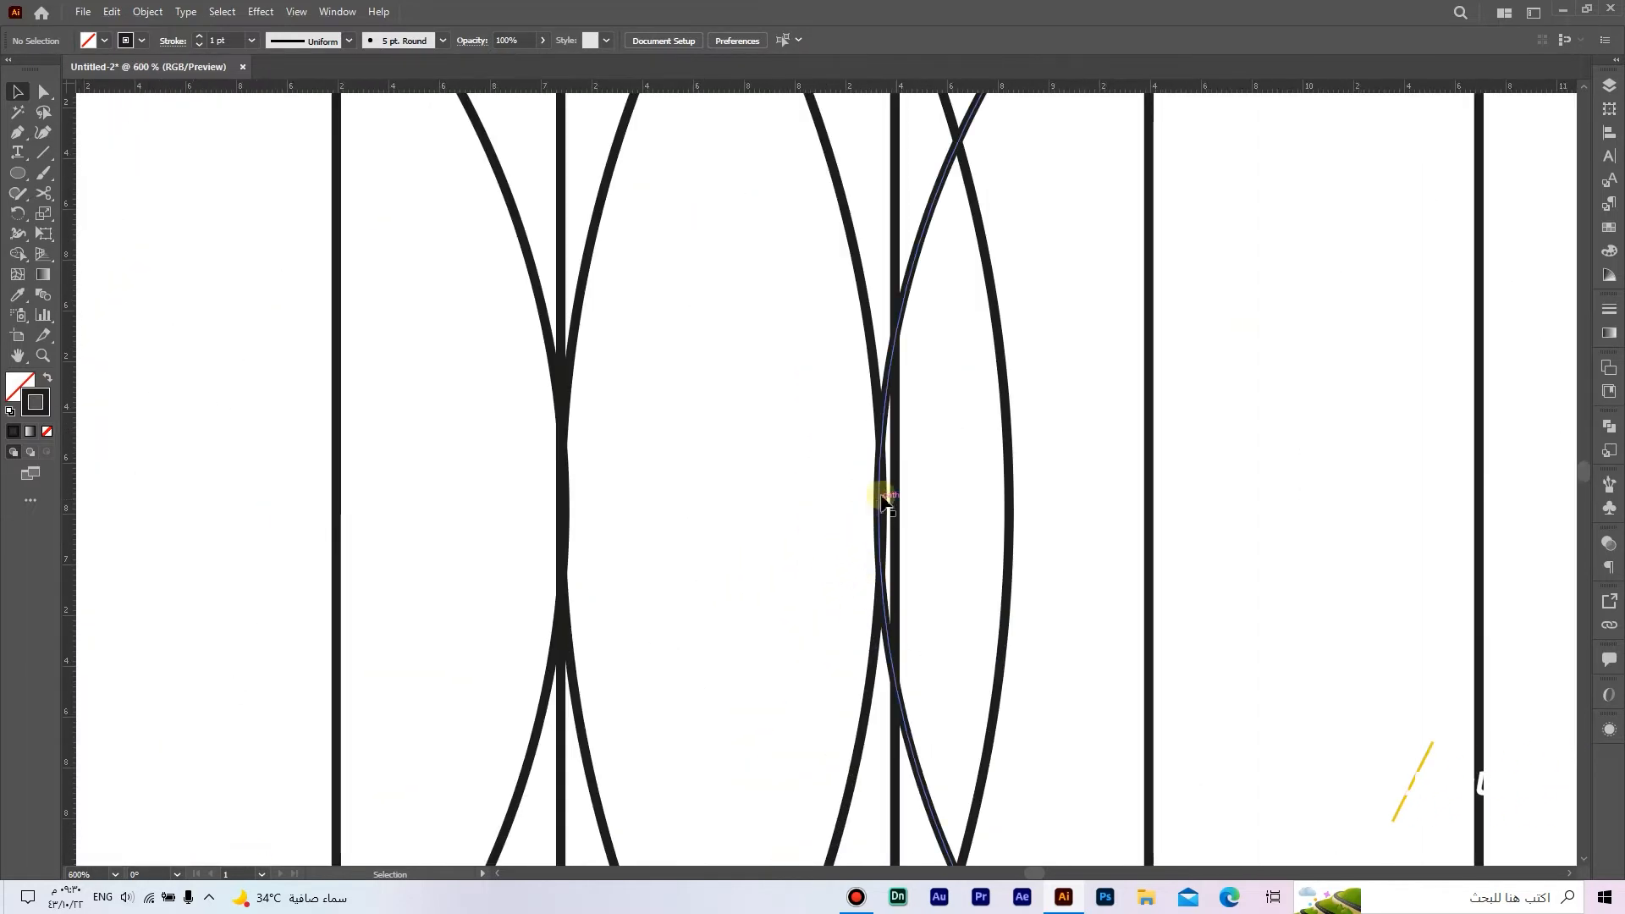
{"action": "left_click", "coordinate": [906, 294]}
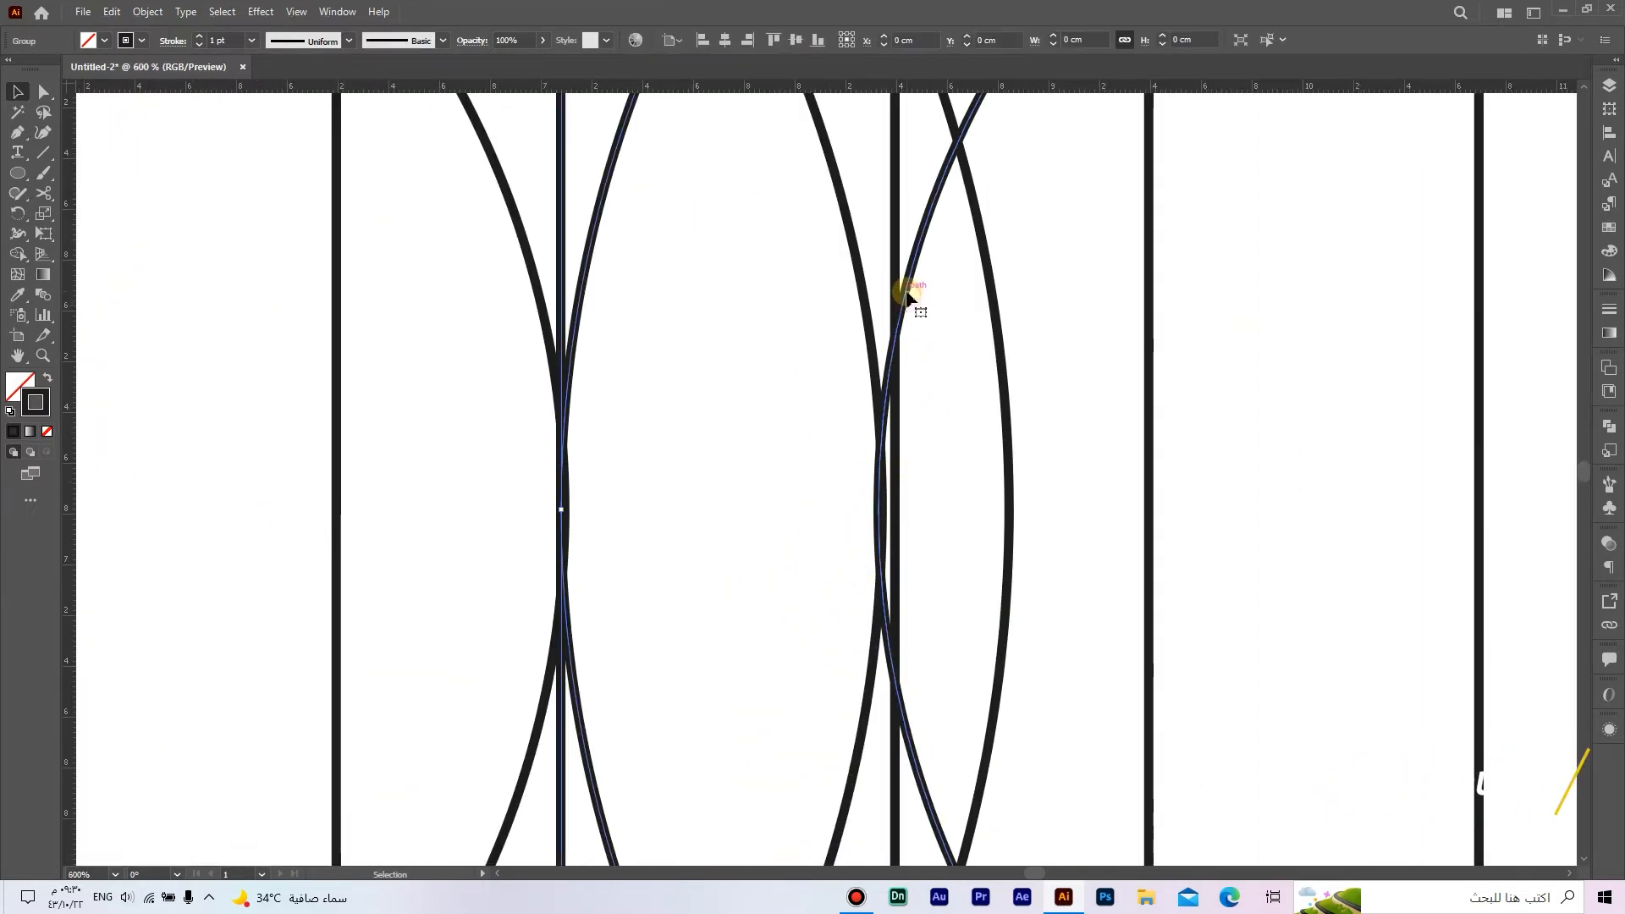
{"action": "left_click_drag", "start_coordinate": [907, 294], "coordinate": [910, 294]}
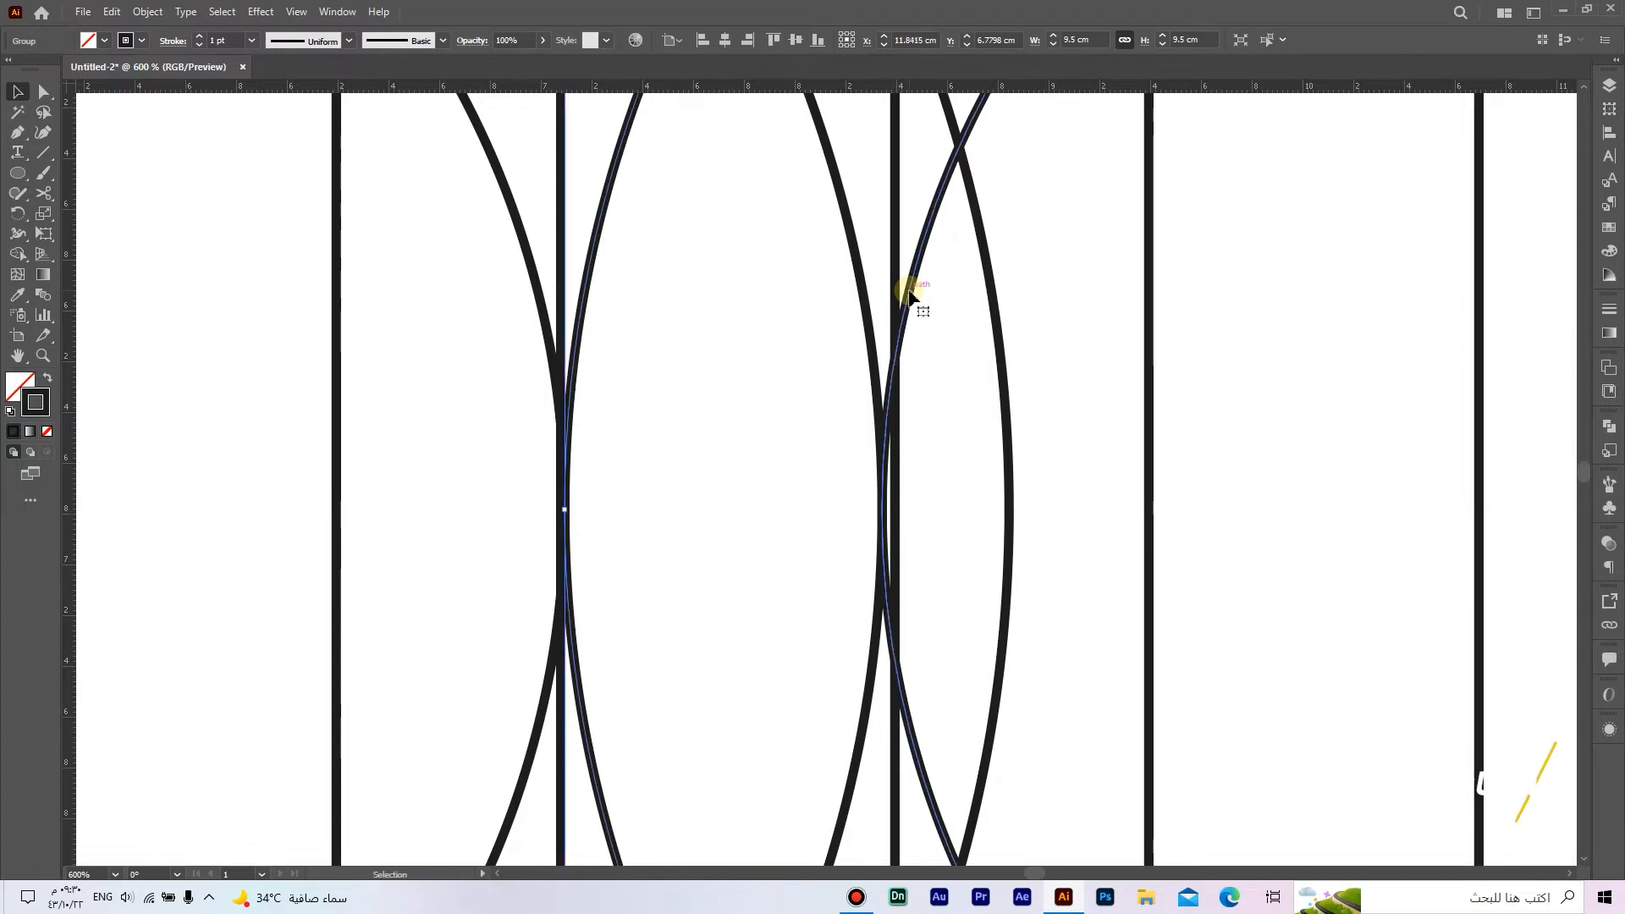
{"action": "left_click", "coordinate": [1013, 378]}
{"action": "scroll", "coordinate": [1011, 385], "scroll_direction": "down", "scroll_amount": 6}
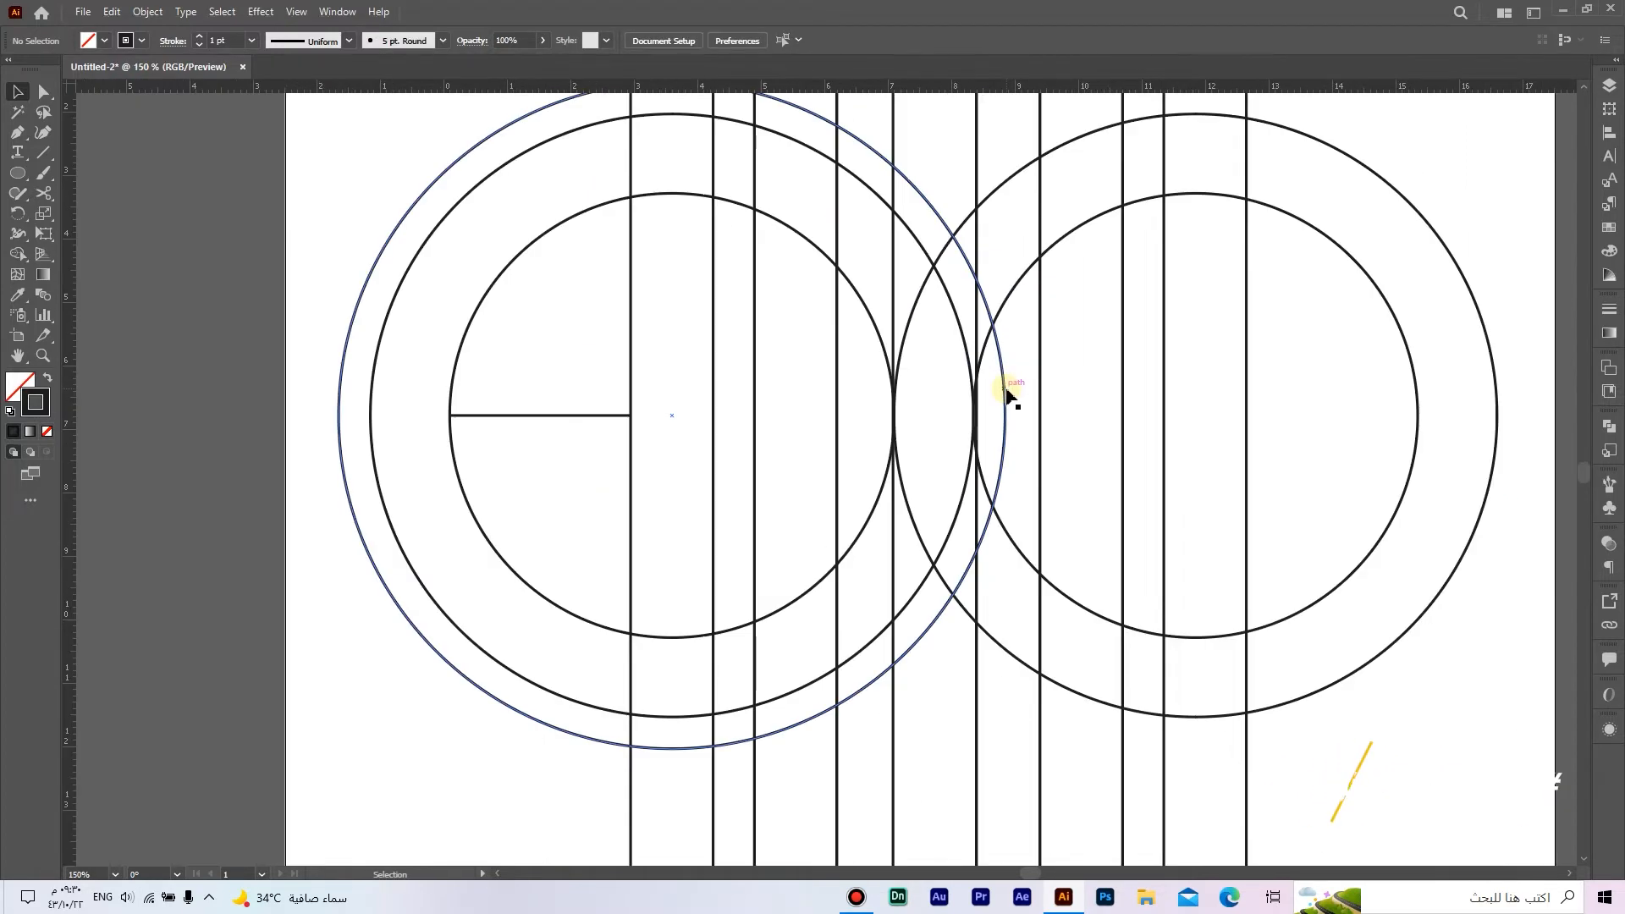
{"action": "left_click", "coordinate": [1008, 394]}
{"action": "scroll", "coordinate": [1009, 398], "scroll_direction": "down", "scroll_amount": 2}
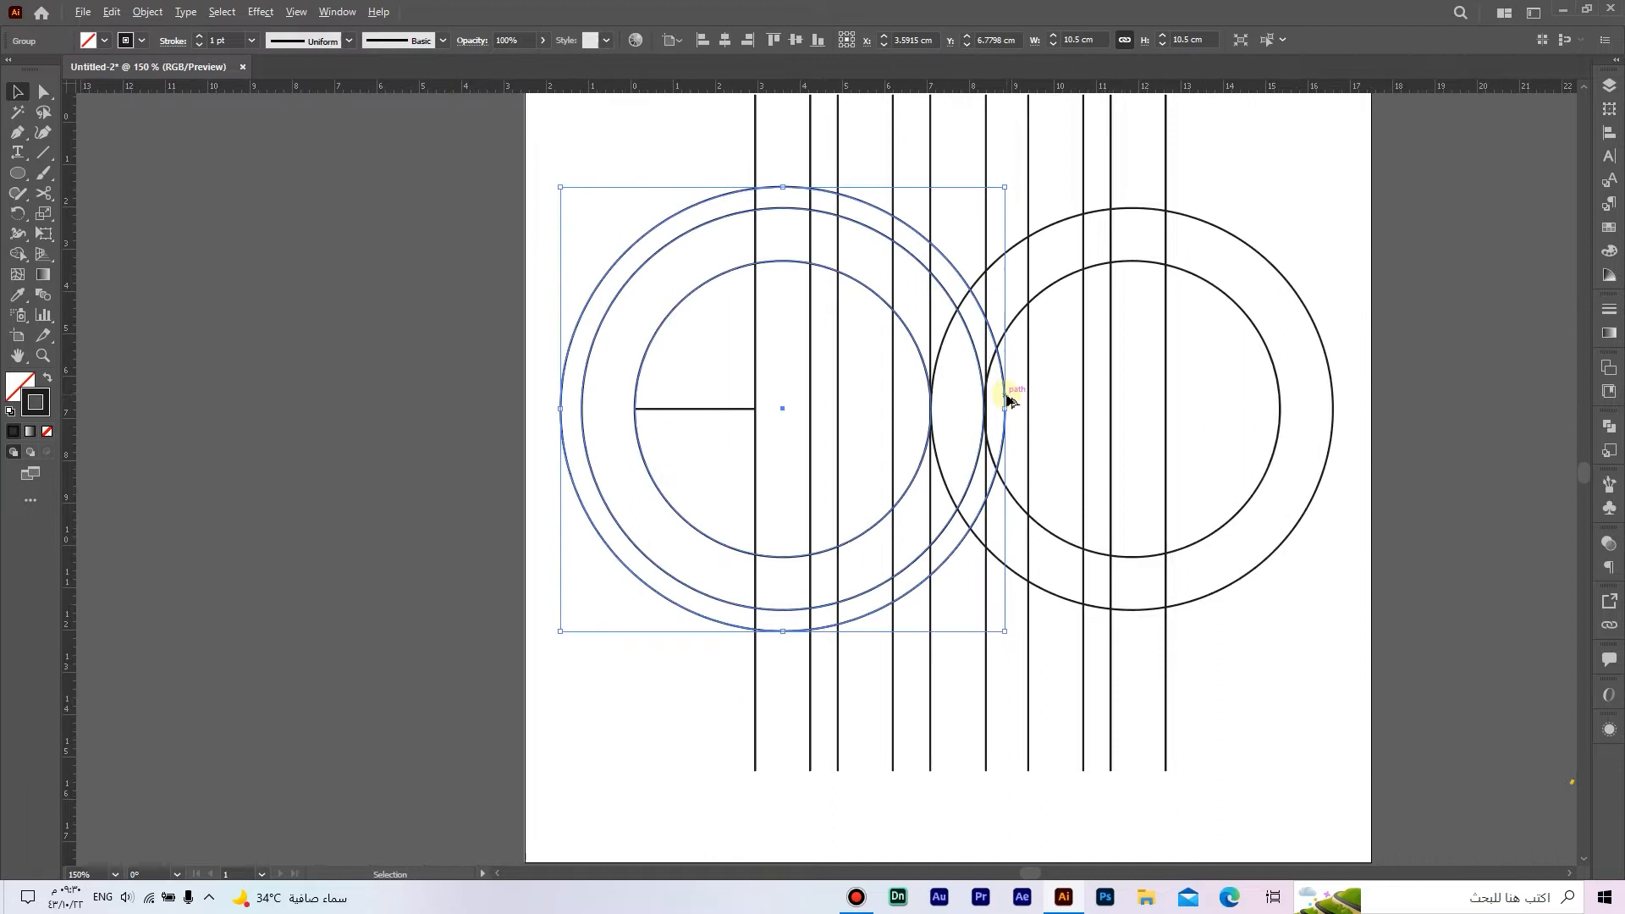
{"action": "left_click", "coordinate": [1303, 664]}
Step: Draw a horizontal line about 17 cm long across both circle groups, touching the tops of the 9.5 cm circles
{"action": "left_click_drag", "start_coordinate": [1316, 566], "coordinate": [1296, 626]}
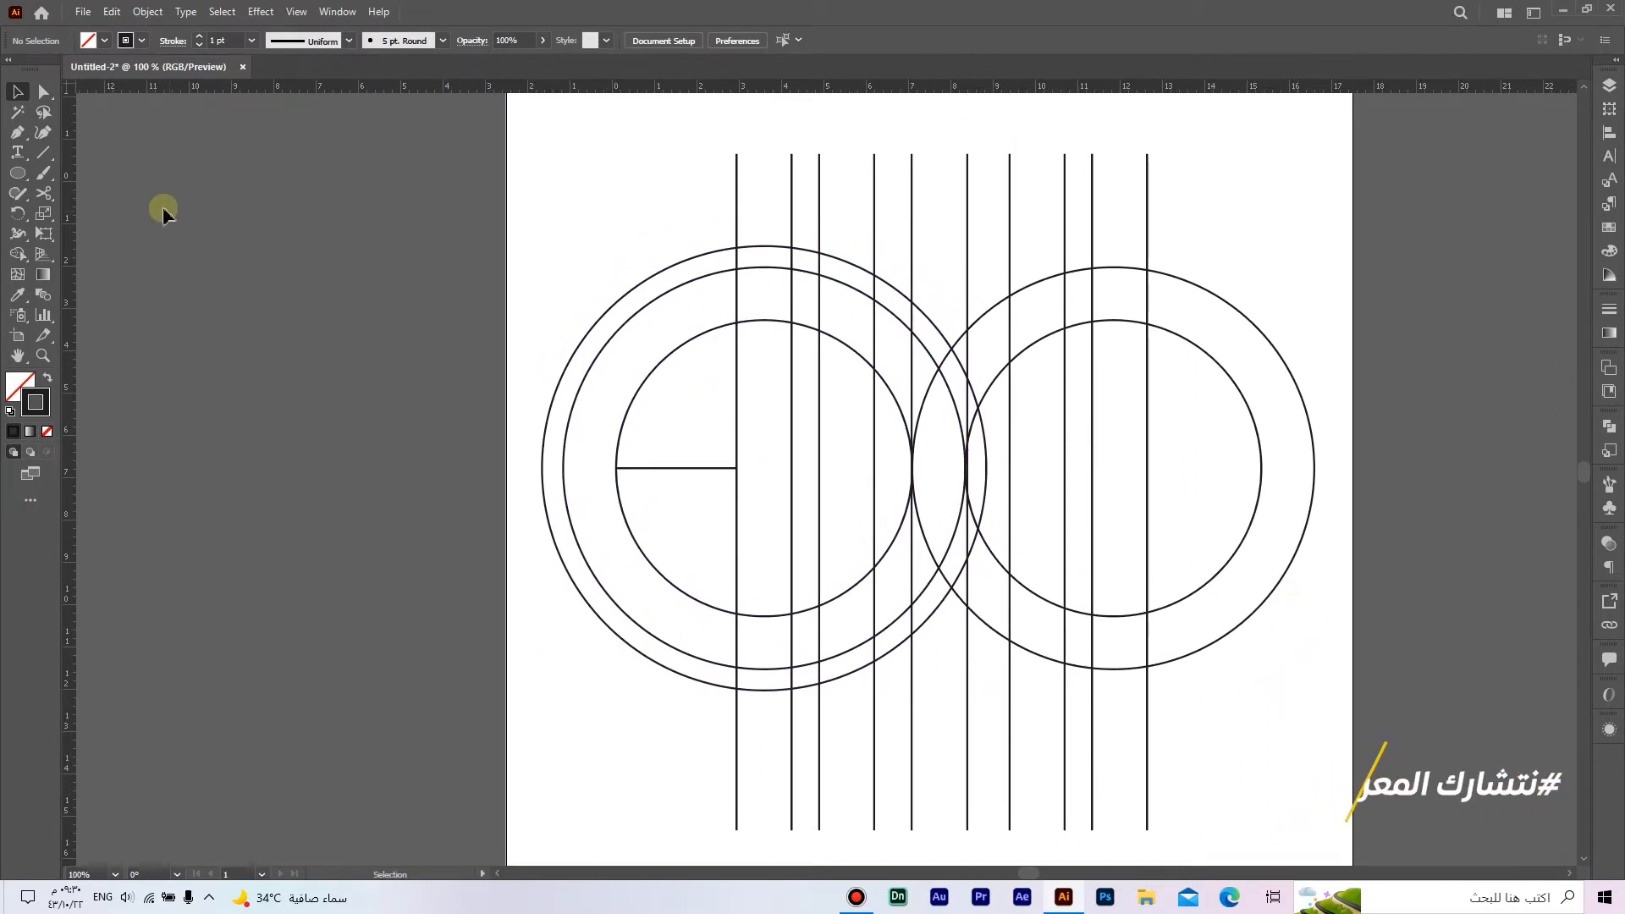
{"action": "left_click", "coordinate": [53, 153]}
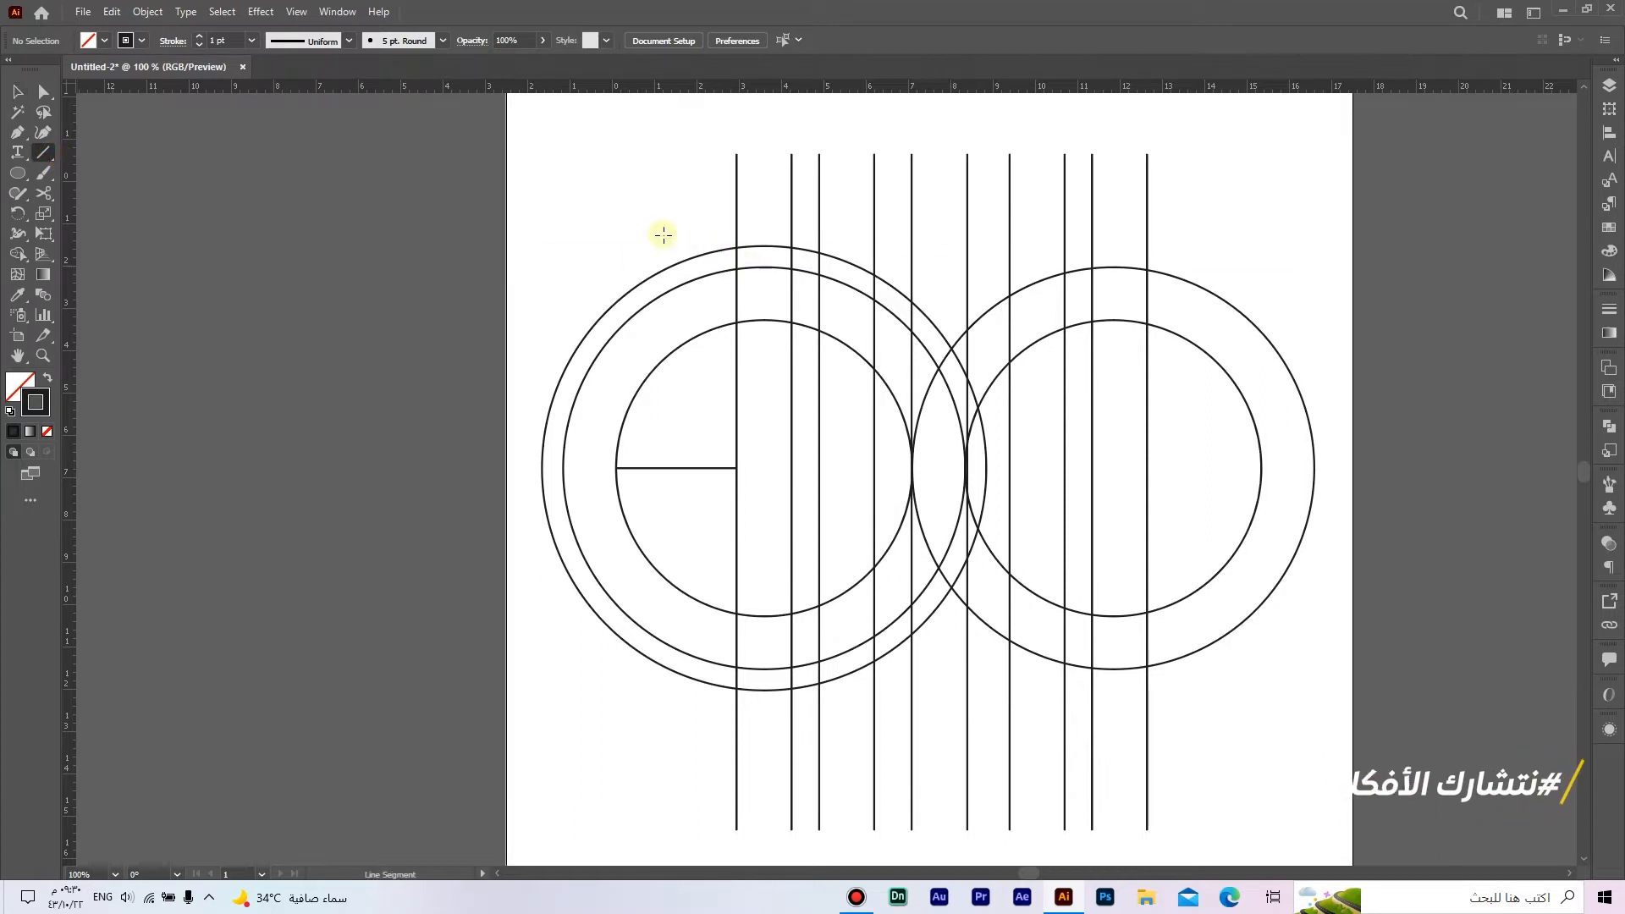
{"action": "left_click_drag", "start_coordinate": [566, 221], "coordinate": [1117, 280]}
{"action": "key", "text": "v"}
{"action": "scroll", "coordinate": [752, 265], "scroll_direction": "up", "scroll_amount": 7}
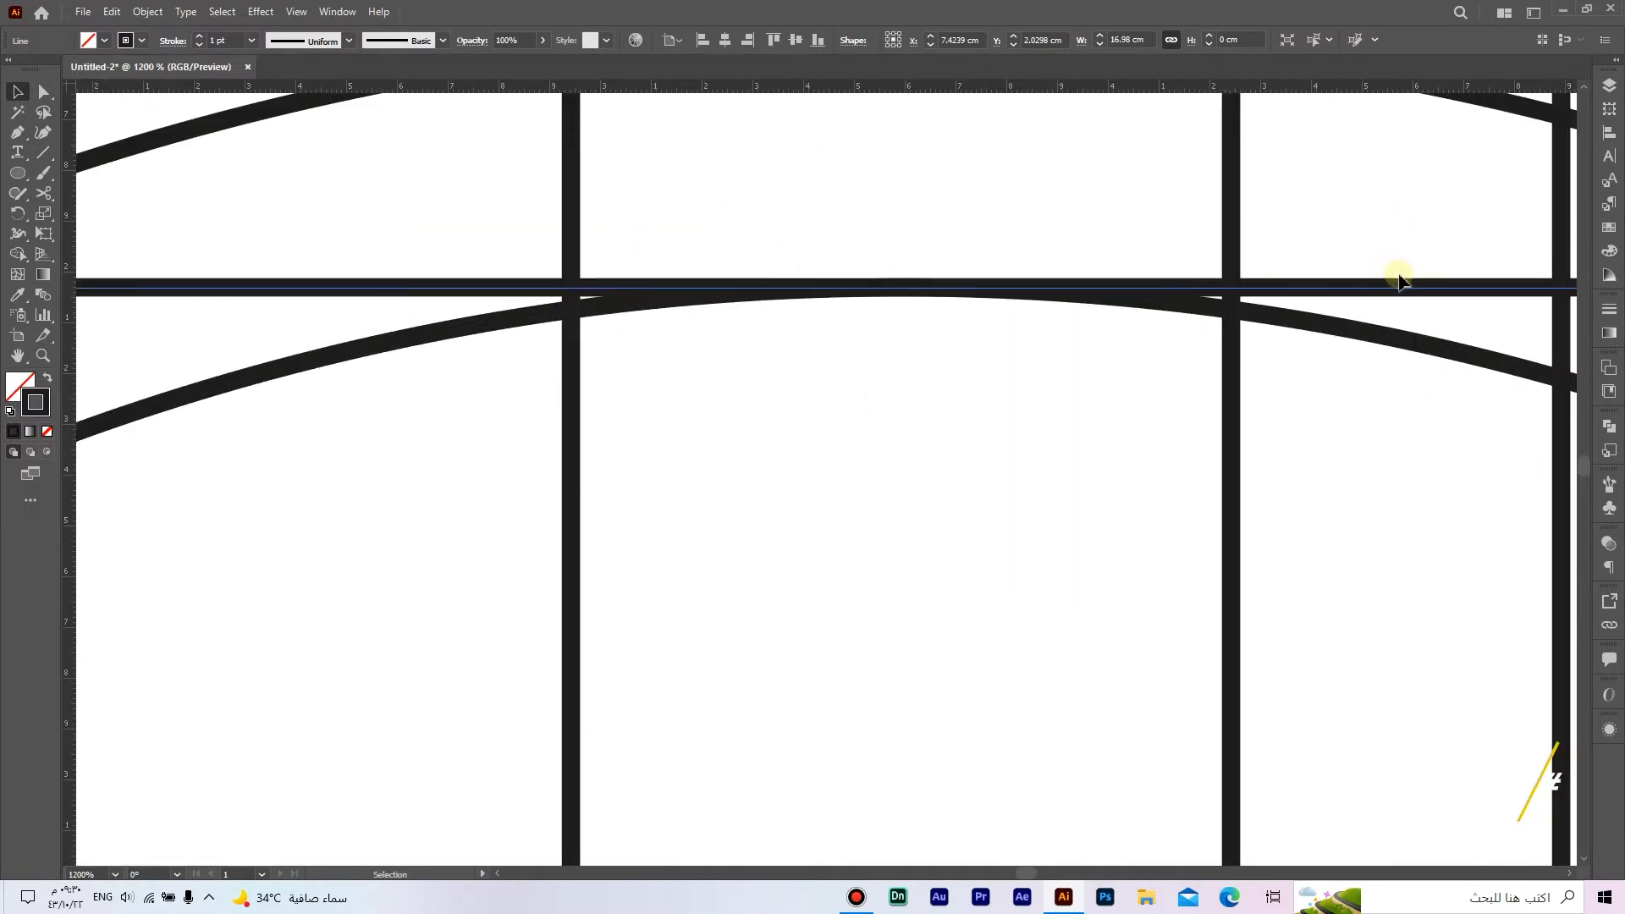
{"action": "left_click_drag", "start_coordinate": [1387, 288], "coordinate": [769, 242]}
{"action": "scroll", "coordinate": [1384, 296], "scroll_direction": "down", "scroll_amount": 5}
{"action": "left_click_drag", "start_coordinate": [1121, 294], "coordinate": [942, 287]}
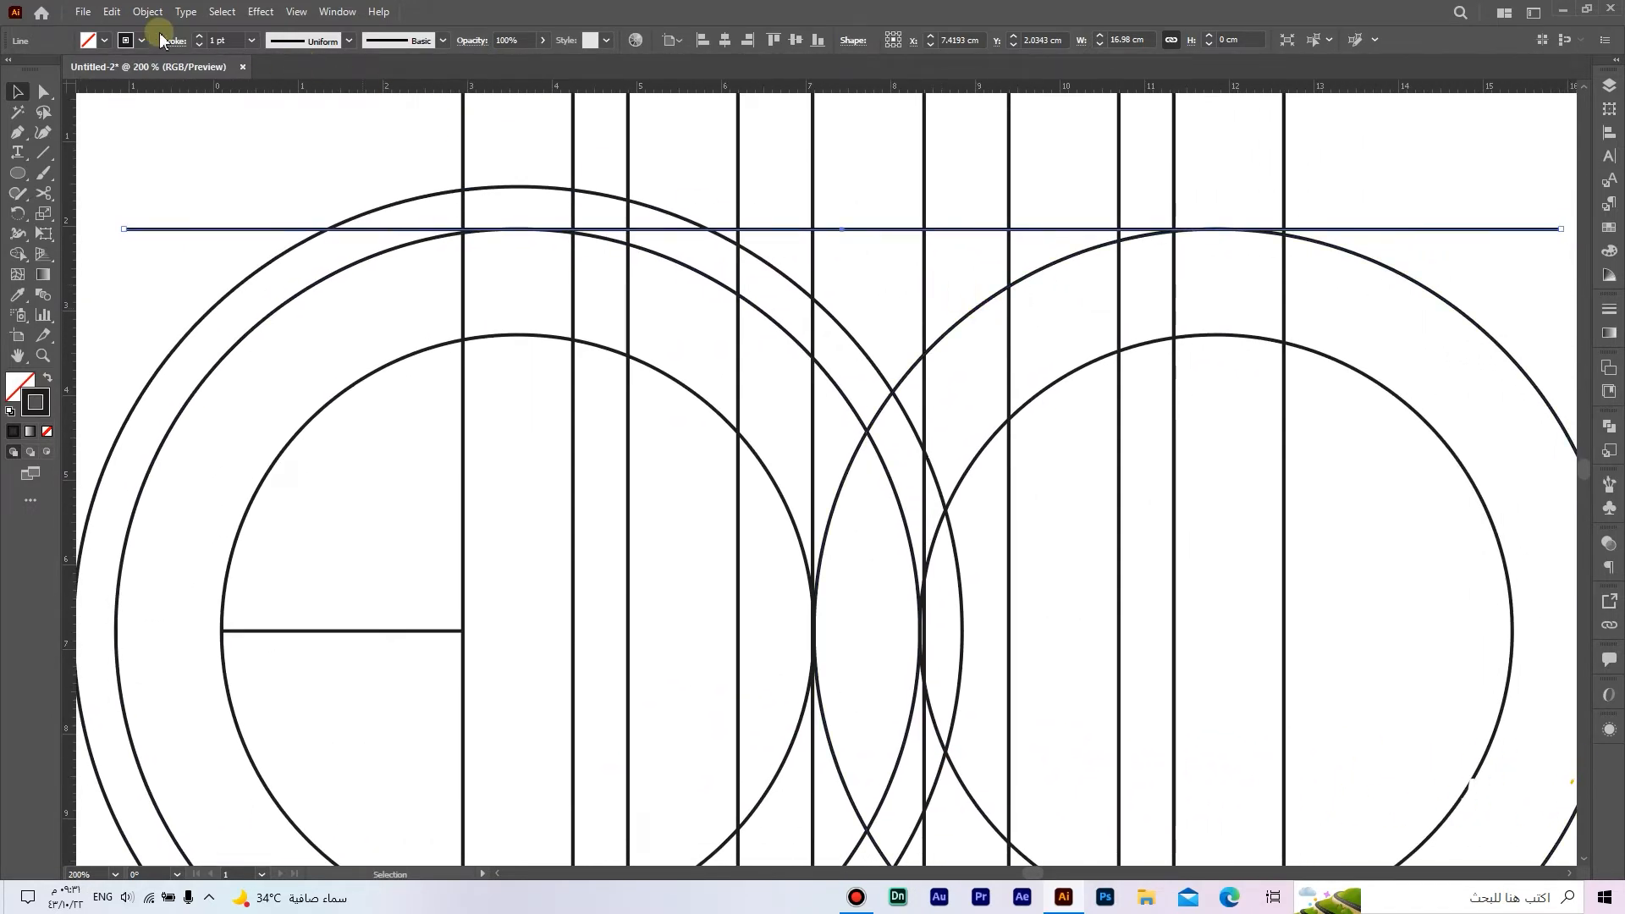
Step: Duplicate the horizontal line in front and move the copy down to the tops of the inner circles
{"action": "left_click", "coordinate": [112, 12]}
{"action": "left_click", "coordinate": [150, 93]}
{"action": "left_click", "coordinate": [112, 12]}
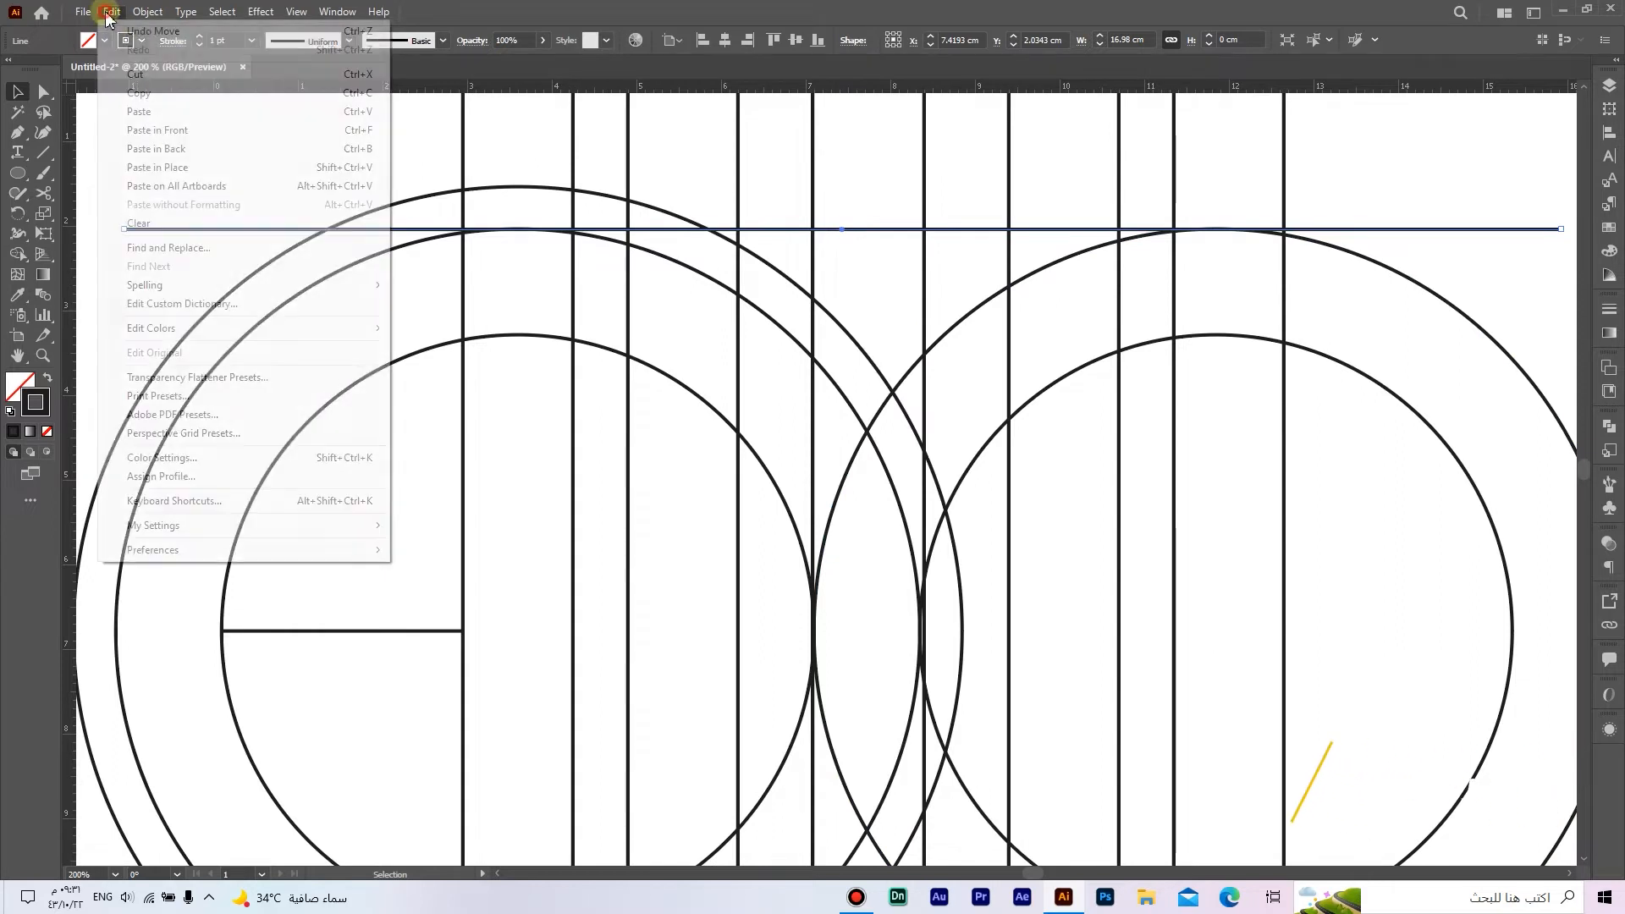
{"action": "left_click", "coordinate": [219, 130]}
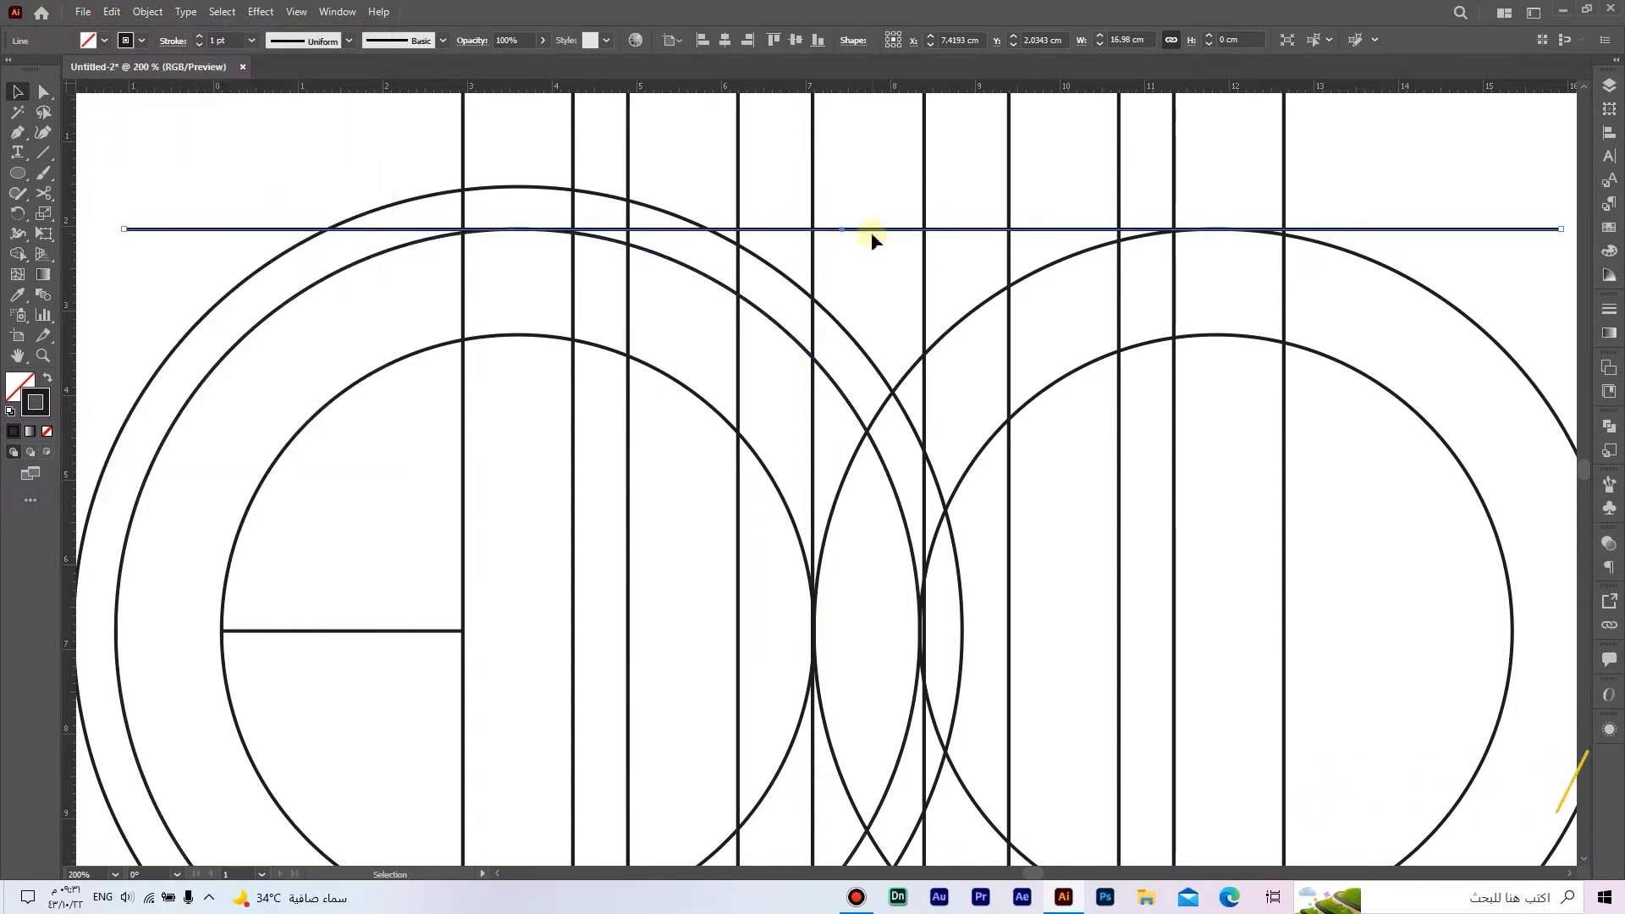
{"action": "left_click_drag", "start_coordinate": [871, 232], "coordinate": [847, 341]}
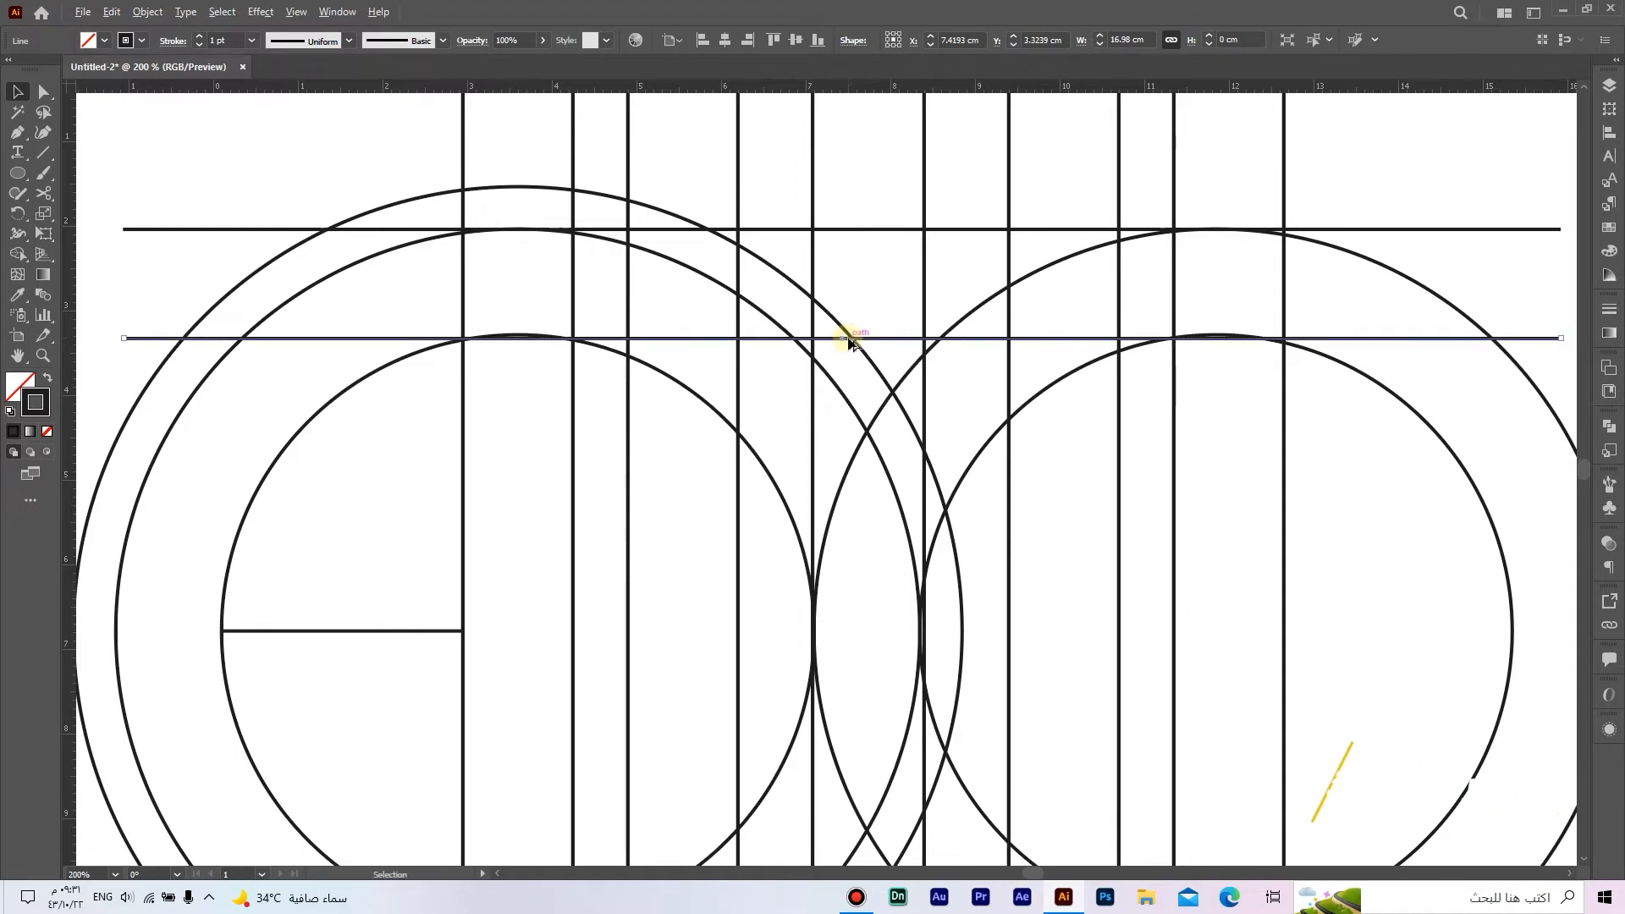
Step: Duplicate both horizontal lines in front and move the pair into the lower part of the circles, centred at about Y 9.29 cm
{"action": "scroll", "coordinate": [852, 341], "scroll_direction": "down", "scroll_amount": 1}
{"action": "left_click_drag", "start_coordinate": [984, 408], "coordinate": [936, 335]}
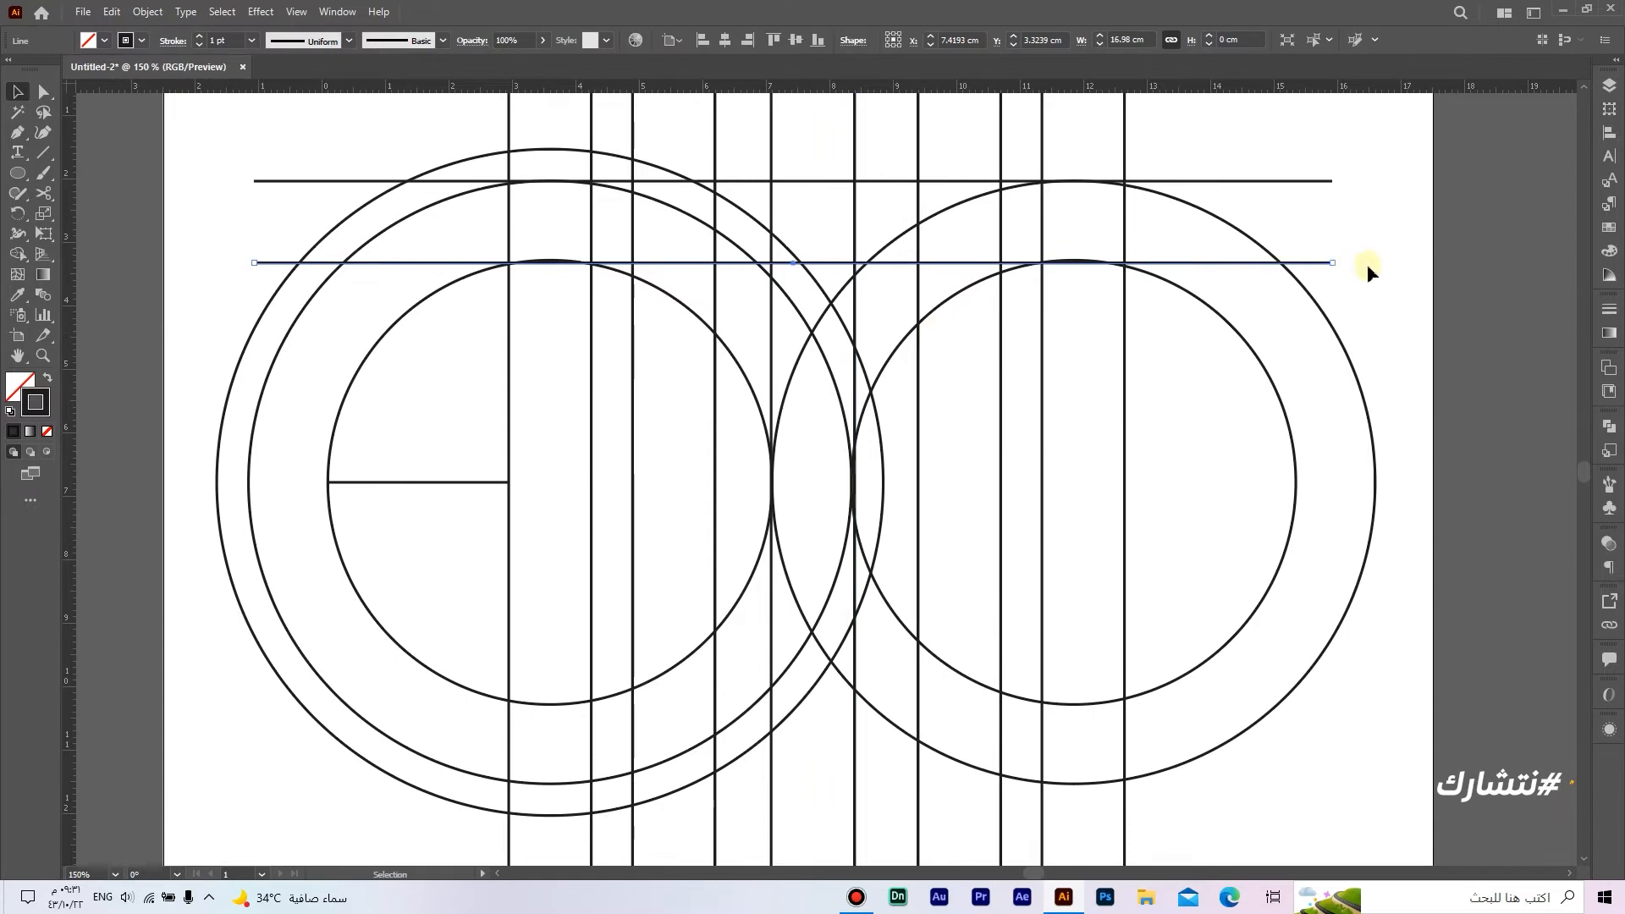
{"action": "left_click_drag", "start_coordinate": [1371, 284], "coordinate": [1308, 167]}
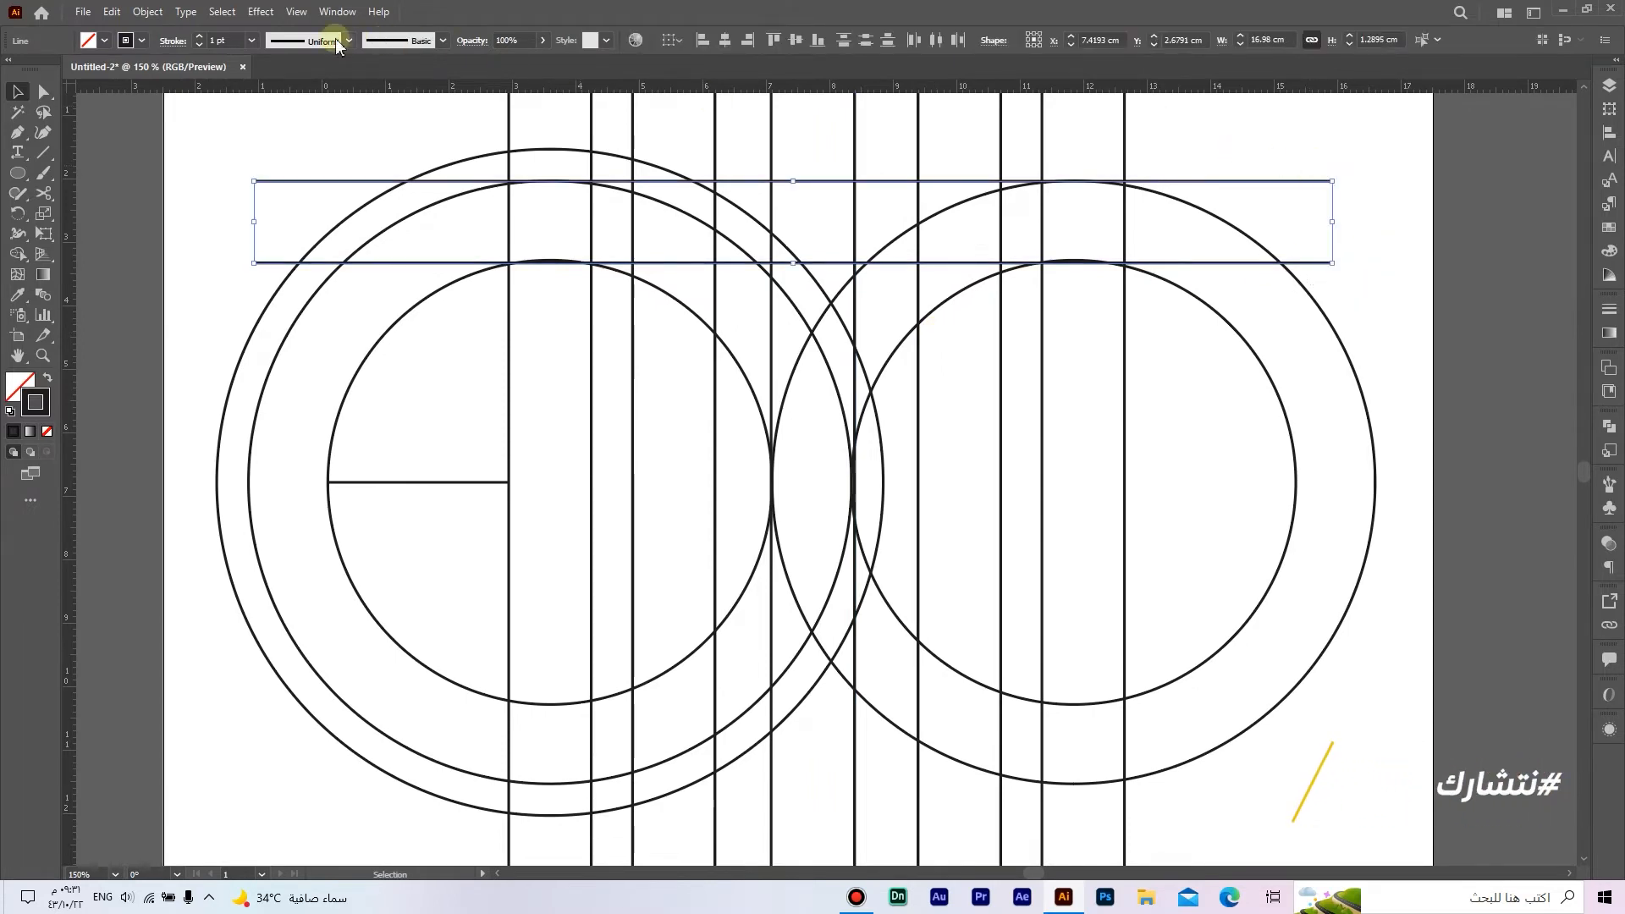
{"action": "left_click", "coordinate": [111, 12]}
{"action": "left_click", "coordinate": [140, 94]}
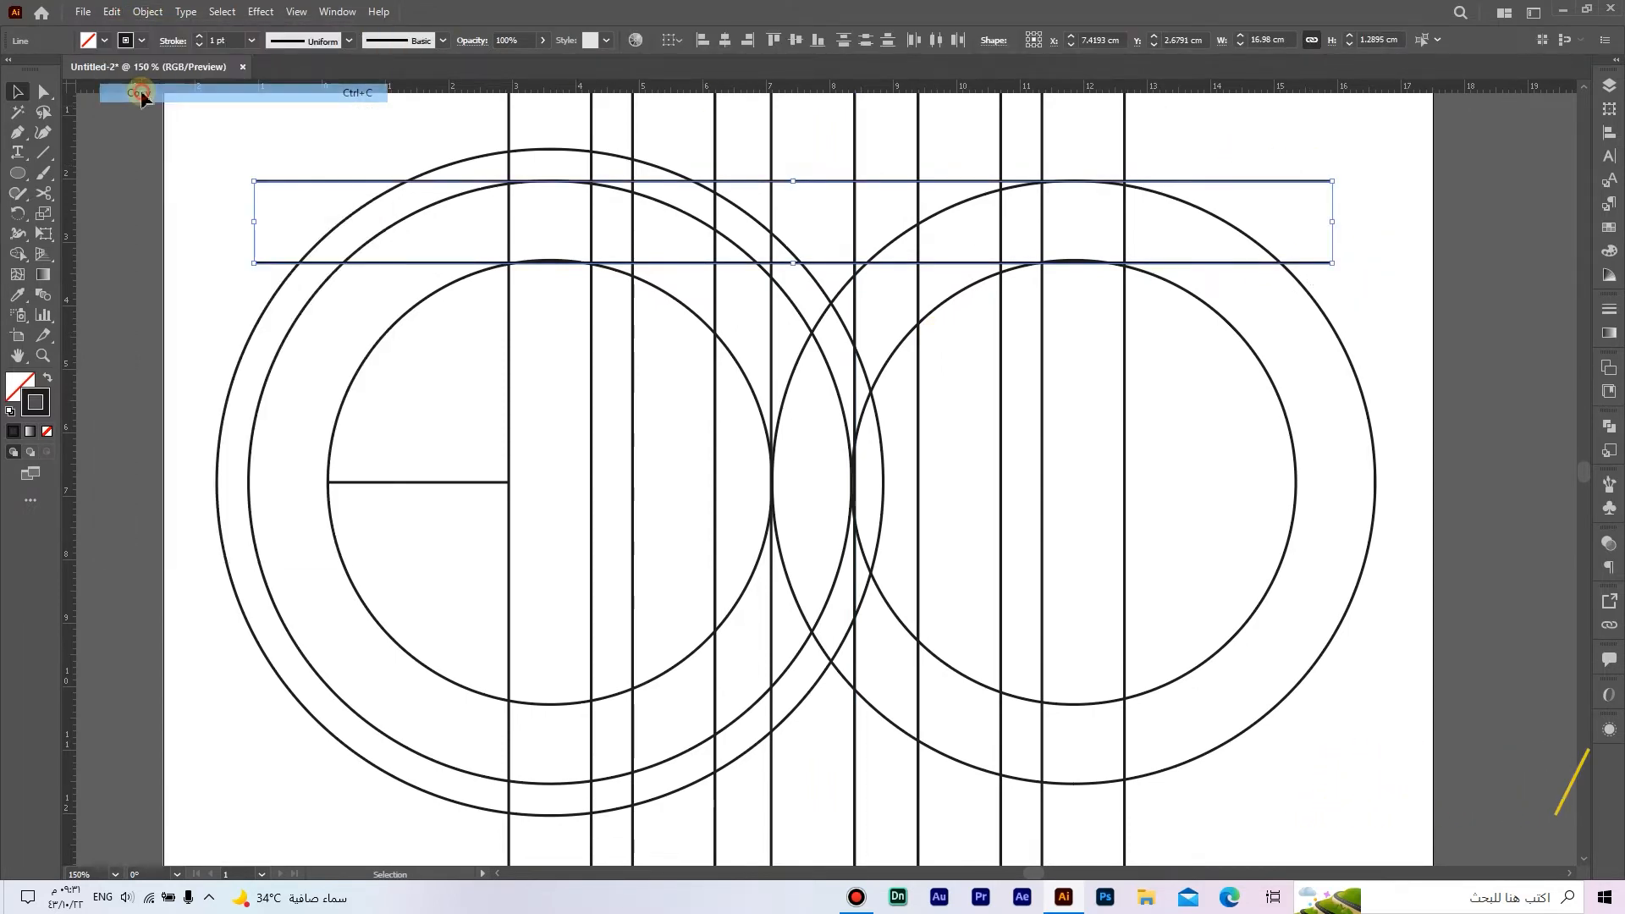
{"action": "left_click", "coordinate": [111, 11]}
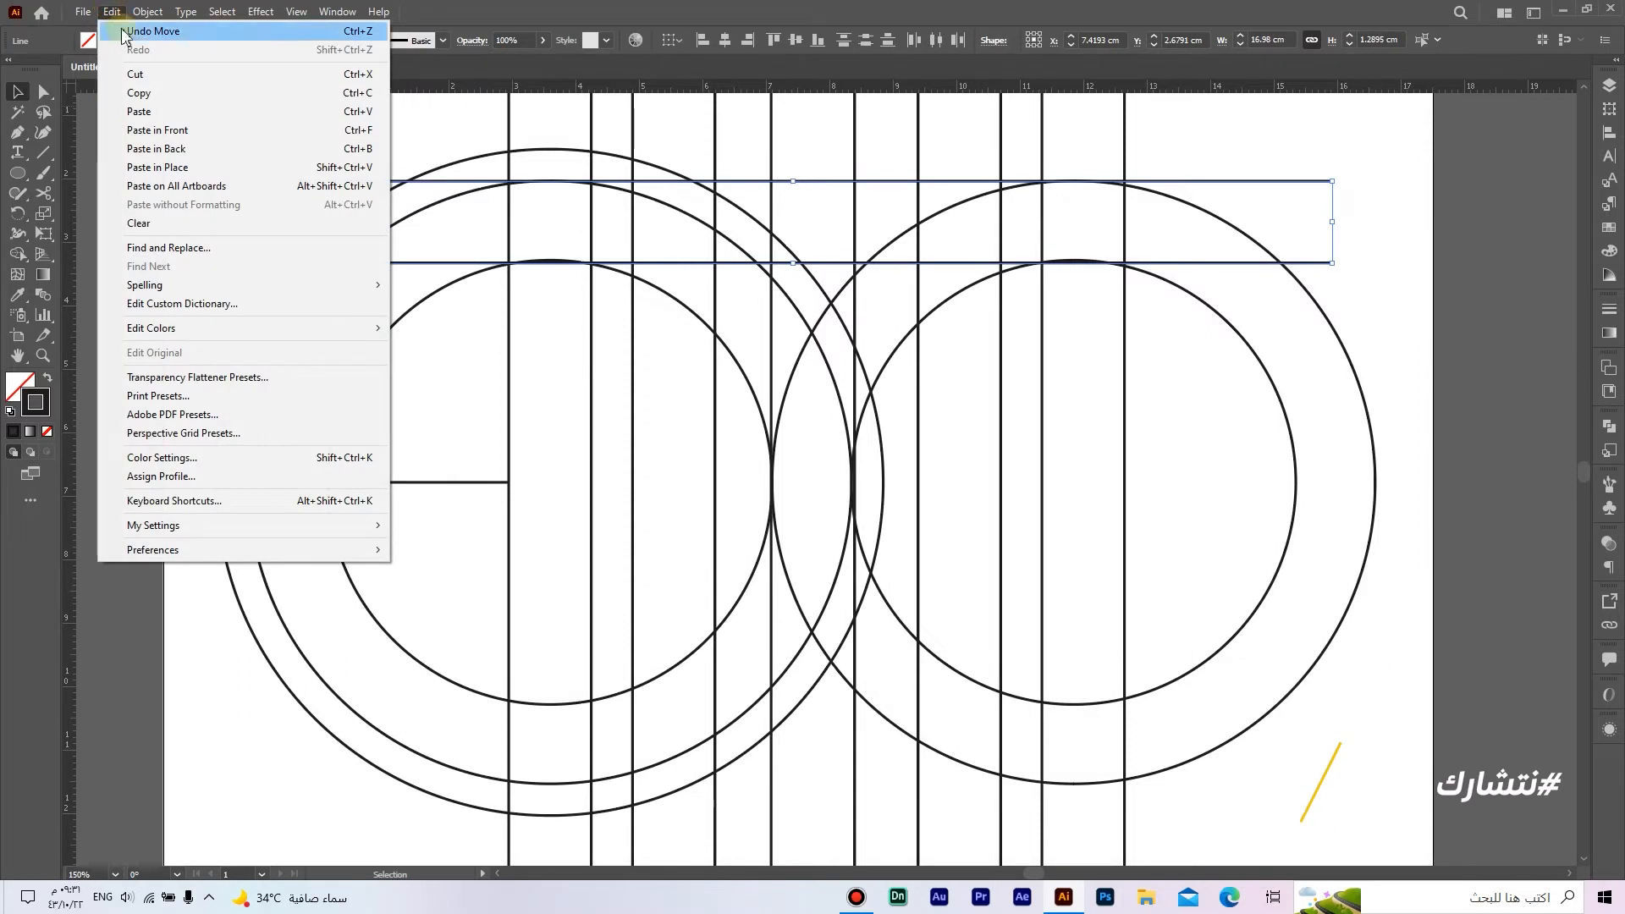
{"action": "left_click", "coordinate": [240, 134]}
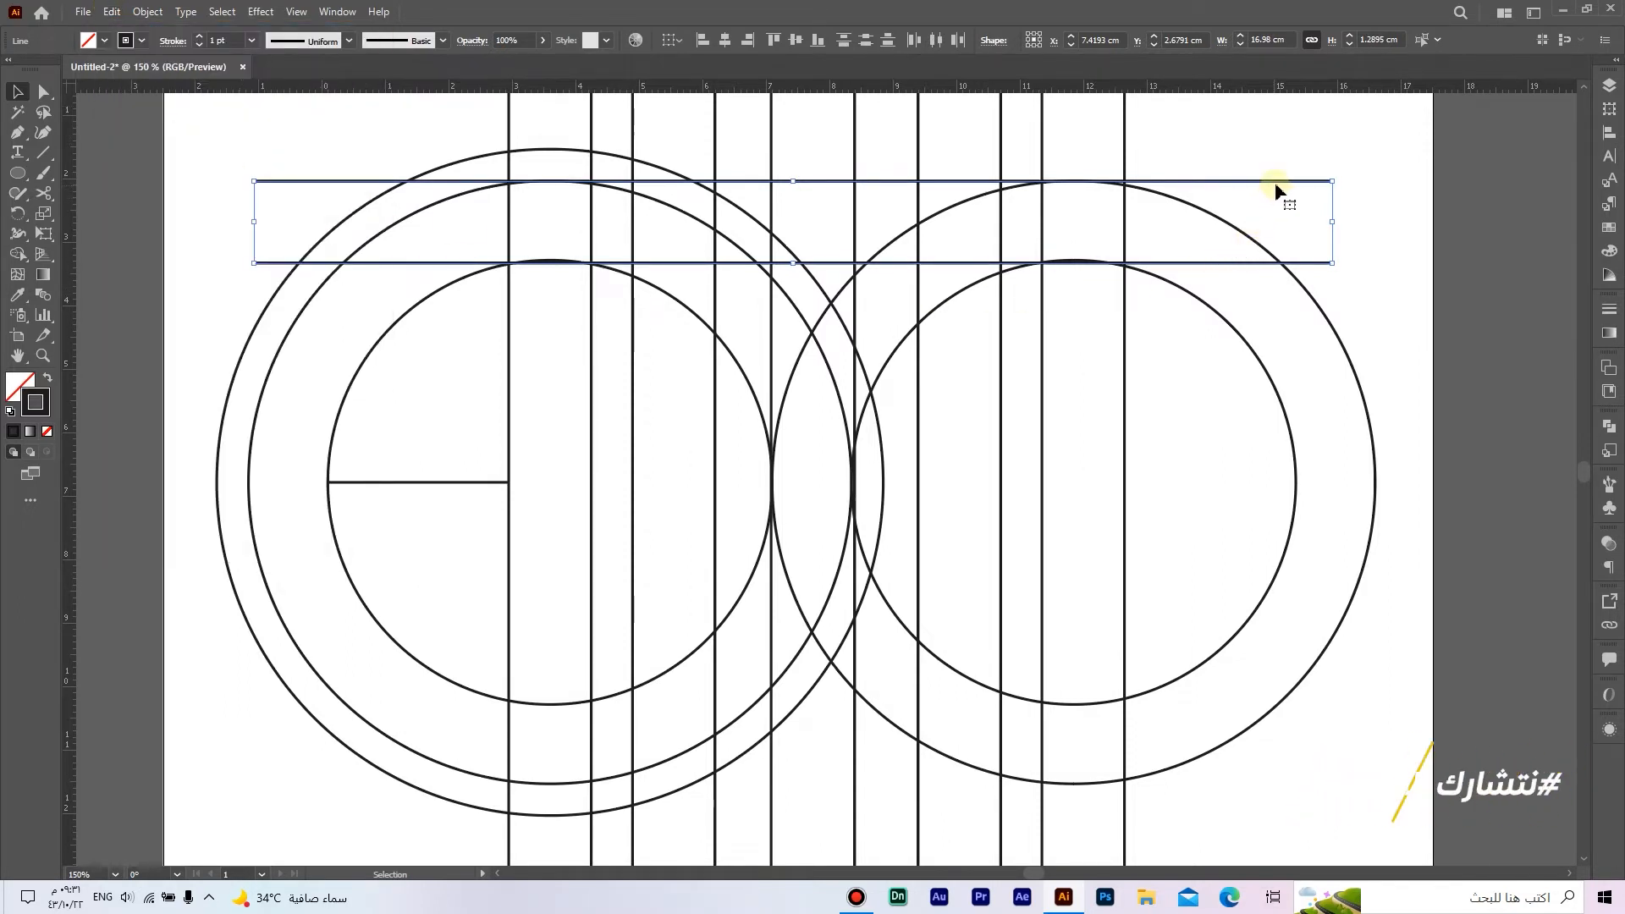
{"action": "left_click_drag", "start_coordinate": [1277, 185], "coordinate": [1326, 607]}
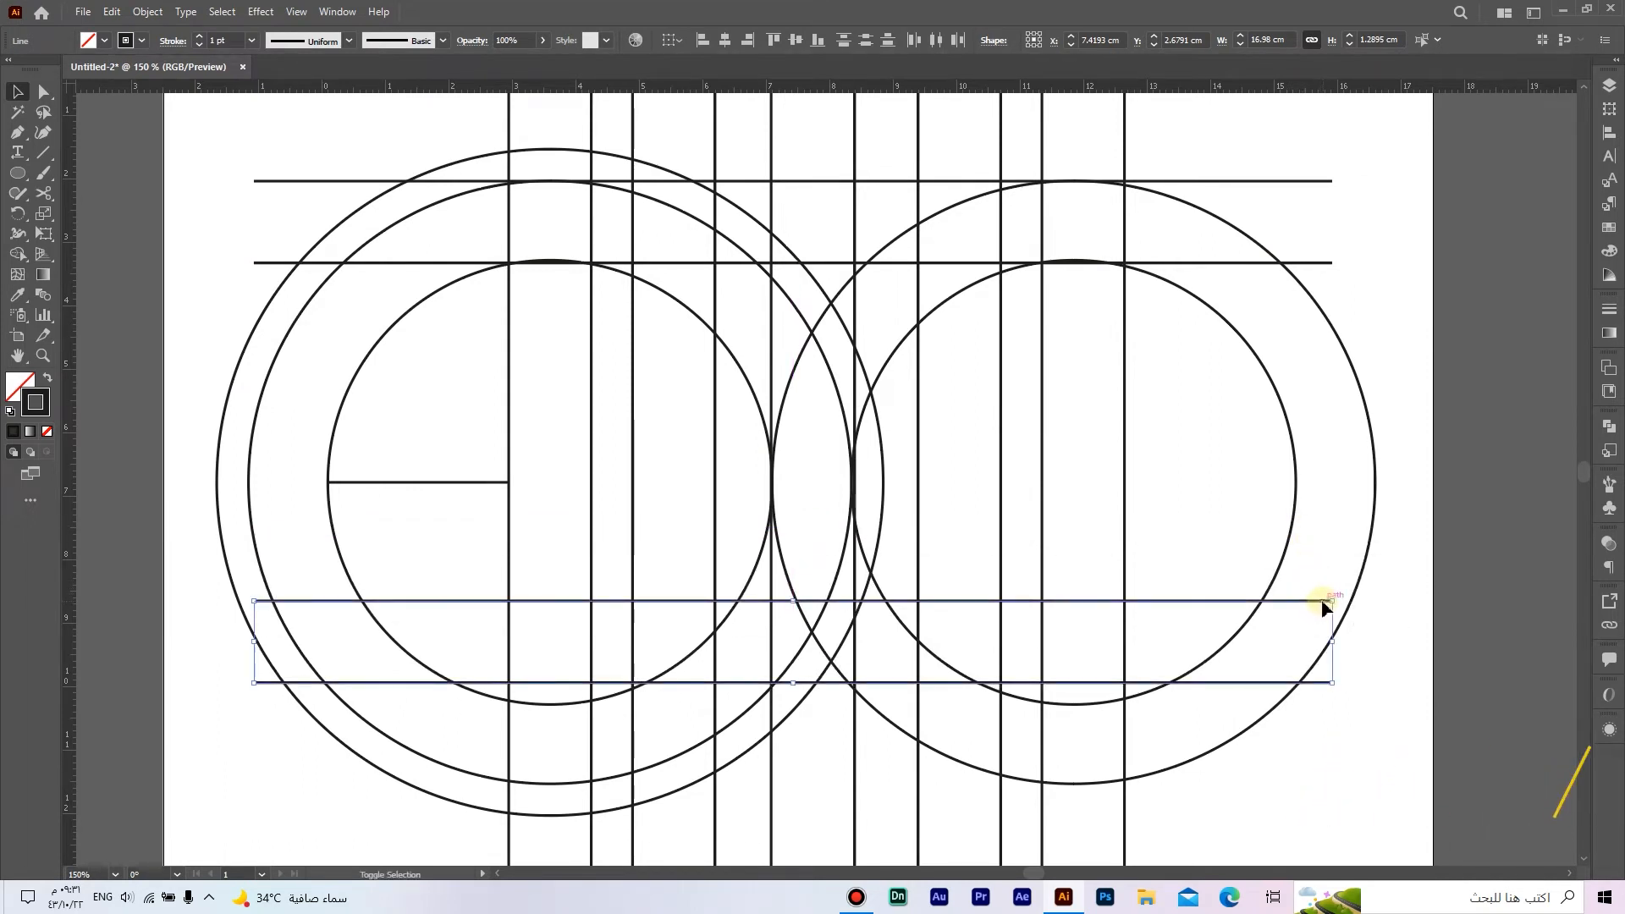
{"action": "left_click", "coordinate": [1421, 633]}
{"action": "left_click_drag", "start_coordinate": [1395, 609], "coordinate": [1409, 609]}
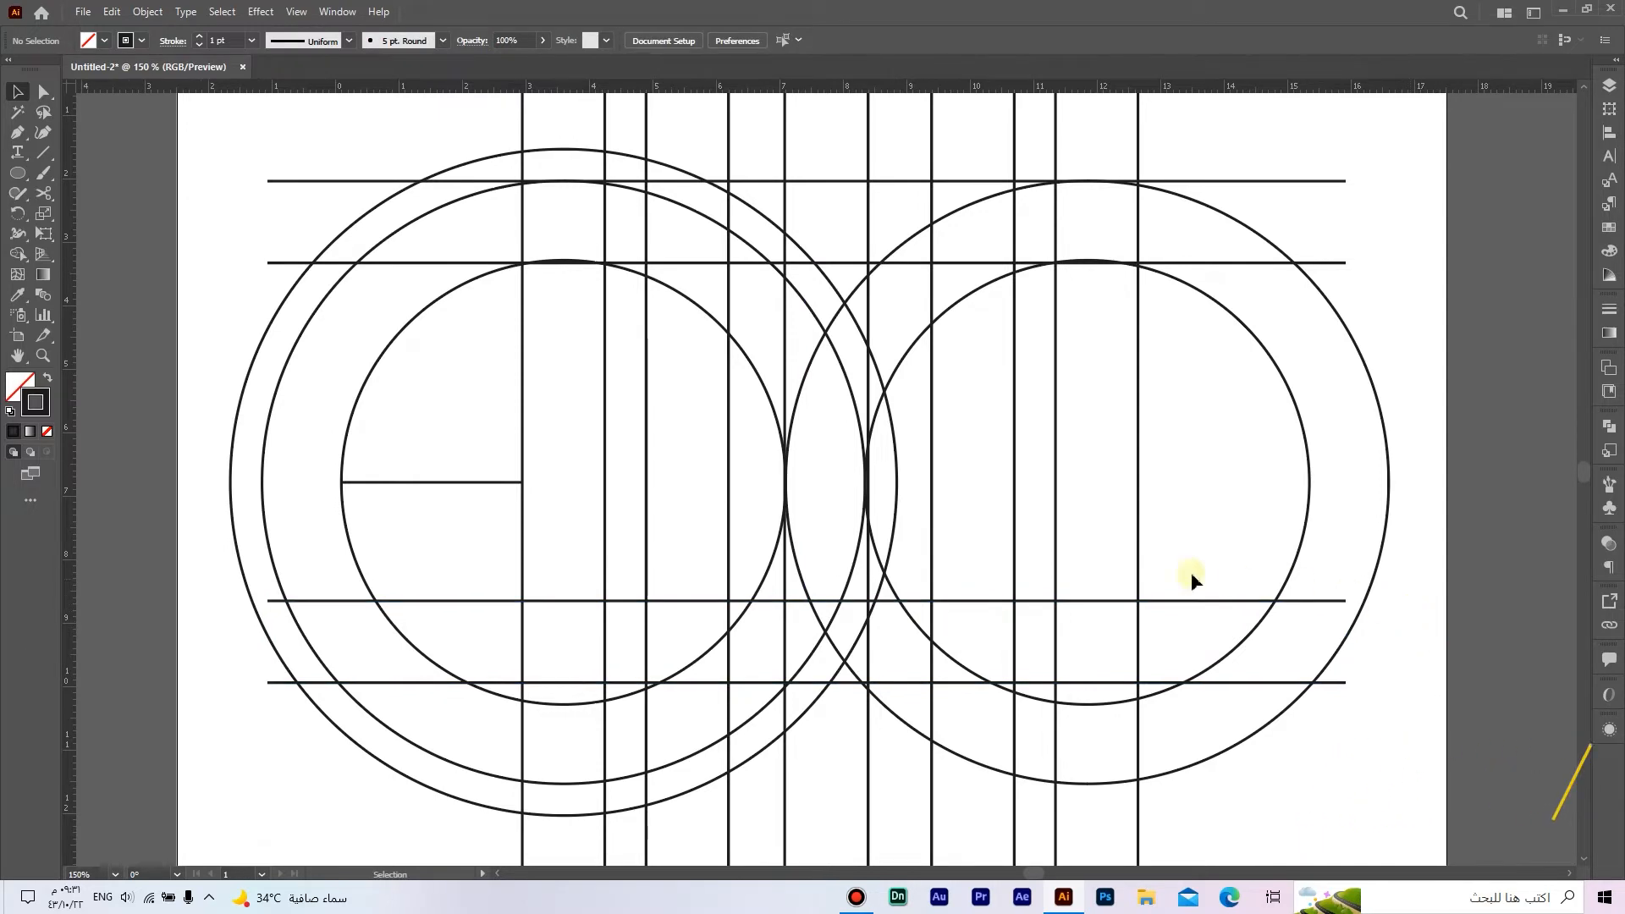
Step: Draw a small circle about 0.67 cm wide between the second and third vertical lines, resting on the third horizontal line
{"action": "left_click_drag", "start_coordinate": [17, 172], "coordinate": [93, 214]}
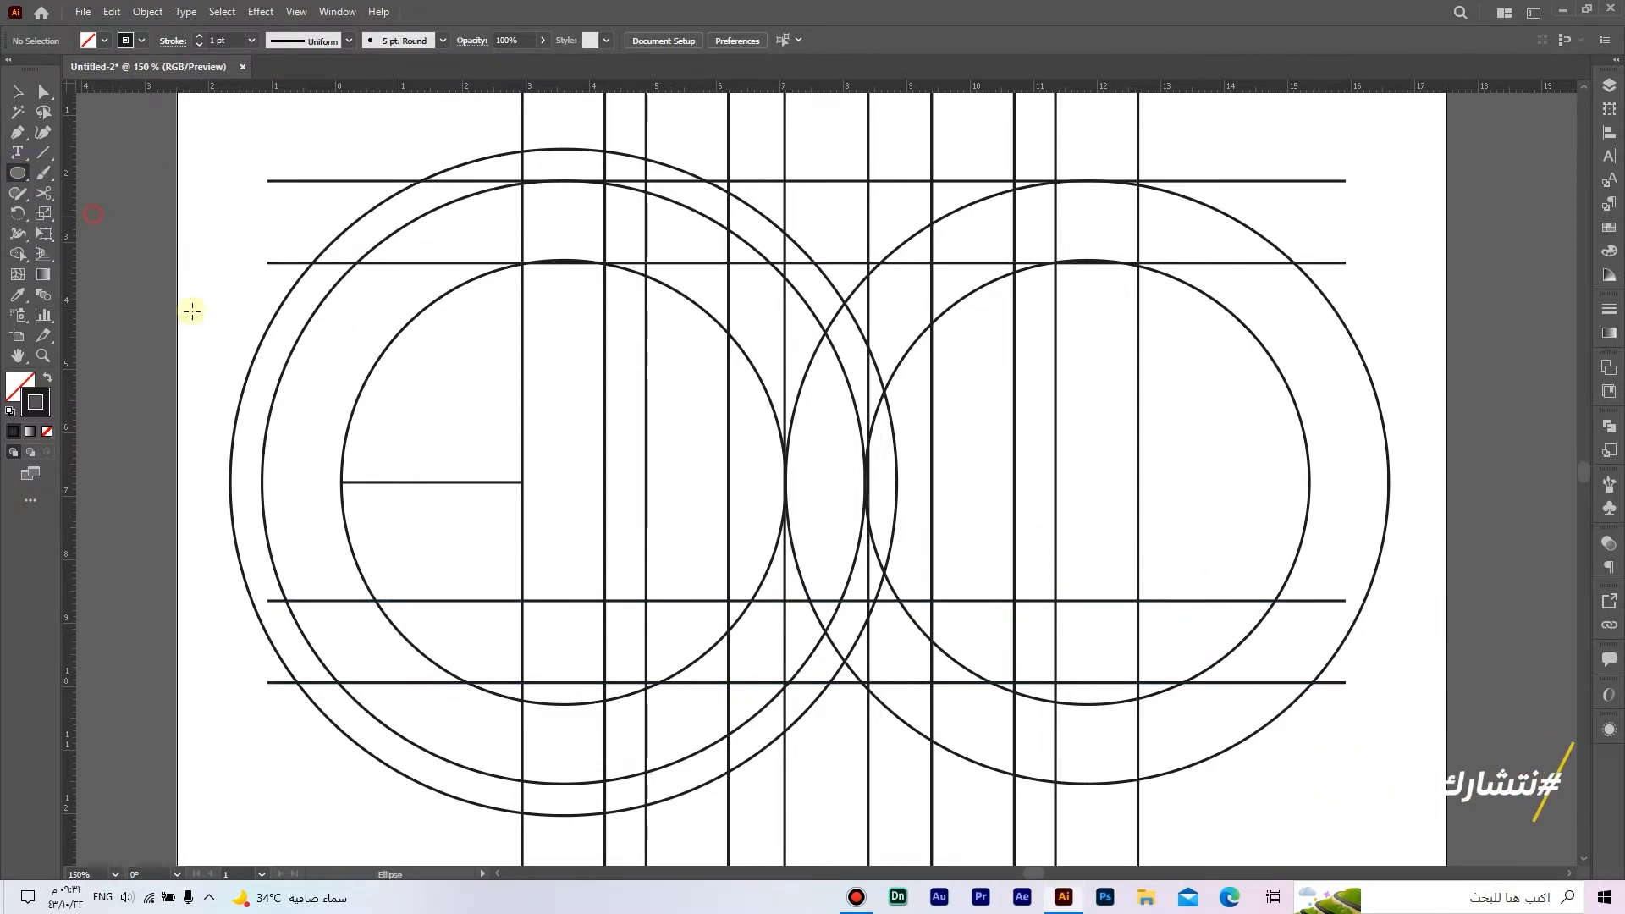
{"action": "scroll", "coordinate": [651, 607], "scroll_direction": "up", "scroll_amount": 5}
{"action": "left_click_drag", "start_coordinate": [501, 435], "coordinate": [668, 540]}
{"action": "key", "text": "v"}
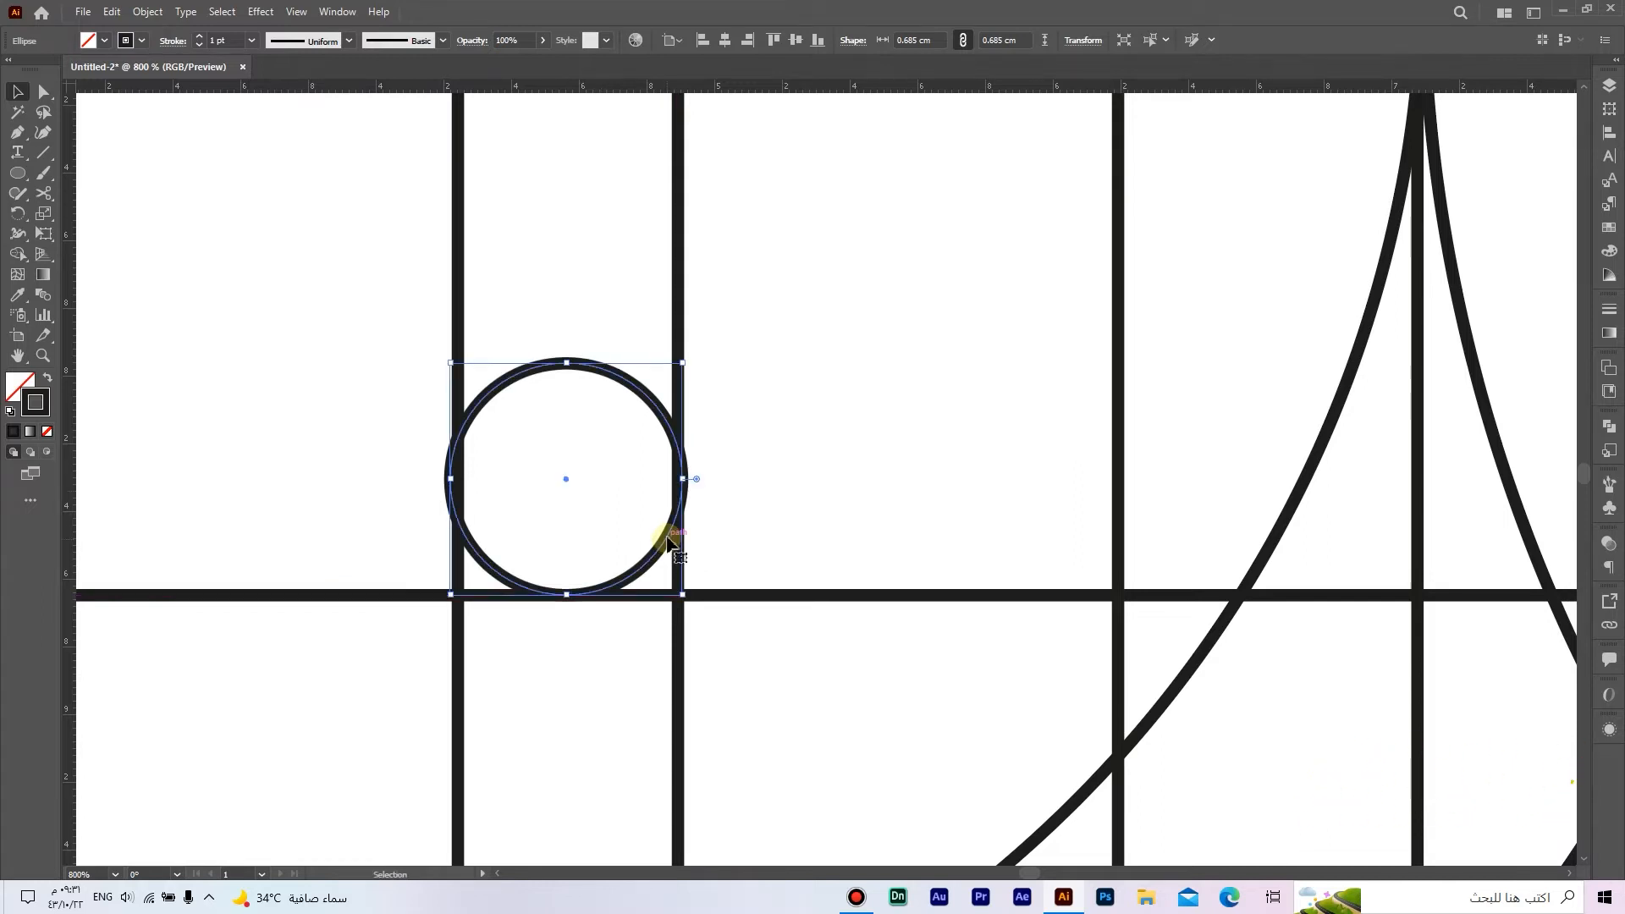
{"action": "scroll", "coordinate": [668, 500], "scroll_direction": "up", "scroll_amount": 3}
{"action": "left_click_drag", "start_coordinate": [715, 424], "coordinate": [709, 428]}
{"action": "scroll", "coordinate": [710, 428], "scroll_direction": "down", "scroll_amount": 1}
{"action": "scroll", "coordinate": [709, 427], "scroll_direction": "down", "scroll_amount": 7}
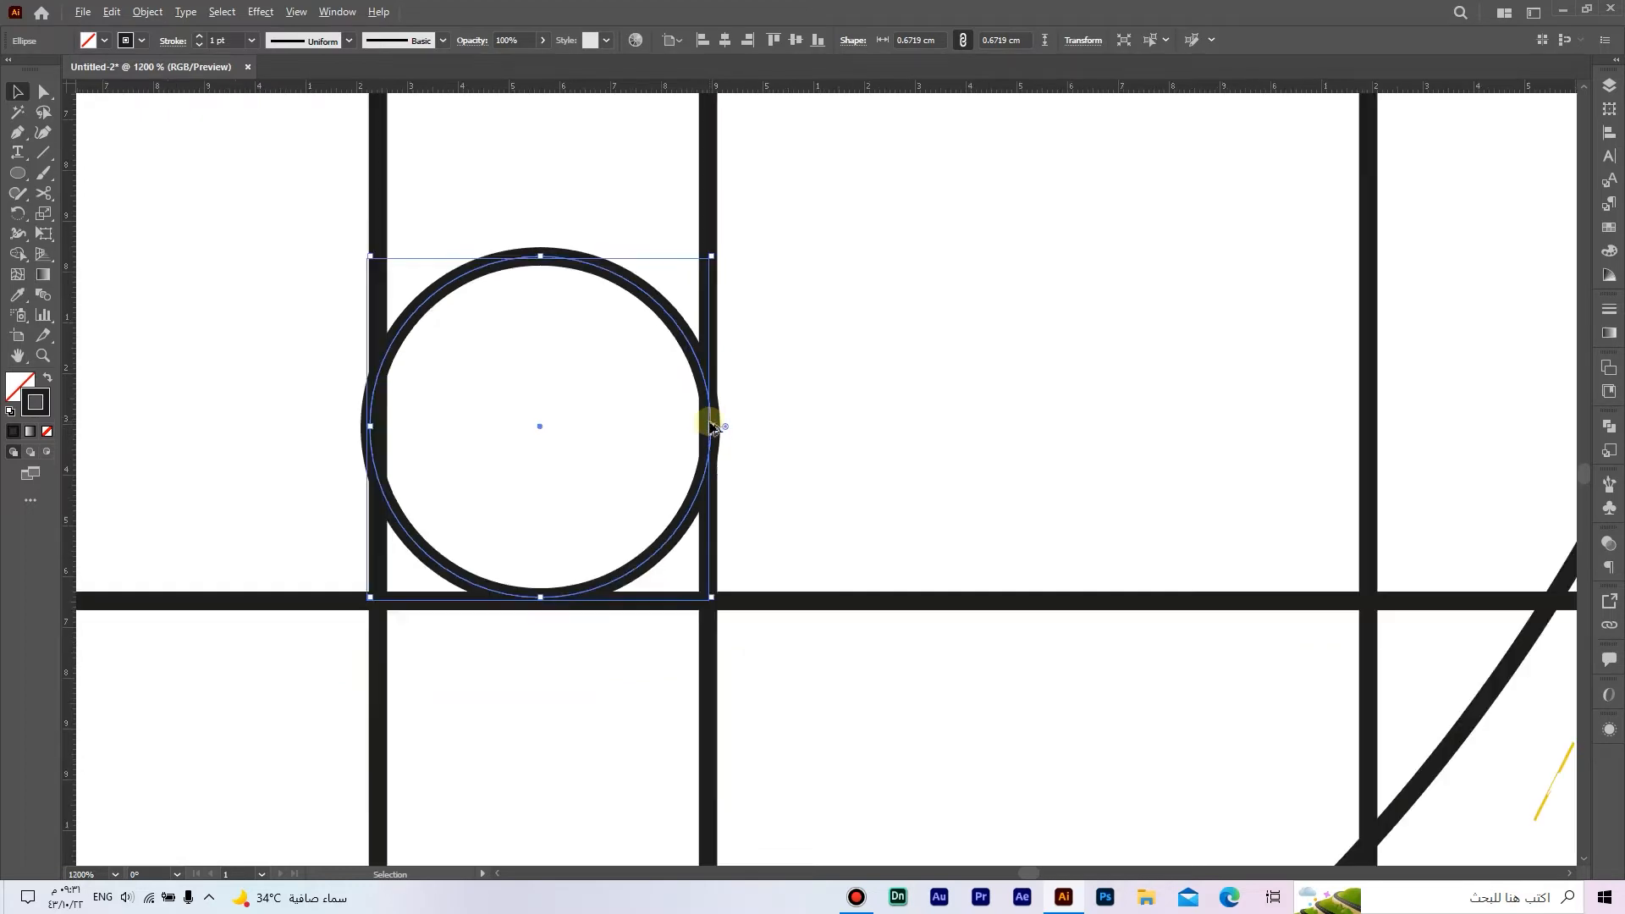
{"action": "left_click_drag", "start_coordinate": [777, 446], "coordinate": [616, 531]}
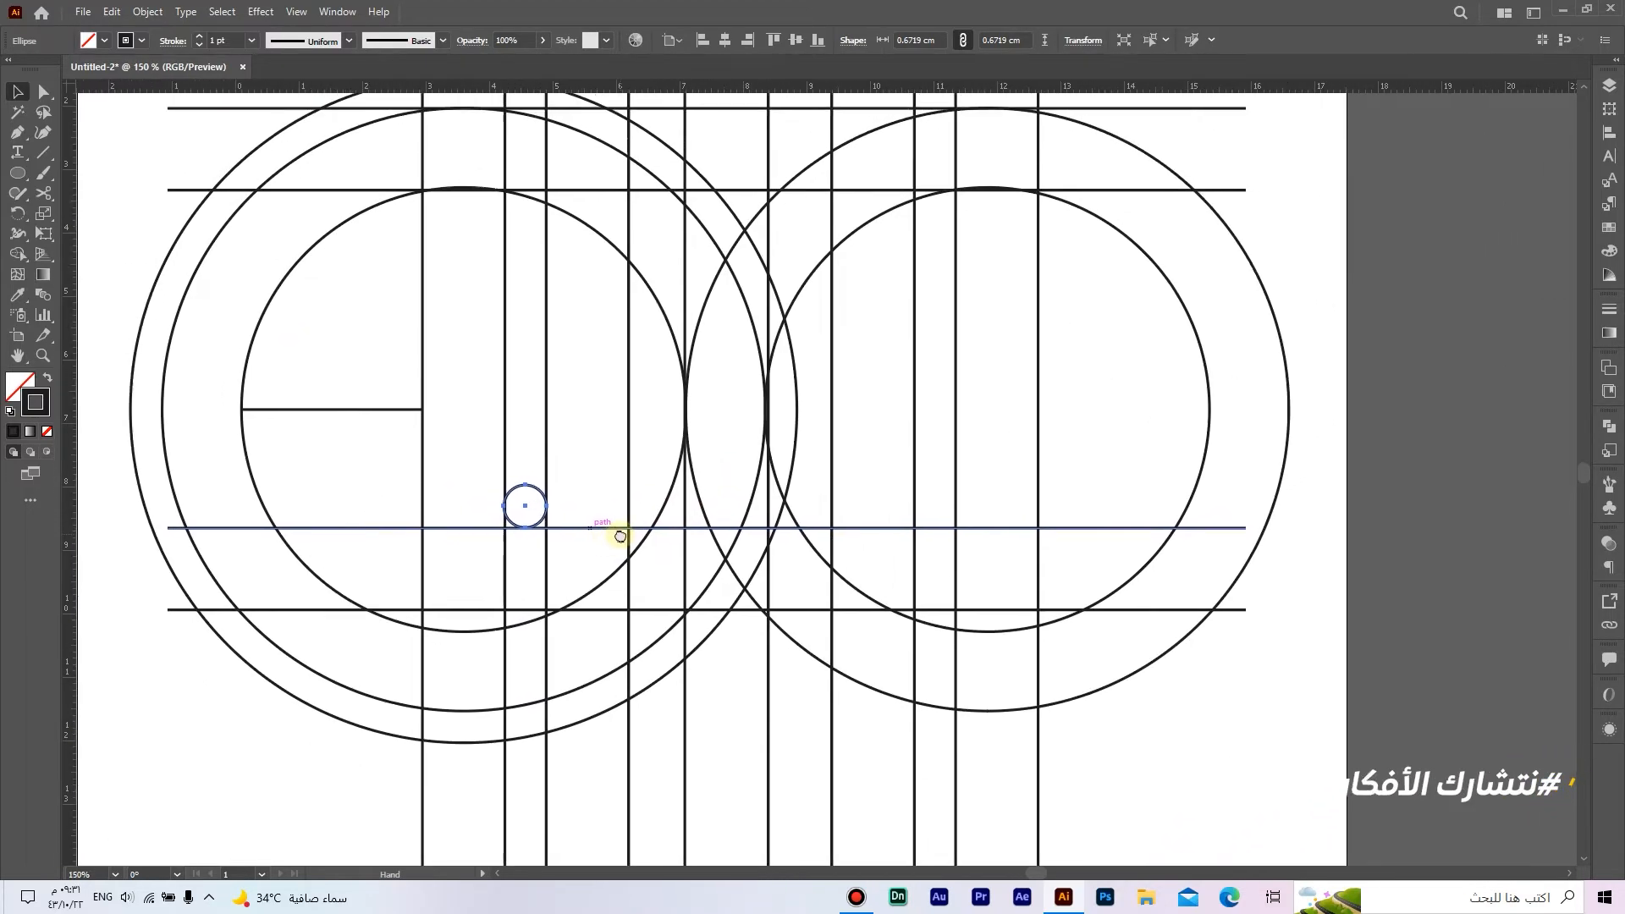
Step: Duplicate the small circle in front and move the copy between the eighth and ninth vertical lines, keeping it on the third horizontal line
{"action": "left_click", "coordinate": [111, 11]}
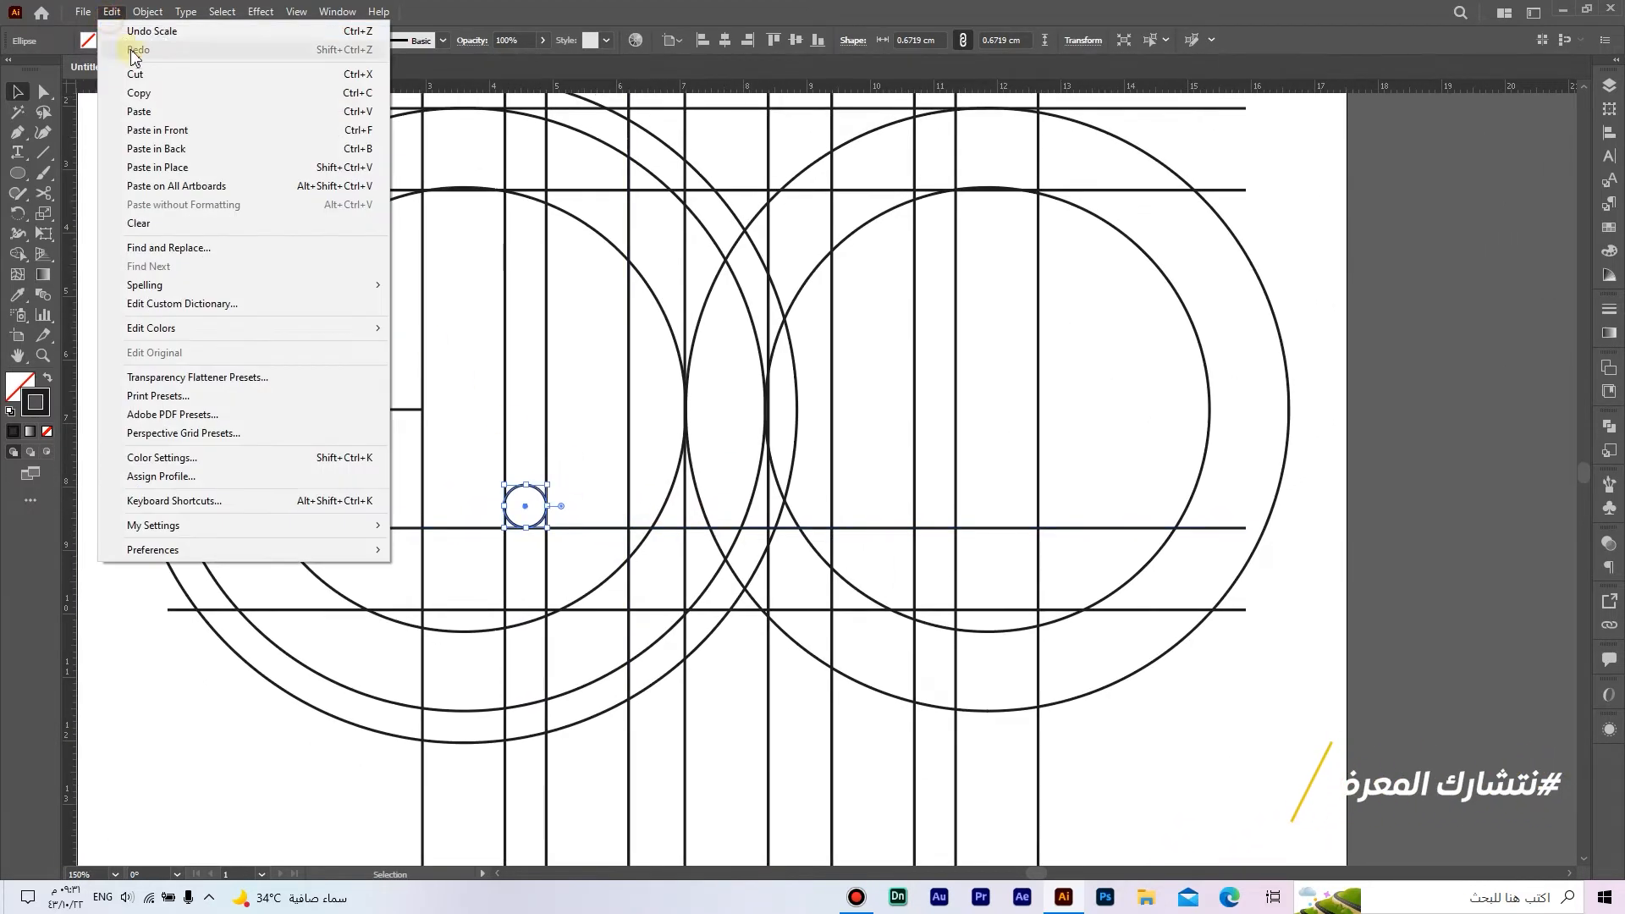
{"action": "left_click", "coordinate": [166, 93]}
{"action": "left_click", "coordinate": [111, 11]}
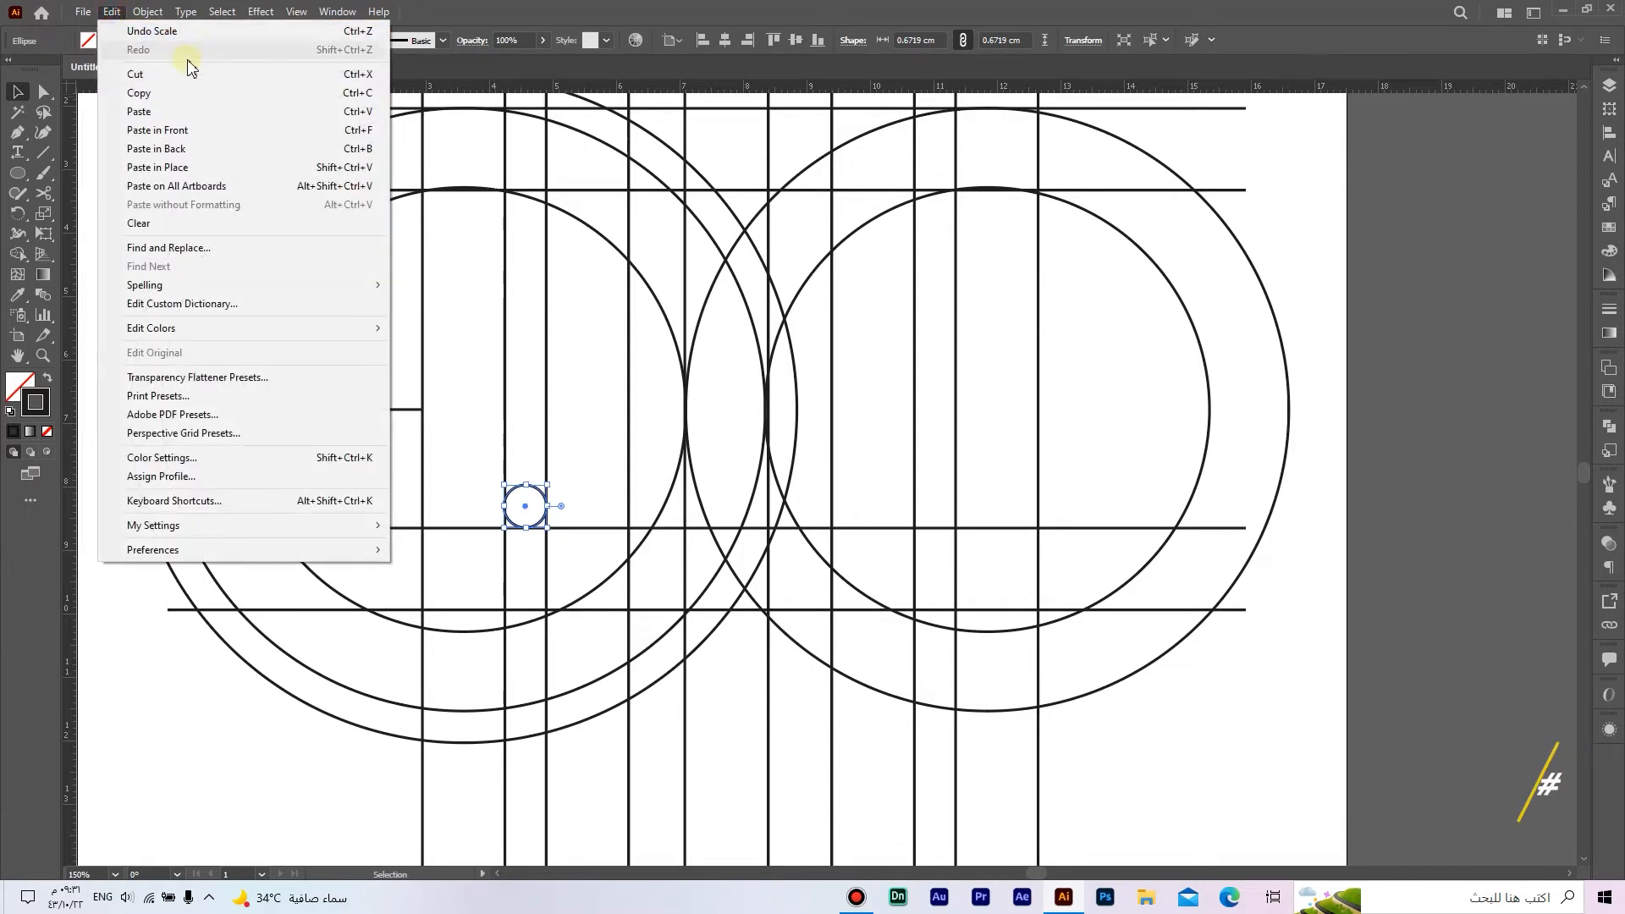
{"action": "left_click", "coordinate": [234, 132]}
{"action": "left_click_drag", "start_coordinate": [546, 512], "coordinate": [953, 510]}
{"action": "scroll", "coordinate": [953, 510], "scroll_direction": "up", "scroll_amount": 5}
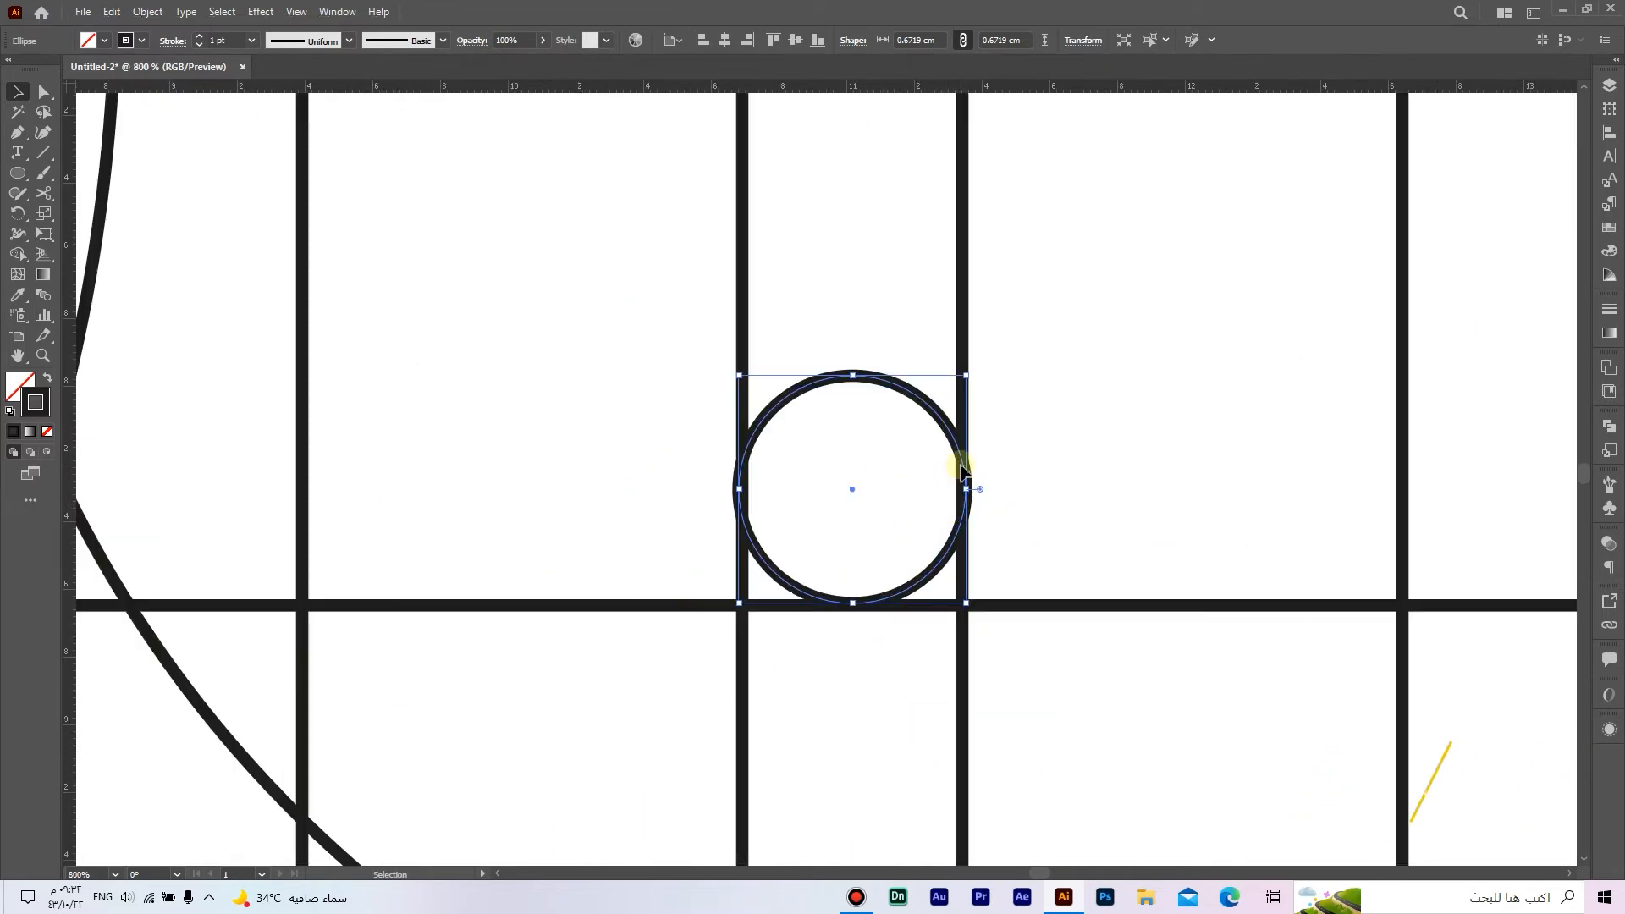
{"action": "scroll", "coordinate": [962, 470], "scroll_direction": "down", "scroll_amount": 5}
{"action": "left_click_drag", "start_coordinate": [970, 461], "coordinate": [1069, 551]}
{"action": "left_click", "coordinate": [588, 454]}
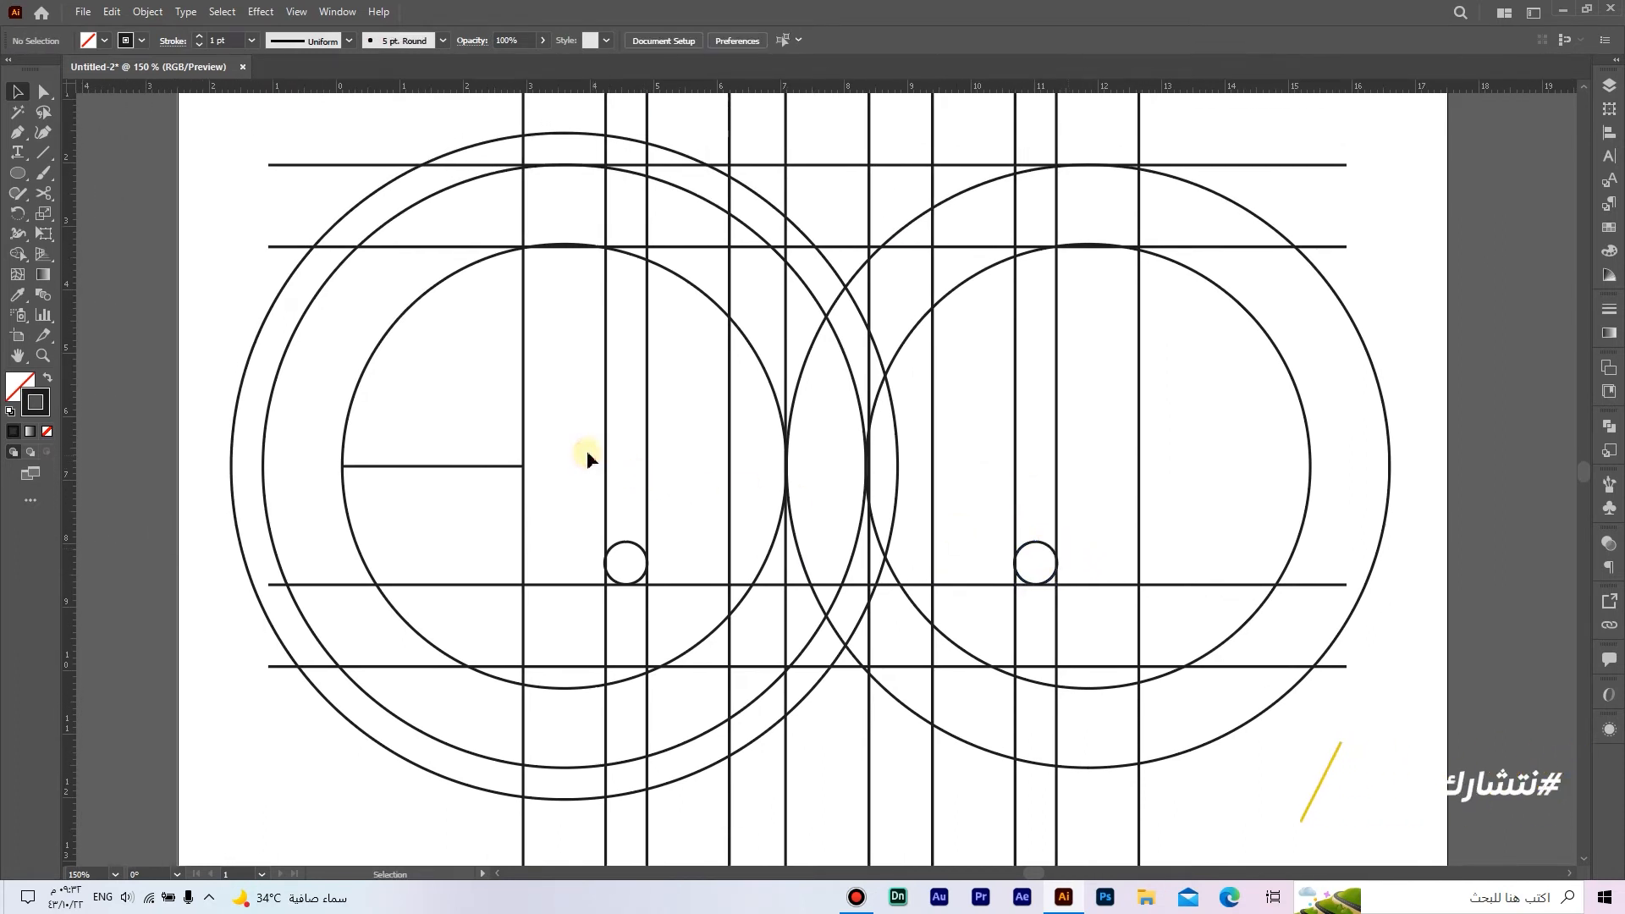
Step: Draw a circle about 2.34 cm wide inside the left group and align its right edge with the fourth vertical line
{"action": "left_click", "coordinate": [17, 173]}
{"action": "left_click", "coordinate": [85, 214]}
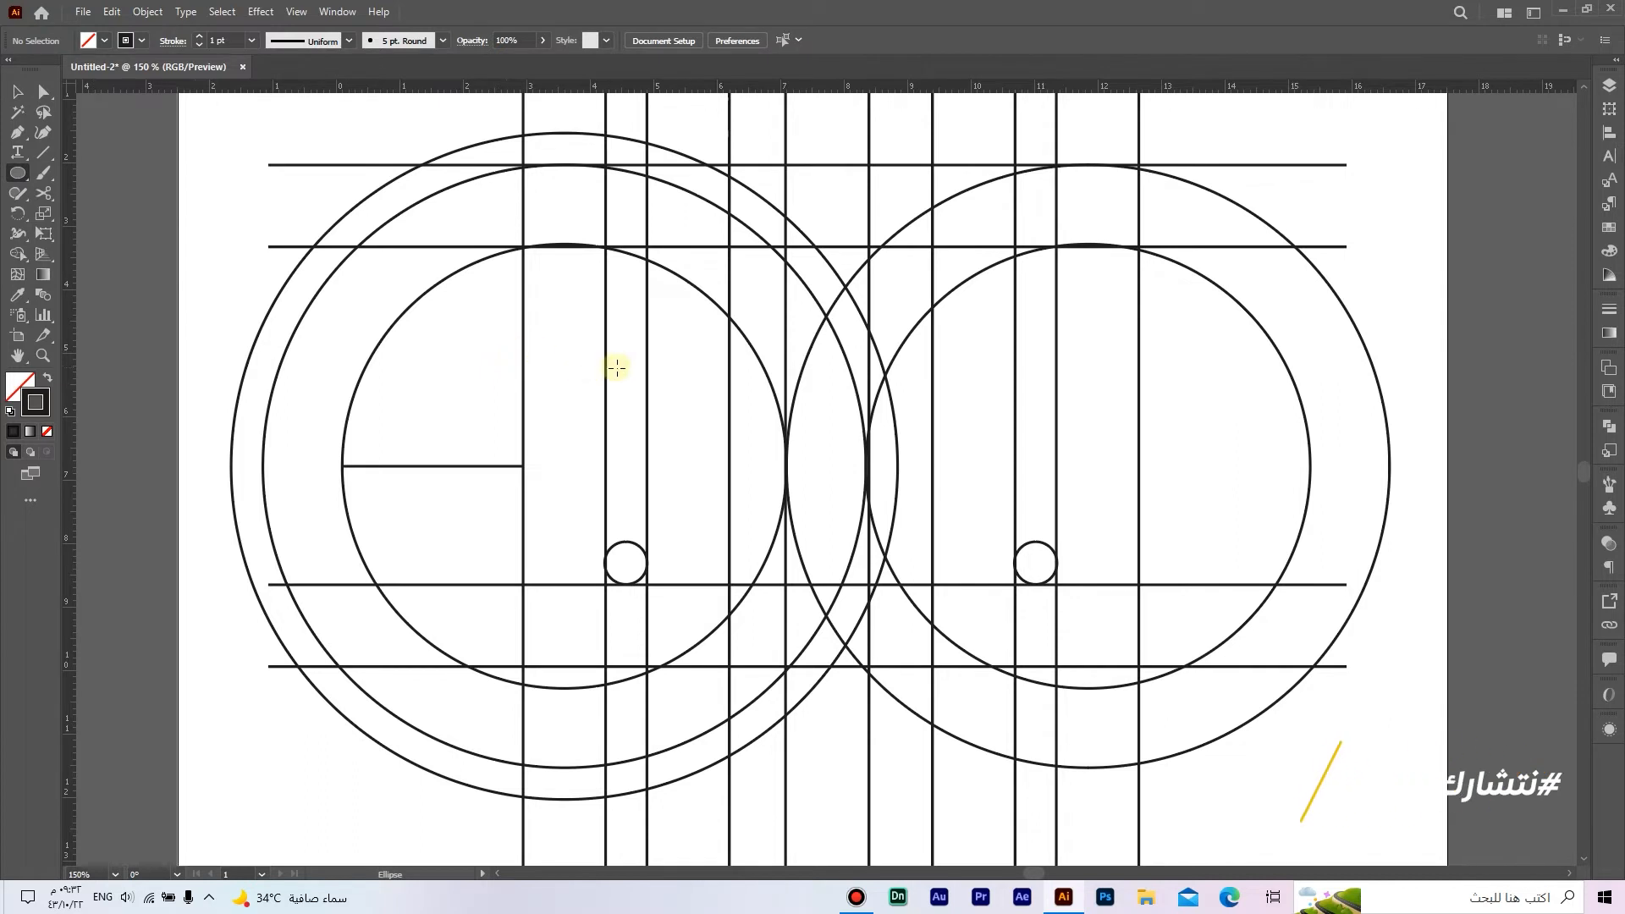
{"action": "left_click_drag", "start_coordinate": [575, 348], "coordinate": [649, 415]}
{"action": "key", "text": "v"}
{"action": "left_click_drag", "start_coordinate": [543, 281], "coordinate": [632, 407]}
{"action": "scroll", "coordinate": [657, 471], "scroll_direction": "up", "scroll_amount": 2}
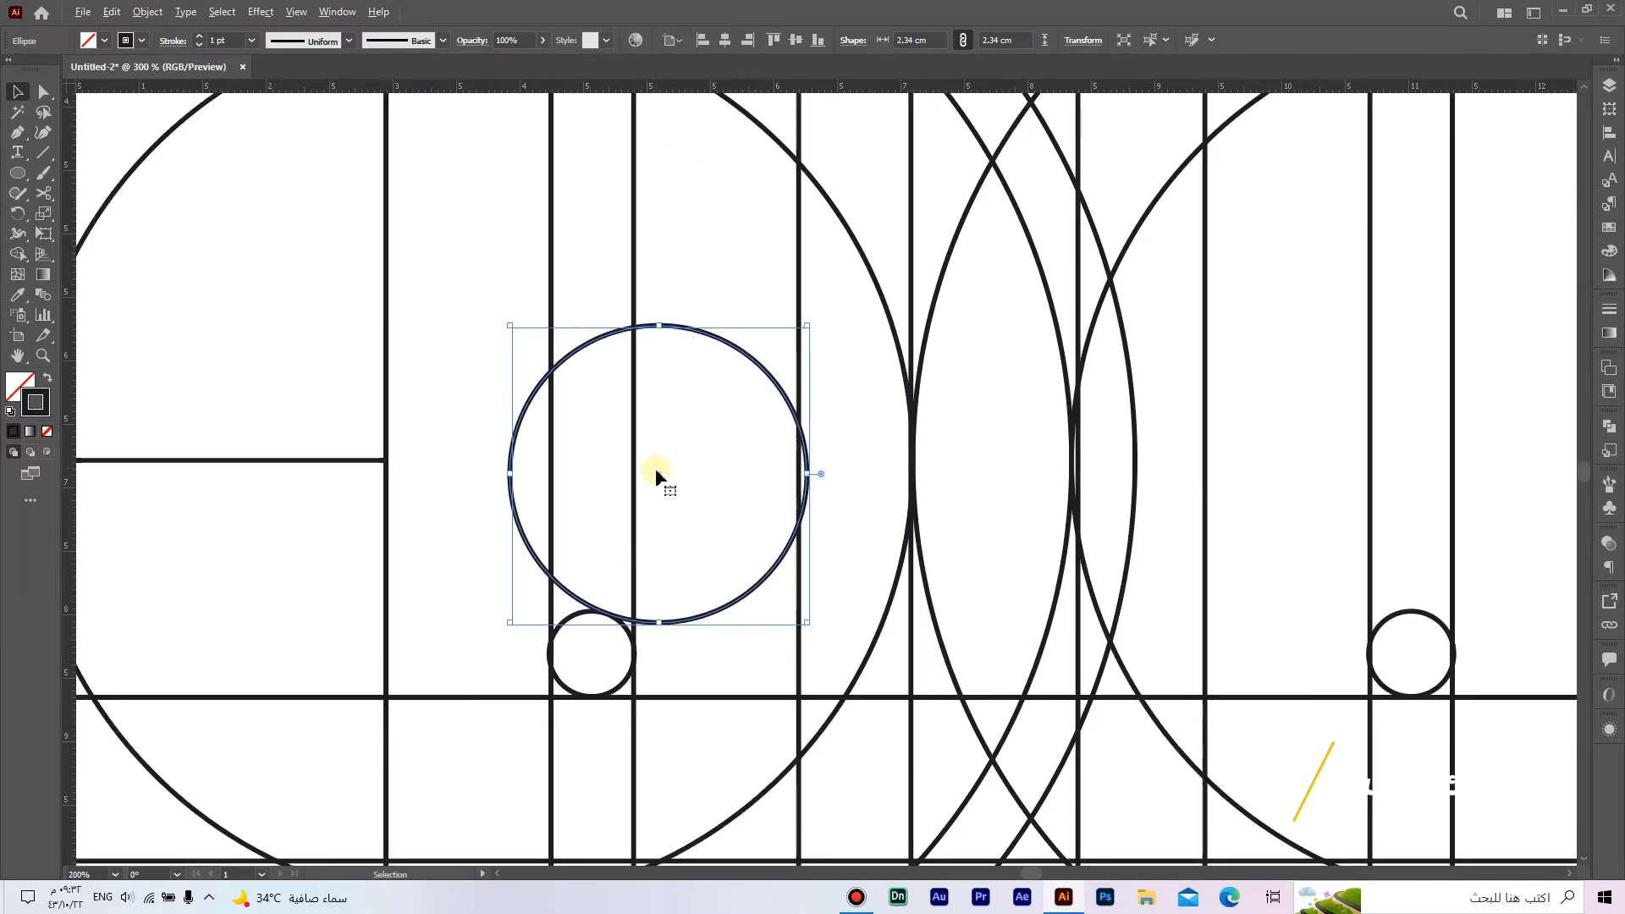
{"action": "scroll", "coordinate": [657, 476], "scroll_direction": "up", "scroll_amount": 2}
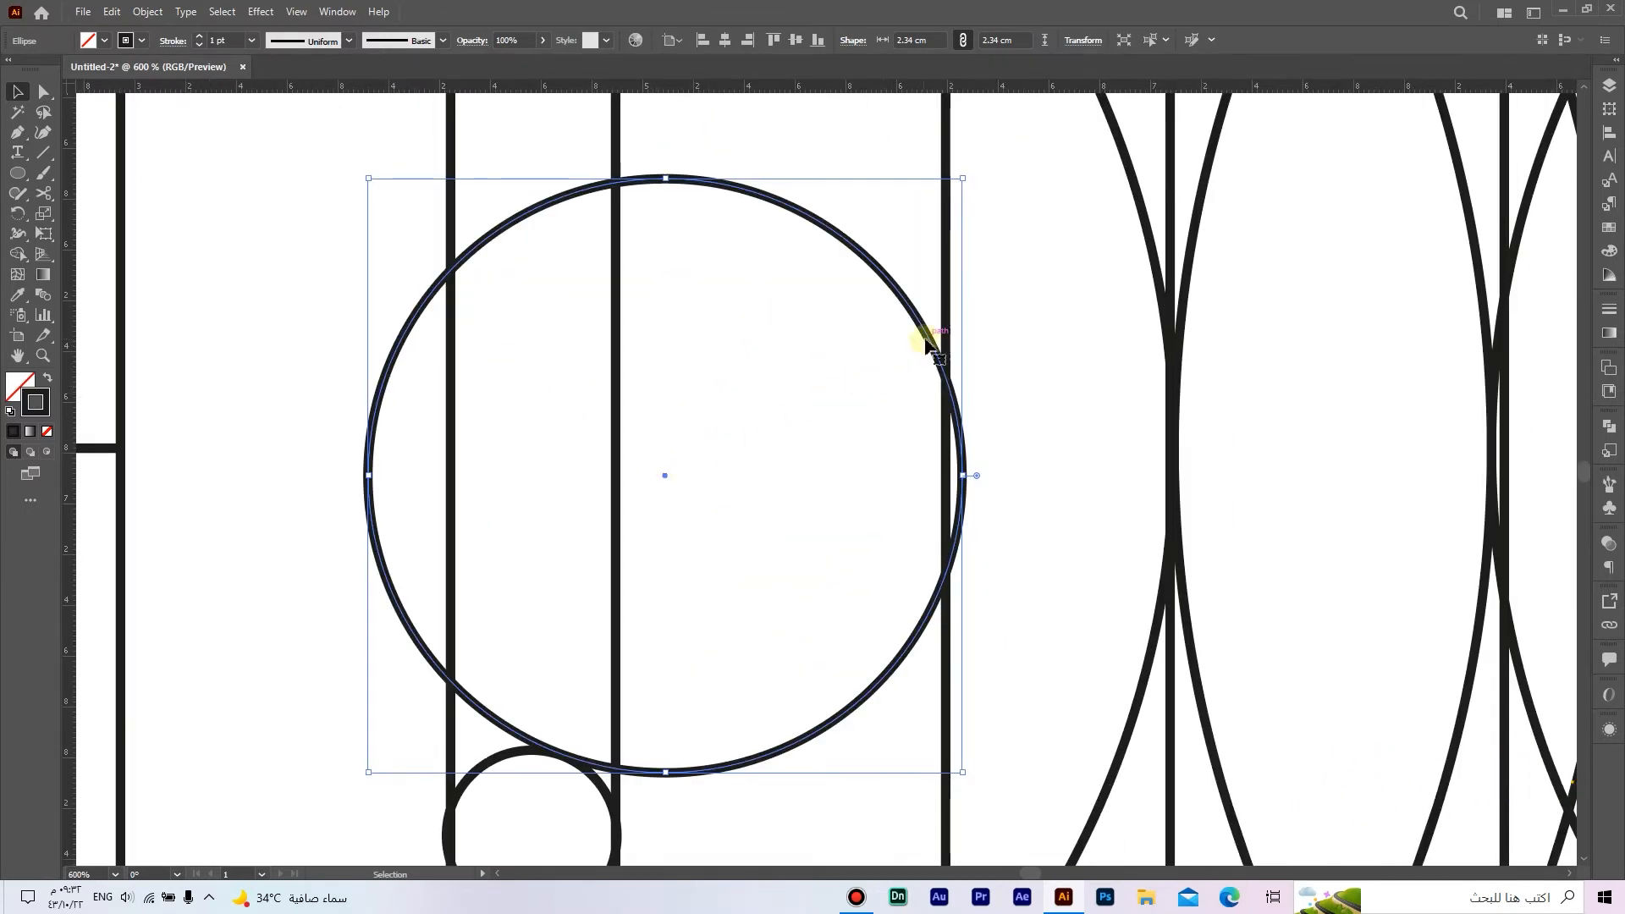
{"action": "left_click_drag", "start_coordinate": [927, 343], "coordinate": [652, 431]}
{"action": "scroll", "coordinate": [916, 337], "scroll_direction": "down", "scroll_amount": 5}
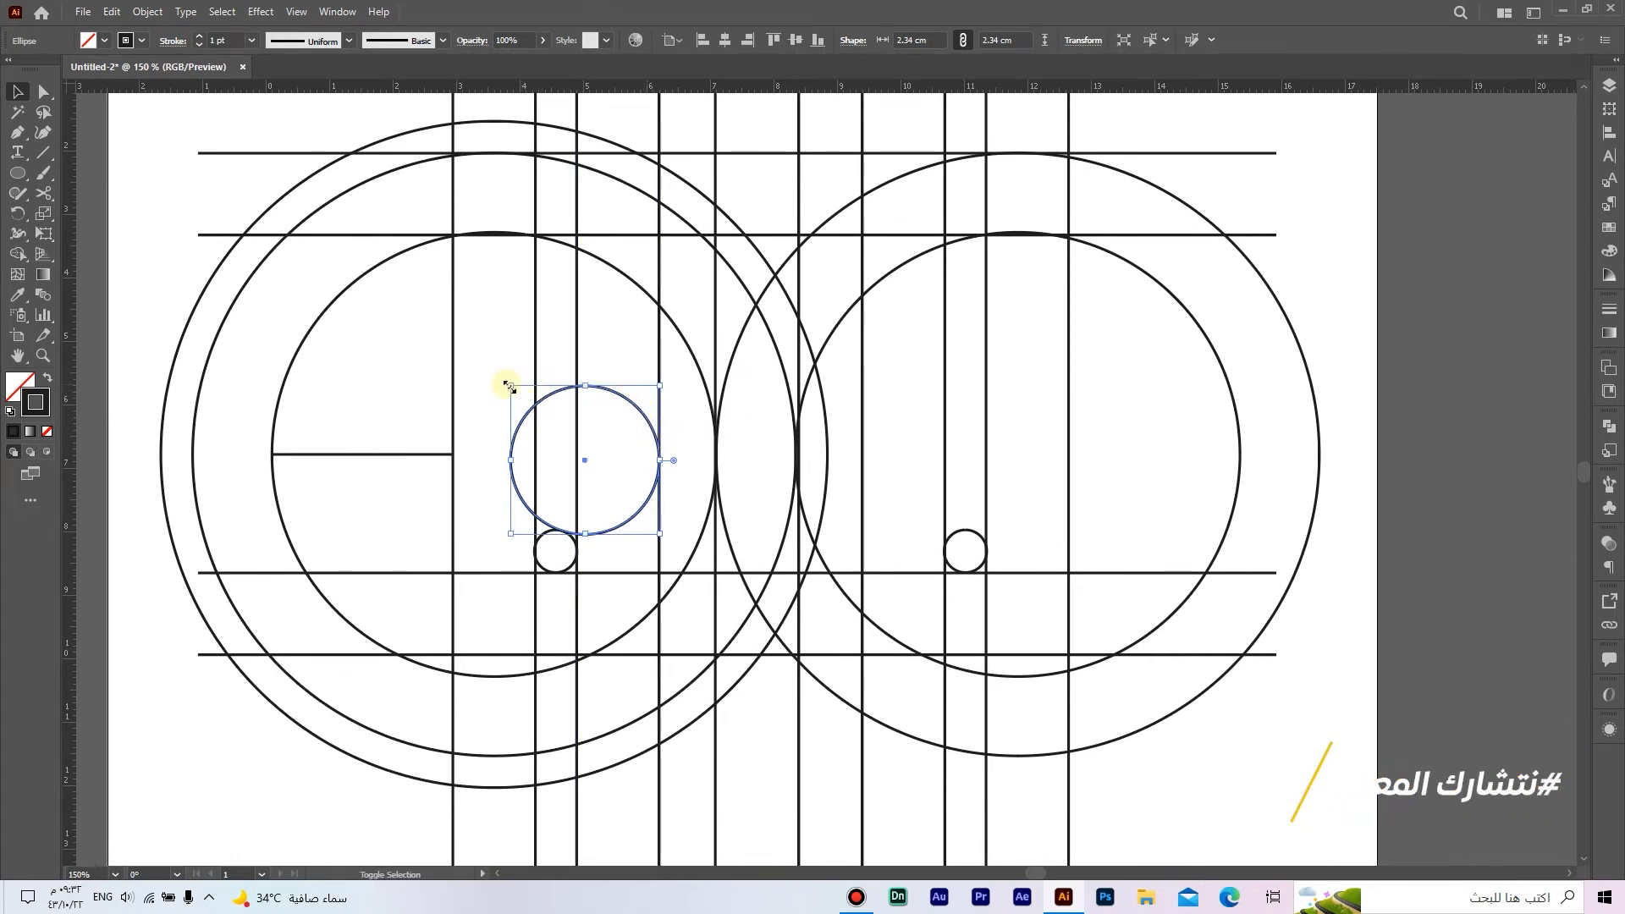
Step: Enlarge the new circle to about 3.82 cm and move it to touch the left small circle's top and the fourth vertical line
{"action": "left_click_drag", "start_coordinate": [509, 387], "coordinate": [418, 283]}
{"action": "scroll", "coordinate": [562, 303], "scroll_direction": "up", "scroll_amount": 2}
{"action": "scroll", "coordinate": [643, 333], "scroll_direction": "down", "scroll_amount": 1}
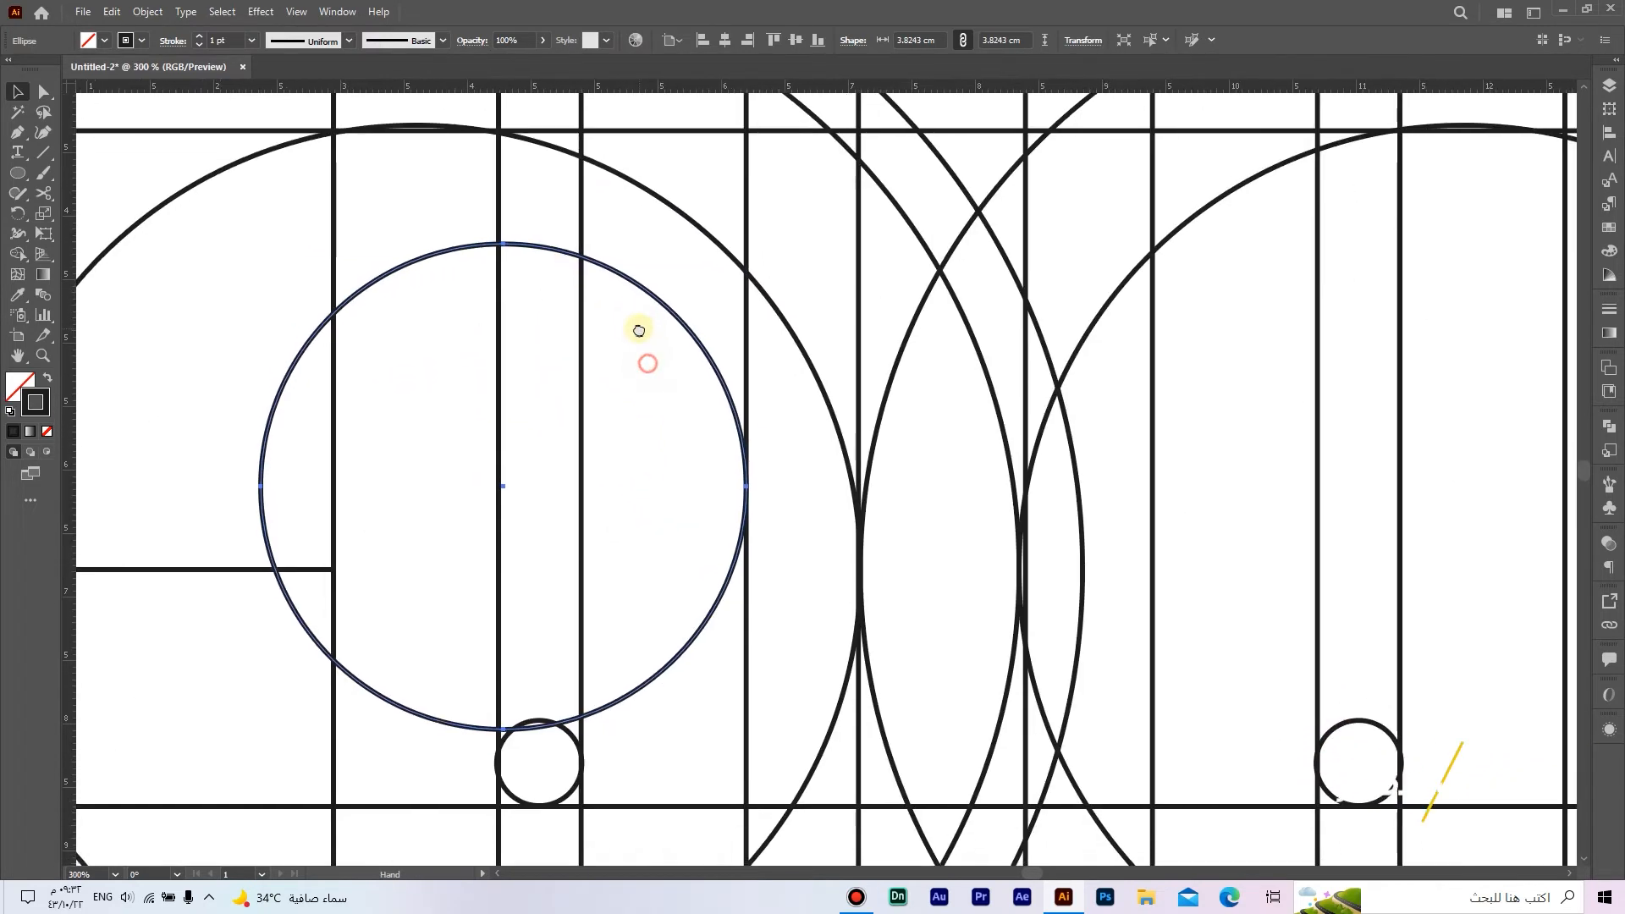
{"action": "left_click_drag", "start_coordinate": [654, 295], "coordinate": [657, 292]}
{"action": "scroll", "coordinate": [657, 292], "scroll_direction": "down", "scroll_amount": 2}
{"action": "scroll", "coordinate": [668, 307], "scroll_direction": "up", "scroll_amount": 1}
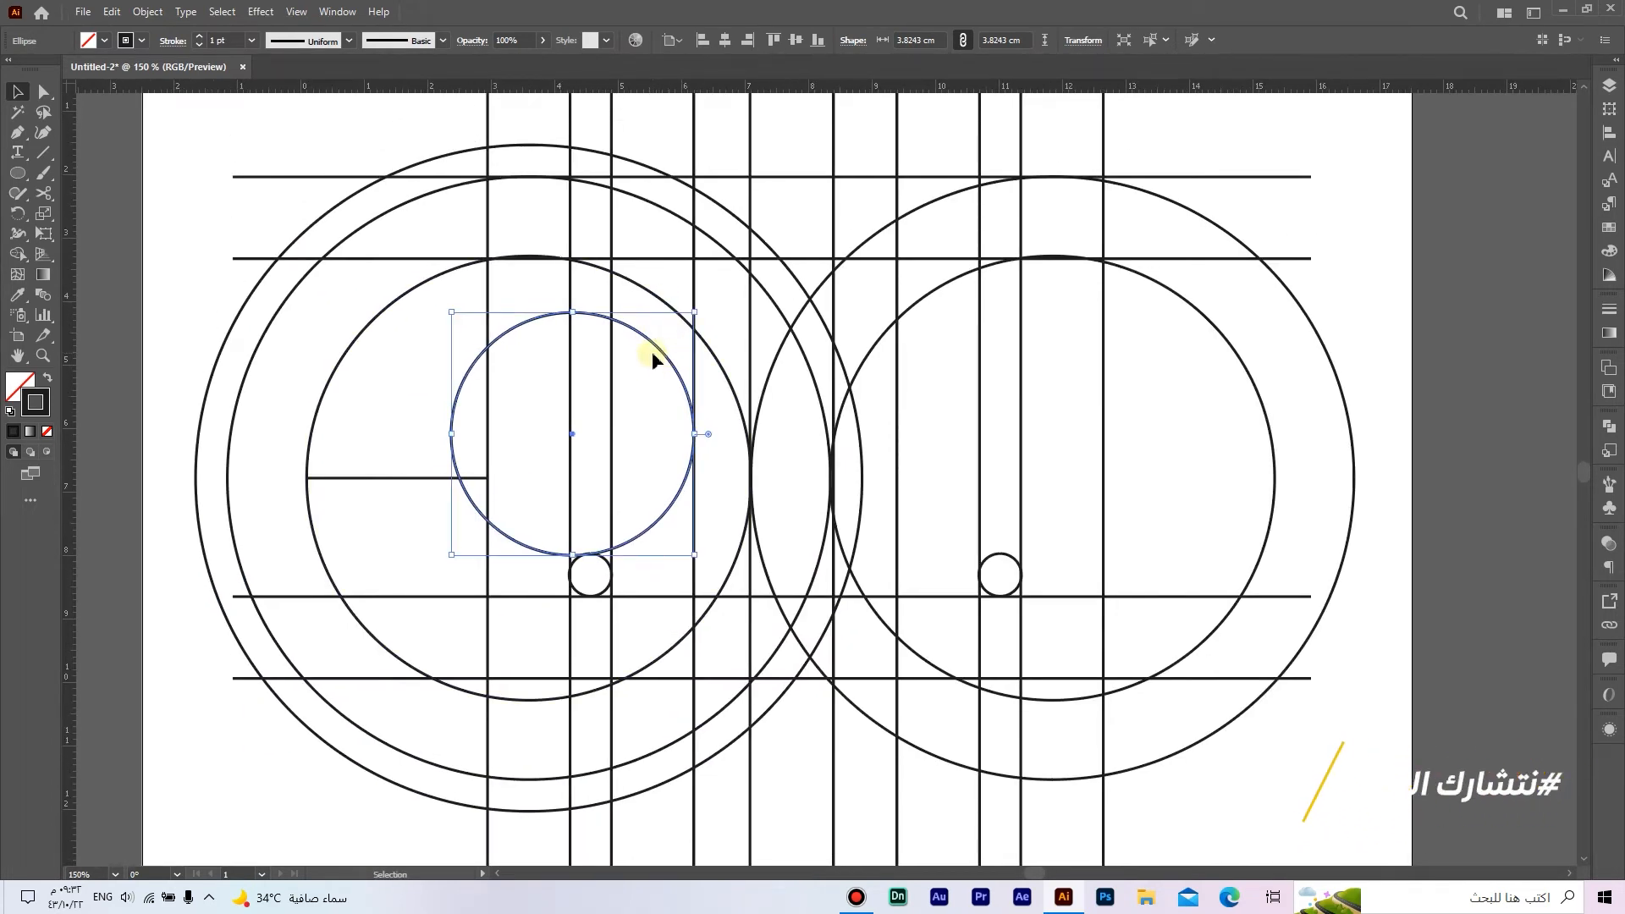
Step: Duplicate the 3.82 cm circle in front and move the copy horizontally until its left edge meets the seventh vertical line
{"action": "left_click", "coordinate": [110, 12]}
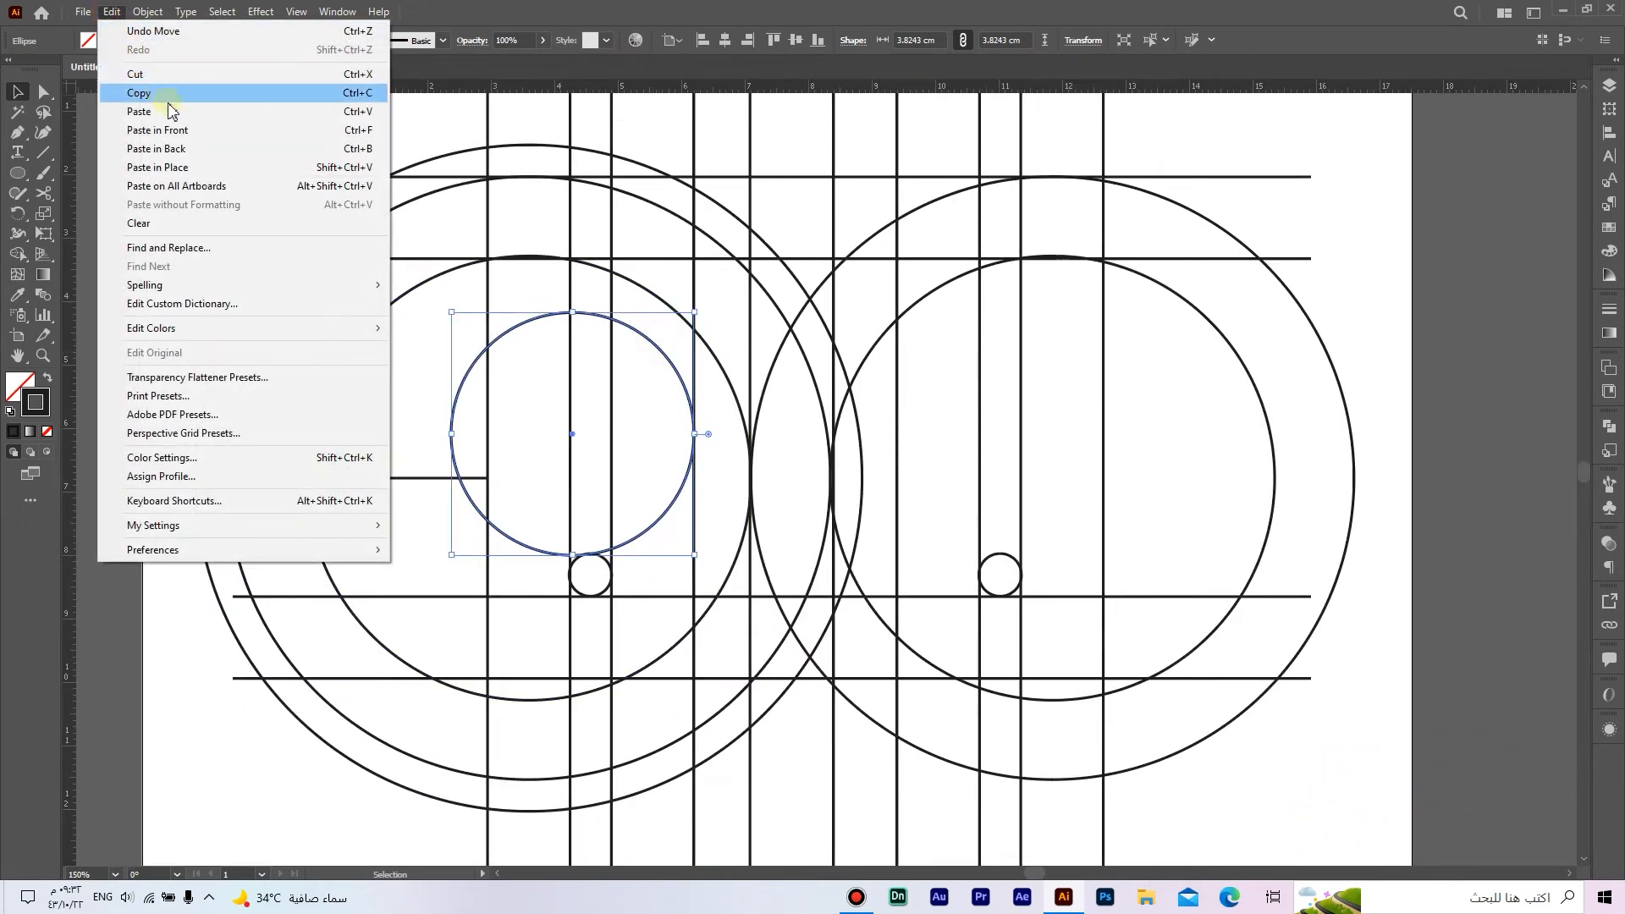
{"action": "left_click", "coordinate": [170, 100]}
{"action": "left_click", "coordinate": [110, 12]}
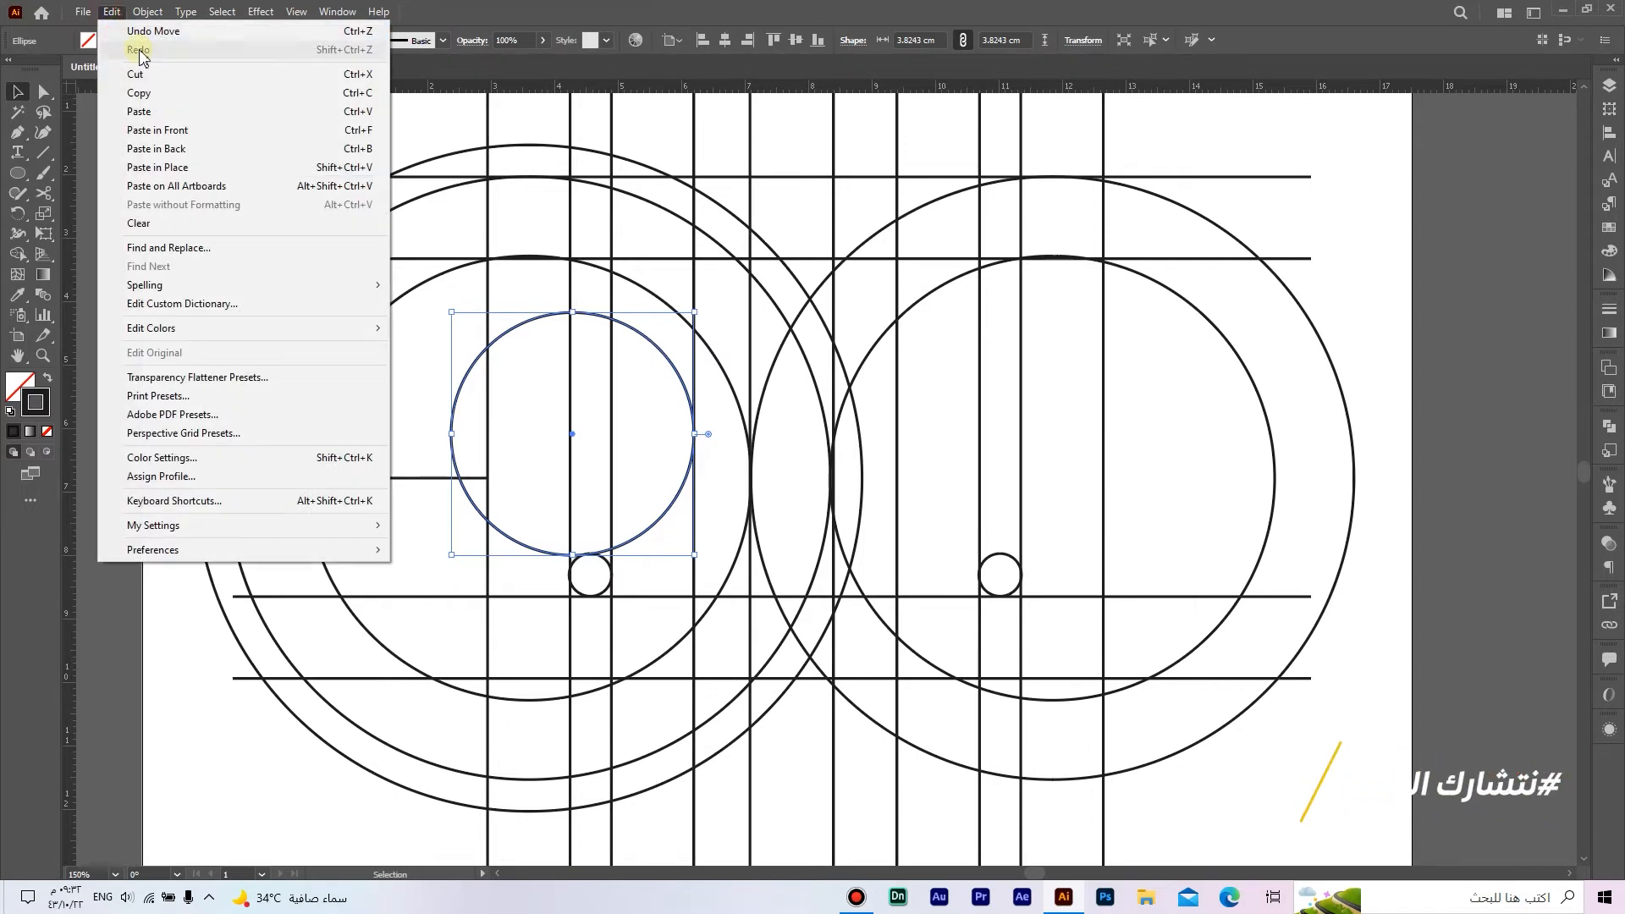
{"action": "left_click", "coordinate": [207, 134]}
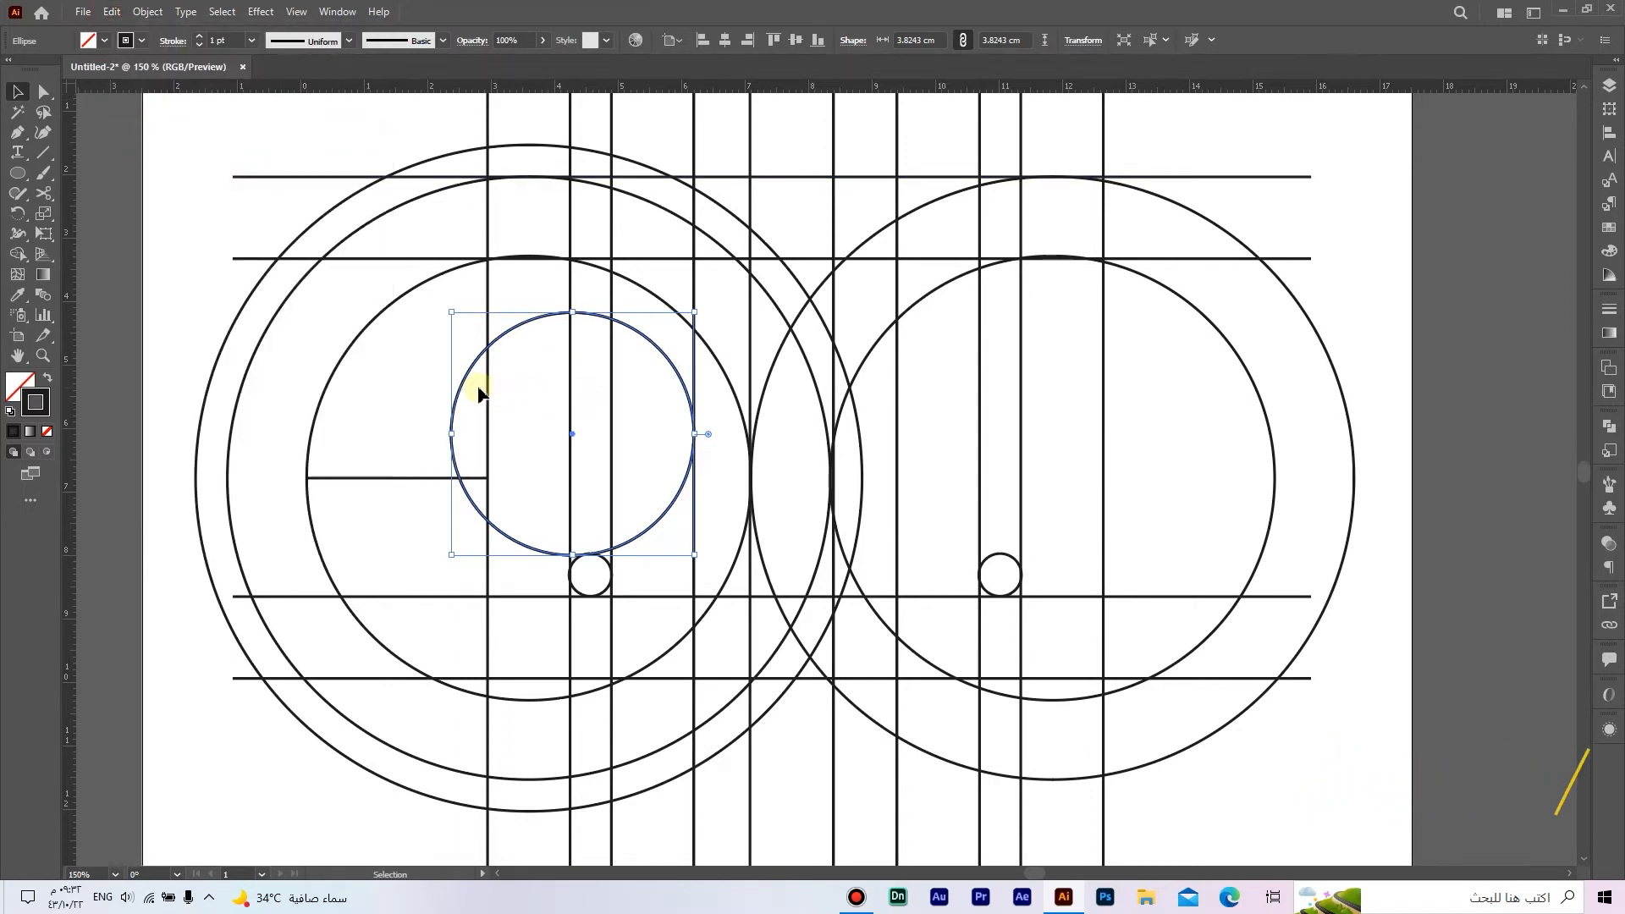
{"action": "left_click_drag", "start_coordinate": [472, 373], "coordinate": [513, 392]}
{"action": "left_click_drag", "start_coordinate": [811, 394], "coordinate": [907, 404]}
{"action": "left_click", "coordinate": [967, 440]}
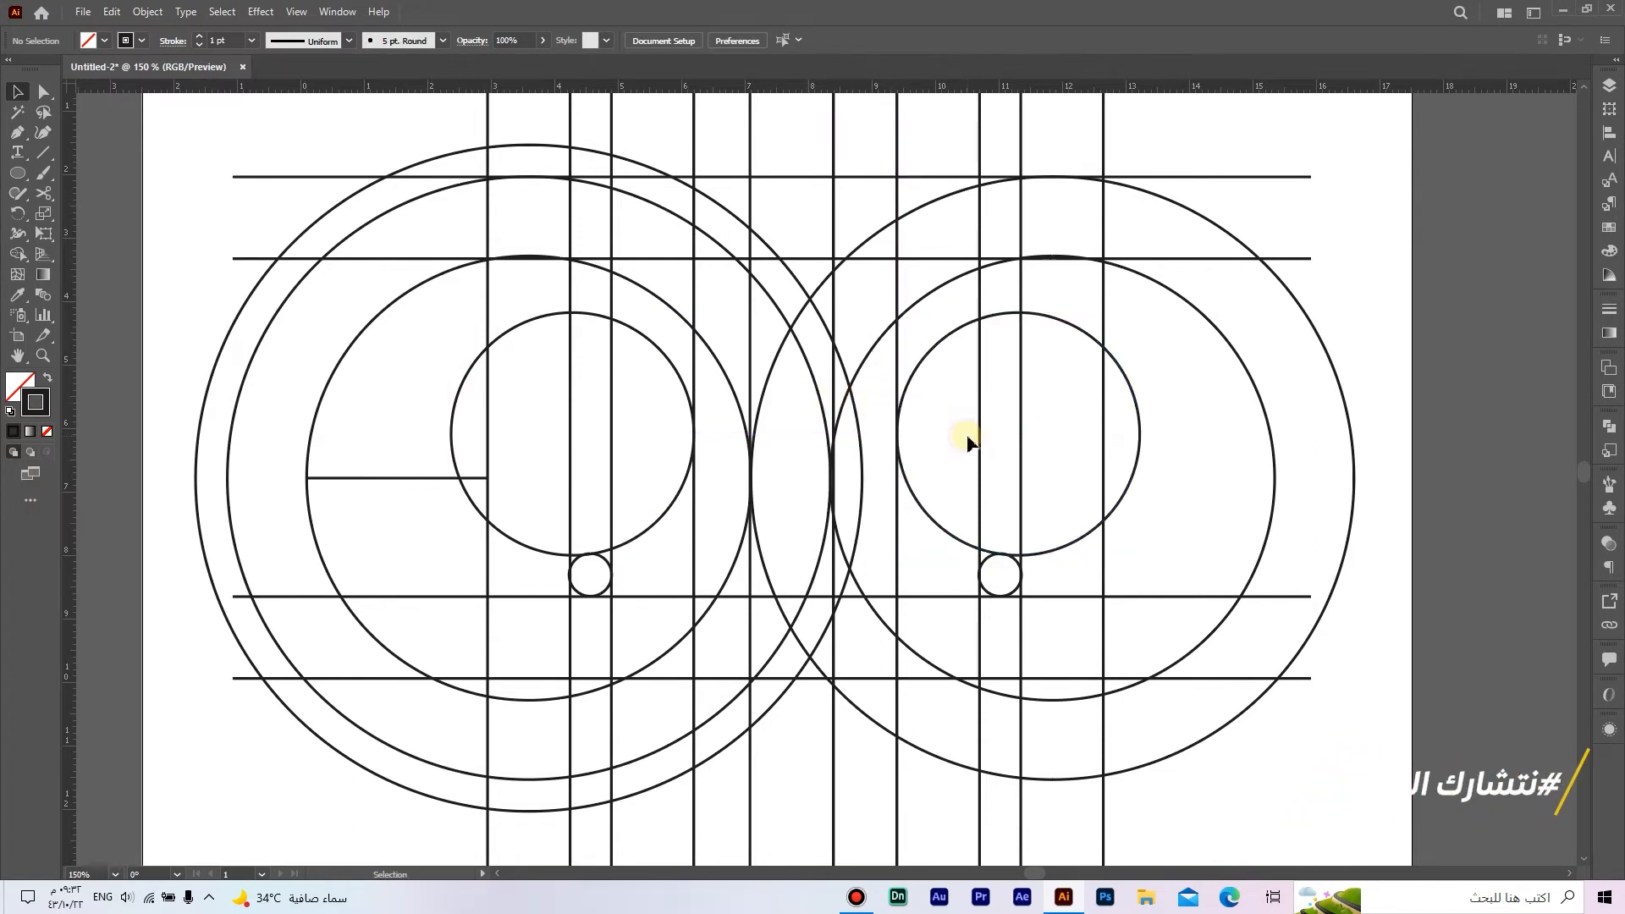
{"action": "scroll", "coordinate": [967, 440], "scroll_direction": "down", "scroll_amount": 1}
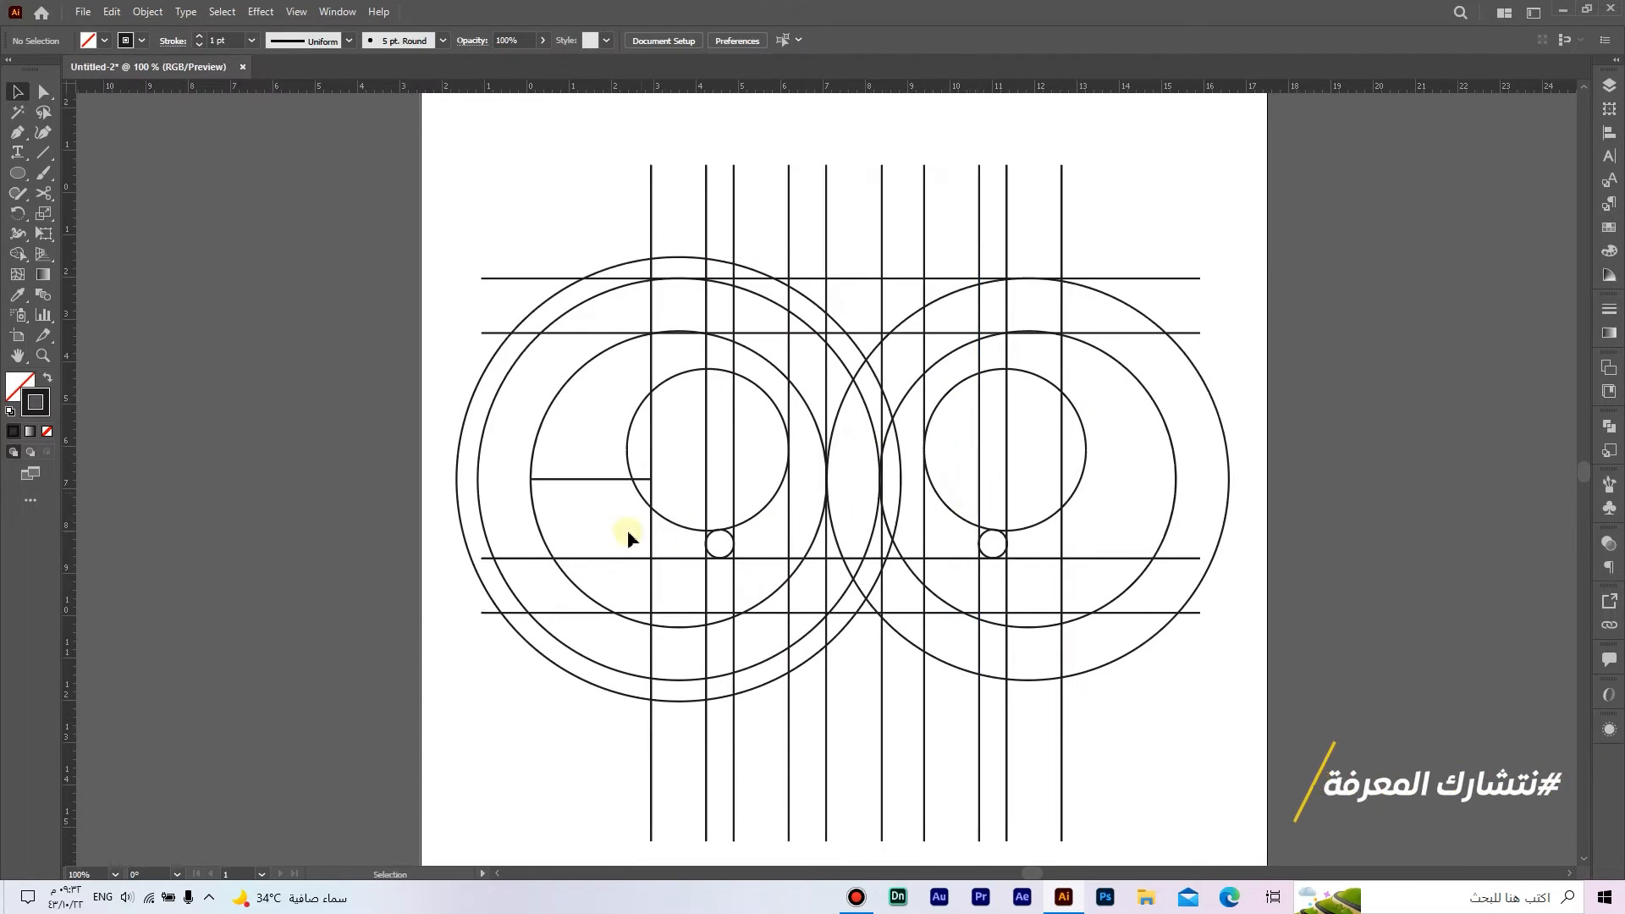
Step: Delete the short horizontal line inside the left circle group
{"action": "left_click", "coordinate": [588, 489]}
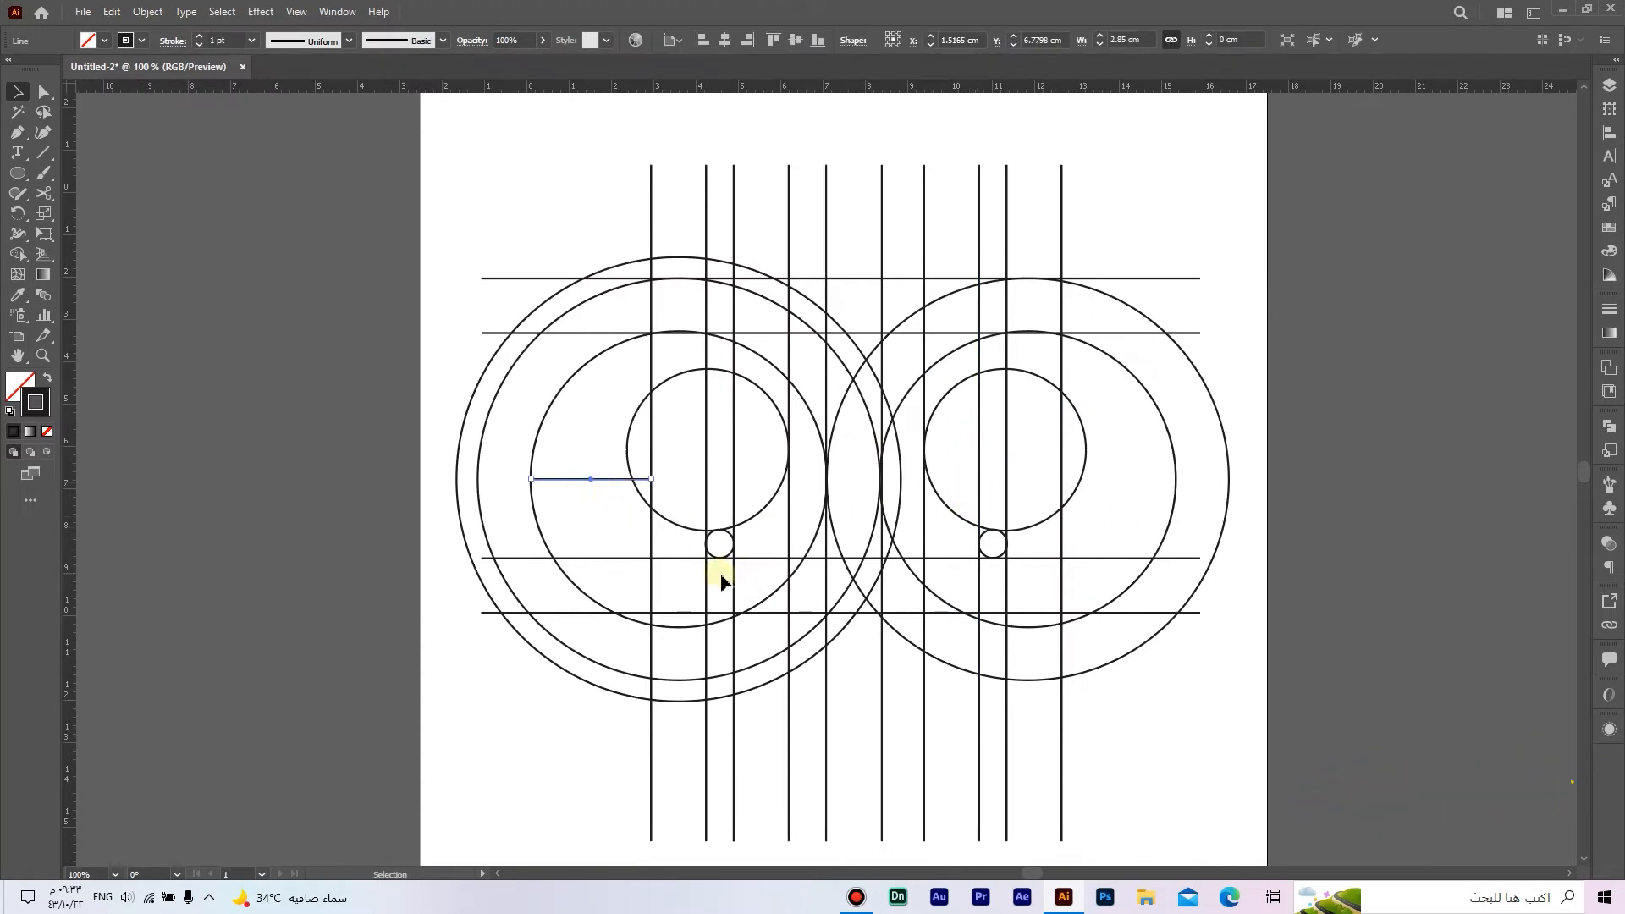
{"action": "key", "text": "Delete"}
{"action": "scroll", "coordinate": [968, 601], "scroll_direction": "down", "scroll_amount": 1}
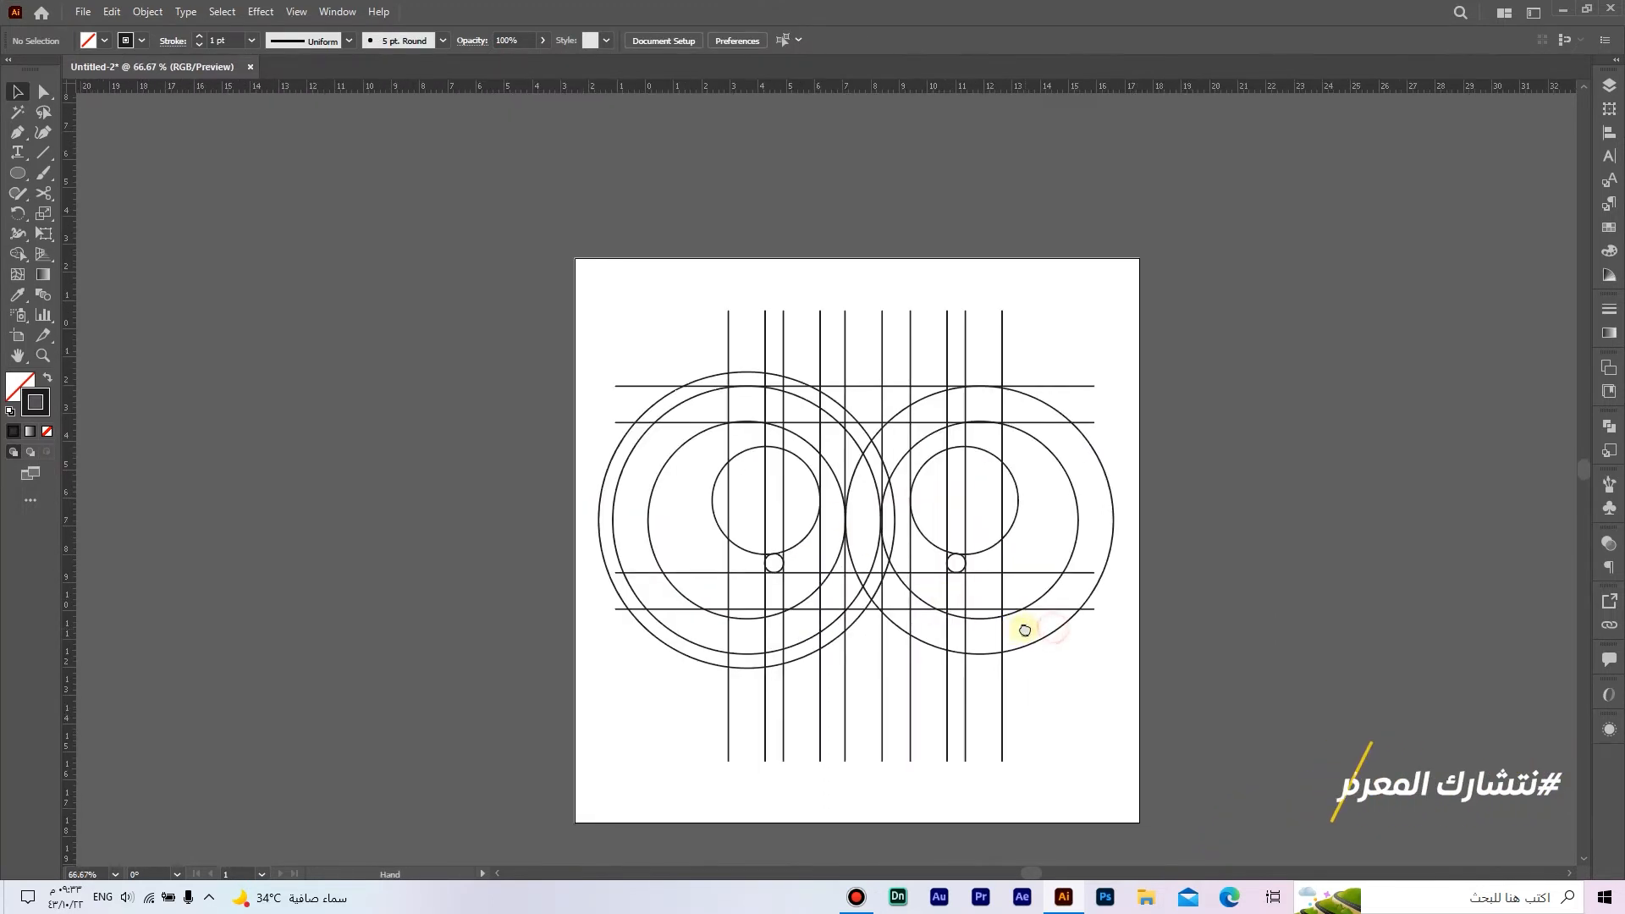
{"action": "scroll", "coordinate": [1026, 635], "scroll_direction": "up", "scroll_amount": 1}
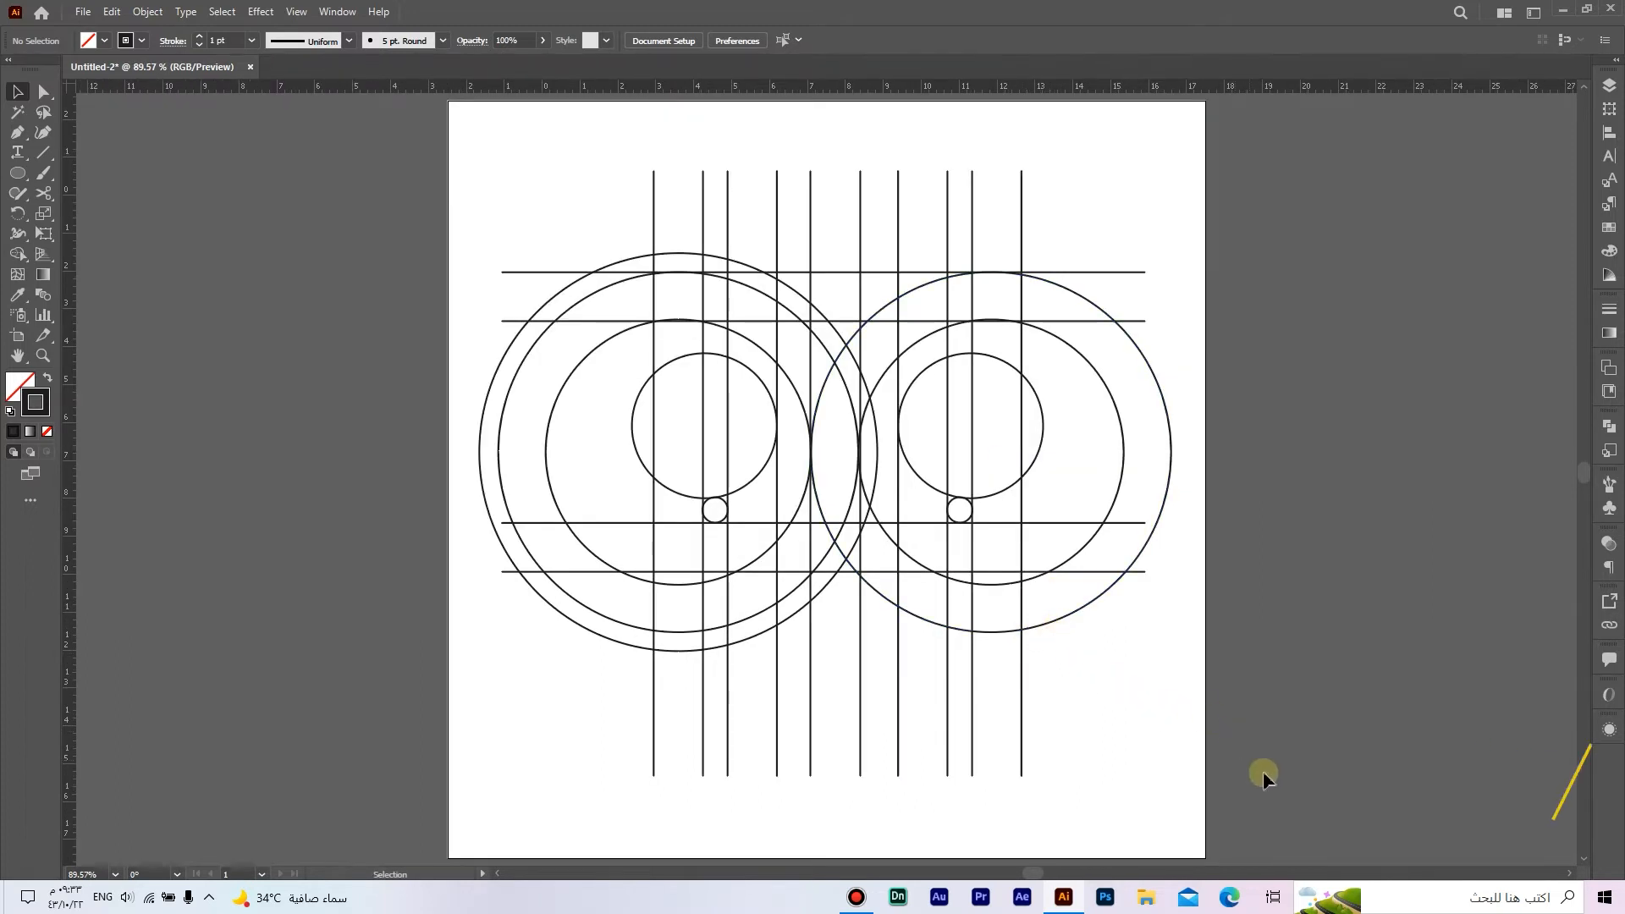
Step: Select all artwork and use Shape Builder with black fill and no stroke to merge the left stem between the first two vertical lines
{"action": "key", "text": "ctrl+a"}
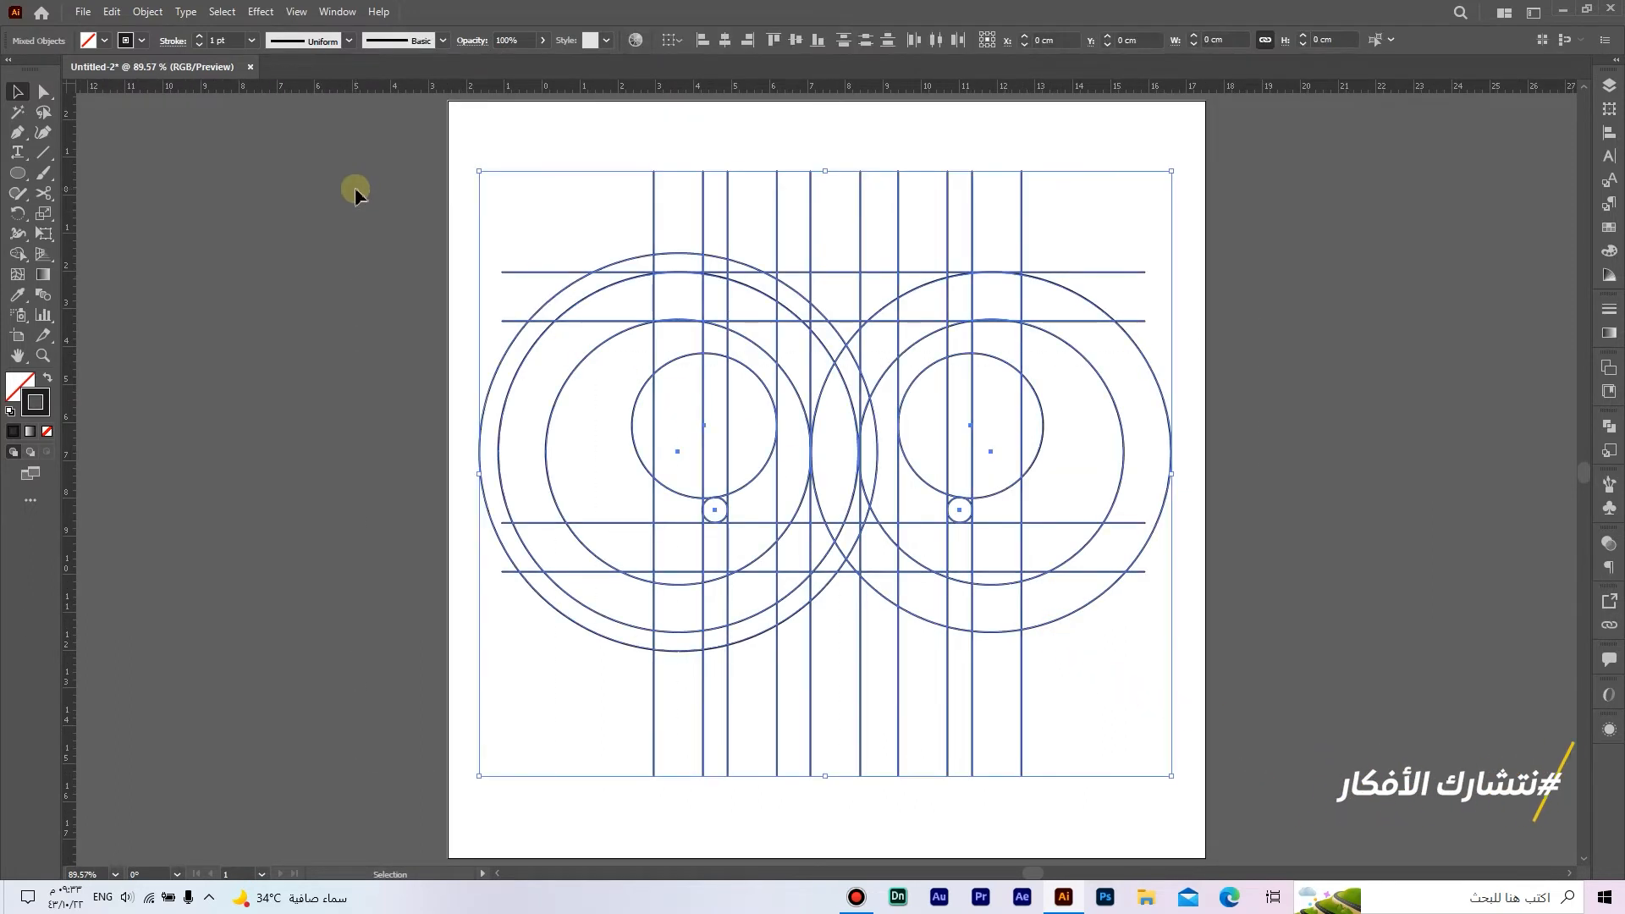
{"action": "left_click", "coordinate": [17, 256]}
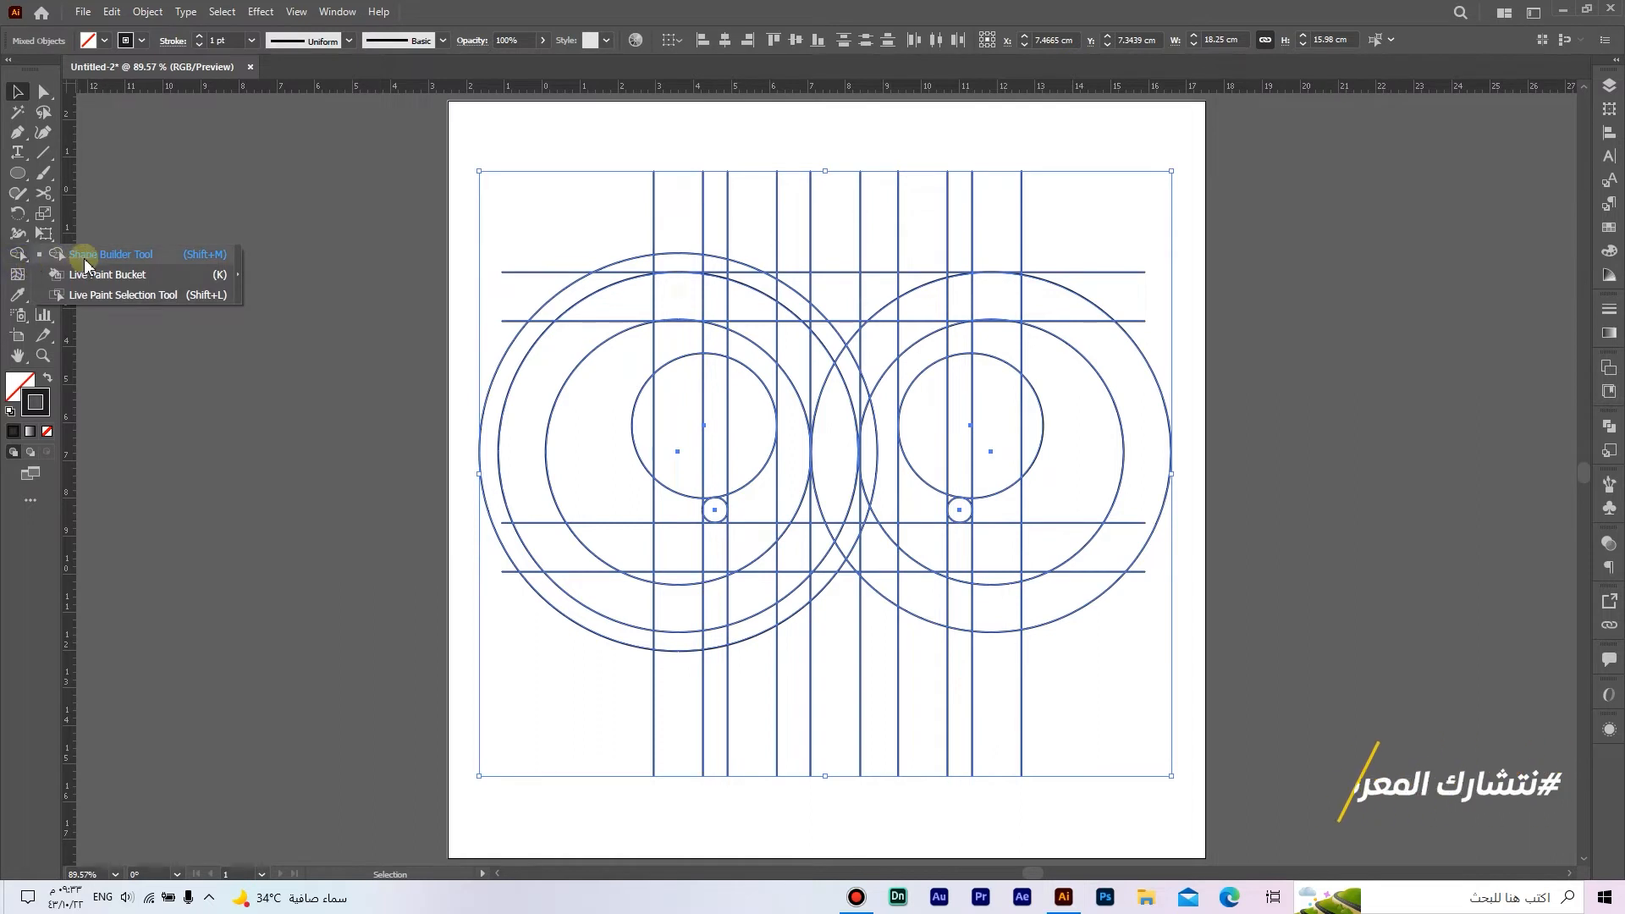
{"action": "left_click", "coordinate": [86, 265]}
{"action": "left_click", "coordinate": [47, 378]}
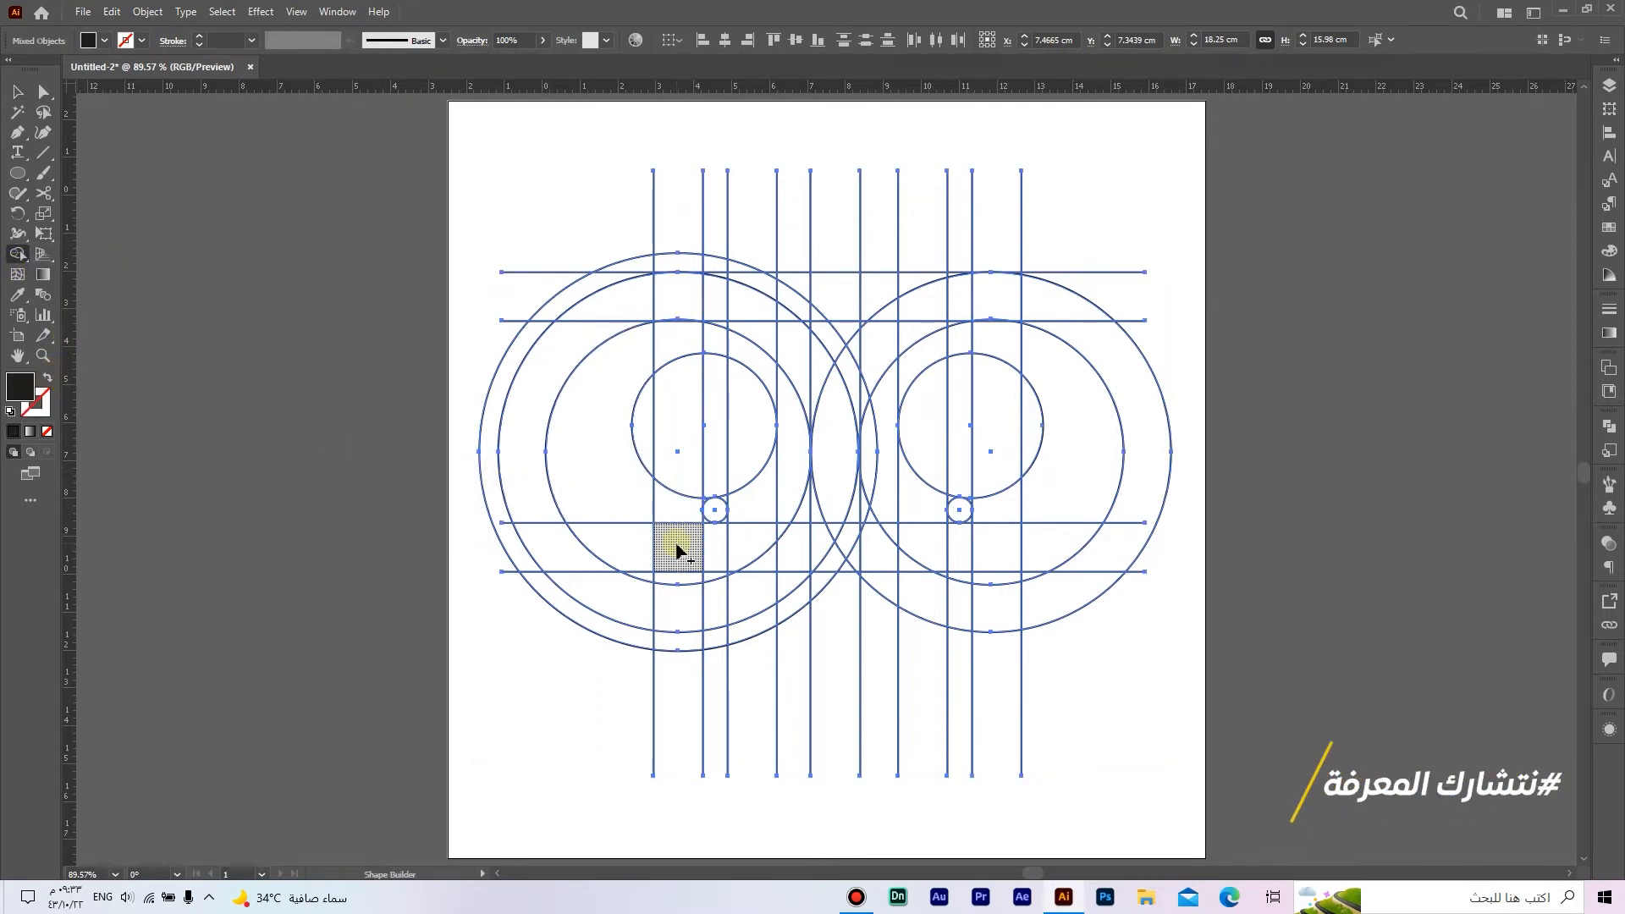
{"action": "left_click_drag", "start_coordinate": [677, 504], "coordinate": [670, 423]}
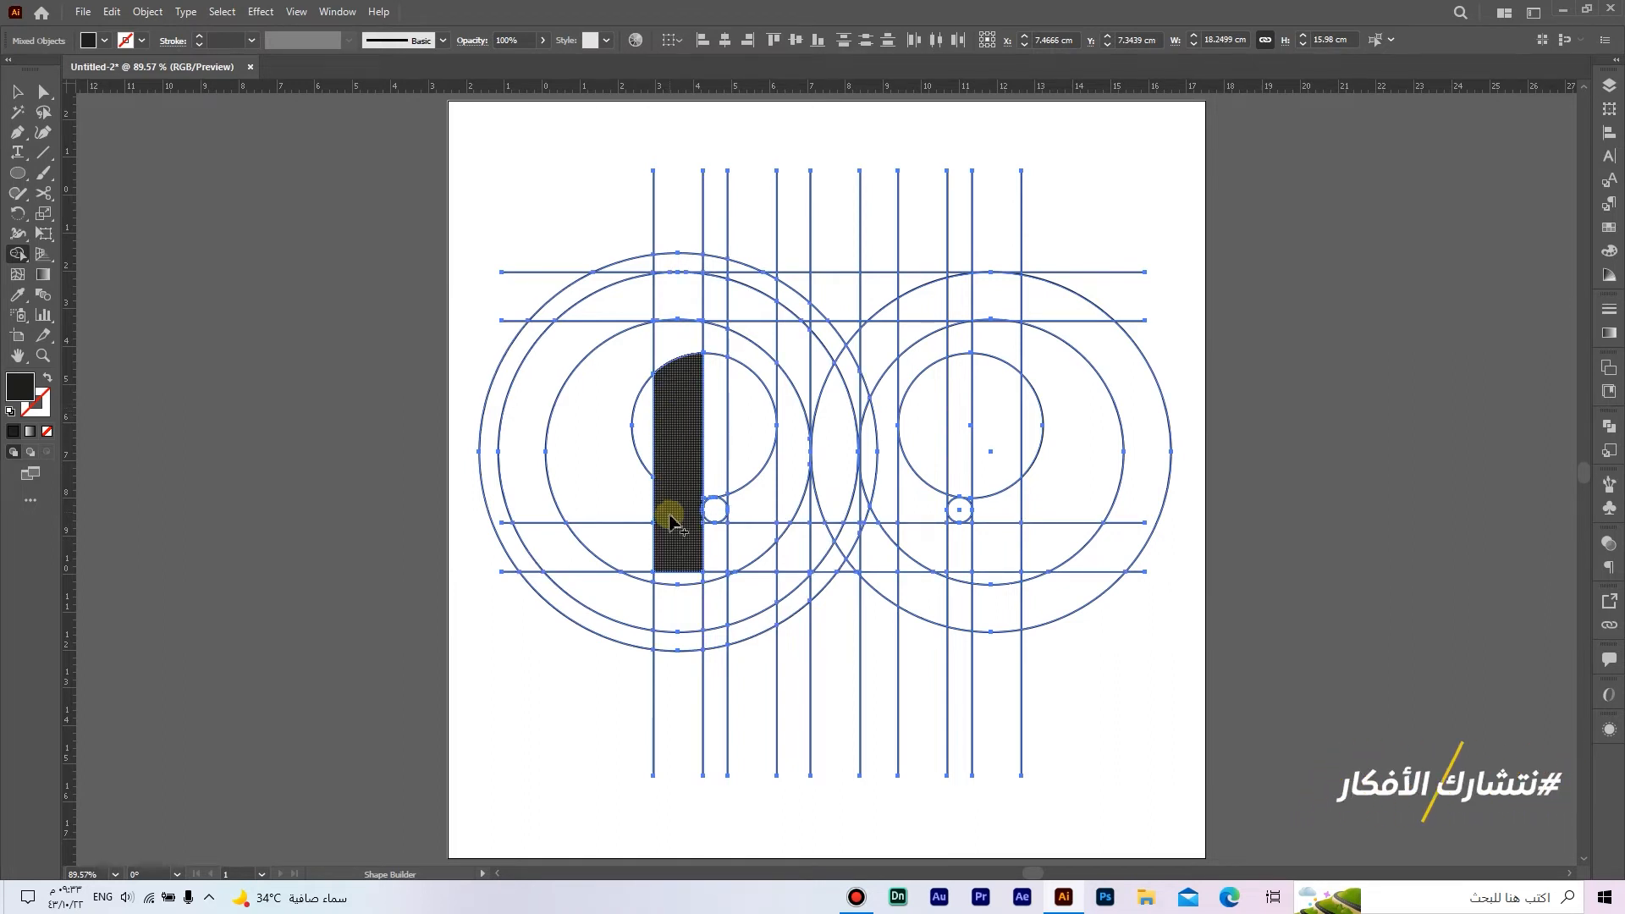
{"action": "left_click_drag", "start_coordinate": [678, 395], "coordinate": [679, 315]}
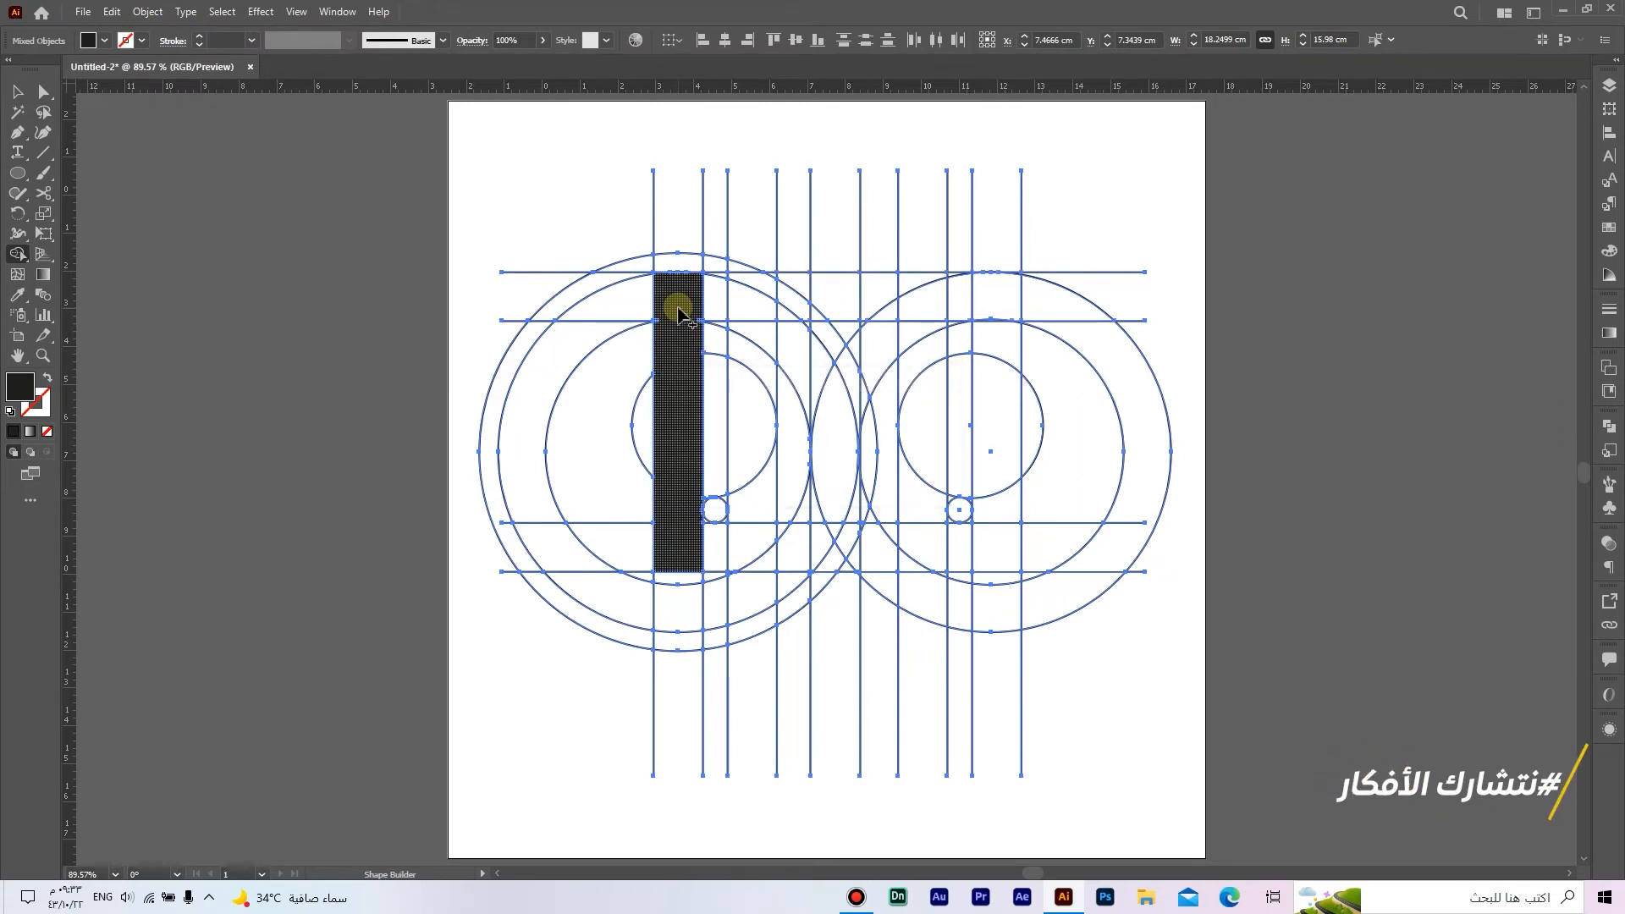
Step: Merge the base and the round-topped inner leg into the left stem, including the corner slivers beneath the small circle
{"action": "mouse_move", "coordinate": [688, 540]}
{"action": "left_mouse_down"}
{"action": "mouse_move", "coordinate": [749, 545]}
{"action": "mouse_move", "coordinate": [748, 498]}
{"action": "mouse_move", "coordinate": [760, 560]}
{"action": "mouse_move", "coordinate": [744, 454]}
{"action": "left_mouse_up"}
{"action": "scroll", "coordinate": [727, 524], "scroll_direction": "up", "scroll_amount": 5}
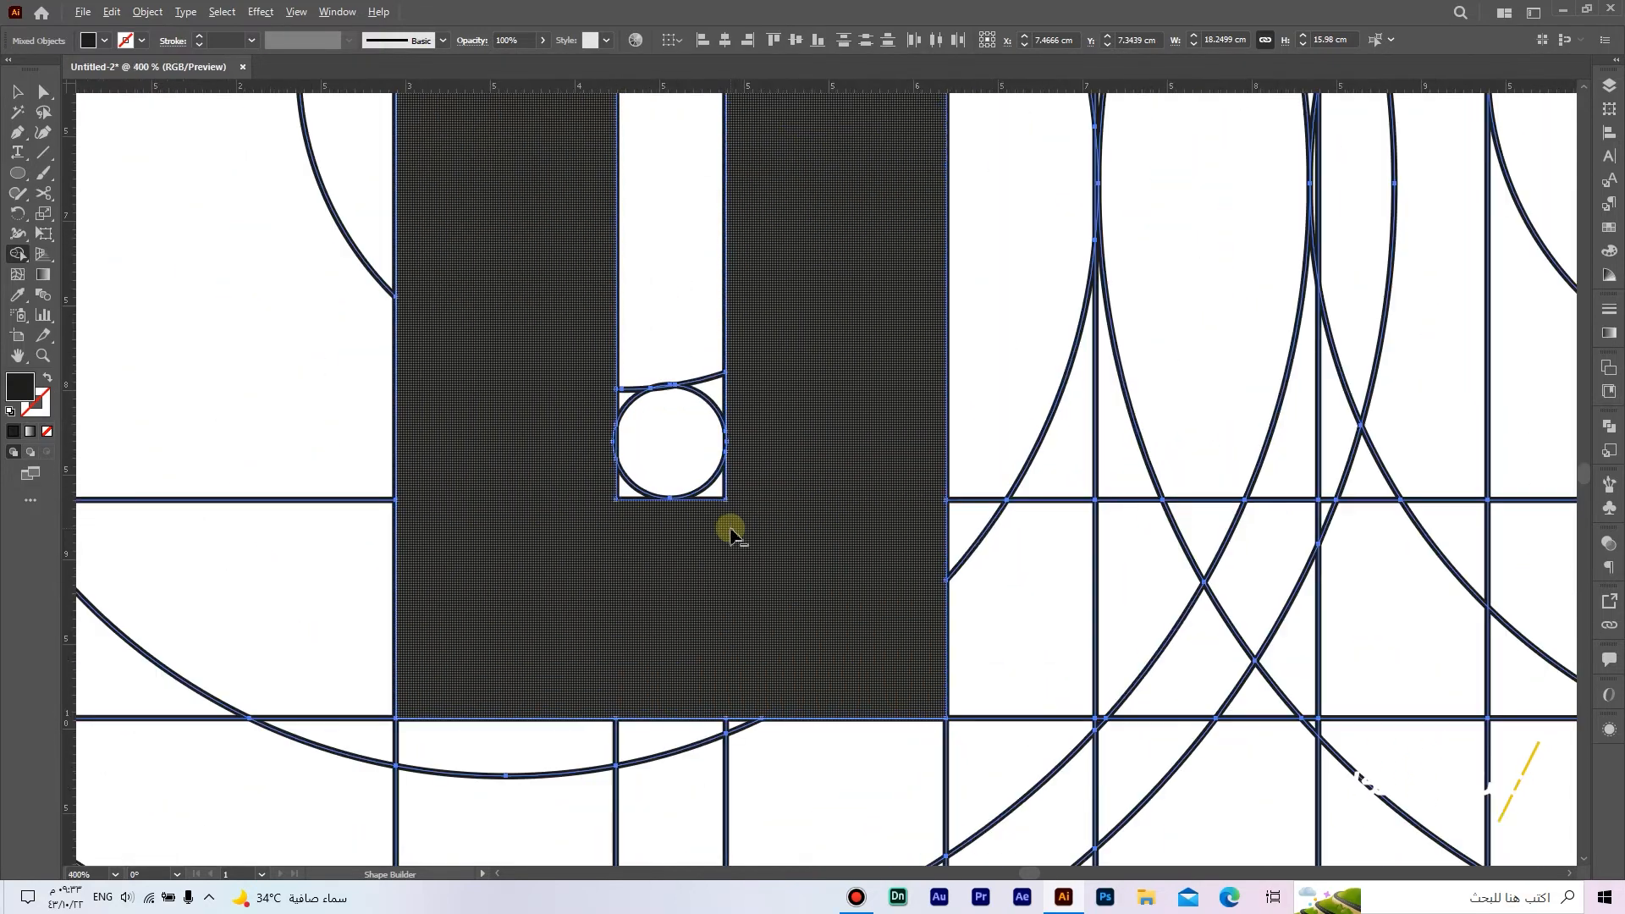
{"action": "scroll", "coordinate": [732, 534], "scroll_direction": "up", "scroll_amount": 2}
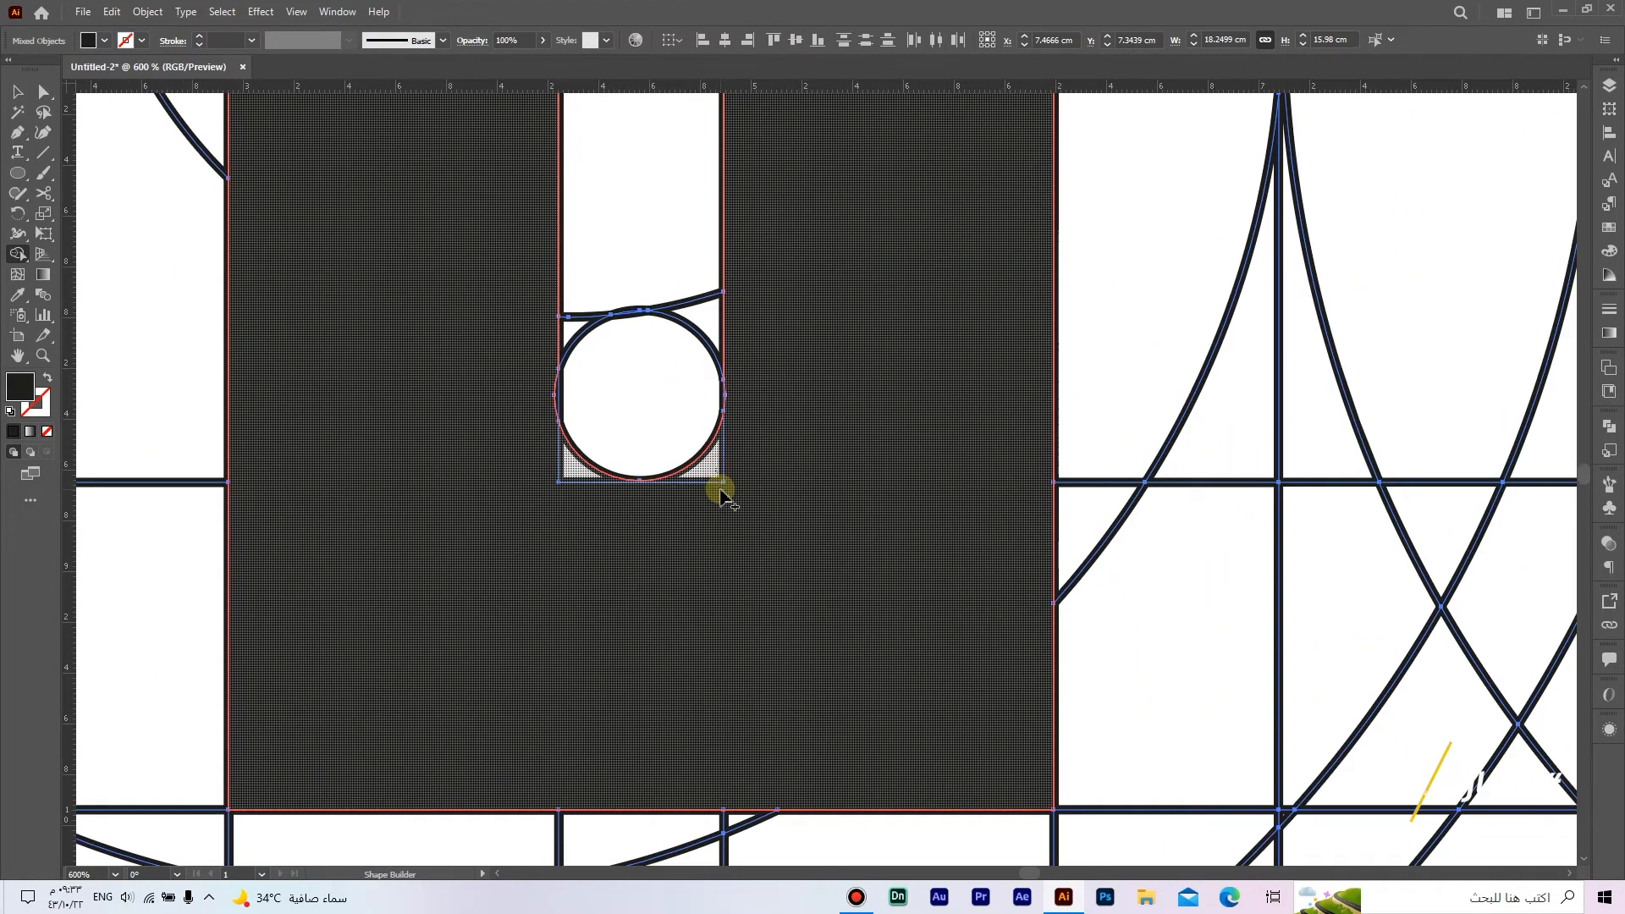
{"action": "left_click_drag", "start_coordinate": [720, 491], "coordinate": [722, 491]}
Step: Absorb the leftover segments inside the left stem and add the curved arm ending at the third horizontal line between the fifth and sixth verticals
{"action": "scroll", "coordinate": [722, 491], "scroll_direction": "down", "scroll_amount": 3}
{"action": "left_click_drag", "start_coordinate": [745, 393], "coordinate": [745, 484]}
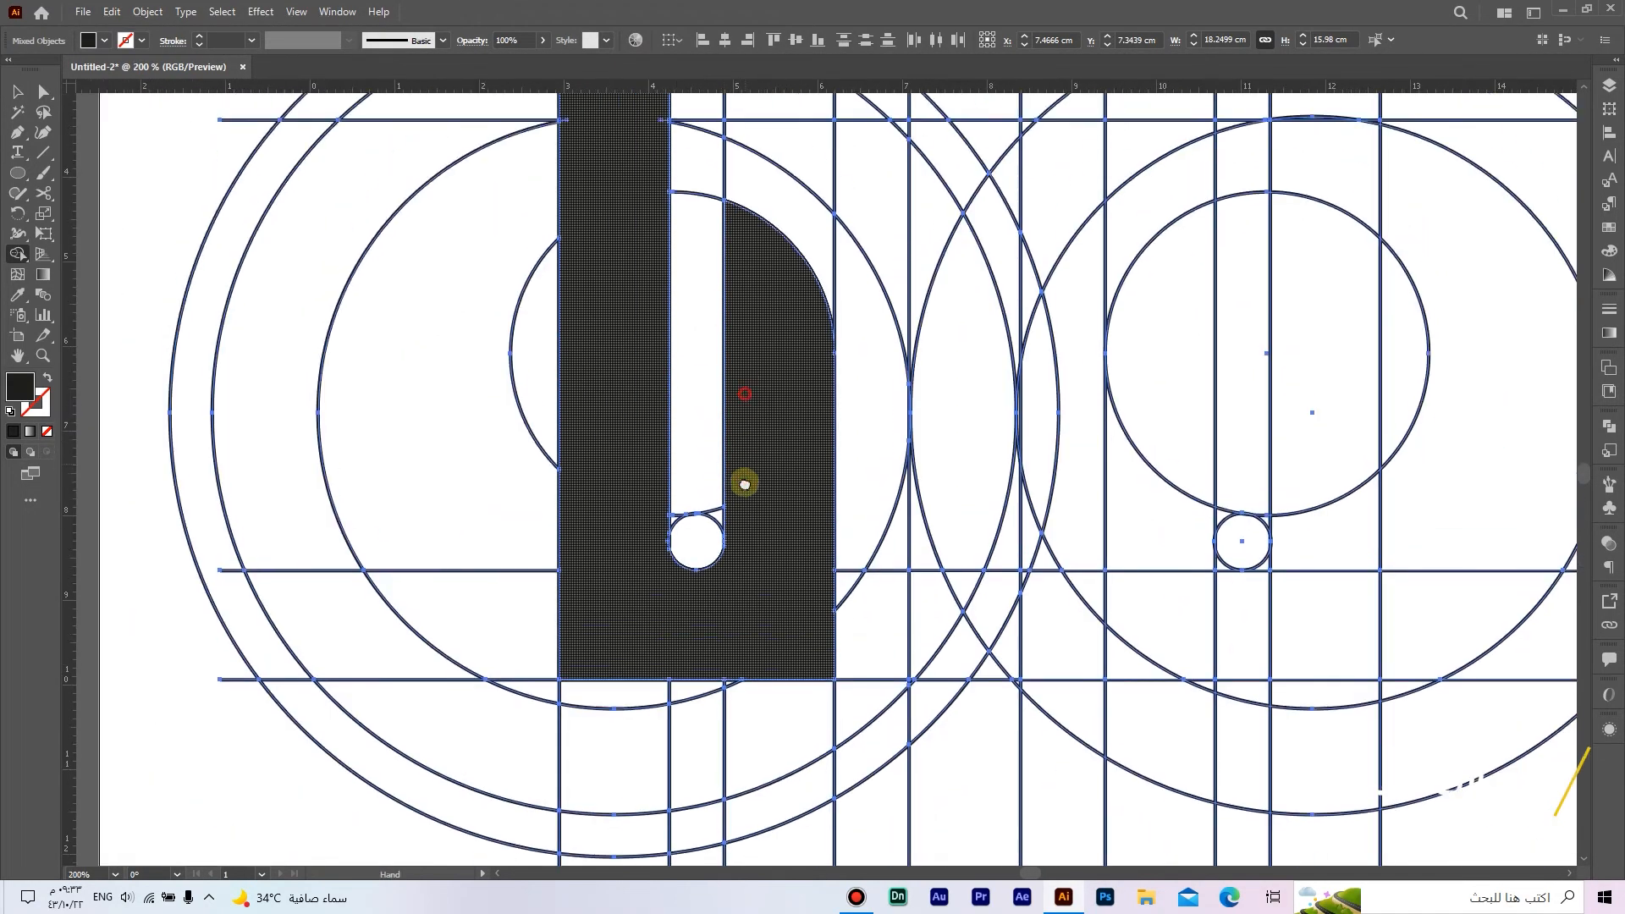
{"action": "scroll", "coordinate": [686, 330], "scroll_direction": "up", "scroll_amount": 4}
{"action": "scroll", "coordinate": [689, 352], "scroll_direction": "up", "scroll_amount": 3}
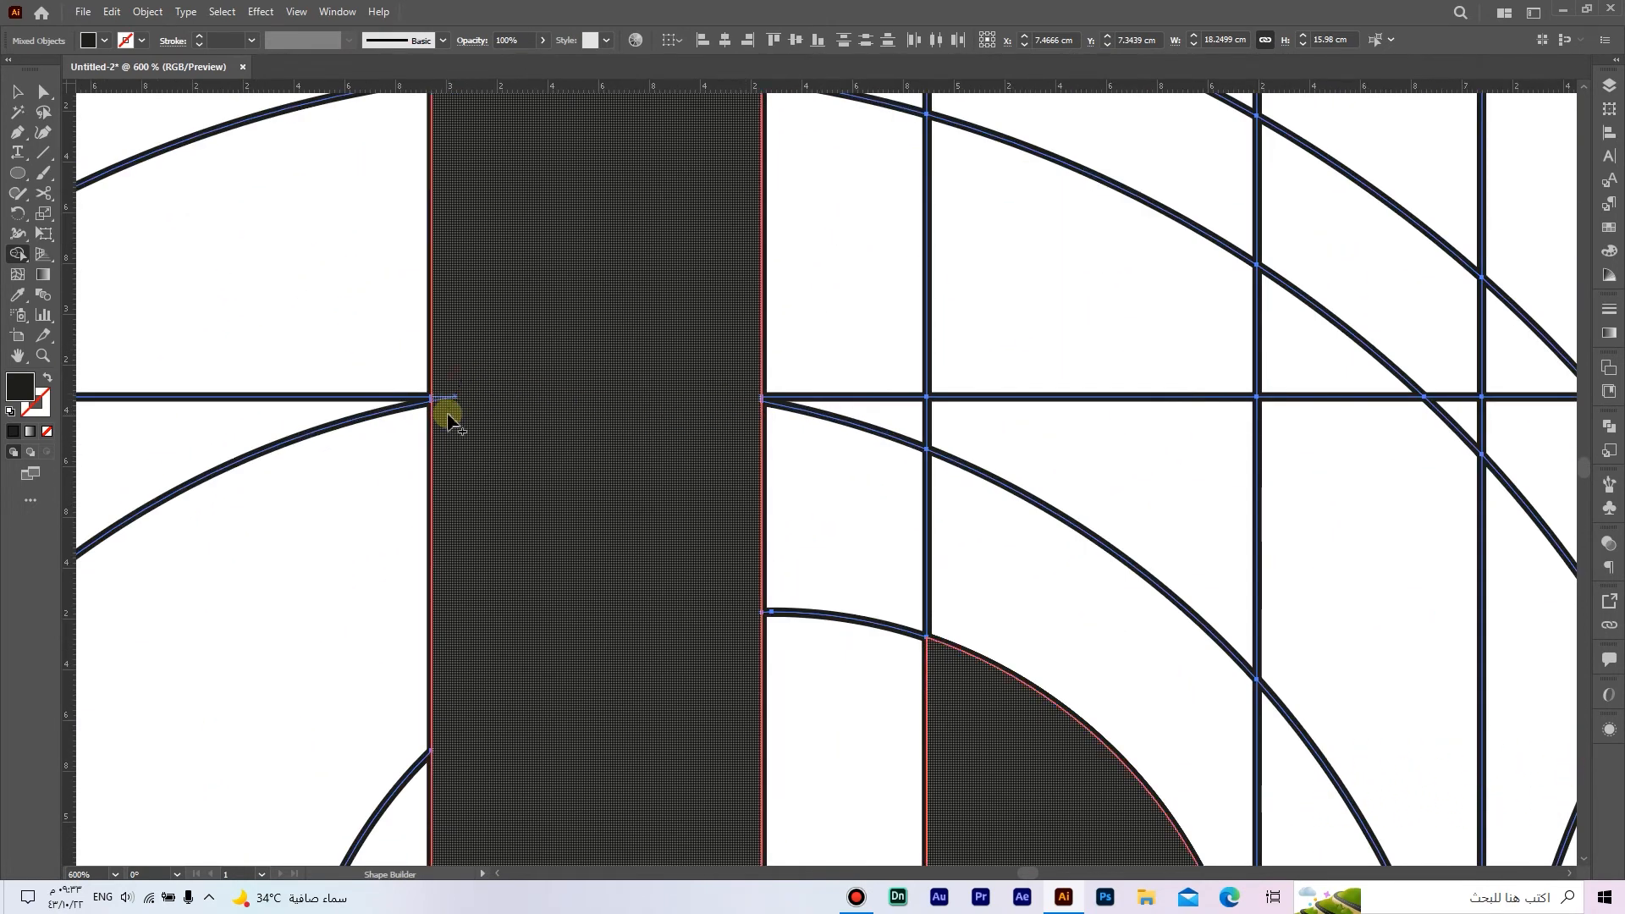
{"action": "scroll", "coordinate": [448, 419], "scroll_direction": "down", "scroll_amount": 4}
{"action": "mouse_move", "coordinate": [512, 425]}
{"action": "left_mouse_down"}
{"action": "mouse_move", "coordinate": [544, 319]}
{"action": "mouse_move", "coordinate": [579, 305]}
{"action": "left_mouse_up"}
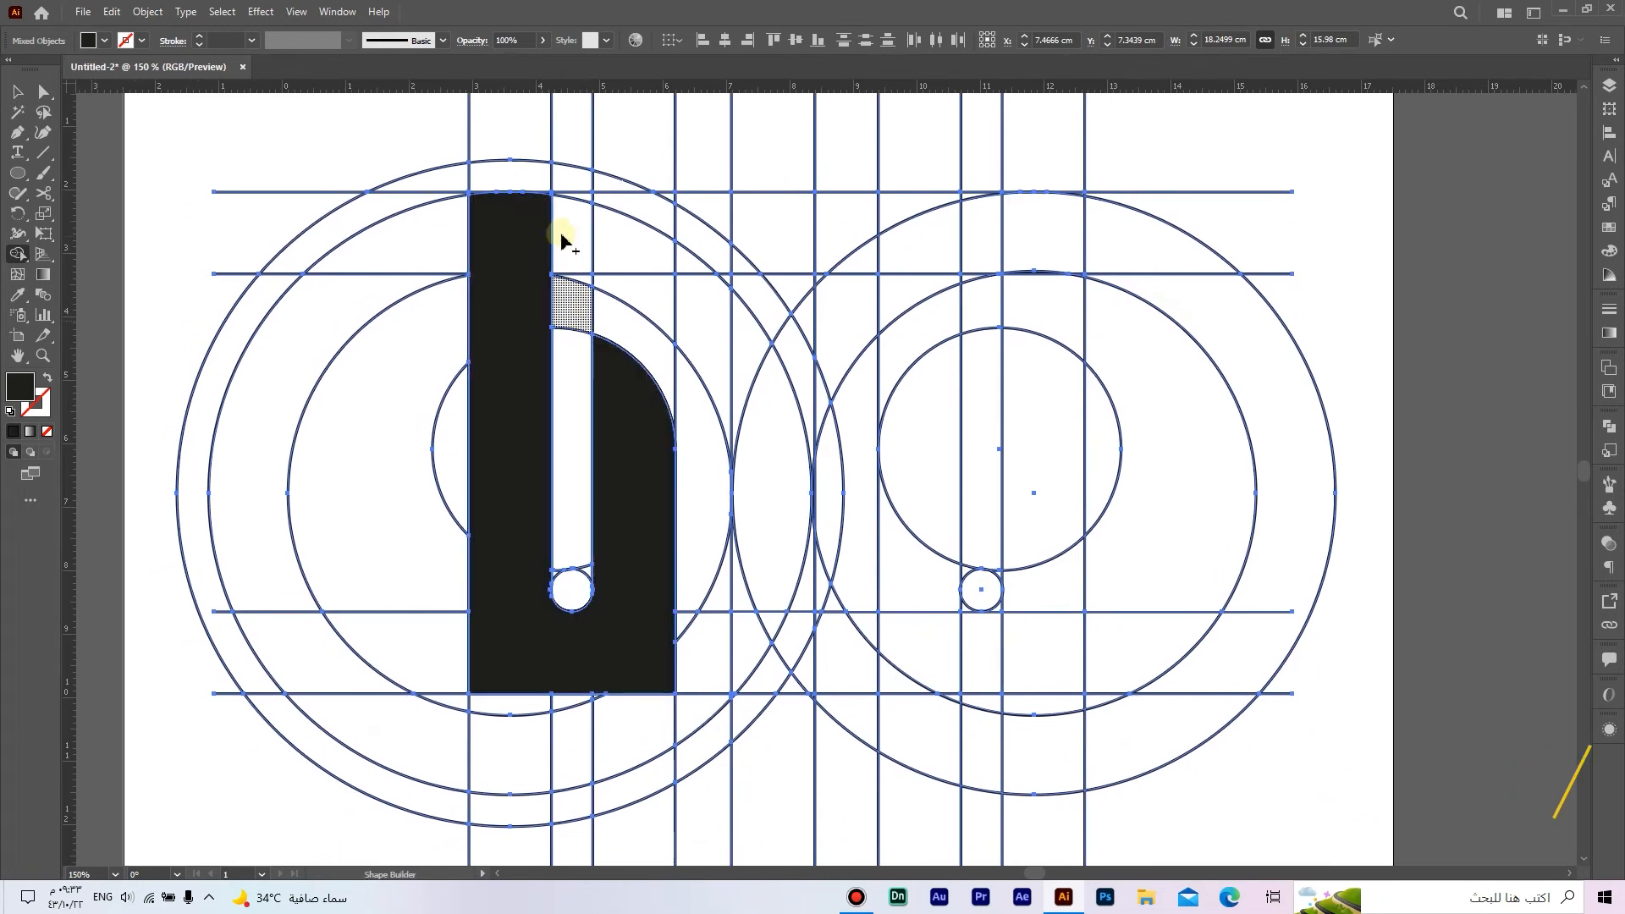
{"action": "mouse_move", "coordinate": [537, 214]}
{"action": "left_mouse_down"}
{"action": "mouse_move", "coordinate": [635, 254]}
{"action": "mouse_move", "coordinate": [583, 272]}
{"action": "mouse_move", "coordinate": [703, 302]}
{"action": "mouse_move", "coordinate": [704, 349]}
{"action": "mouse_move", "coordinate": [769, 443]}
{"action": "mouse_move", "coordinate": [773, 417]}
{"action": "left_mouse_up"}
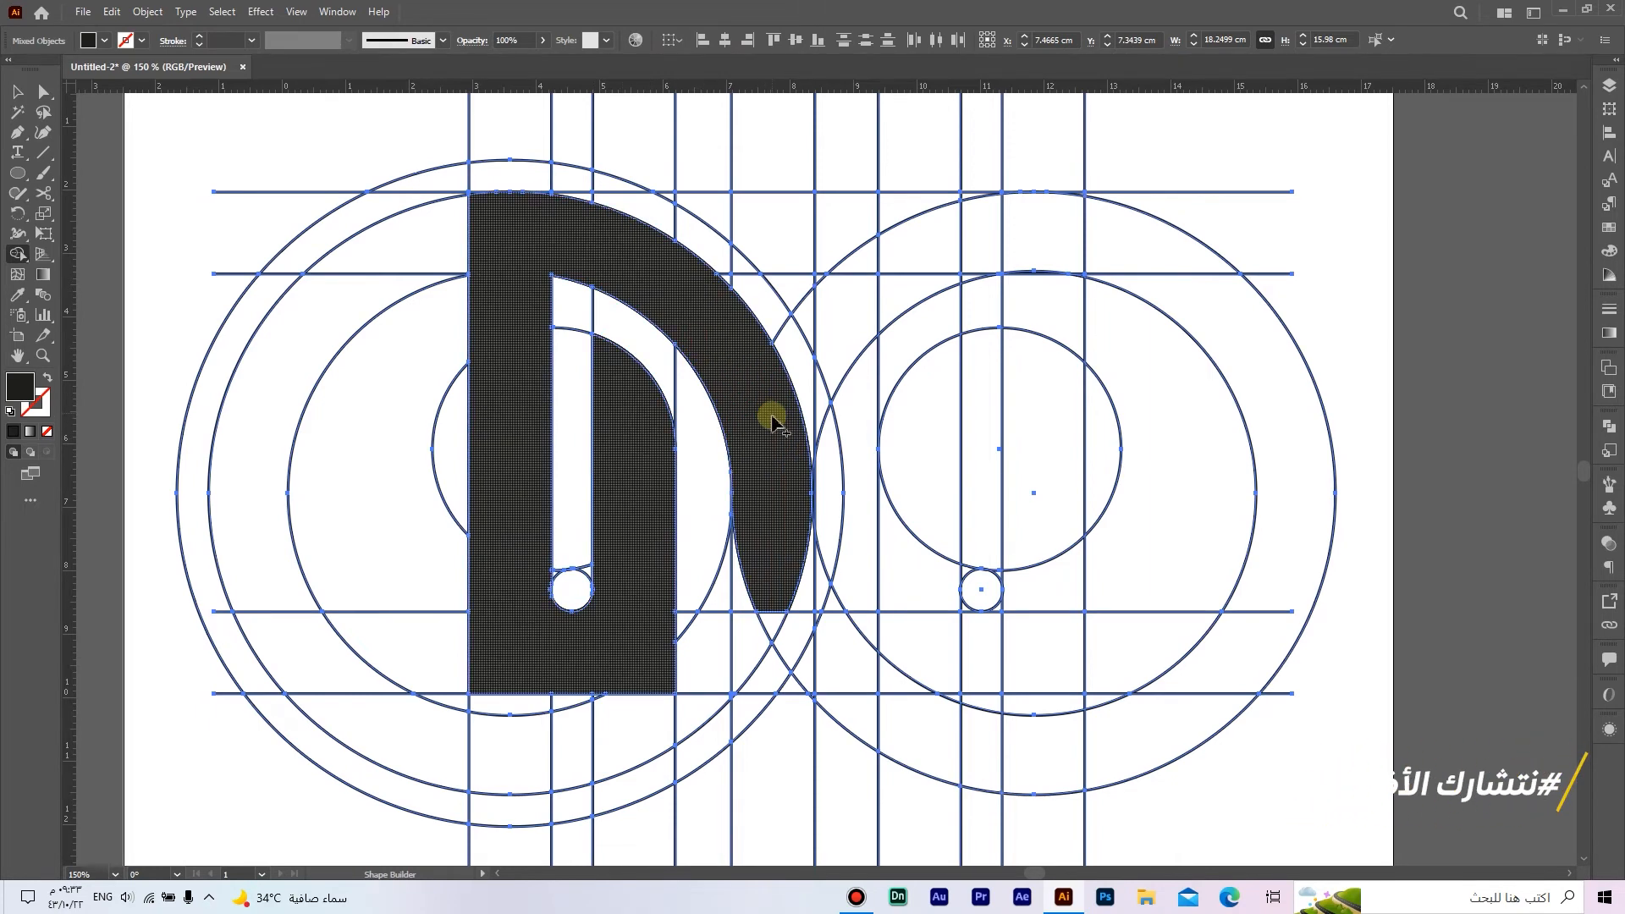
{"action": "left_click_drag", "start_coordinate": [804, 596], "coordinate": [764, 578]}
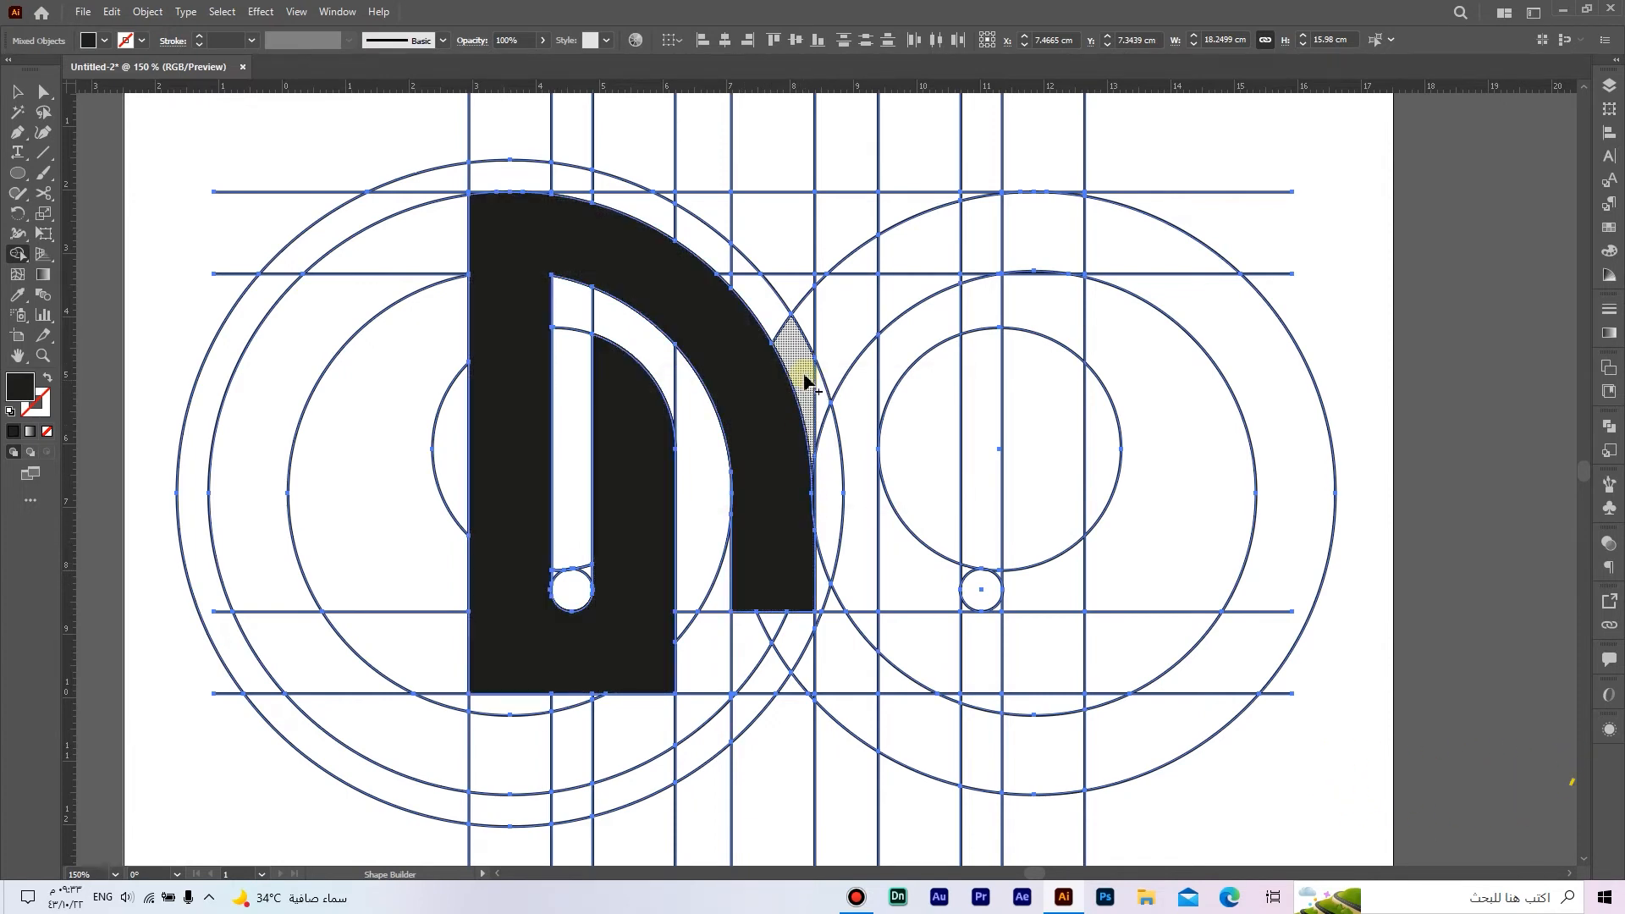
Step: Merge the right arch from the left group's outermost circle to the tenth vertical line, including the upper part of the right stem
{"action": "left_click", "coordinate": [819, 317]}
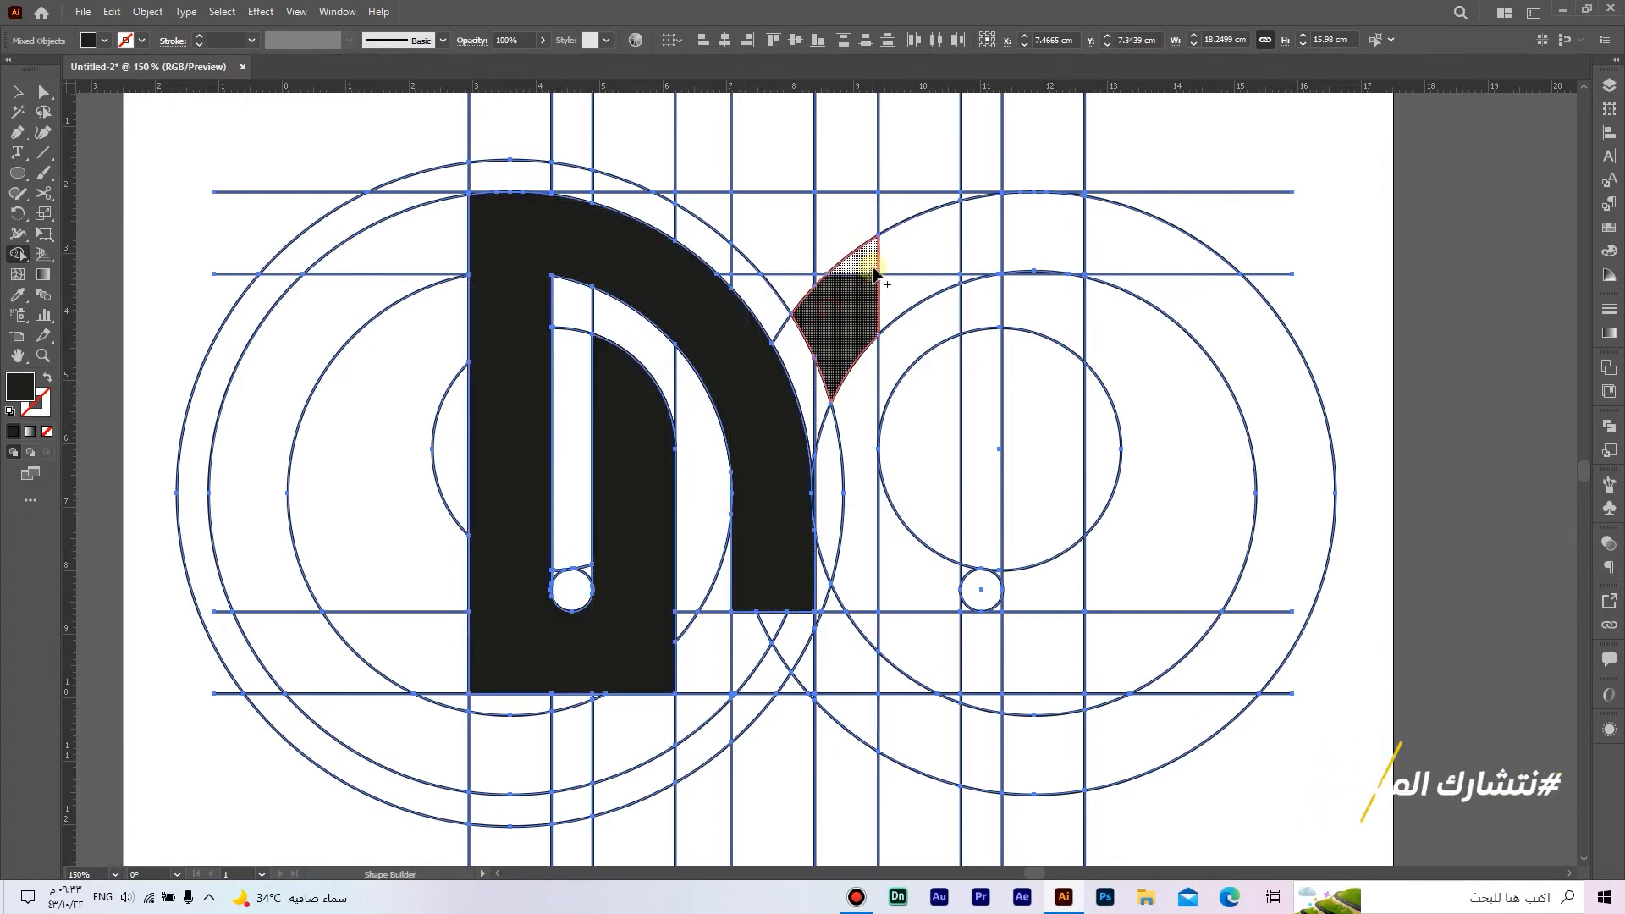
{"action": "left_click_drag", "start_coordinate": [897, 281], "coordinate": [856, 296]}
{"action": "mouse_move", "coordinate": [978, 258]}
{"action": "left_mouse_down"}
{"action": "mouse_move", "coordinate": [937, 258]}
{"action": "mouse_move", "coordinate": [1049, 244]}
{"action": "mouse_move", "coordinate": [1042, 374]}
{"action": "left_mouse_up"}
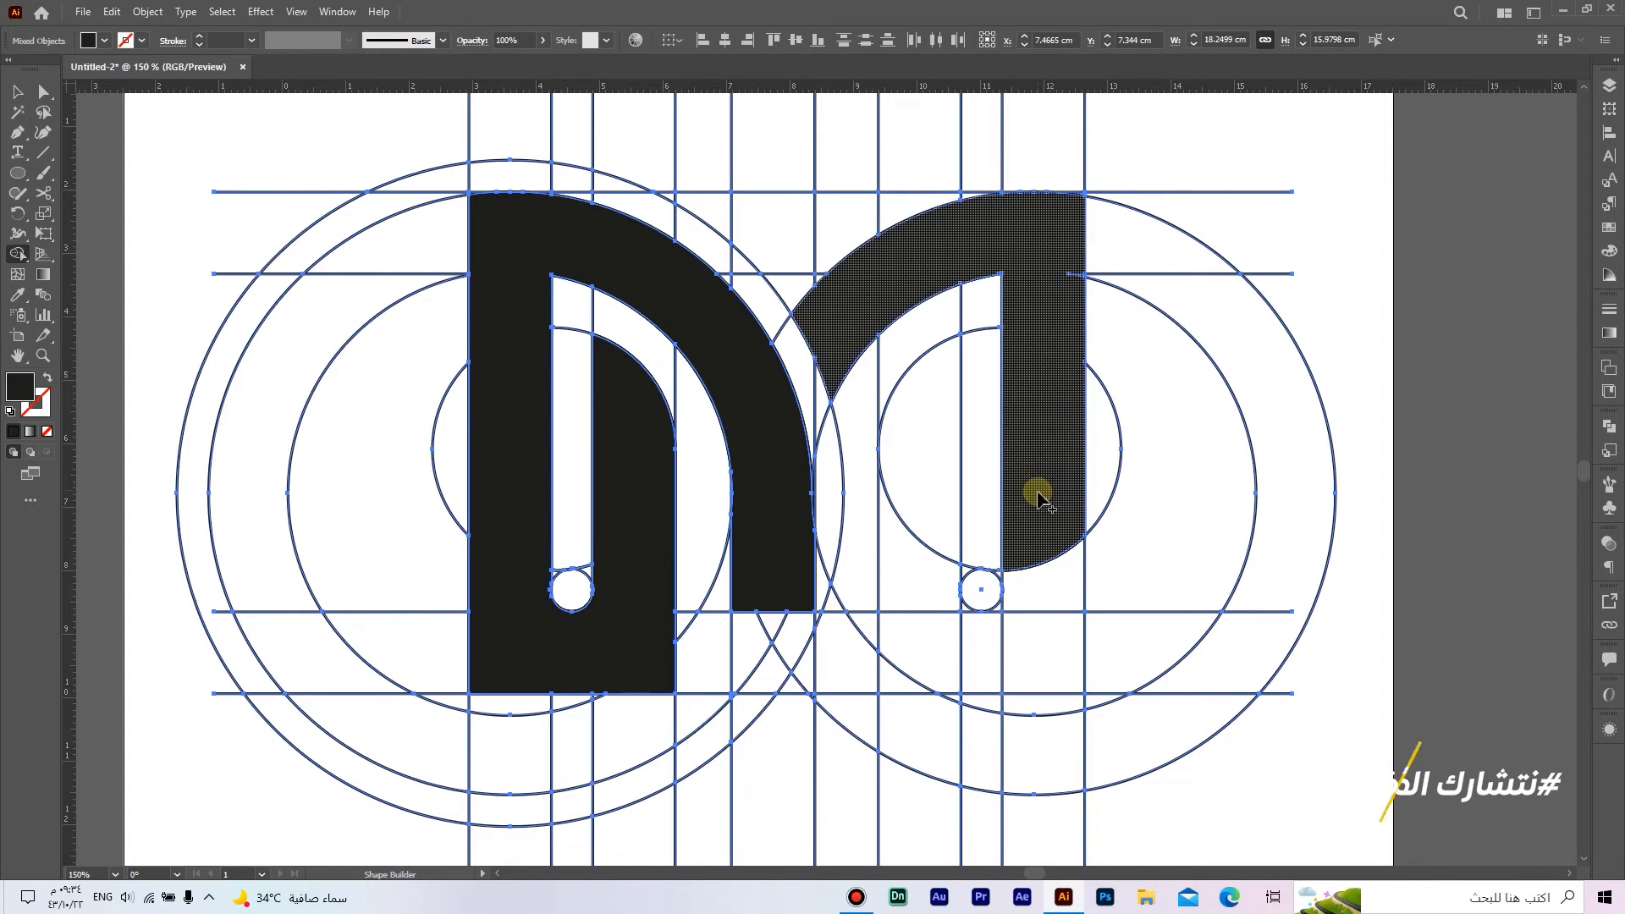
Step: Extend the right stem to the fourth horizontal line and merge its base, round-topped inner leg and the corners beneath the small circle
{"action": "mouse_move", "coordinate": [1033, 489]}
{"action": "left_mouse_down"}
{"action": "mouse_move", "coordinate": [1046, 648]}
{"action": "mouse_move", "coordinate": [944, 654]}
{"action": "left_mouse_up"}
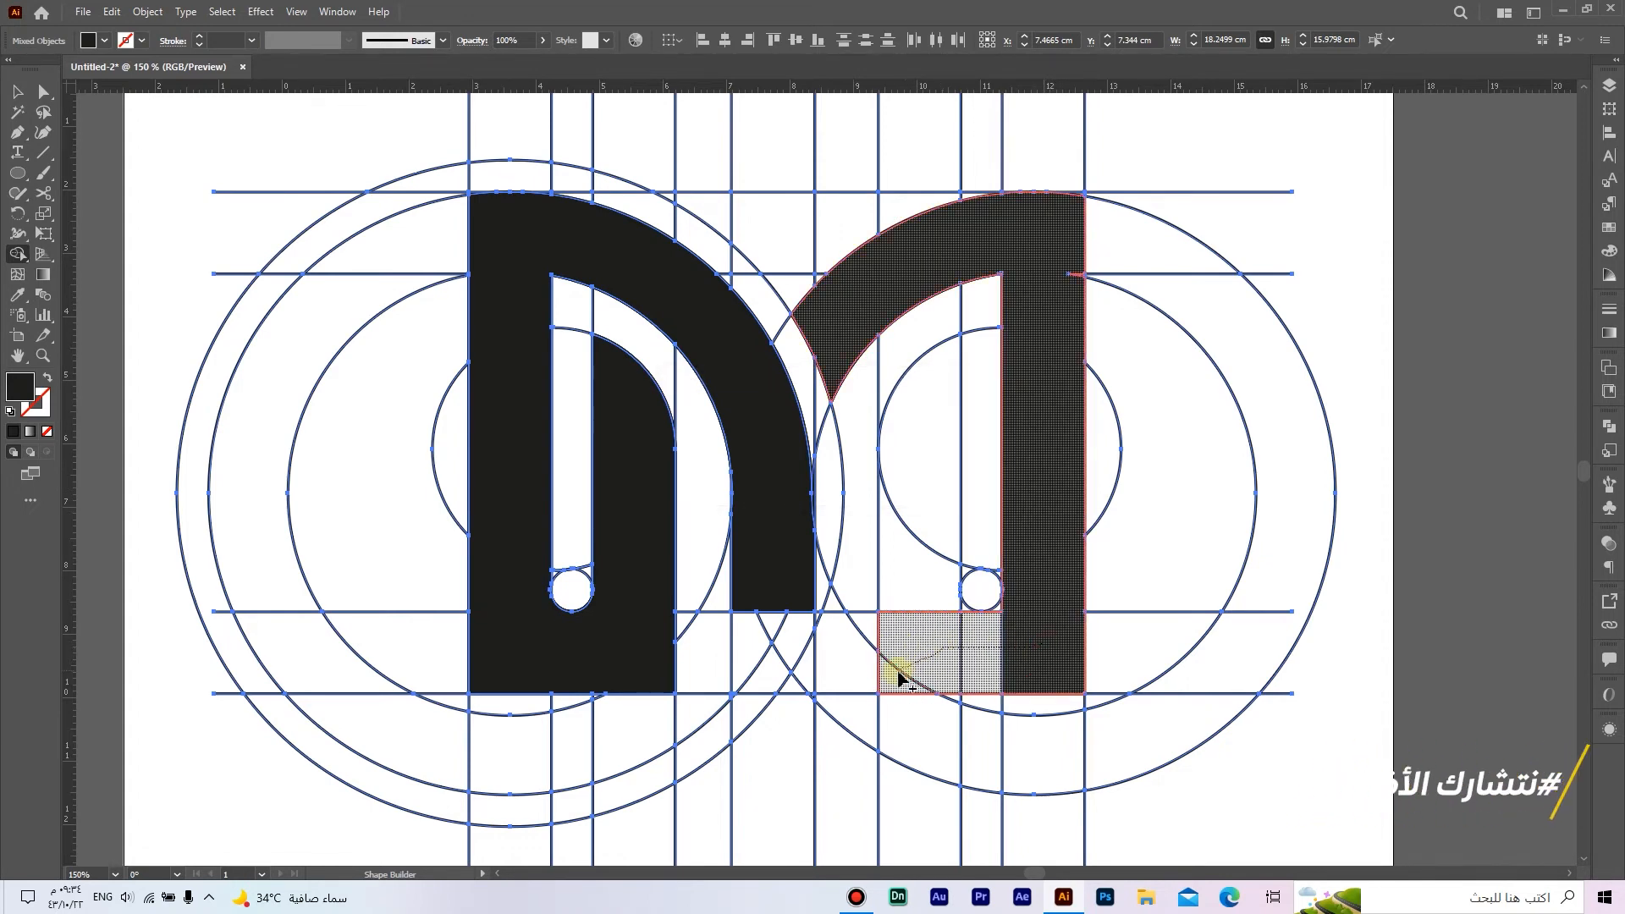
{"action": "left_click_drag", "start_coordinate": [896, 680], "coordinate": [891, 665]}
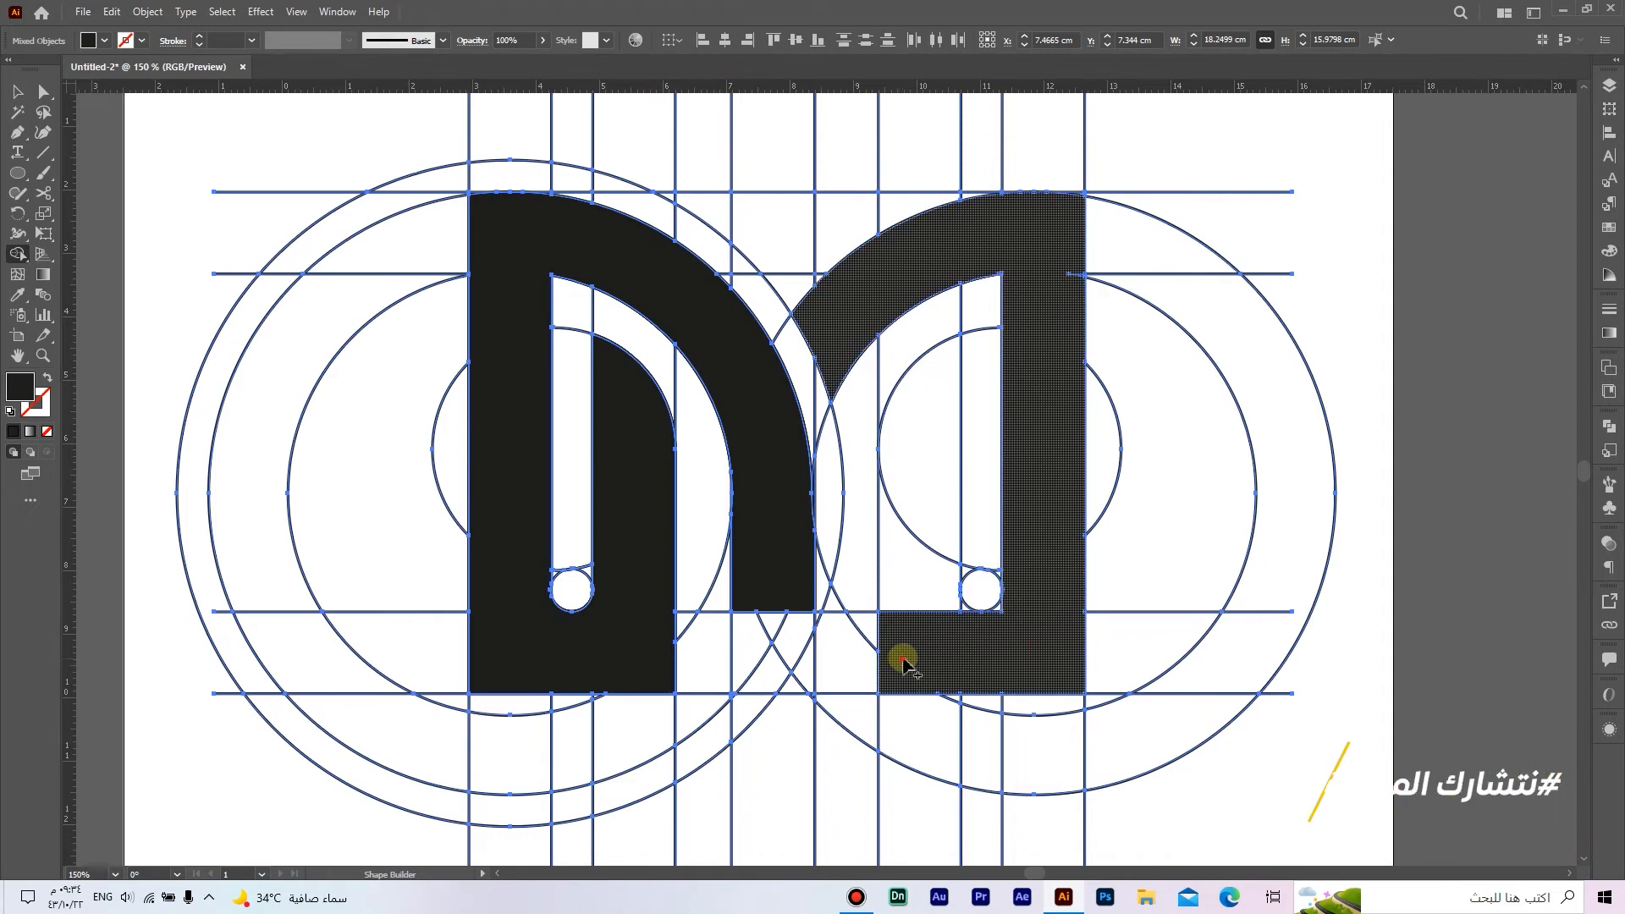
{"action": "left_click_drag", "start_coordinate": [917, 596], "coordinate": [925, 517]}
{"action": "scroll", "coordinate": [997, 645], "scroll_direction": "up", "scroll_amount": 5}
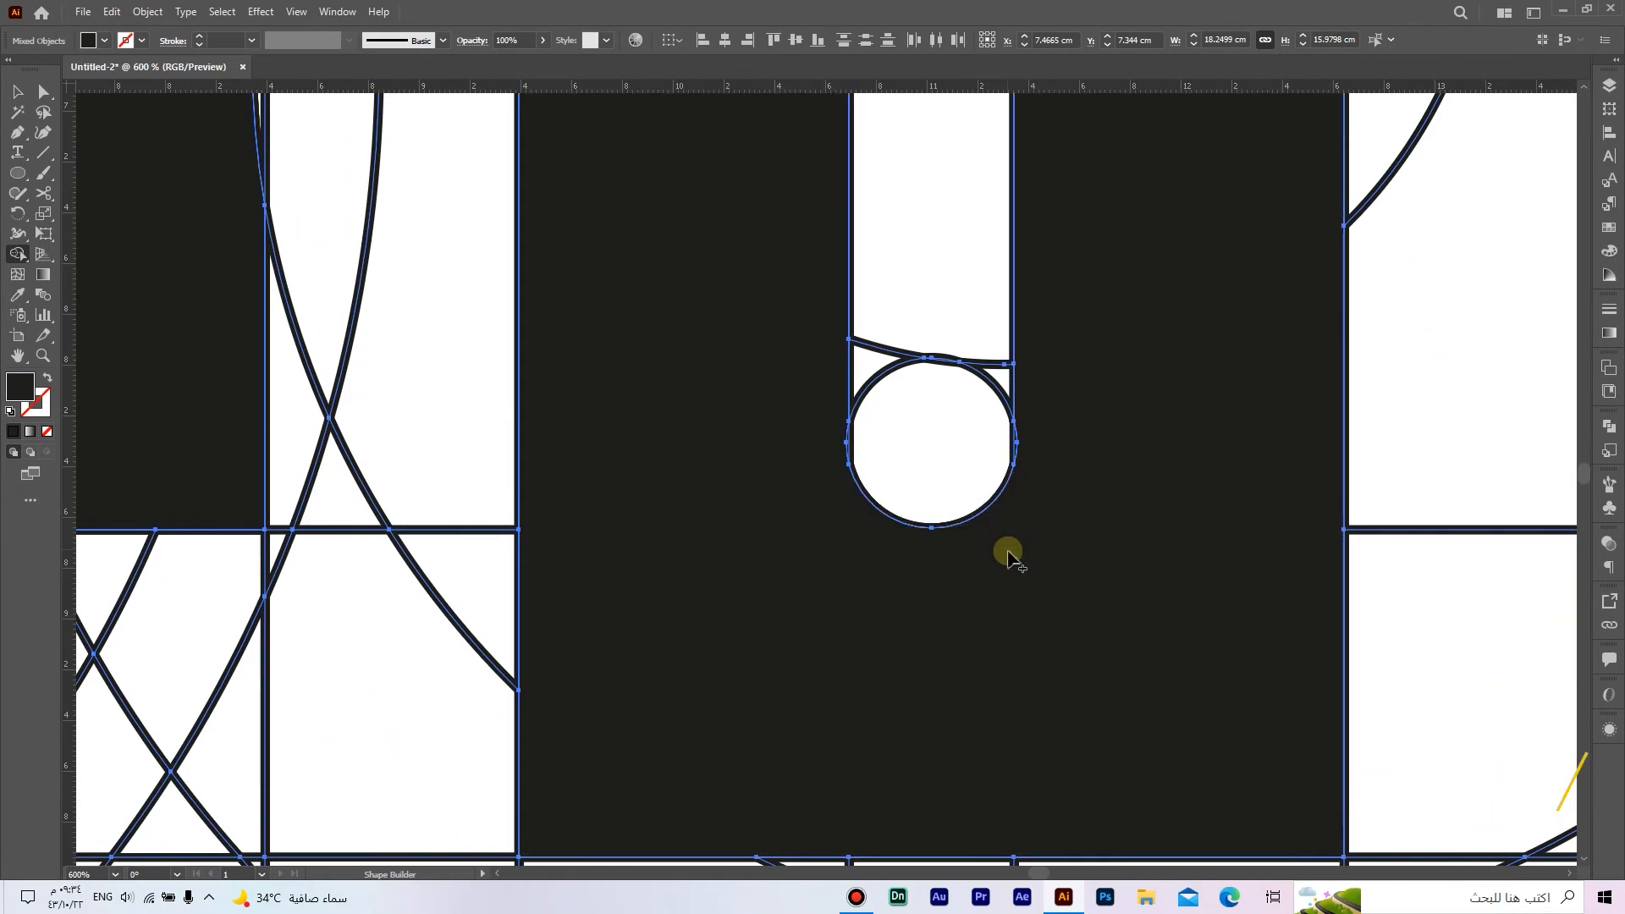
{"action": "scroll", "coordinate": [1009, 555], "scroll_direction": "down", "scroll_amount": 3}
Step: Absorb the leftover line segment inside the right stem at the second horizontal line
{"action": "left_click_drag", "start_coordinate": [1047, 327], "coordinate": [1026, 536]}
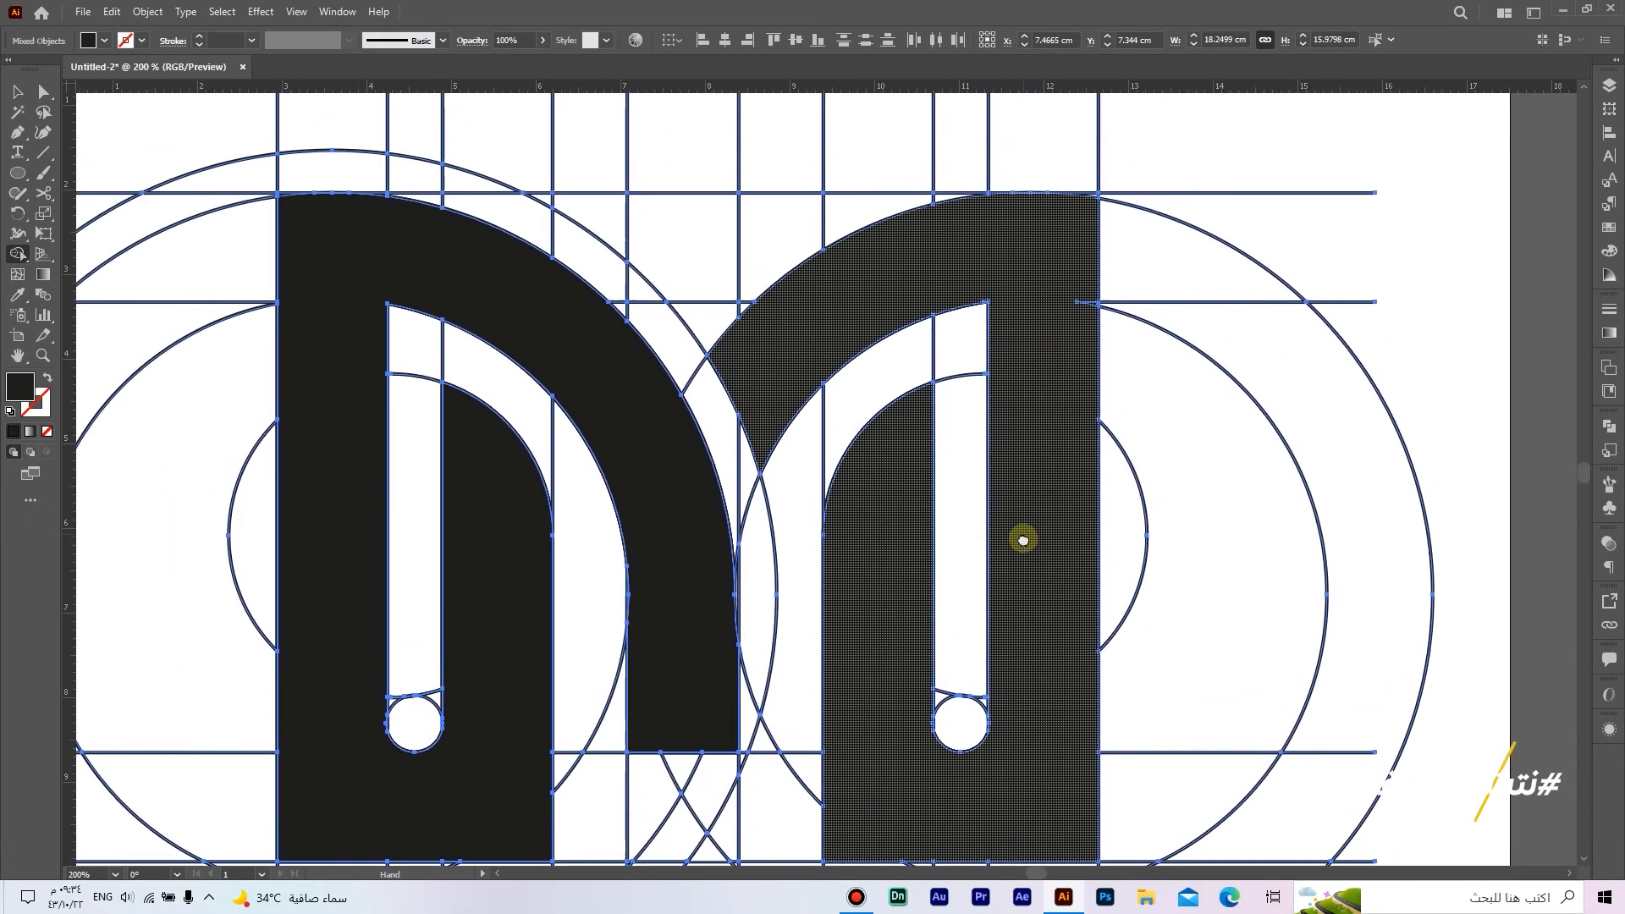
{"action": "scroll", "coordinate": [1063, 279], "scroll_direction": "up", "scroll_amount": 2}
{"action": "left_click", "coordinate": [1103, 369]}
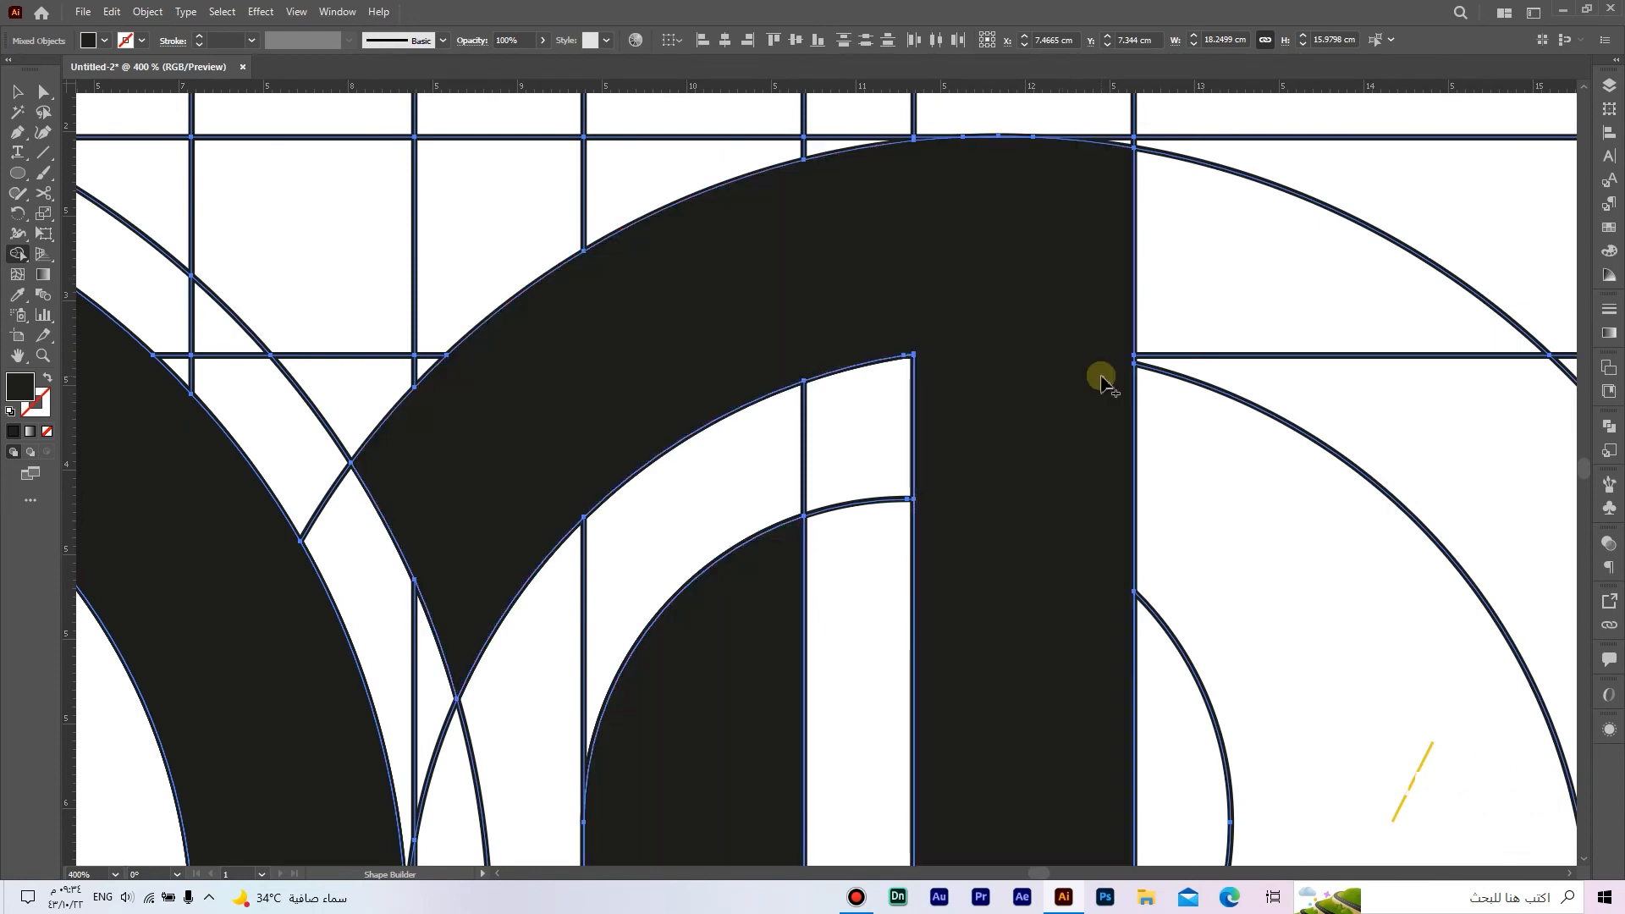
{"action": "scroll", "coordinate": [1101, 376], "scroll_direction": "down", "scroll_amount": 2}
Step: Merge the thin sliver along the middle arm's inner edge so that it follows the fifth vertical line
{"action": "left_click_drag", "start_coordinate": [807, 583], "coordinate": [873, 550]}
{"action": "scroll", "coordinate": [874, 483], "scroll_direction": "up", "scroll_amount": 4}
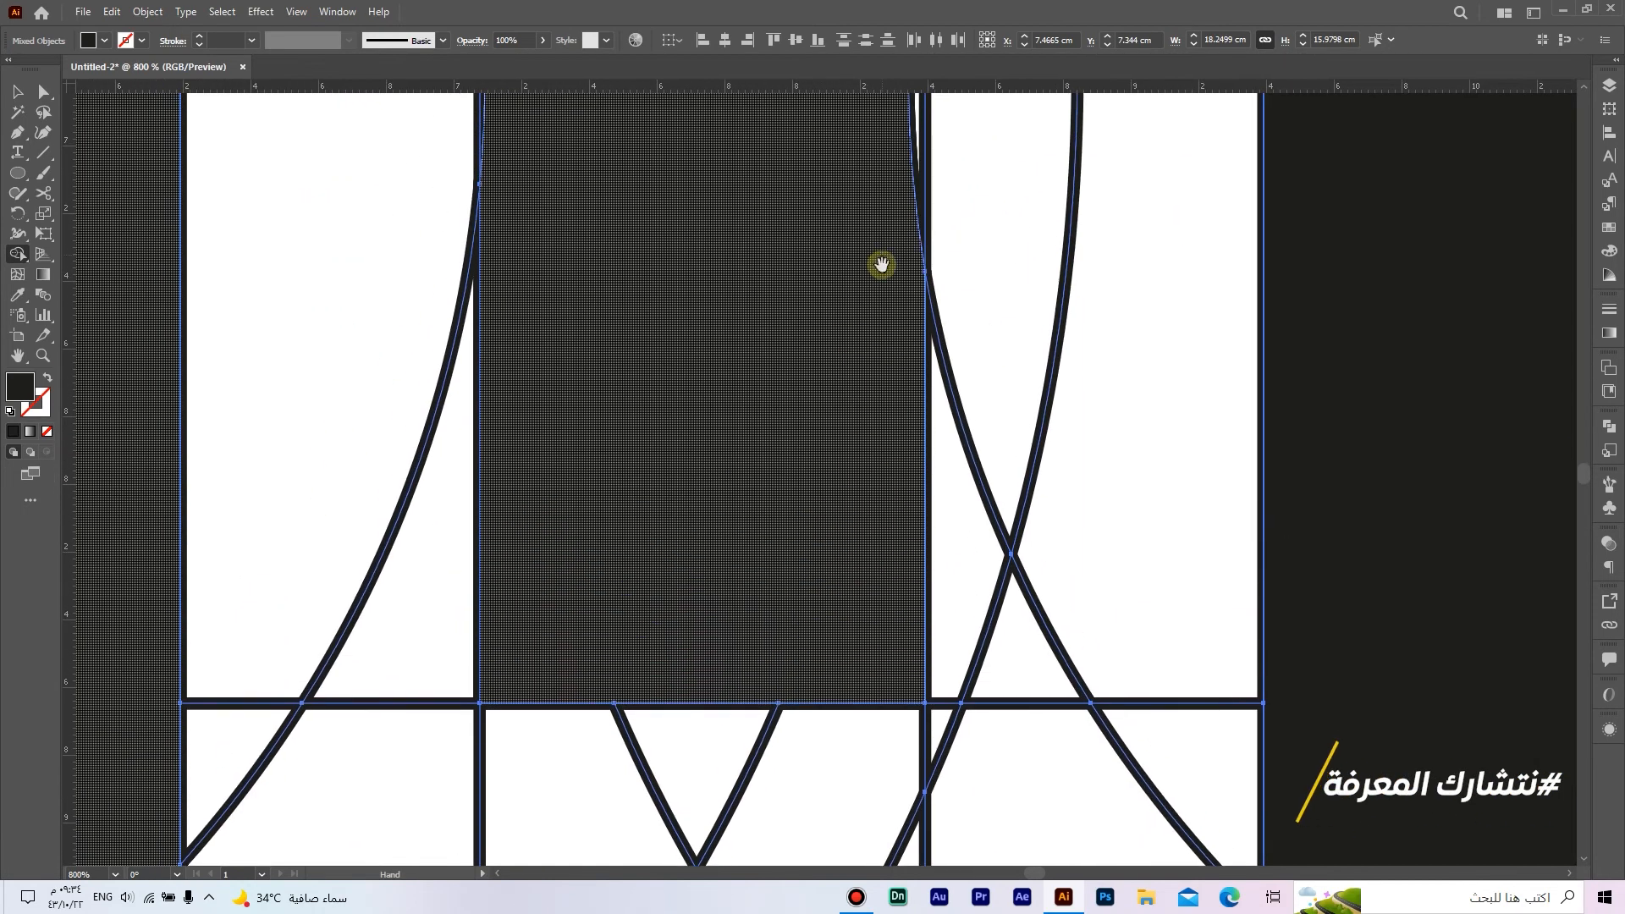
{"action": "left_click_drag", "start_coordinate": [881, 265], "coordinate": [890, 542]}
{"action": "mouse_move", "coordinate": [886, 305]}
{"action": "left_mouse_down"}
{"action": "mouse_move", "coordinate": [964, 574]}
{"action": "mouse_move", "coordinate": [921, 570]}
{"action": "mouse_move", "coordinate": [928, 587]}
{"action": "mouse_move", "coordinate": [975, 563]}
{"action": "left_mouse_up"}
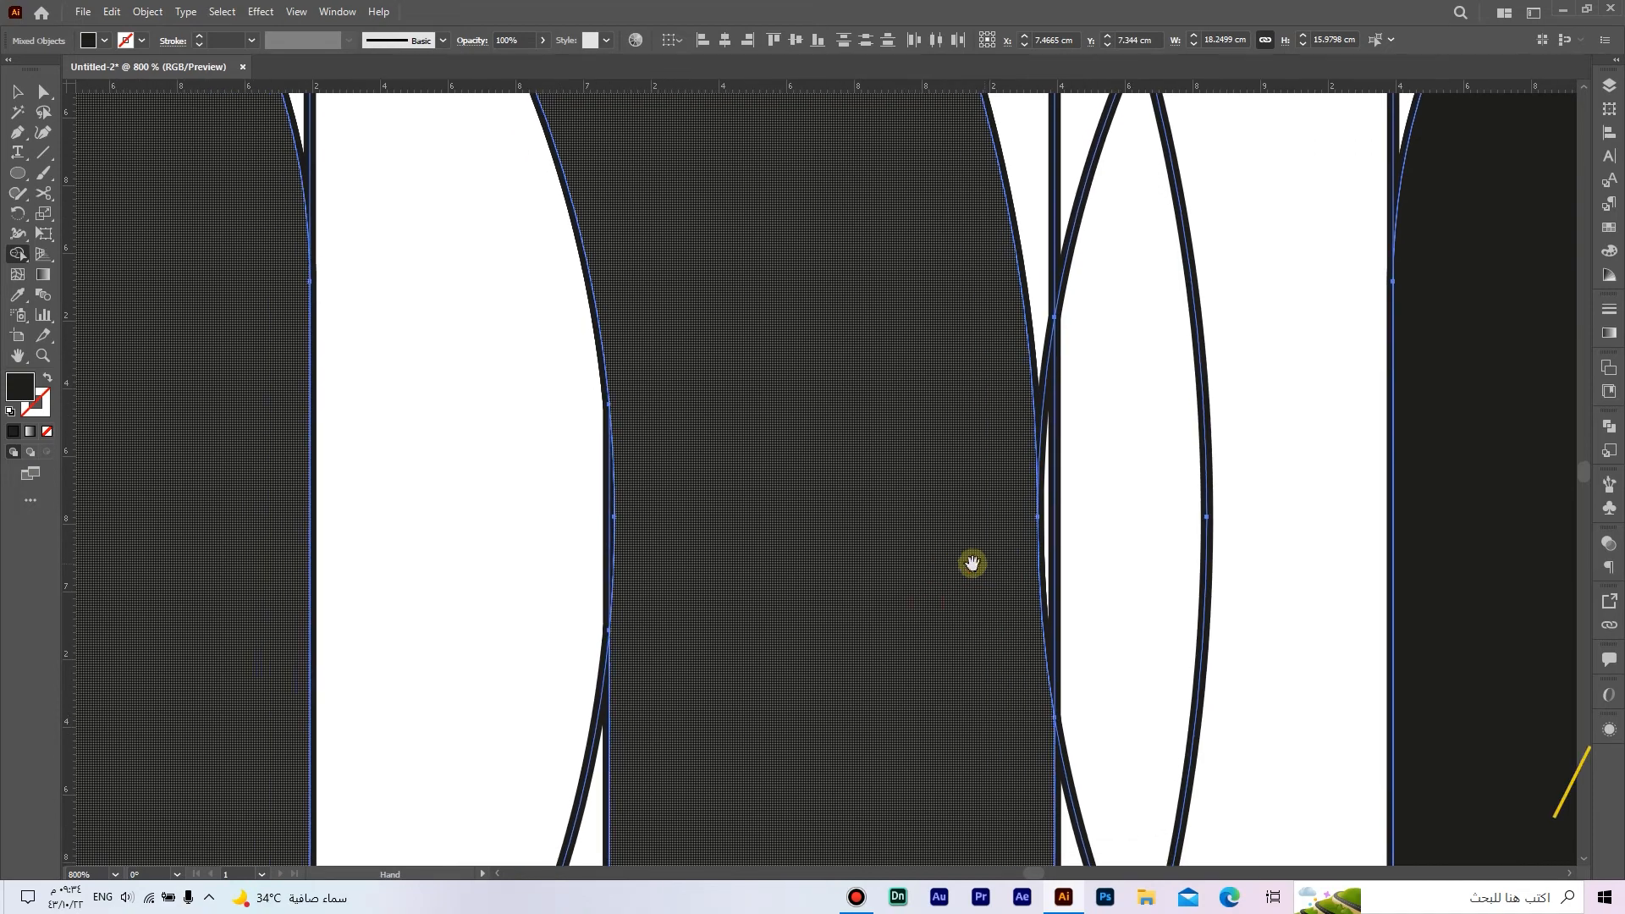
{"action": "scroll", "coordinate": [587, 501], "scroll_direction": "up", "scroll_amount": 3}
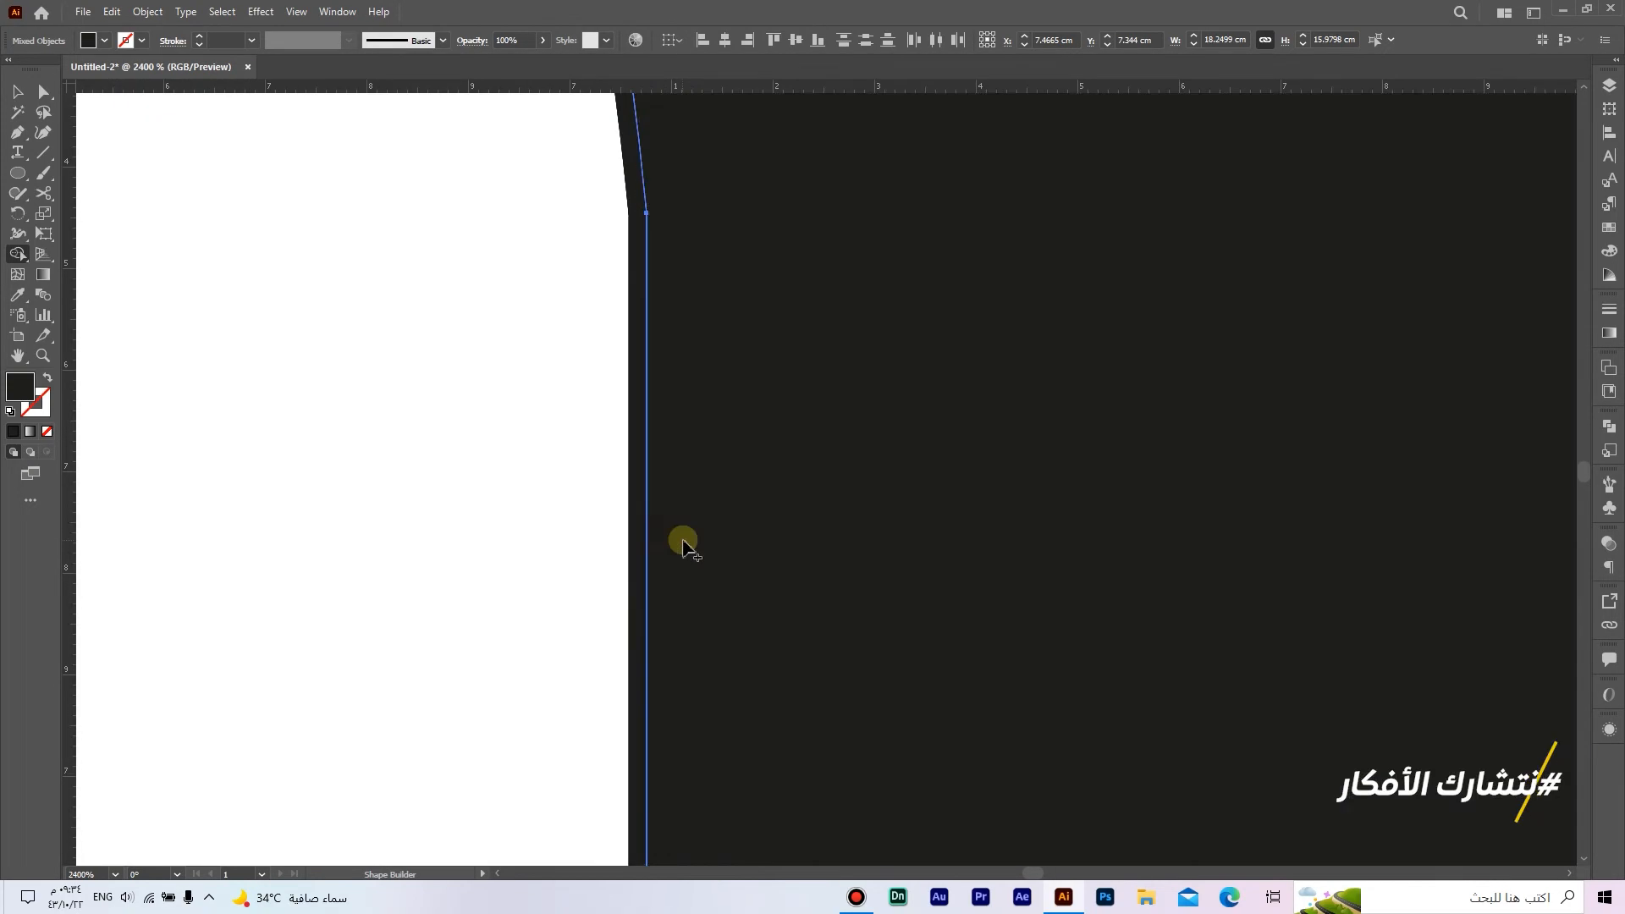
{"action": "scroll", "coordinate": [683, 542], "scroll_direction": "down", "scroll_amount": 4}
{"action": "left_click_drag", "start_coordinate": [773, 537], "coordinate": [759, 389]}
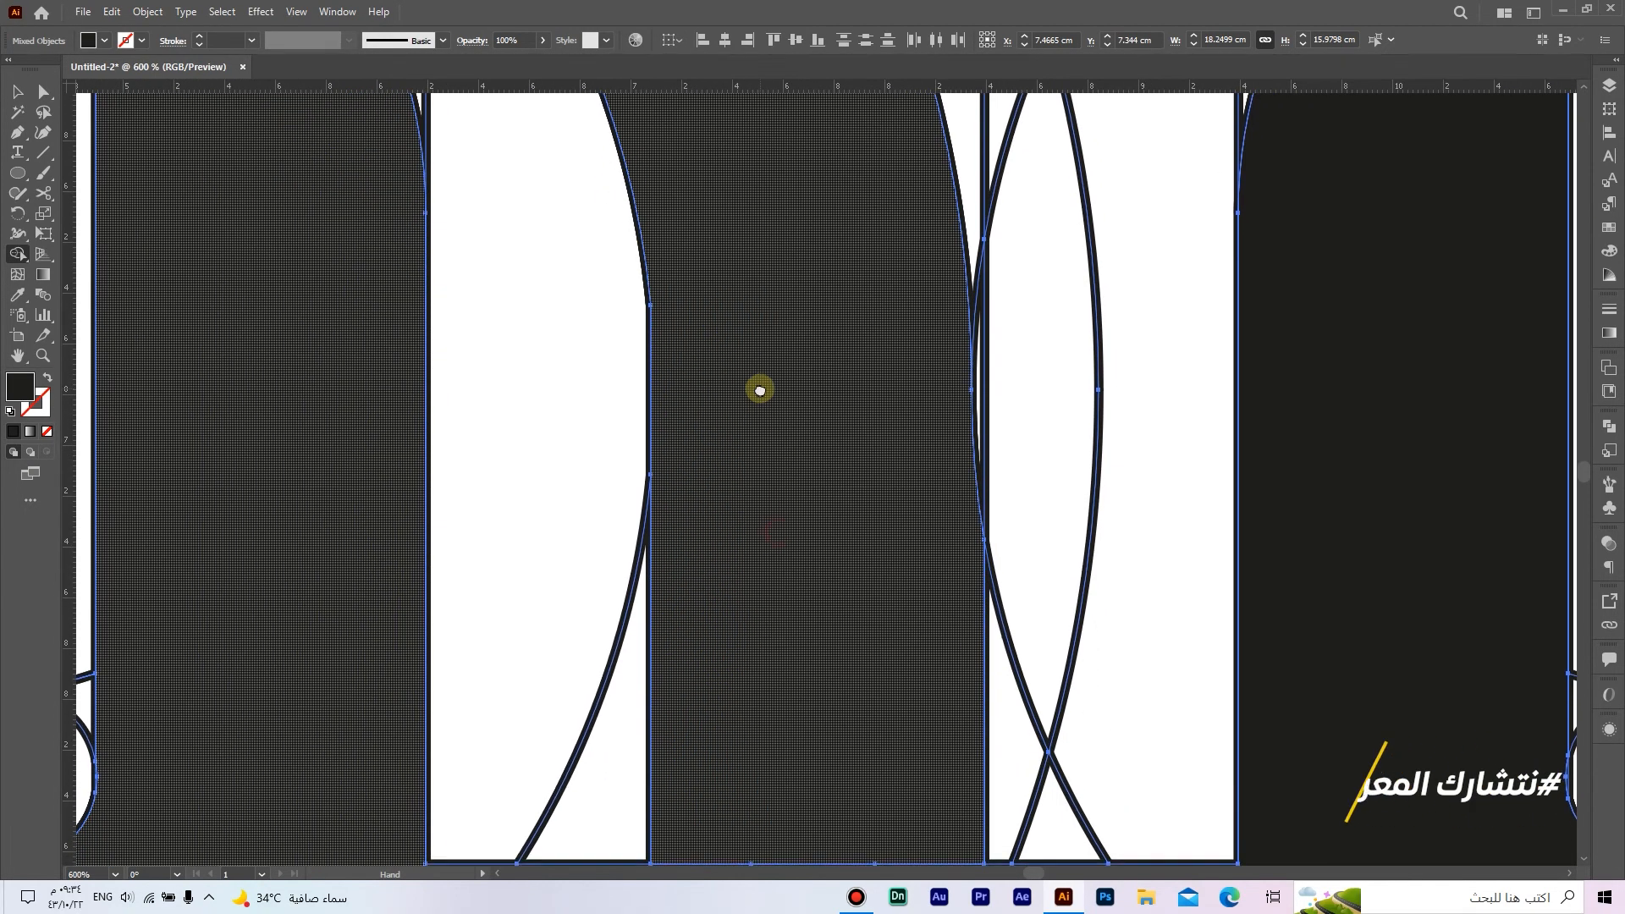
Step: Examine the edges of the merged shapes, especially where the middle arm approaches the right arch
{"action": "scroll", "coordinate": [762, 398], "scroll_direction": "down", "scroll_amount": 1}
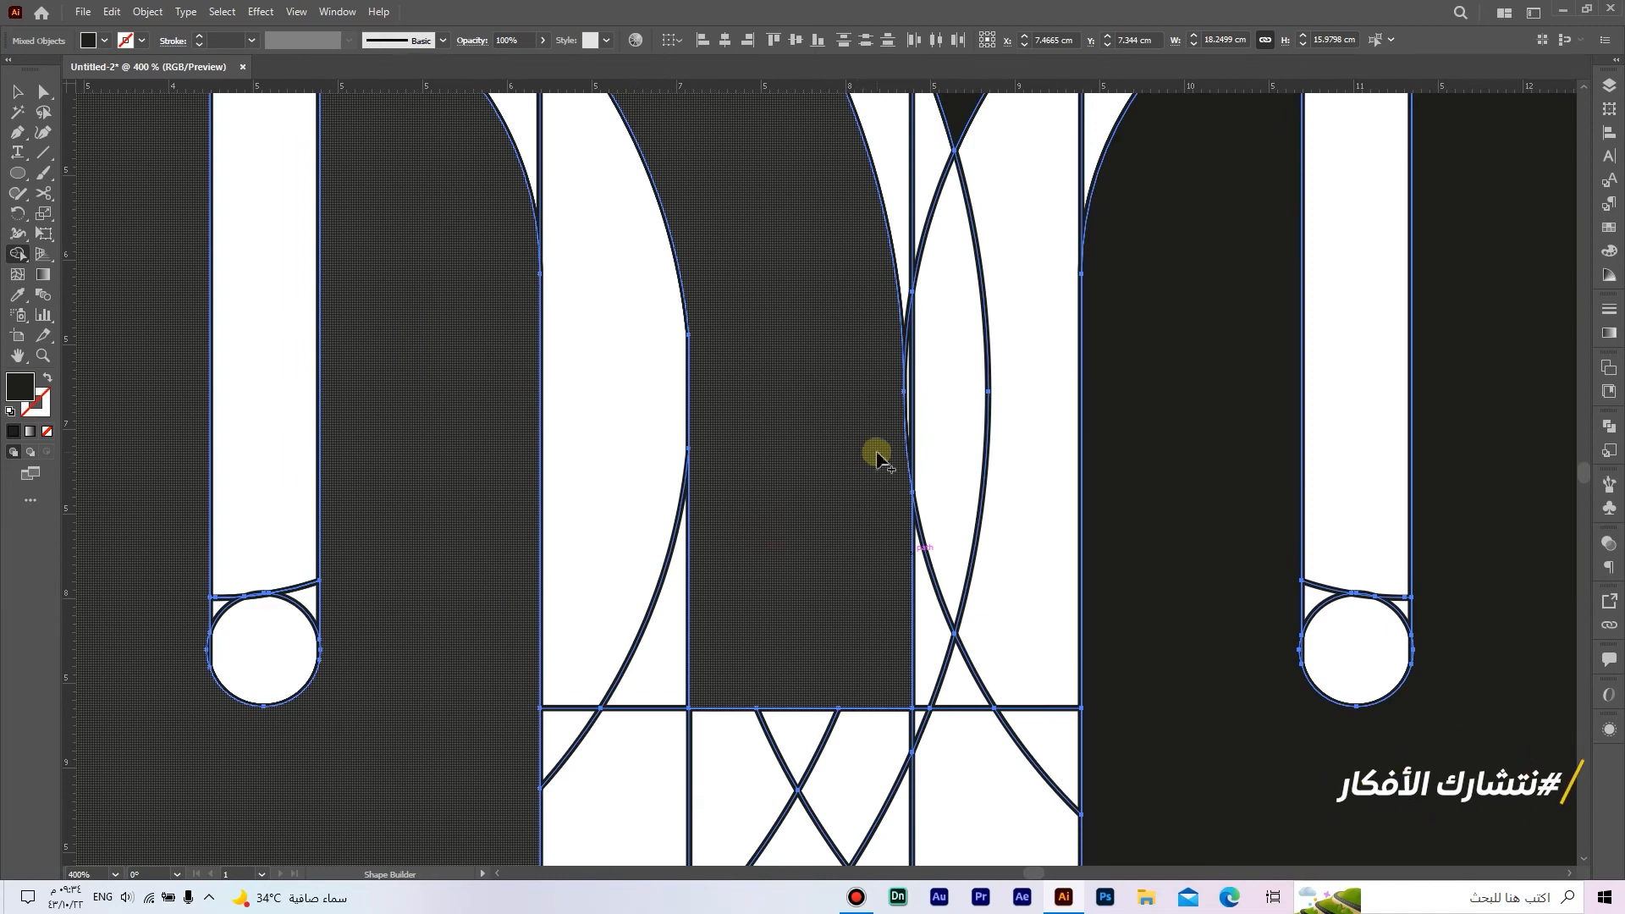
{"action": "scroll", "coordinate": [880, 460], "scroll_direction": "down", "scroll_amount": 1}
{"action": "scroll", "coordinate": [890, 440], "scroll_direction": "down", "scroll_amount": 1}
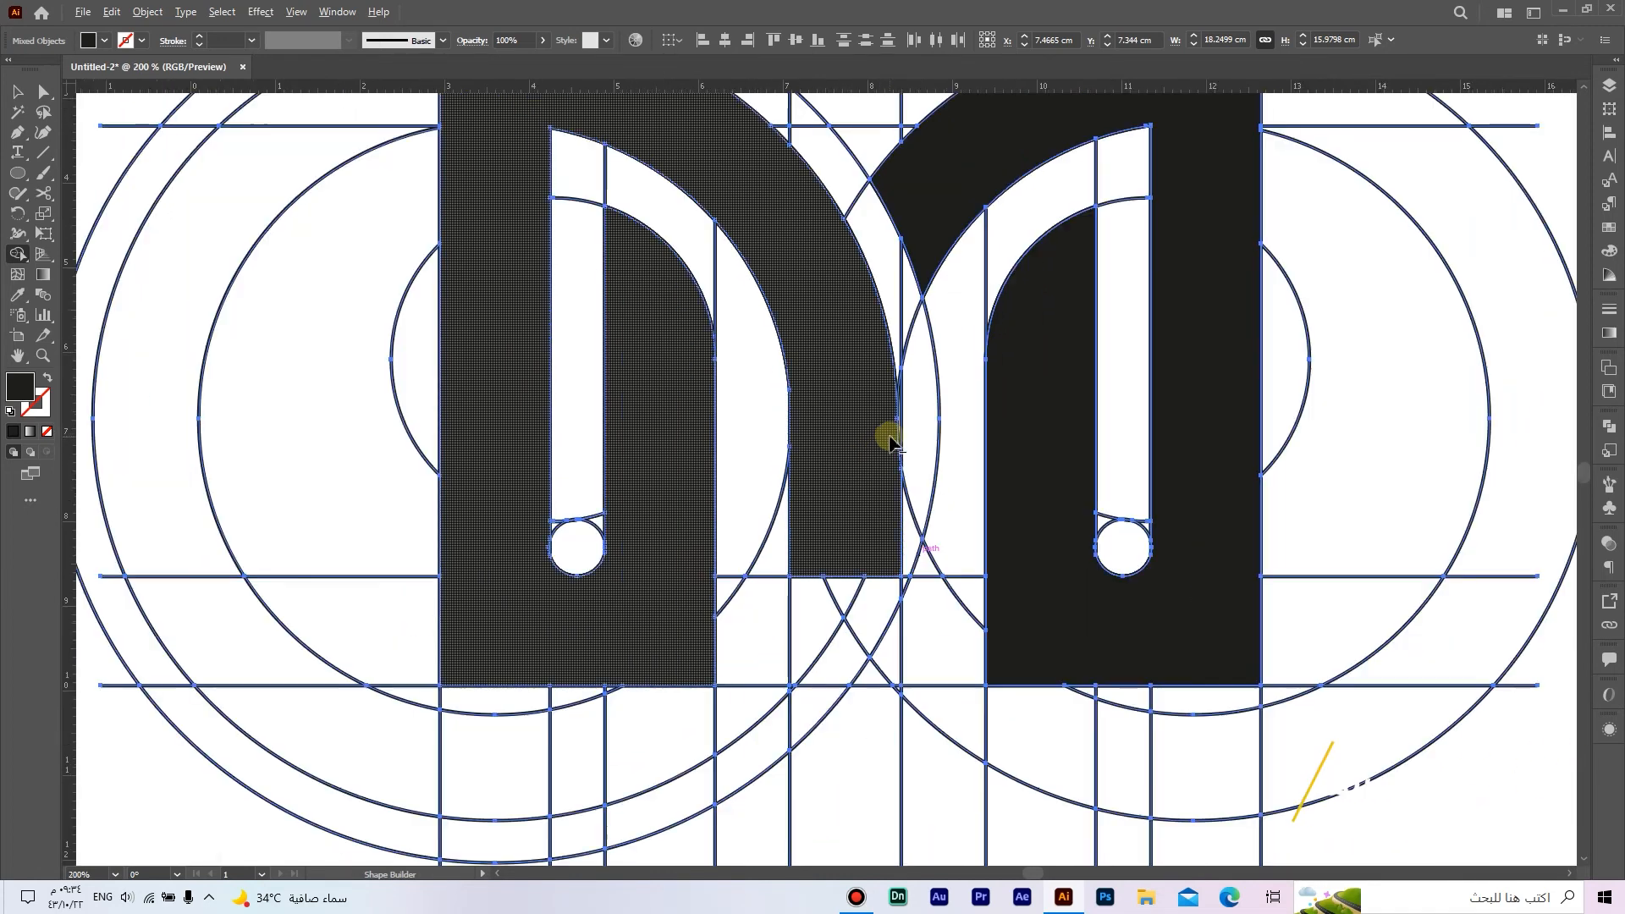
{"action": "left_click_drag", "start_coordinate": [889, 409], "coordinate": [929, 491]}
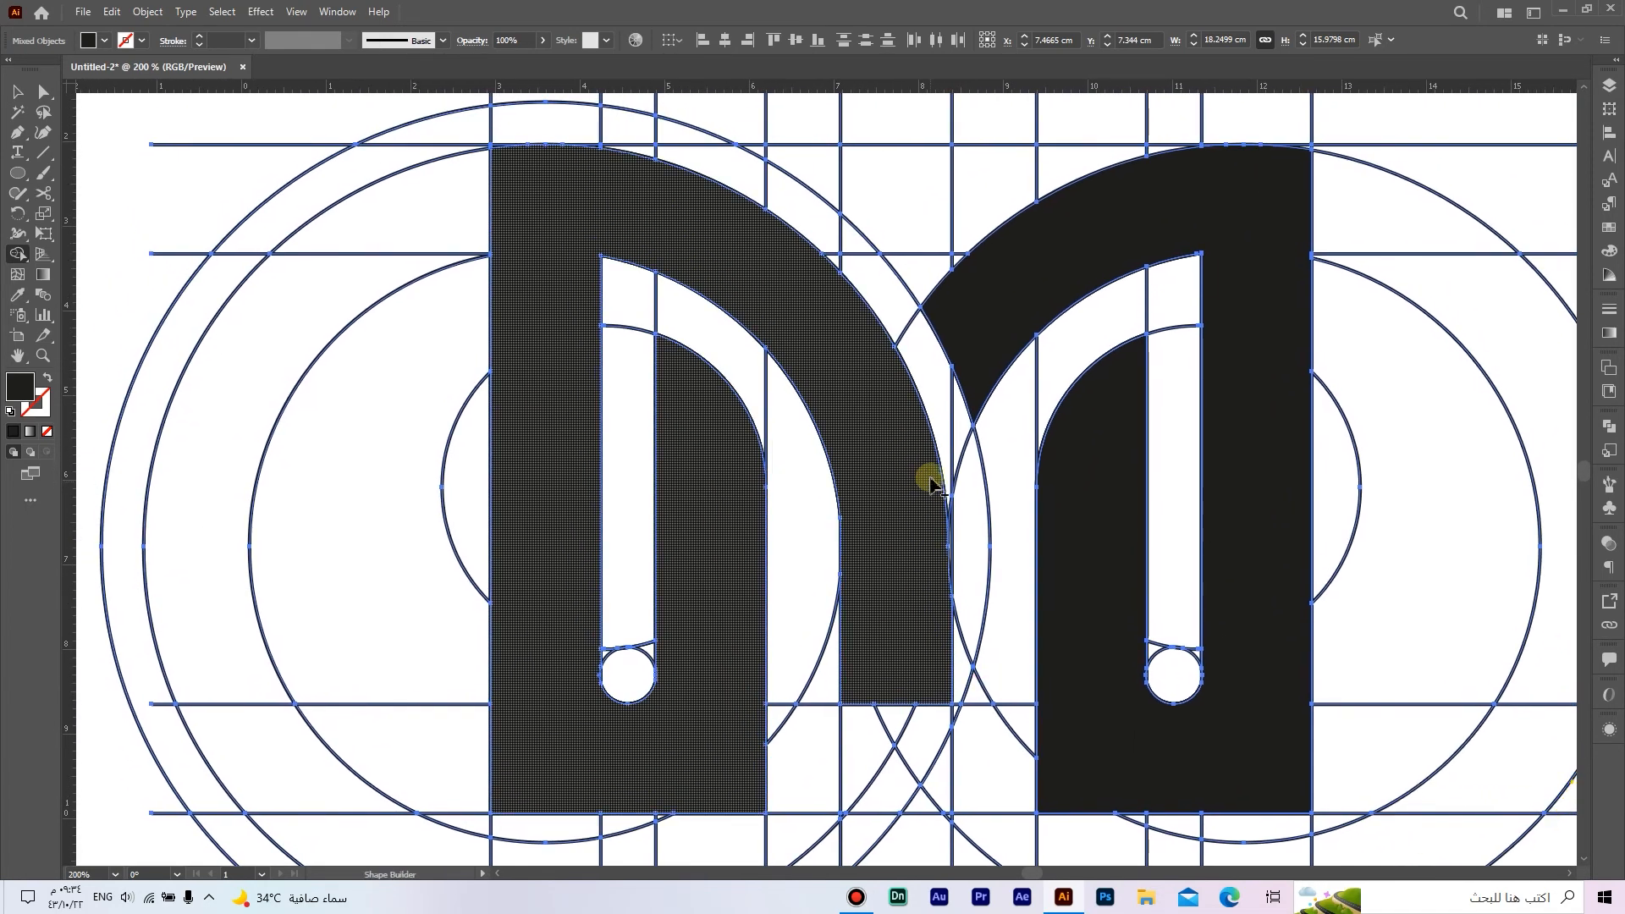
{"action": "scroll", "coordinate": [923, 454], "scroll_direction": "down", "scroll_amount": 2}
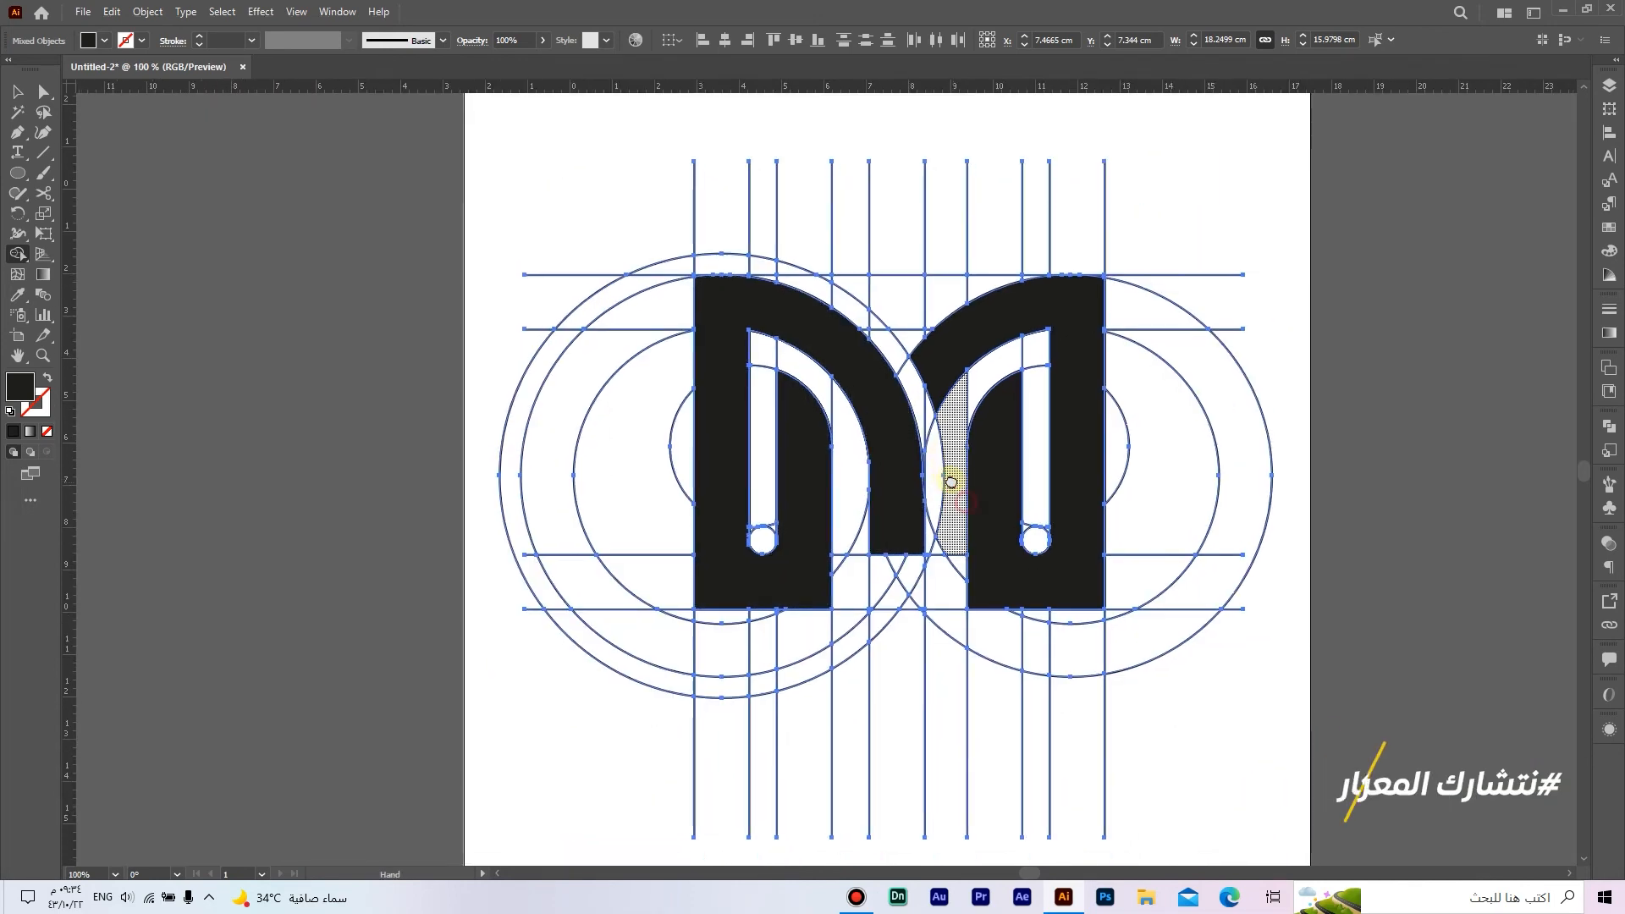
{"action": "left_click_drag", "start_coordinate": [951, 471], "coordinate": [916, 440]}
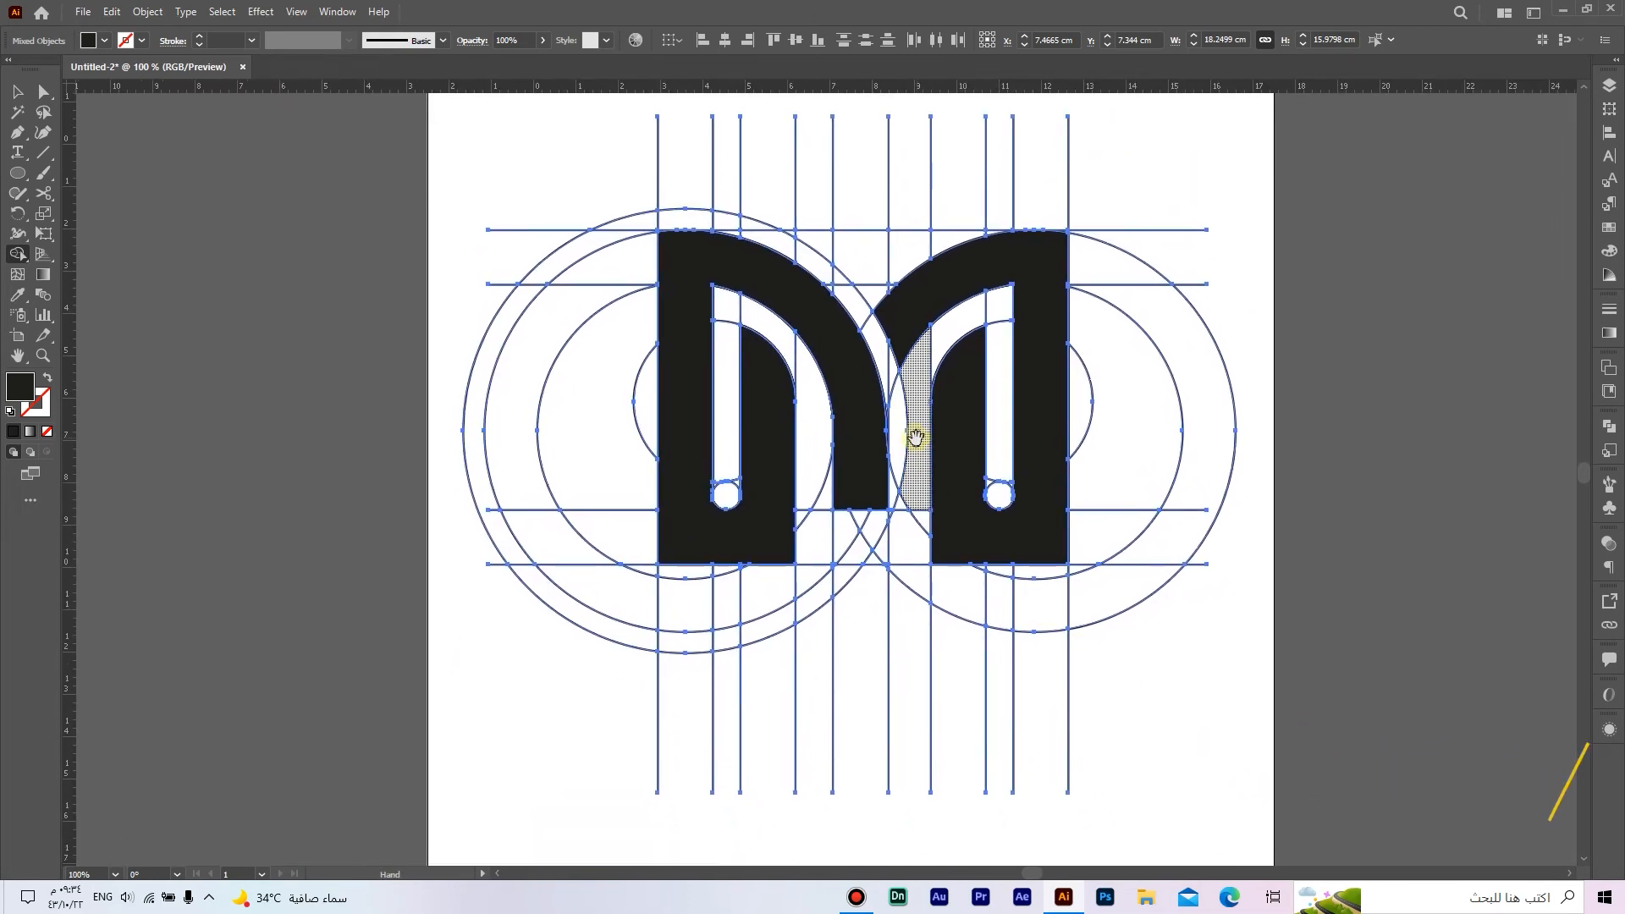
{"action": "scroll", "coordinate": [885, 308], "scroll_direction": "up", "scroll_amount": 4}
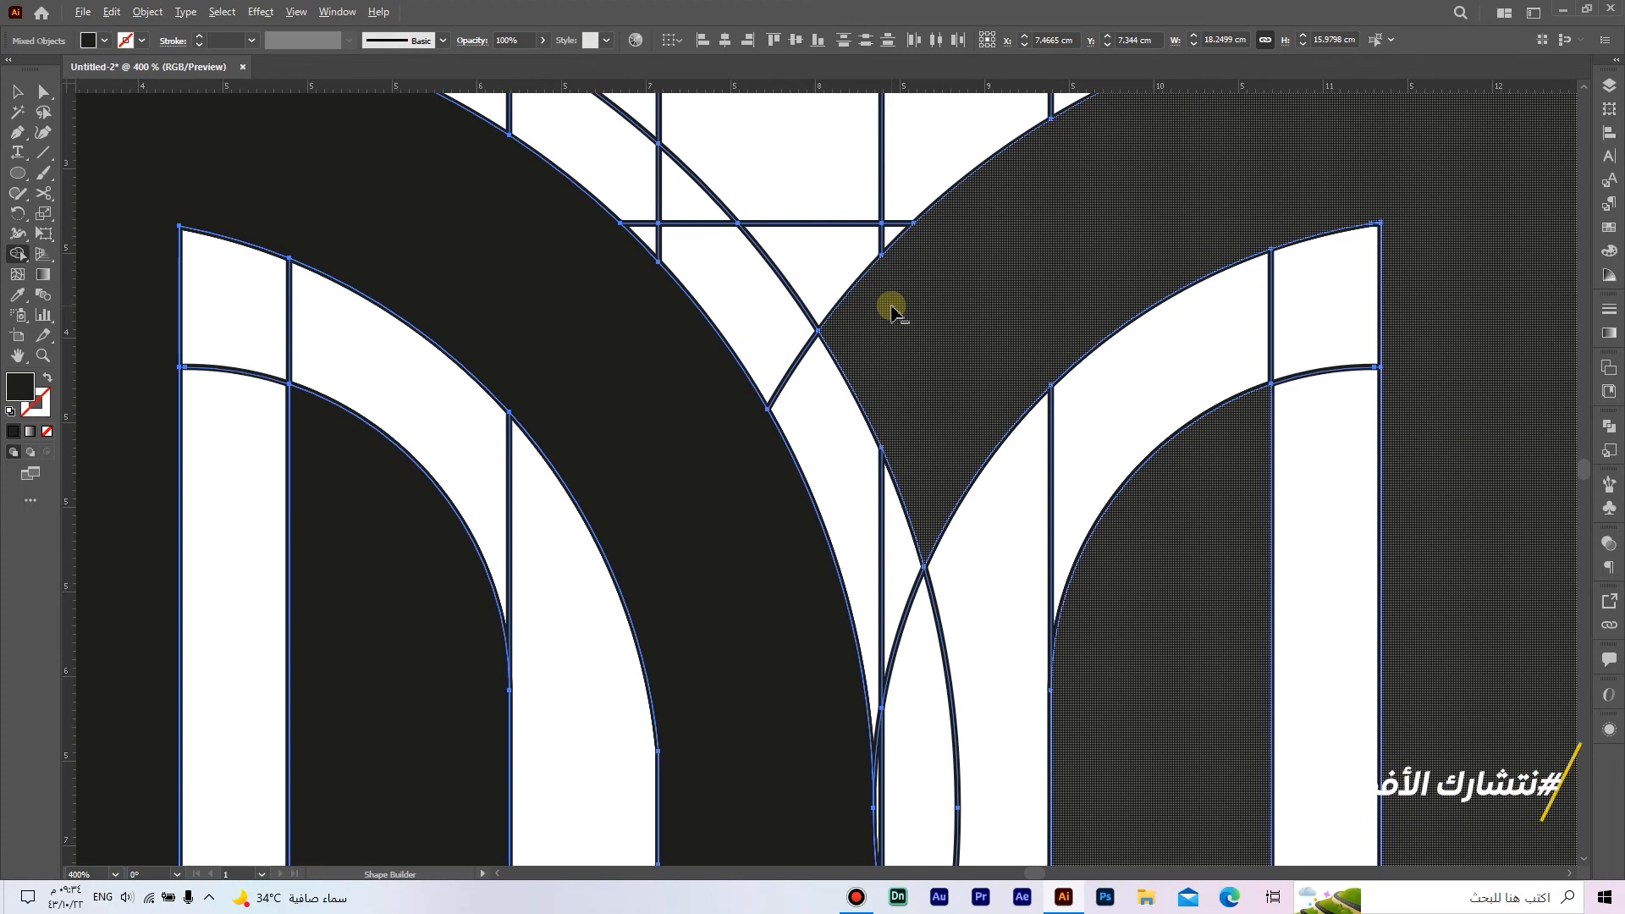
{"action": "scroll", "coordinate": [890, 309], "scroll_direction": "down", "scroll_amount": 3}
{"action": "scroll", "coordinate": [936, 362], "scroll_direction": "down", "scroll_amount": 1}
{"action": "left_click_drag", "start_coordinate": [936, 362], "coordinate": [939, 363]}
Step: Select the left and right solid black logo shapes in the construction grid and copy them
{"action": "left_click", "coordinate": [45, 92]}
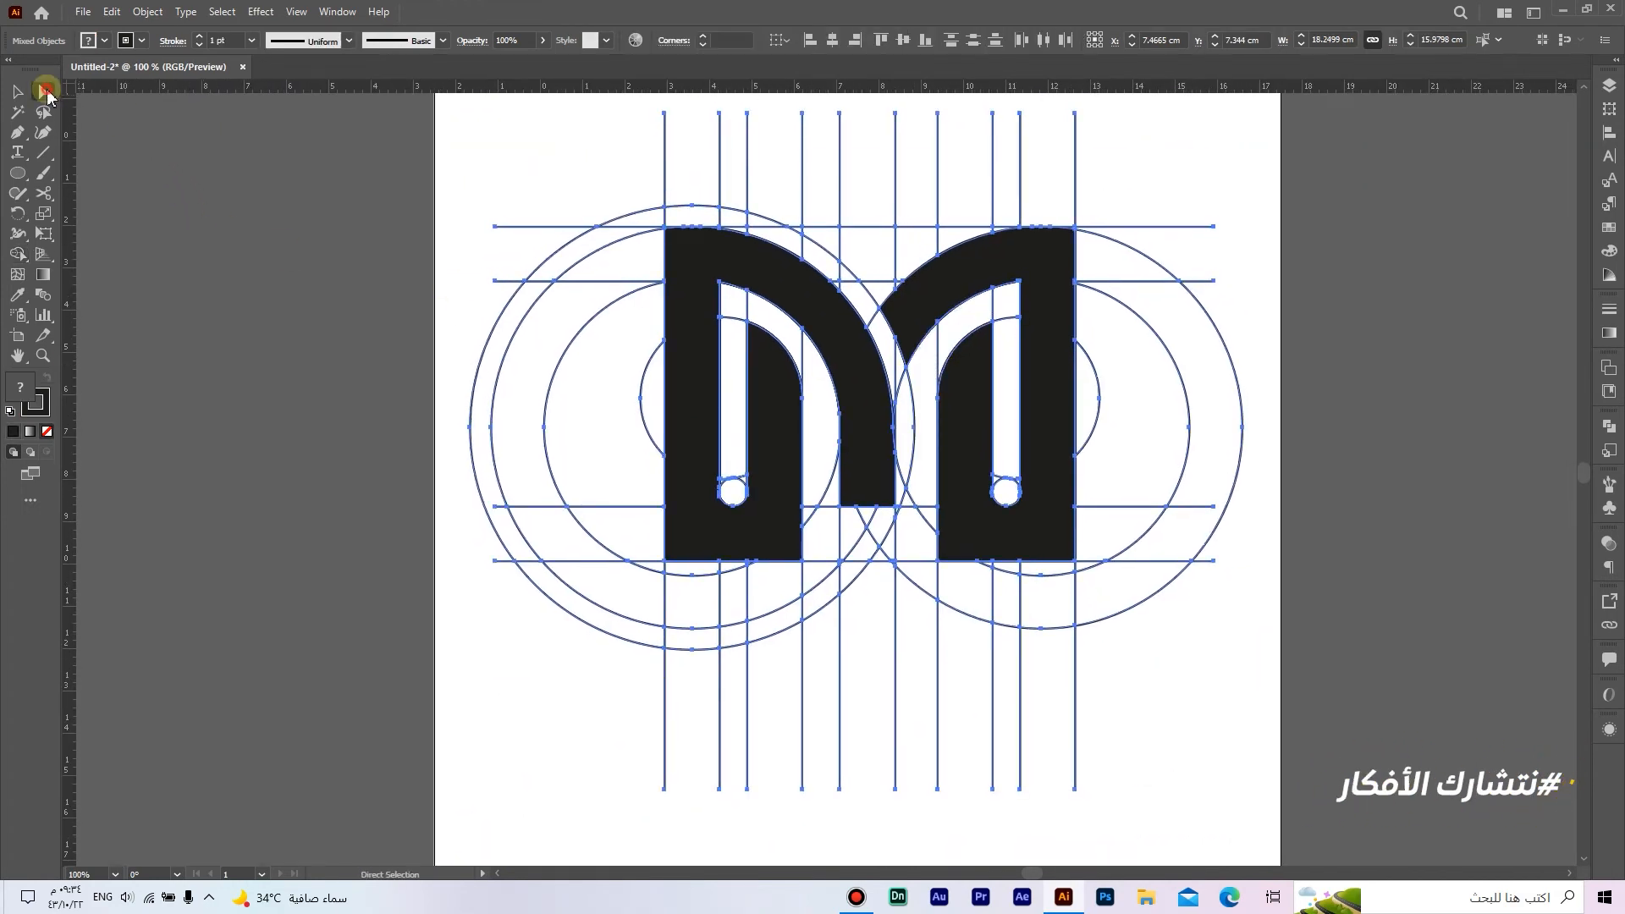
{"action": "left_click", "coordinate": [252, 242]}
{"action": "left_click", "coordinate": [678, 363]}
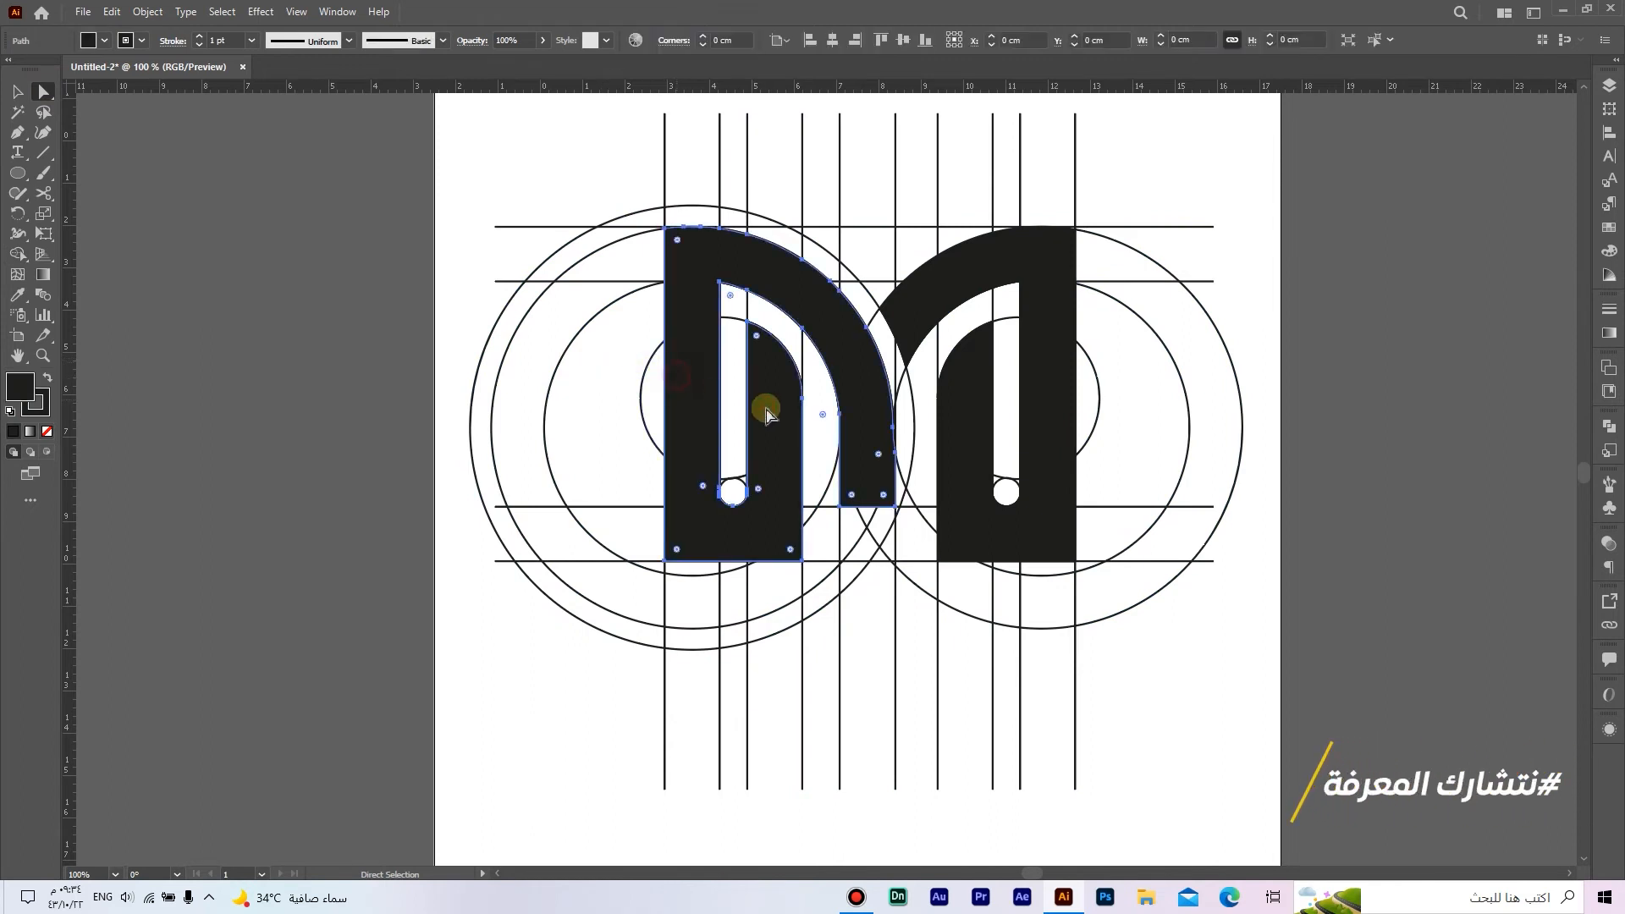
{"action": "left_click", "coordinate": [1049, 478], "text": "shift"}
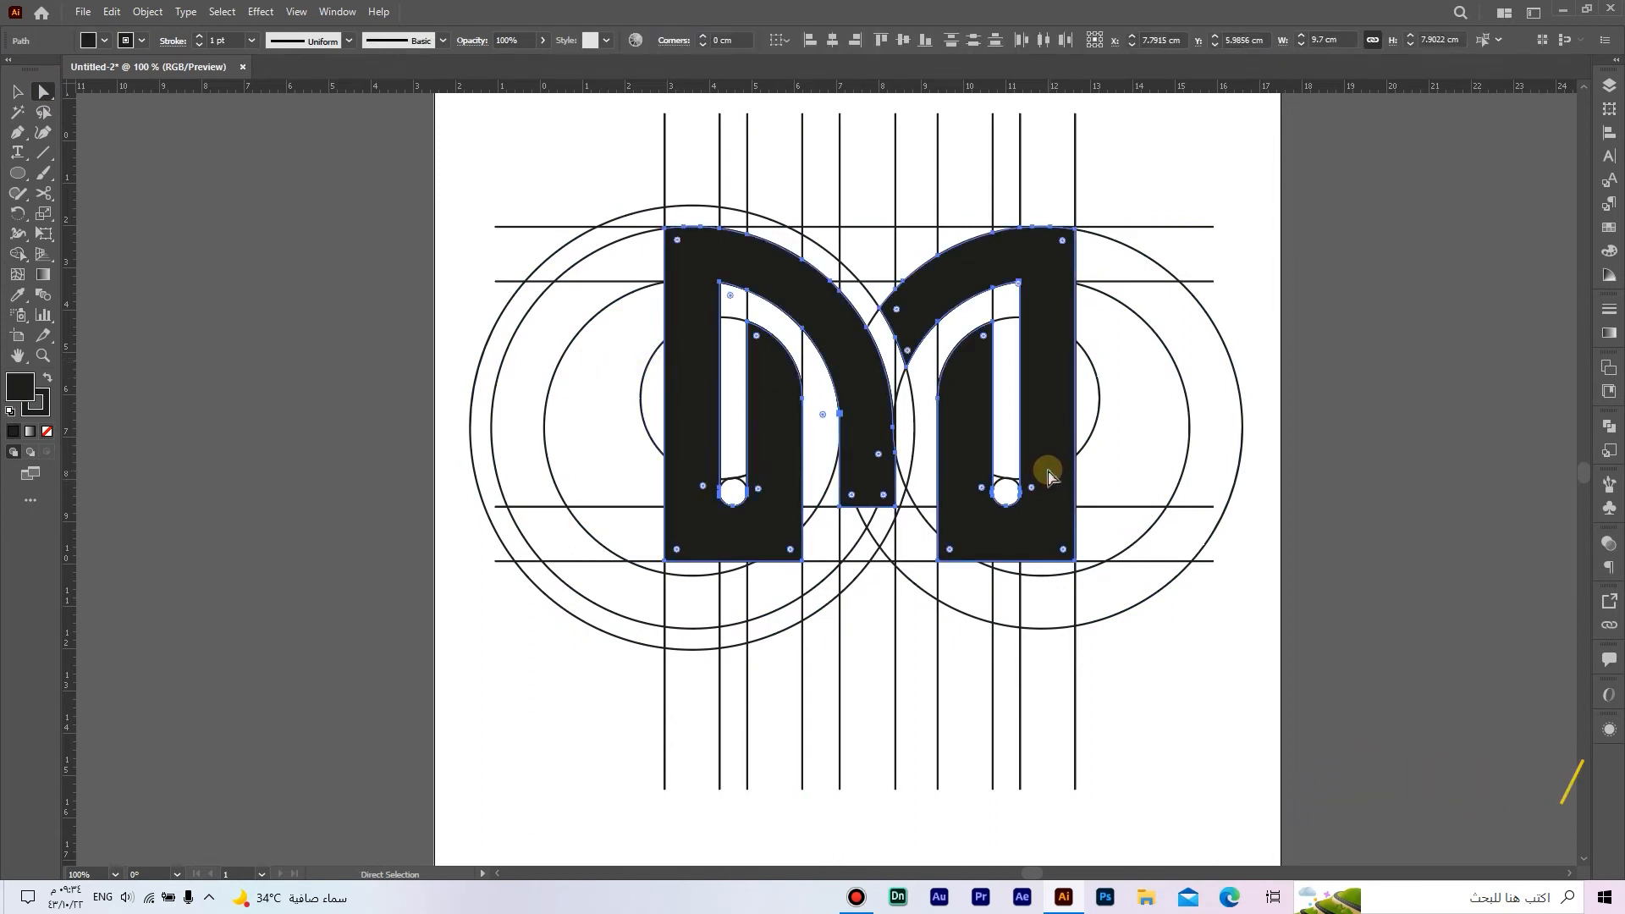
{"action": "left_click", "coordinate": [112, 12]}
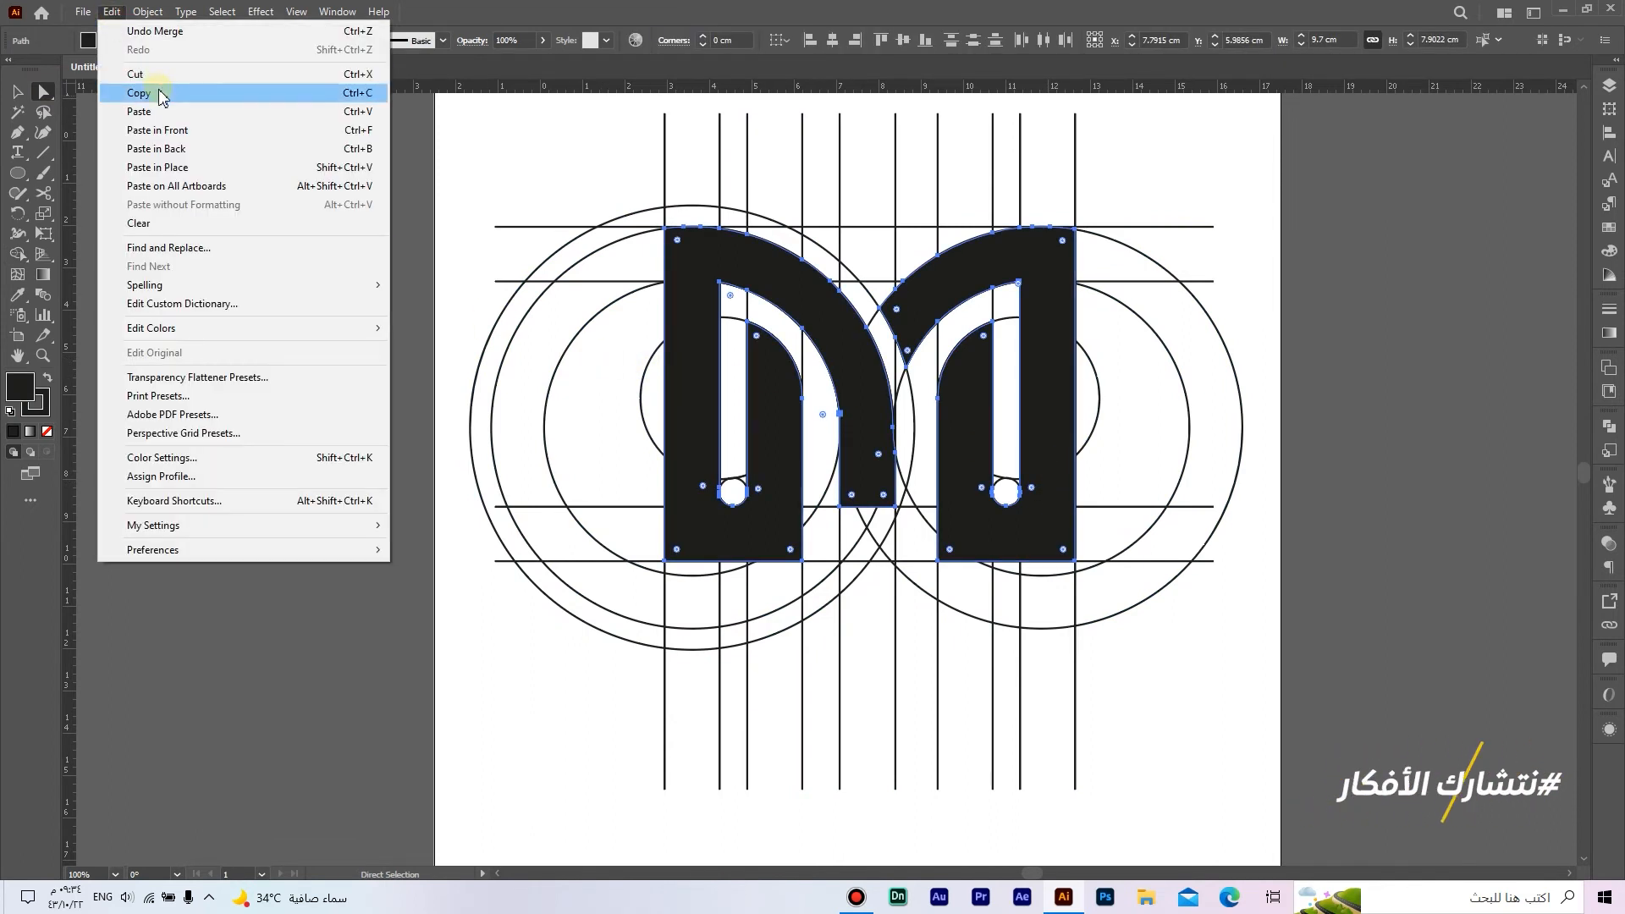
{"action": "left_click", "coordinate": [161, 93]}
Step: Delete all artwork on the artboard, including the circles, guide lines and original shapes
{"action": "key", "text": "ctrl+minus"}
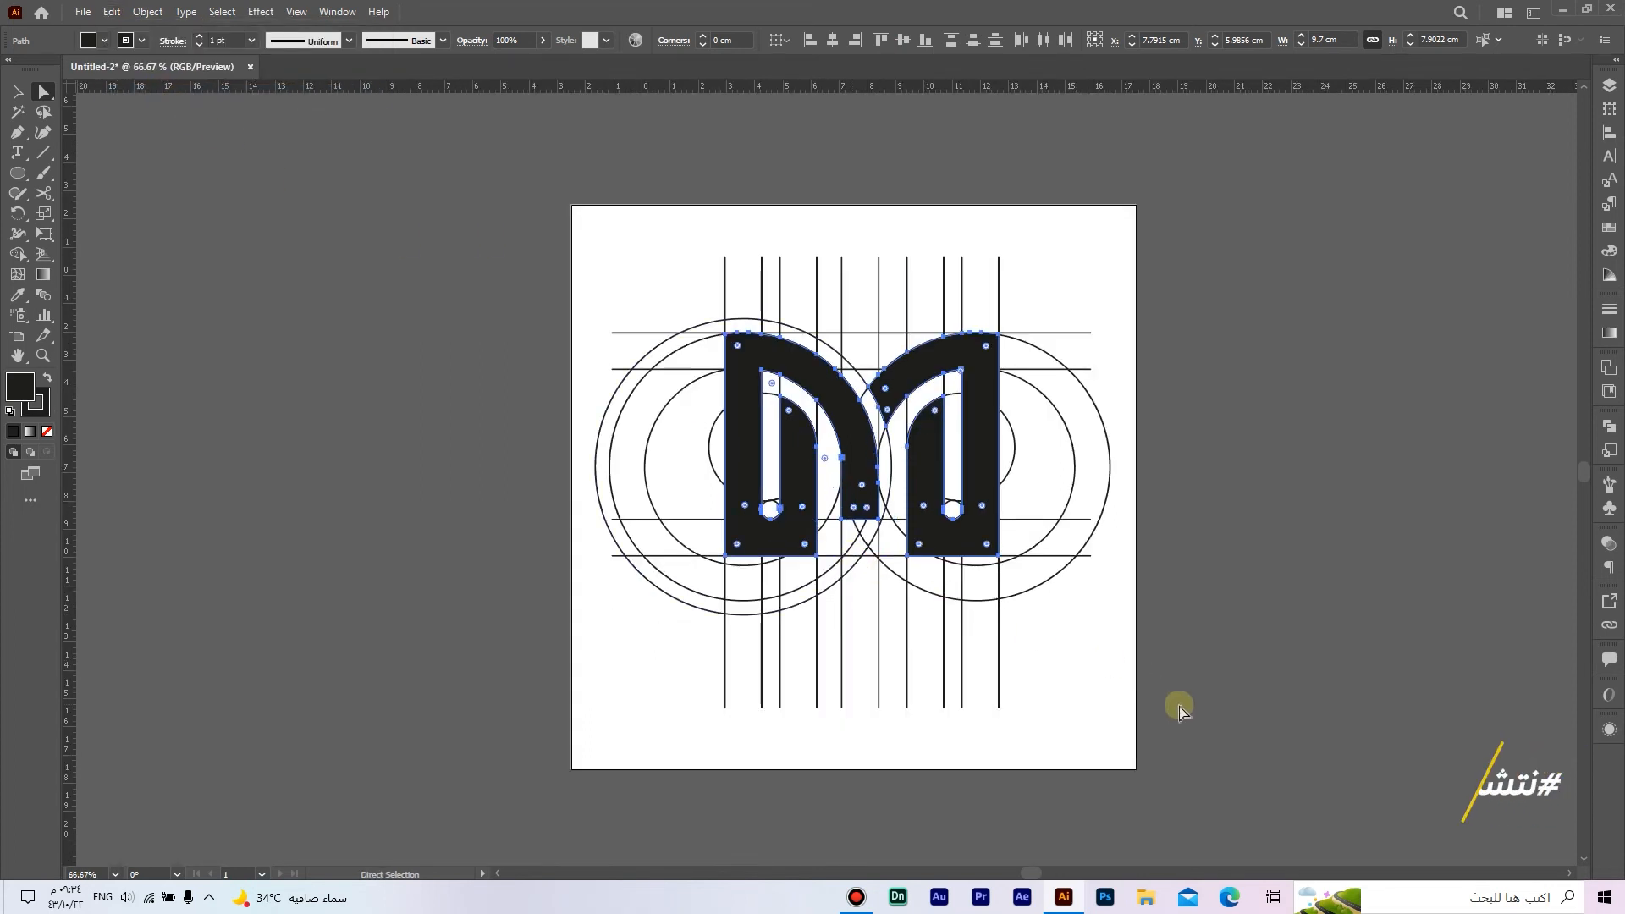
{"action": "key", "text": "ctrl+a"}
{"action": "key", "text": "Delete"}
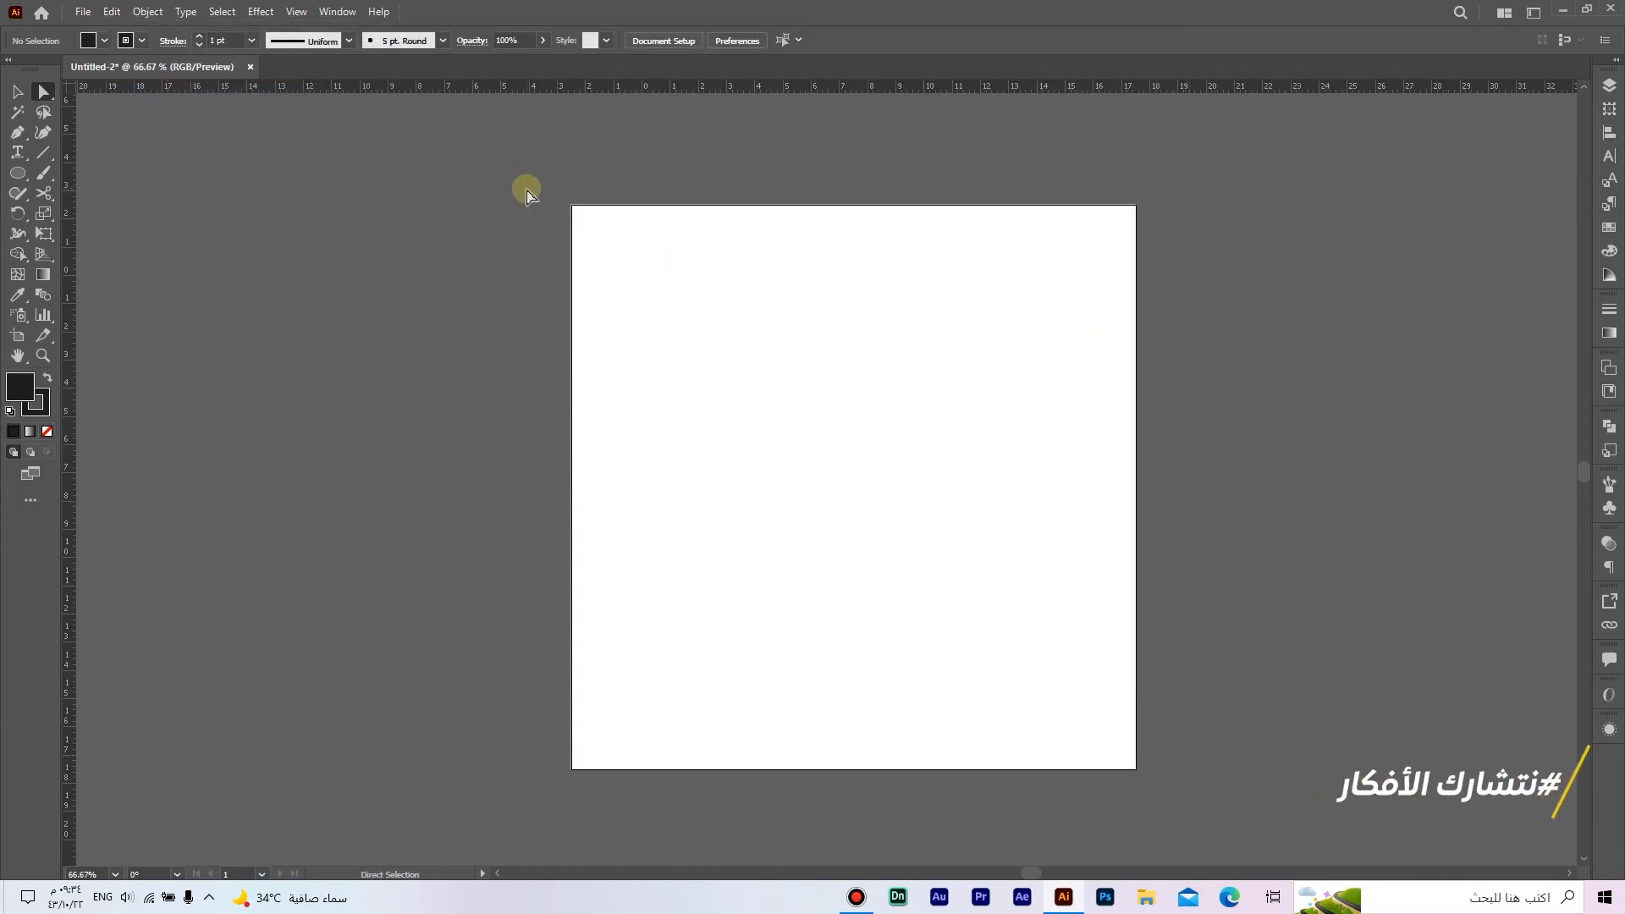
Step: Paste the copied logo shapes in front at their original position and remove their stroke
{"action": "key", "text": "ctrl+0"}
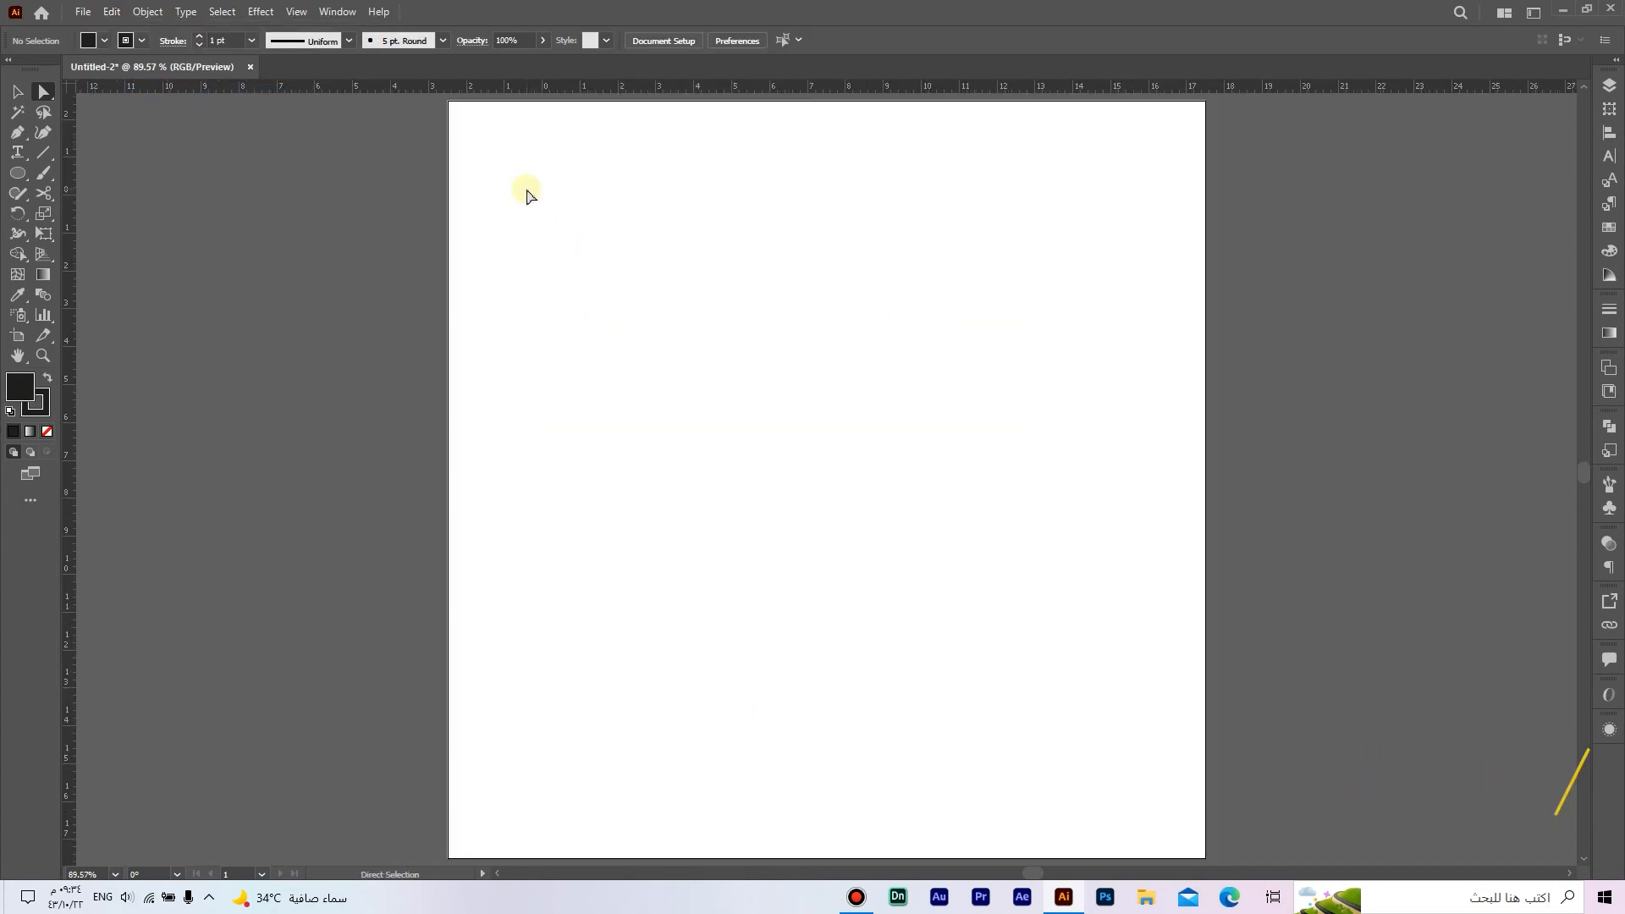
{"action": "left_click", "coordinate": [110, 11]}
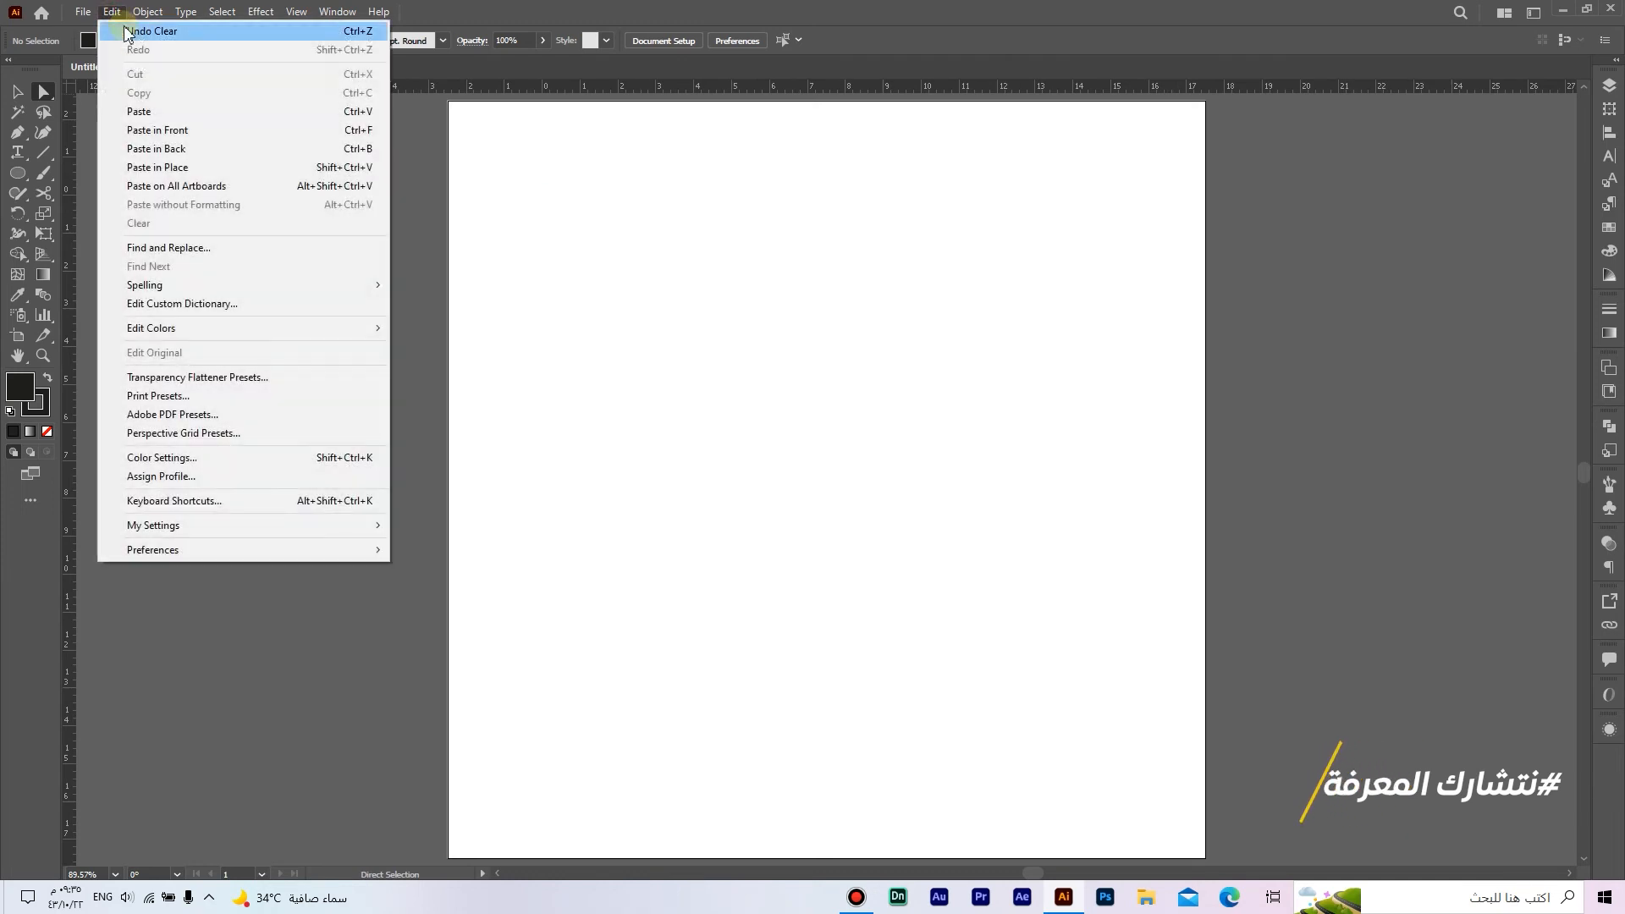
{"action": "left_click", "coordinate": [191, 132]}
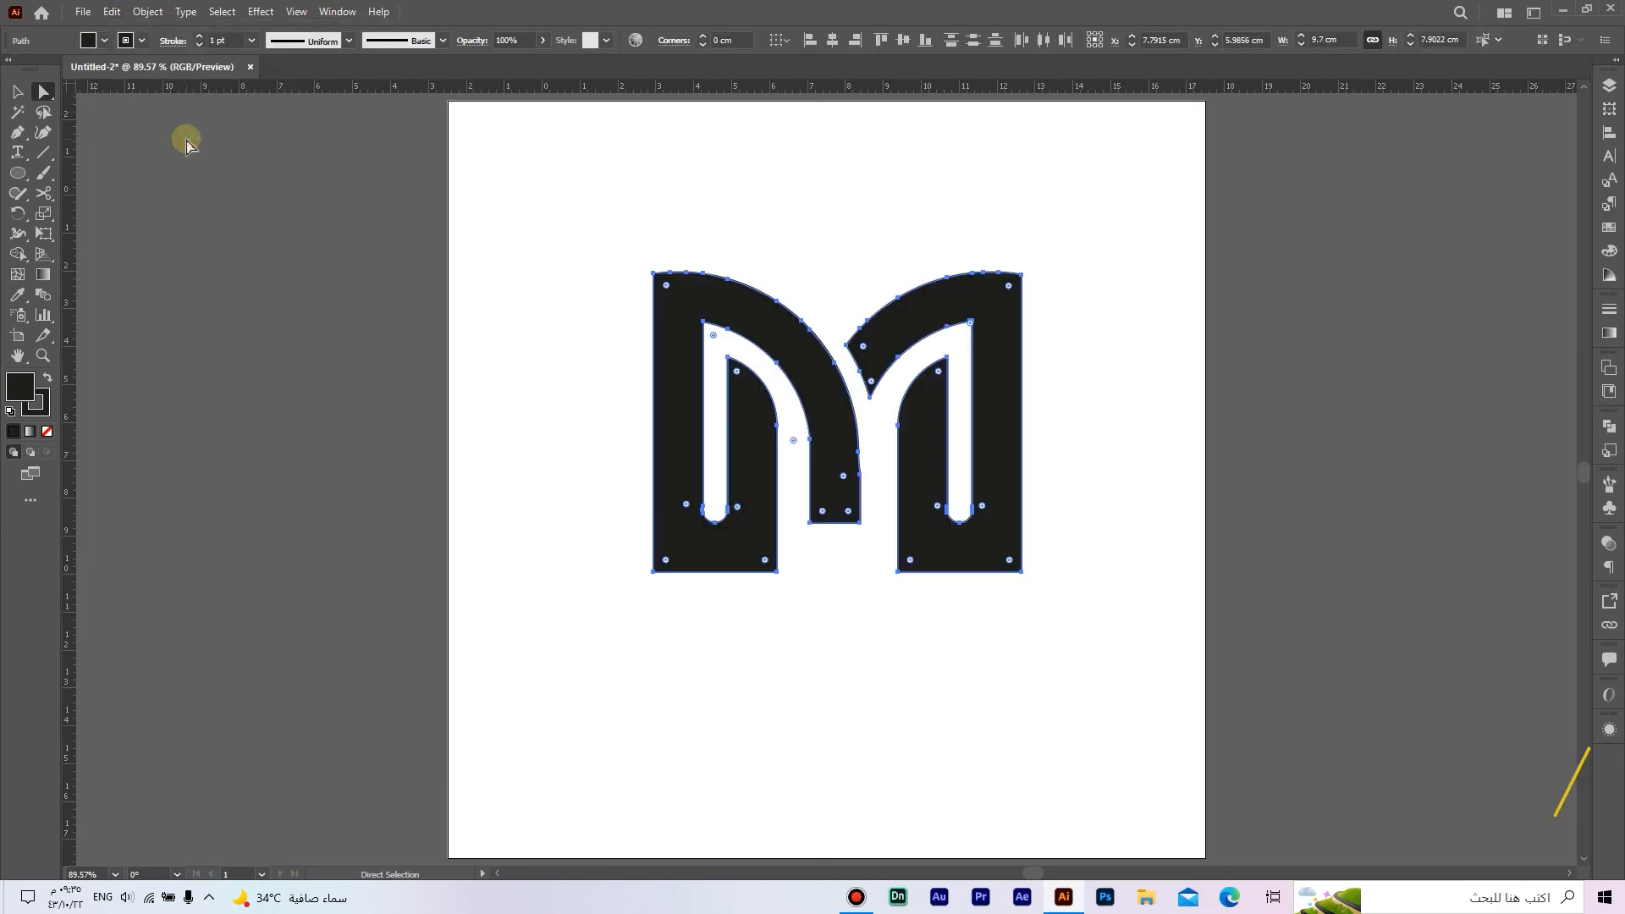
{"action": "left_click", "coordinate": [47, 416]}
{"action": "left_click", "coordinate": [46, 432]}
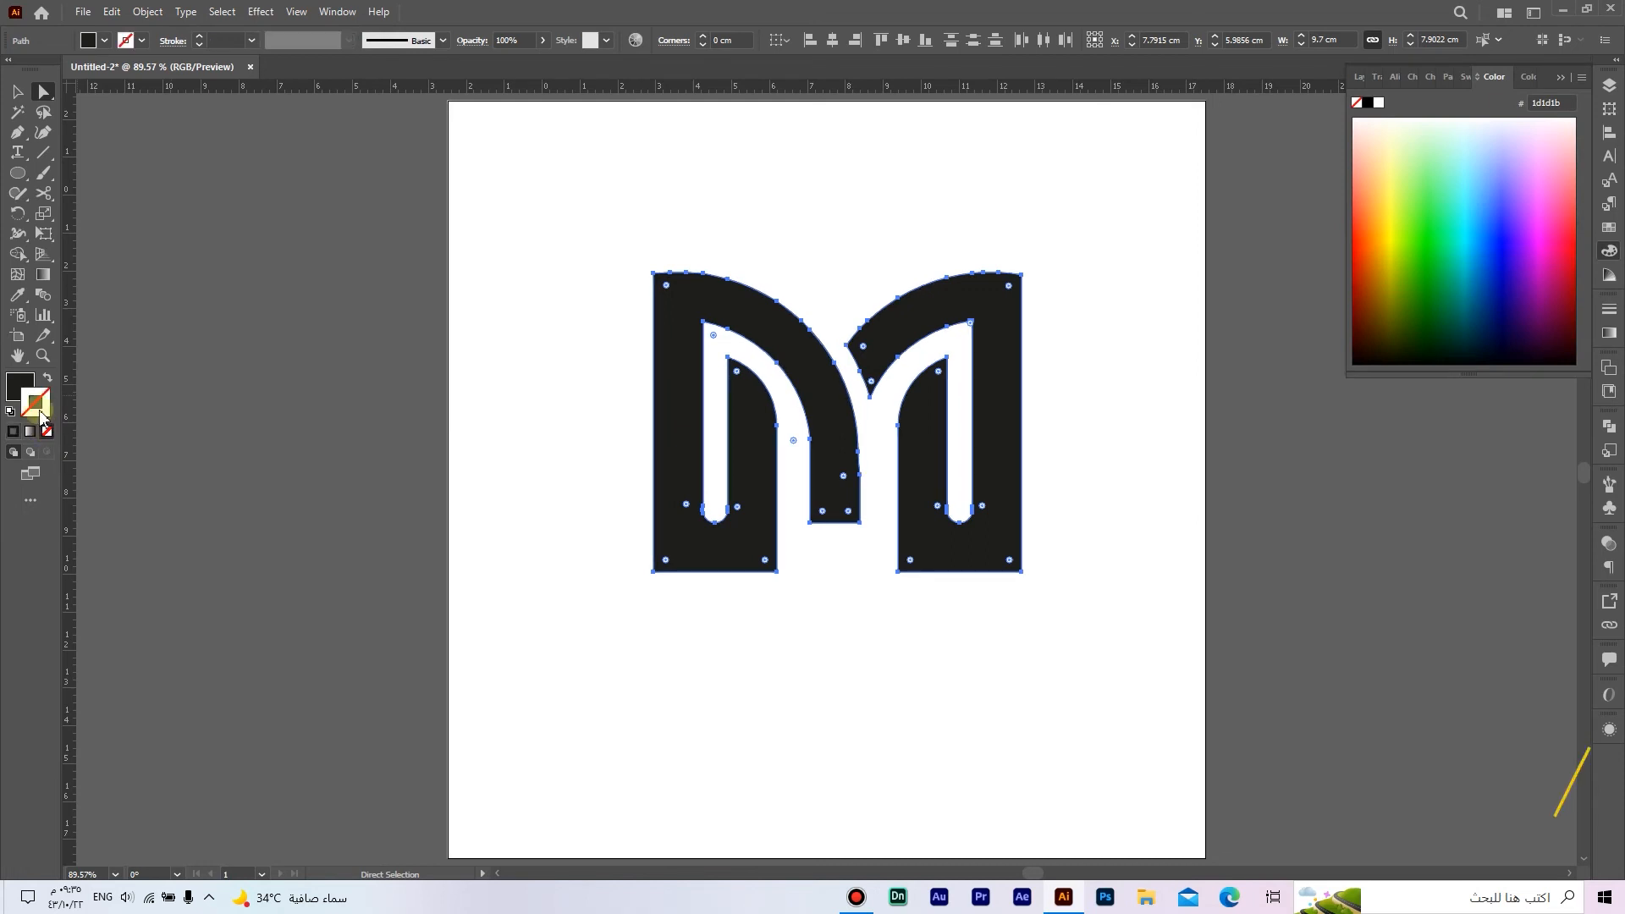
Step: Shift the right half of the logo horizontally about 0.25 cm toward the left half
{"action": "left_click", "coordinate": [23, 90]}
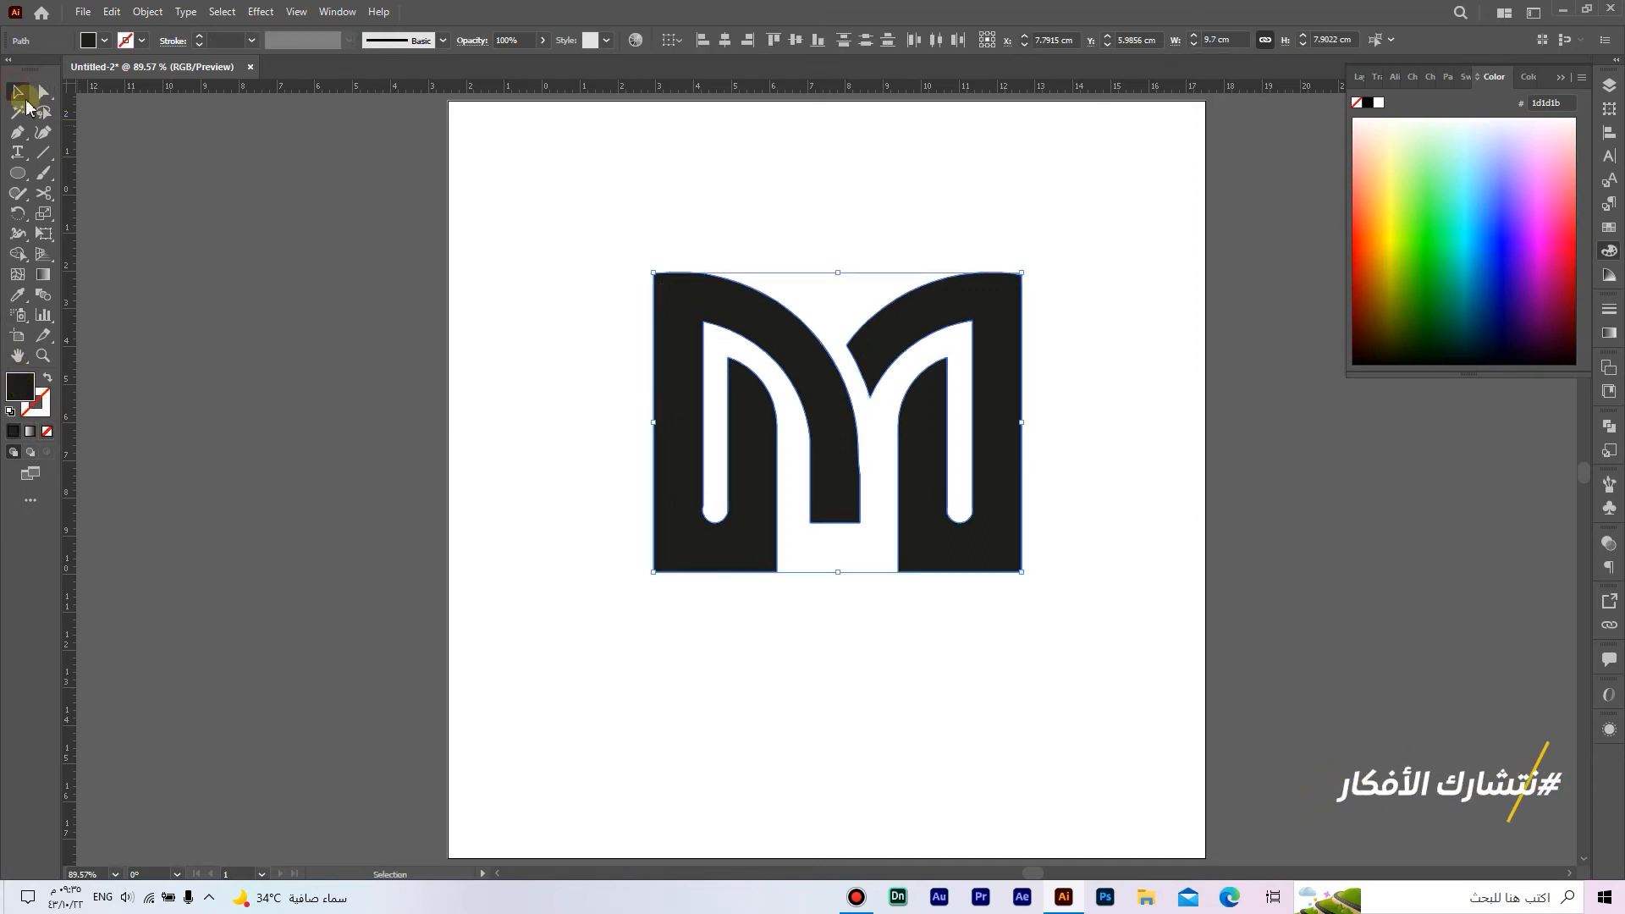
{"action": "left_click", "coordinate": [555, 400]}
{"action": "scroll", "coordinate": [869, 519], "scroll_direction": "up", "scroll_amount": 2}
{"action": "left_click", "coordinate": [977, 523]}
{"action": "left_click_drag", "start_coordinate": [977, 522], "coordinate": [961, 518]}
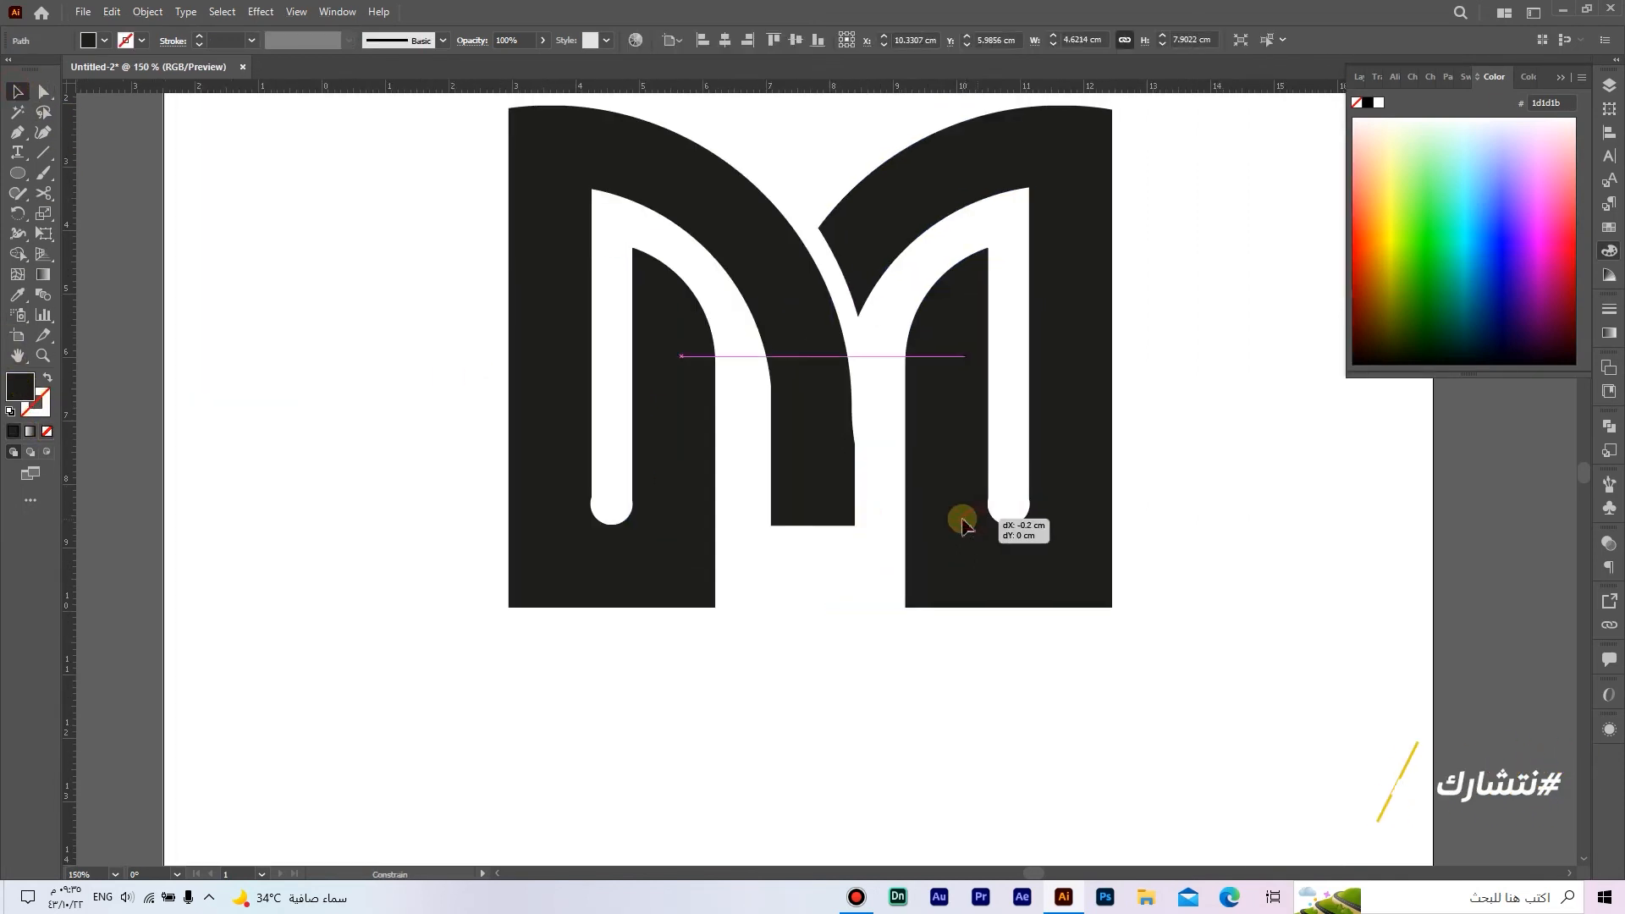
Step: Move the two lower anchors on the middle arm's edge facing the right half inward to about X 8.36 cm
{"action": "scroll", "coordinate": [849, 453], "scroll_direction": "up", "scroll_amount": 2}
{"action": "scroll", "coordinate": [849, 452], "scroll_direction": "up", "scroll_amount": 3}
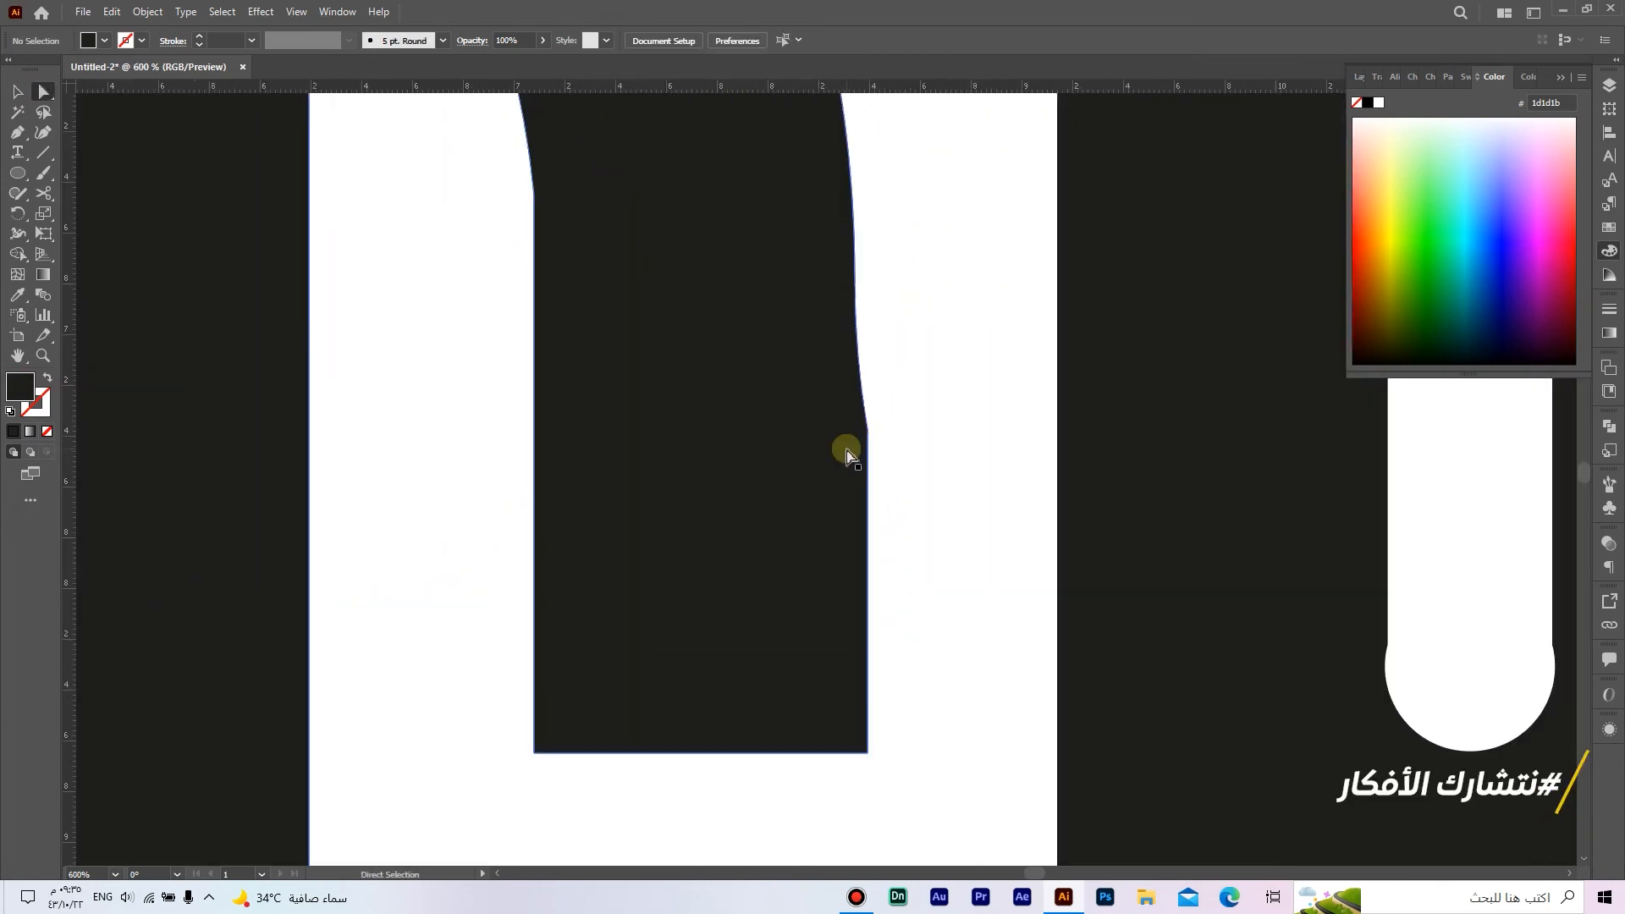
{"action": "key", "text": "a"}
{"action": "left_click_drag", "start_coordinate": [865, 433], "coordinate": [867, 432]}
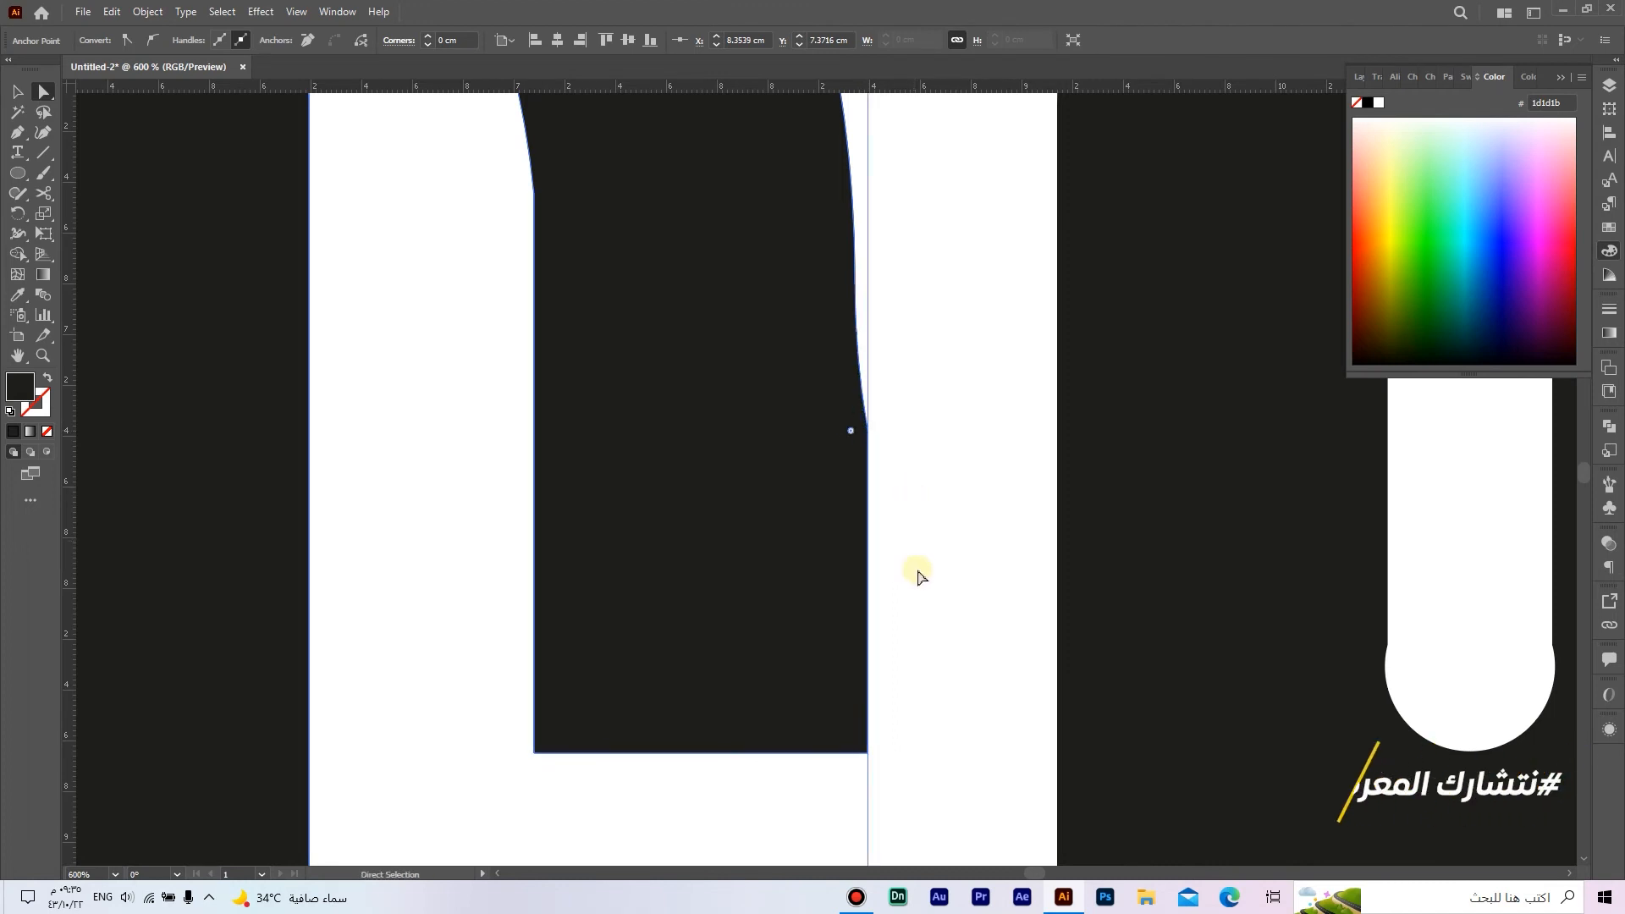
{"action": "left_click", "coordinate": [867, 755]}
{"action": "left_click", "coordinate": [866, 430], "text": "shift"}
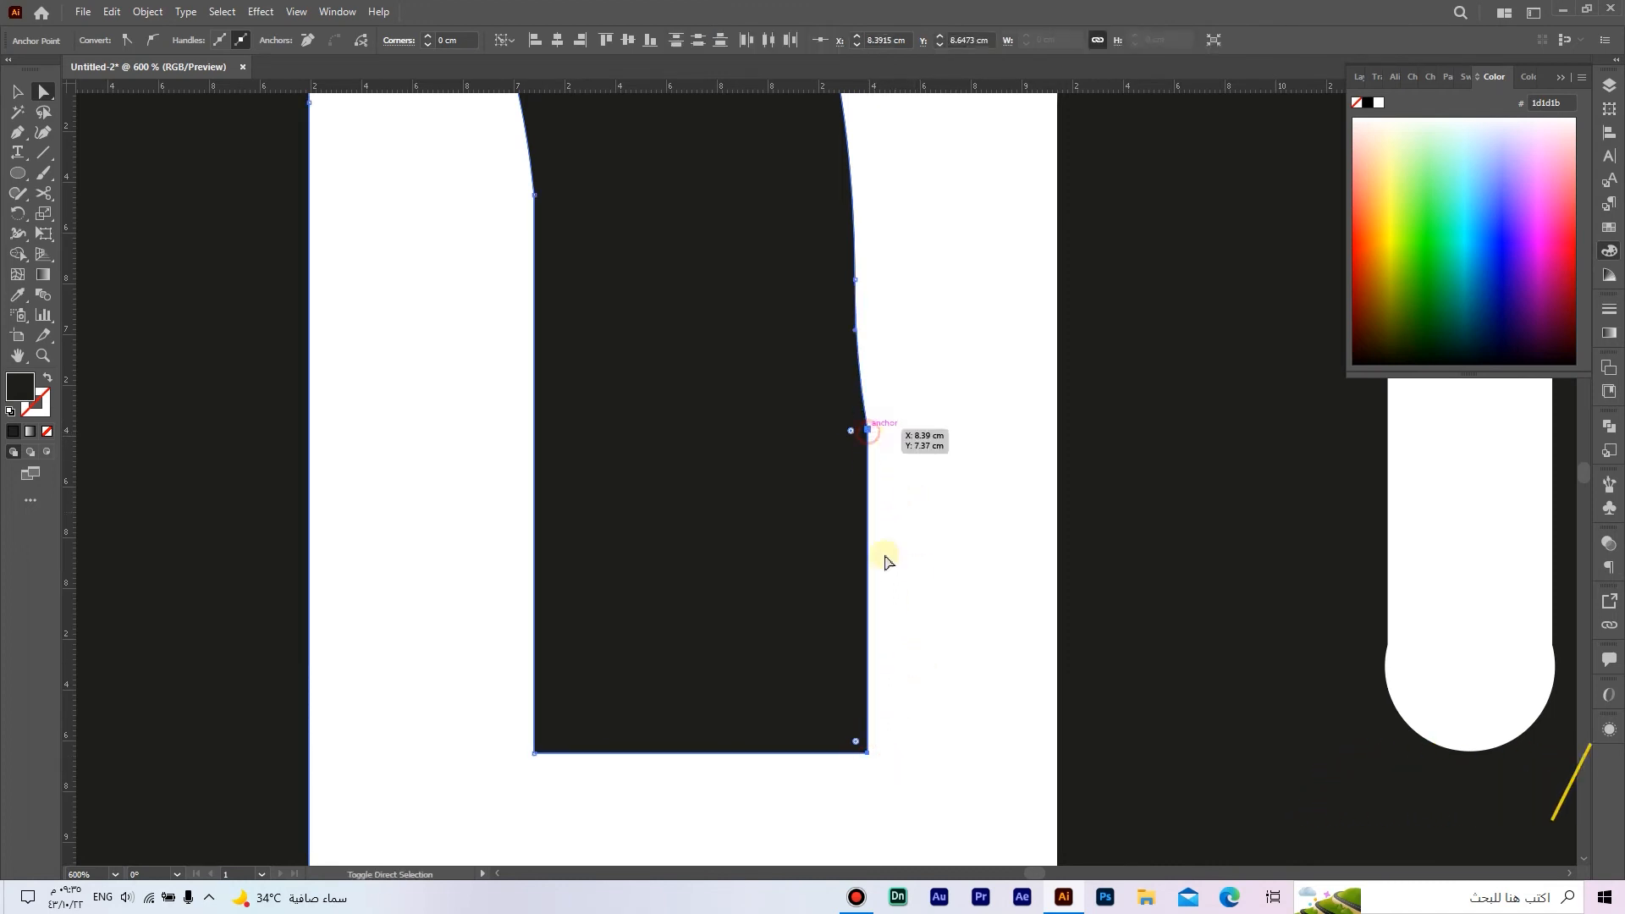
{"action": "left_click_drag", "start_coordinate": [866, 755], "coordinate": [859, 753]}
{"action": "left_click", "coordinate": [903, 504]}
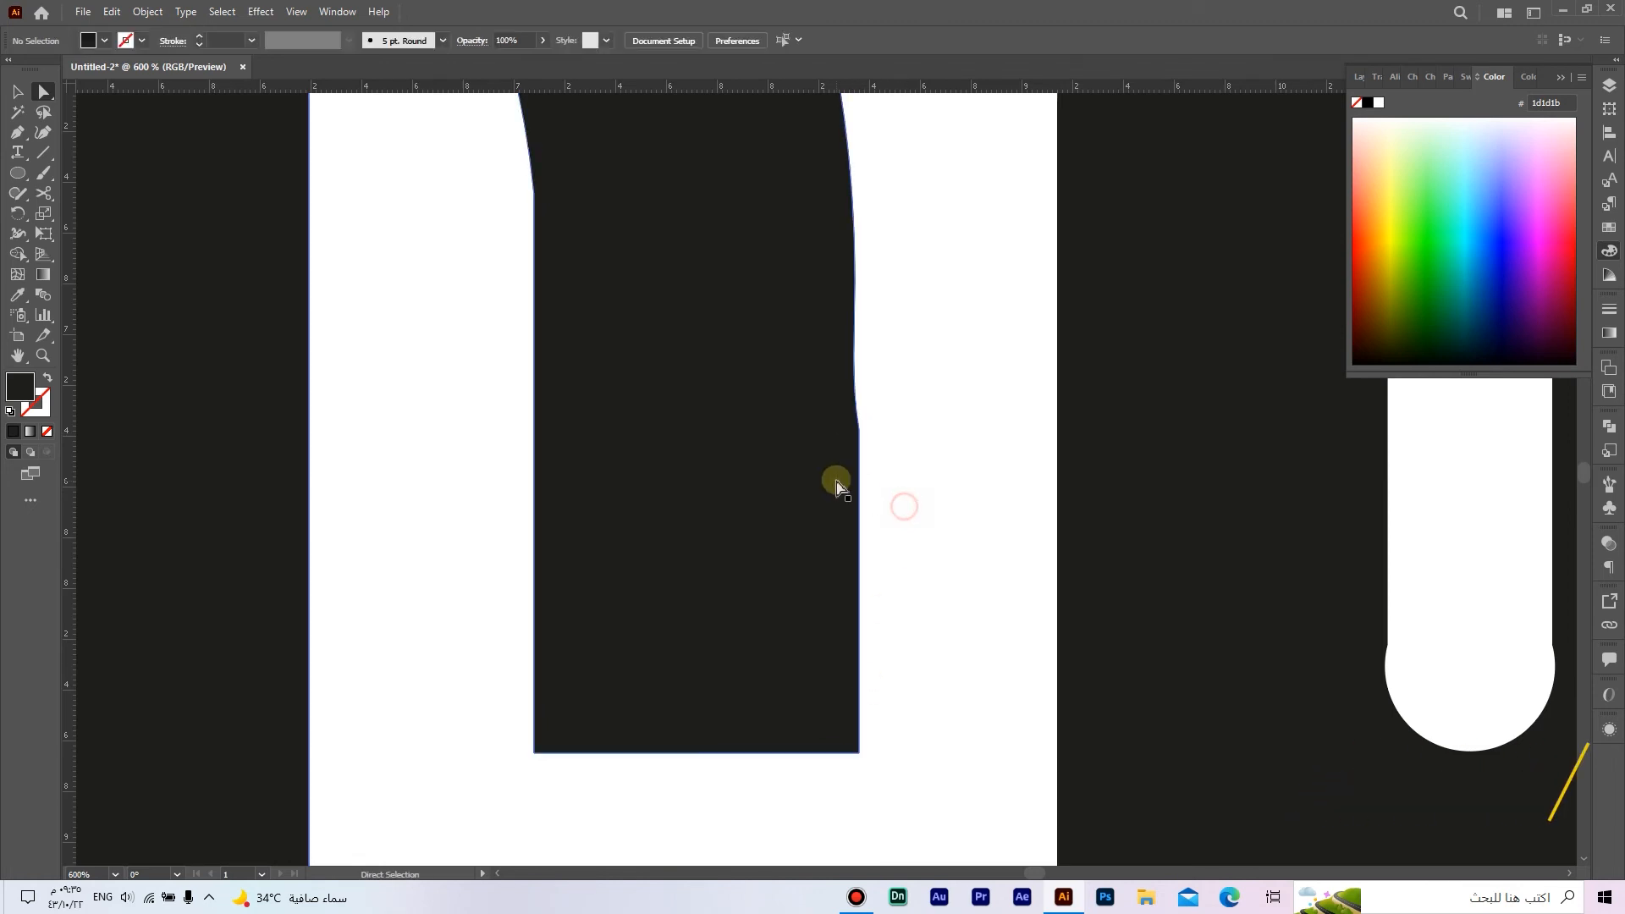
Step: Smooth the kink on that middle-arm edge by straightening its curve handle and moving the anchor to about X 8.34 cm
{"action": "left_click", "coordinate": [857, 429]}
{"action": "left_click_drag", "start_coordinate": [853, 382], "coordinate": [856, 331]}
{"action": "left_click", "coordinate": [882, 330]}
{"action": "scroll", "coordinate": [889, 337], "scroll_direction": "up", "scroll_amount": 3}
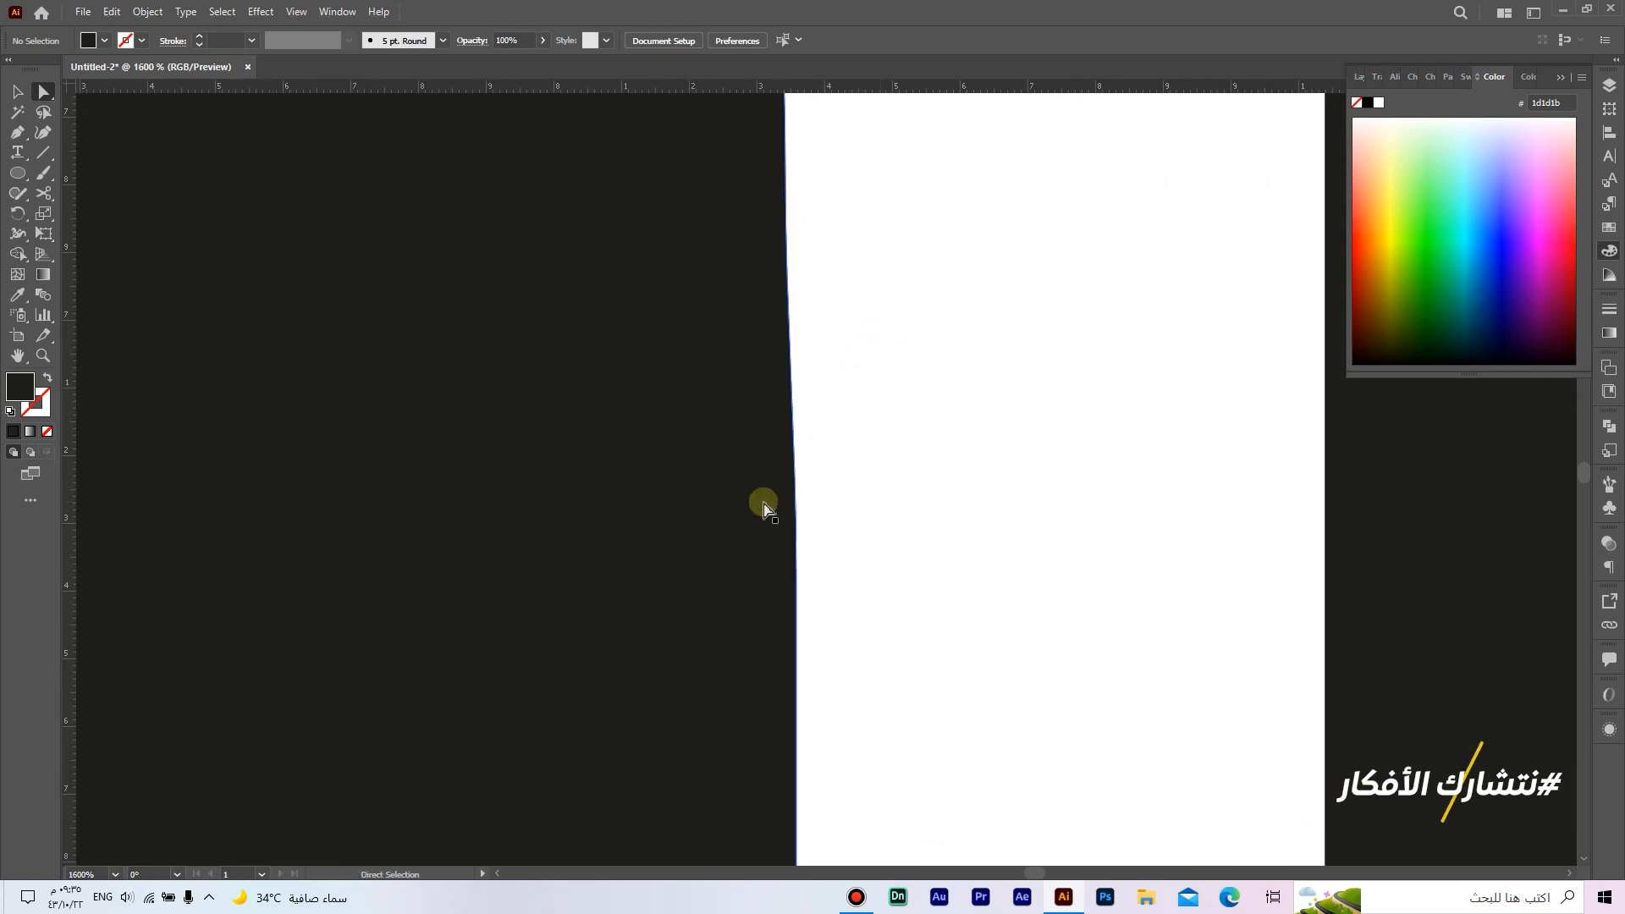
{"action": "left_click", "coordinate": [796, 582]}
{"action": "left_click_drag", "start_coordinate": [796, 571], "coordinate": [787, 581]}
Step: Move the middle arm's bottom corner facing the right half to about X 8.35 cm
{"action": "scroll", "coordinate": [787, 584], "scroll_direction": "down", "scroll_amount": 1}
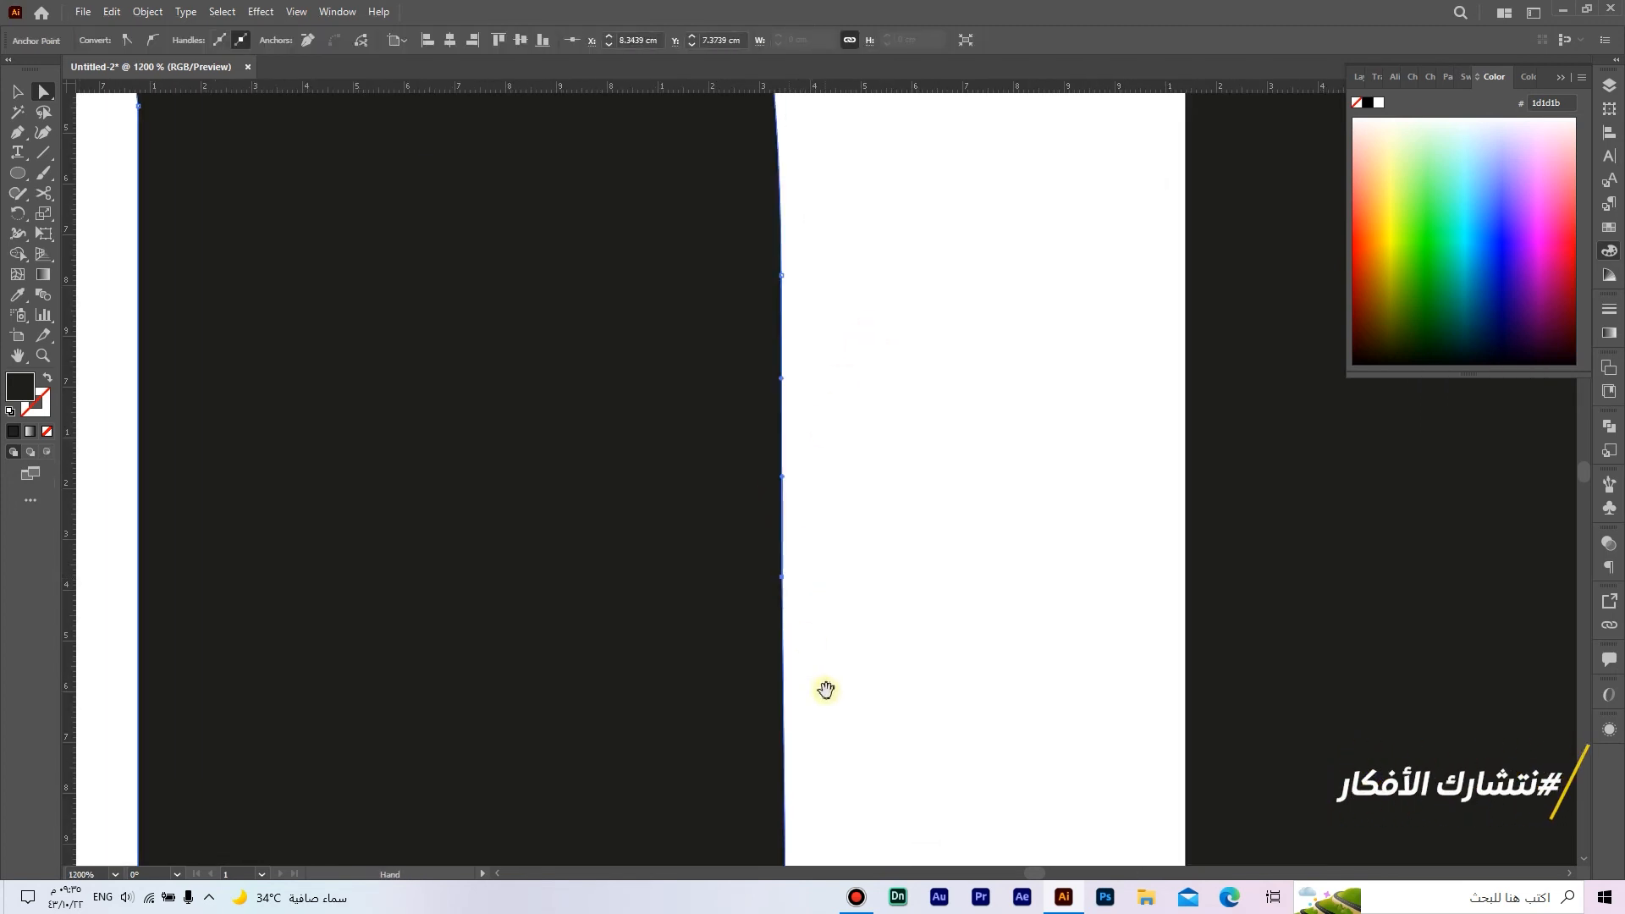
{"action": "left_click_drag", "start_coordinate": [827, 689], "coordinate": [974, 482]}
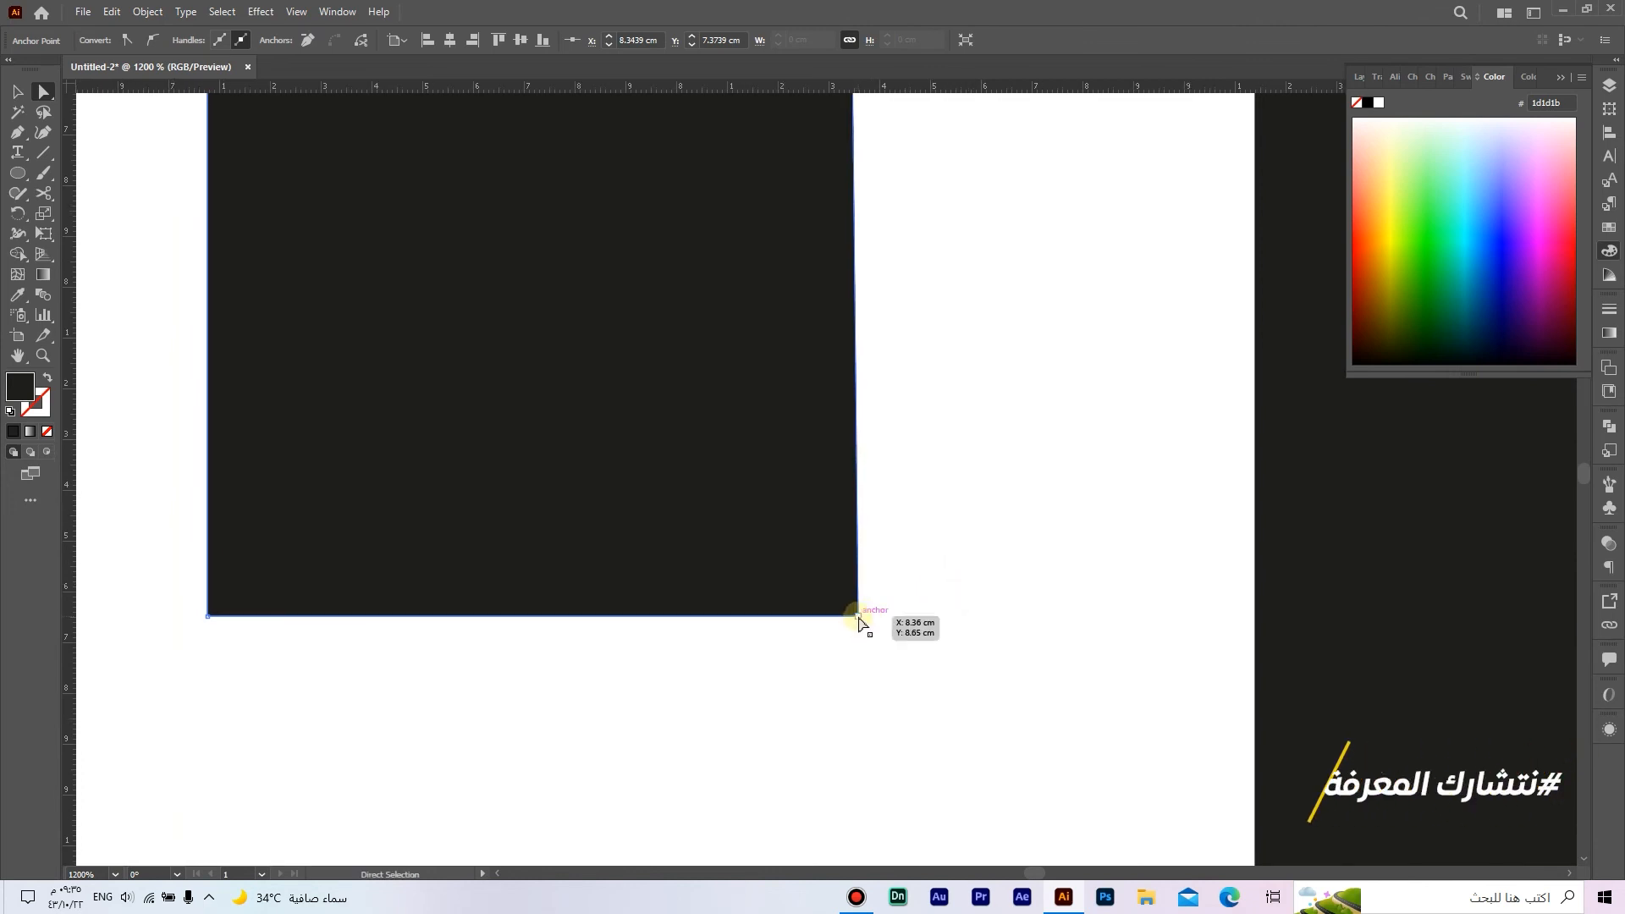
{"action": "left_click_drag", "start_coordinate": [858, 617], "coordinate": [853, 617]}
{"action": "scroll", "coordinate": [853, 617], "scroll_direction": "down", "scroll_amount": 3}
{"action": "left_click_drag", "start_coordinate": [892, 500], "coordinate": [955, 691]}
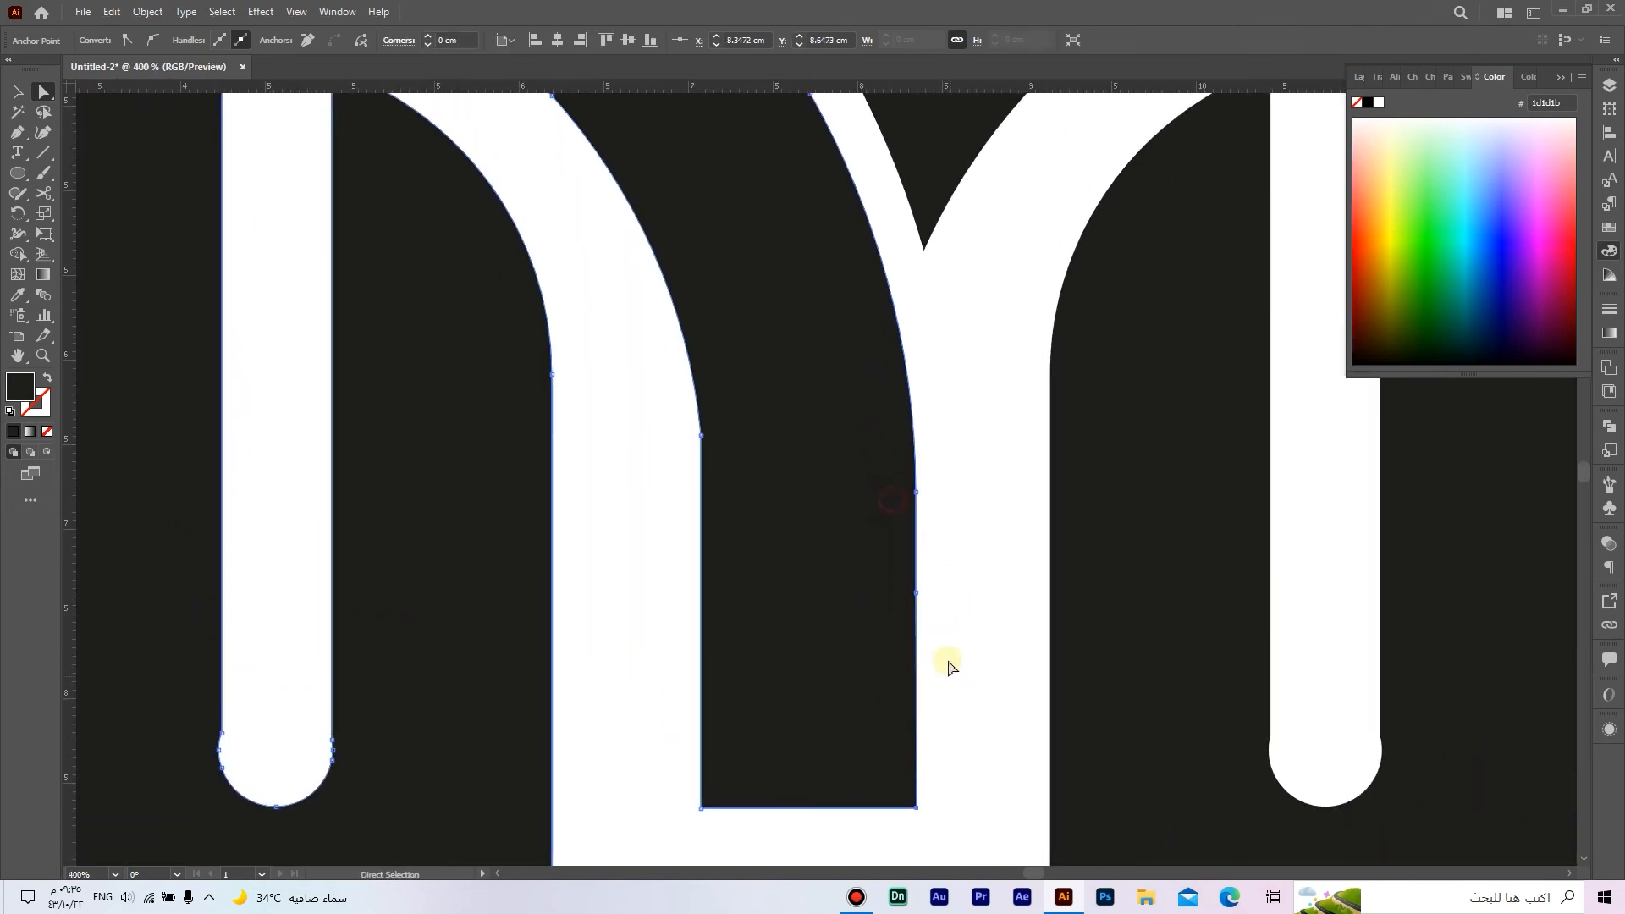
Step: Round the corner where the middle arm's inner curve meets its straight edge to a radius of about 3.55 cm
{"action": "left_click", "coordinate": [864, 548]}
{"action": "left_click_drag", "start_coordinate": [684, 438], "coordinate": [50, 530]}
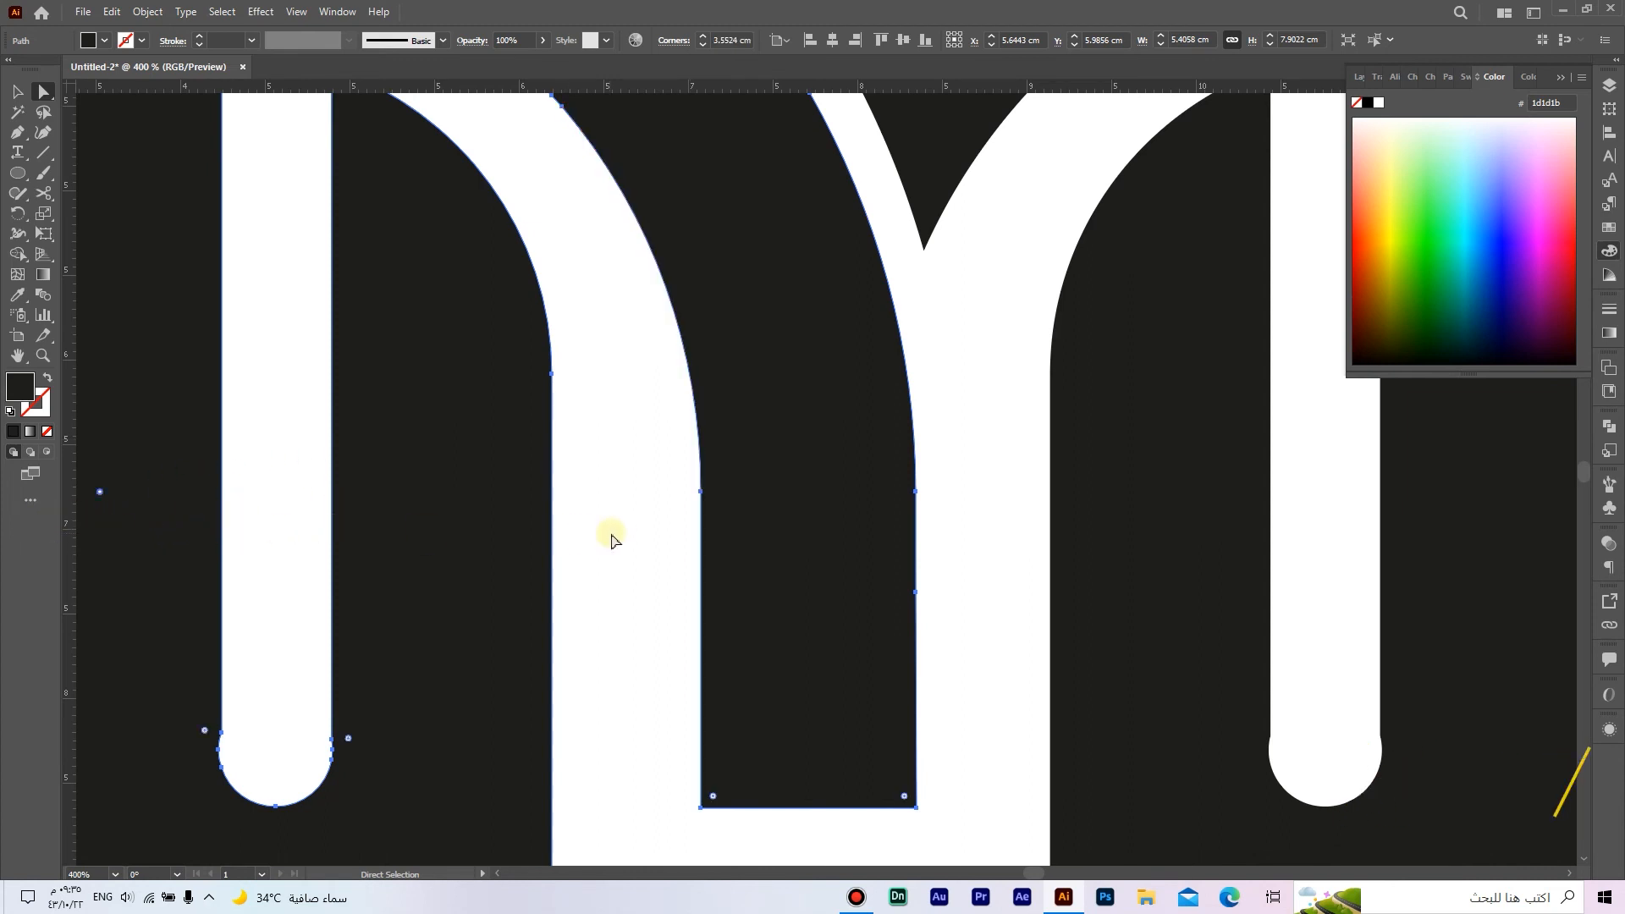
{"action": "left_click", "coordinate": [611, 535]}
Step: Move the anchor joining the left slot's outer straight edge to its rounded end outward to about X 4.23 cm
{"action": "scroll", "coordinate": [611, 546], "scroll_direction": "down", "scroll_amount": 1}
{"action": "left_click_drag", "start_coordinate": [594, 609], "coordinate": [754, 573]}
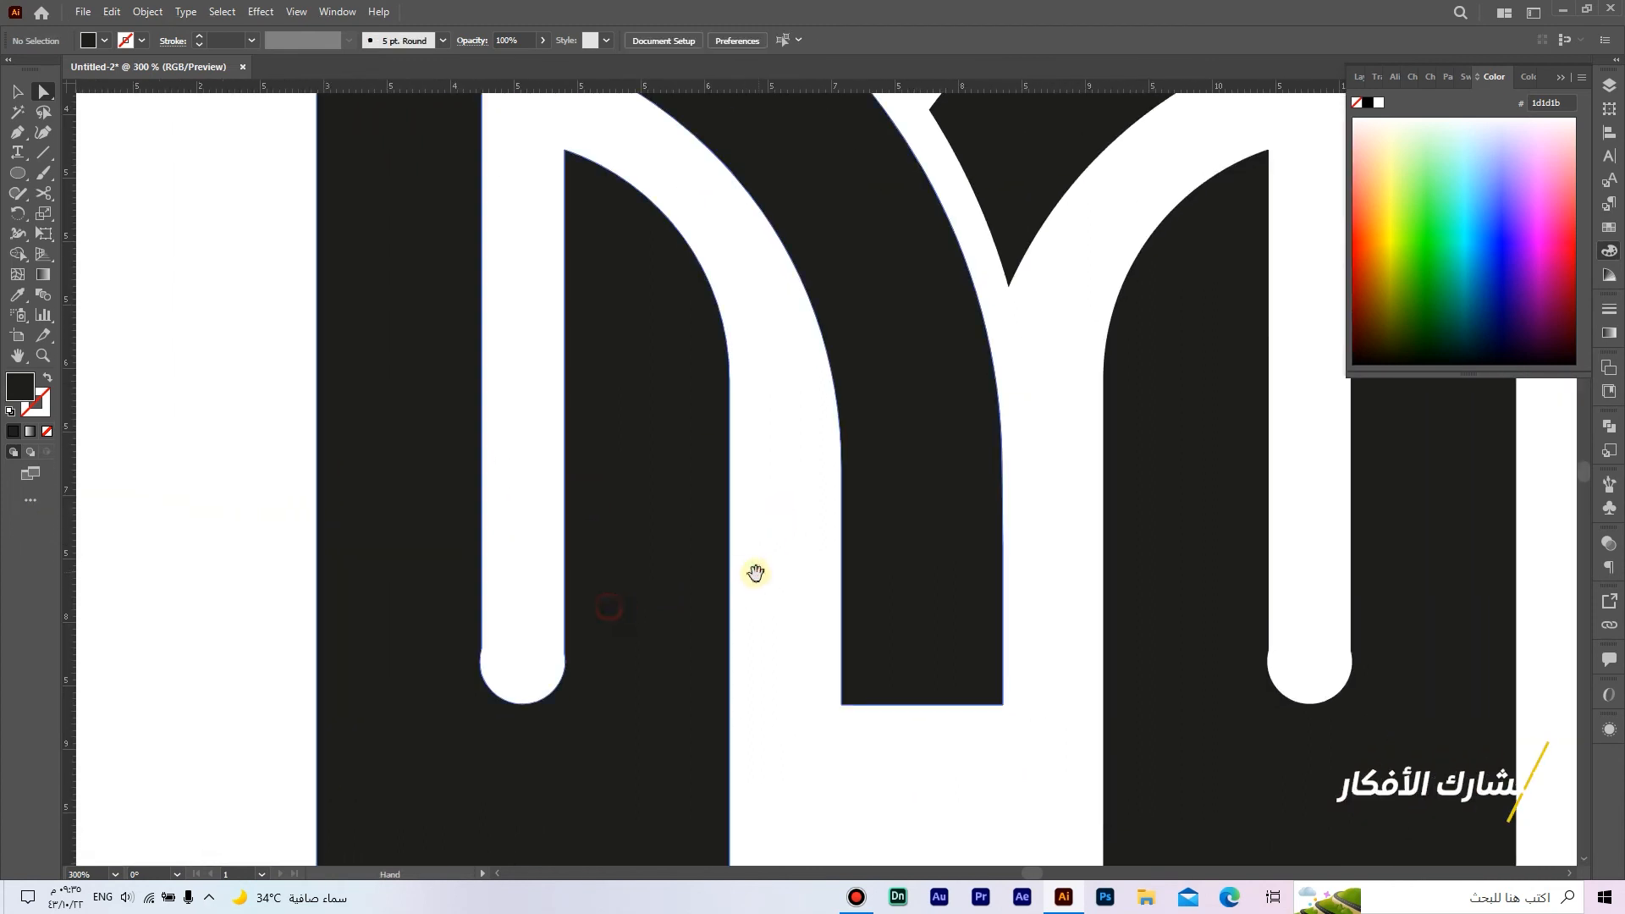
{"action": "left_click", "coordinate": [601, 628]}
{"action": "scroll", "coordinate": [451, 652], "scroll_direction": "up", "scroll_amount": 3}
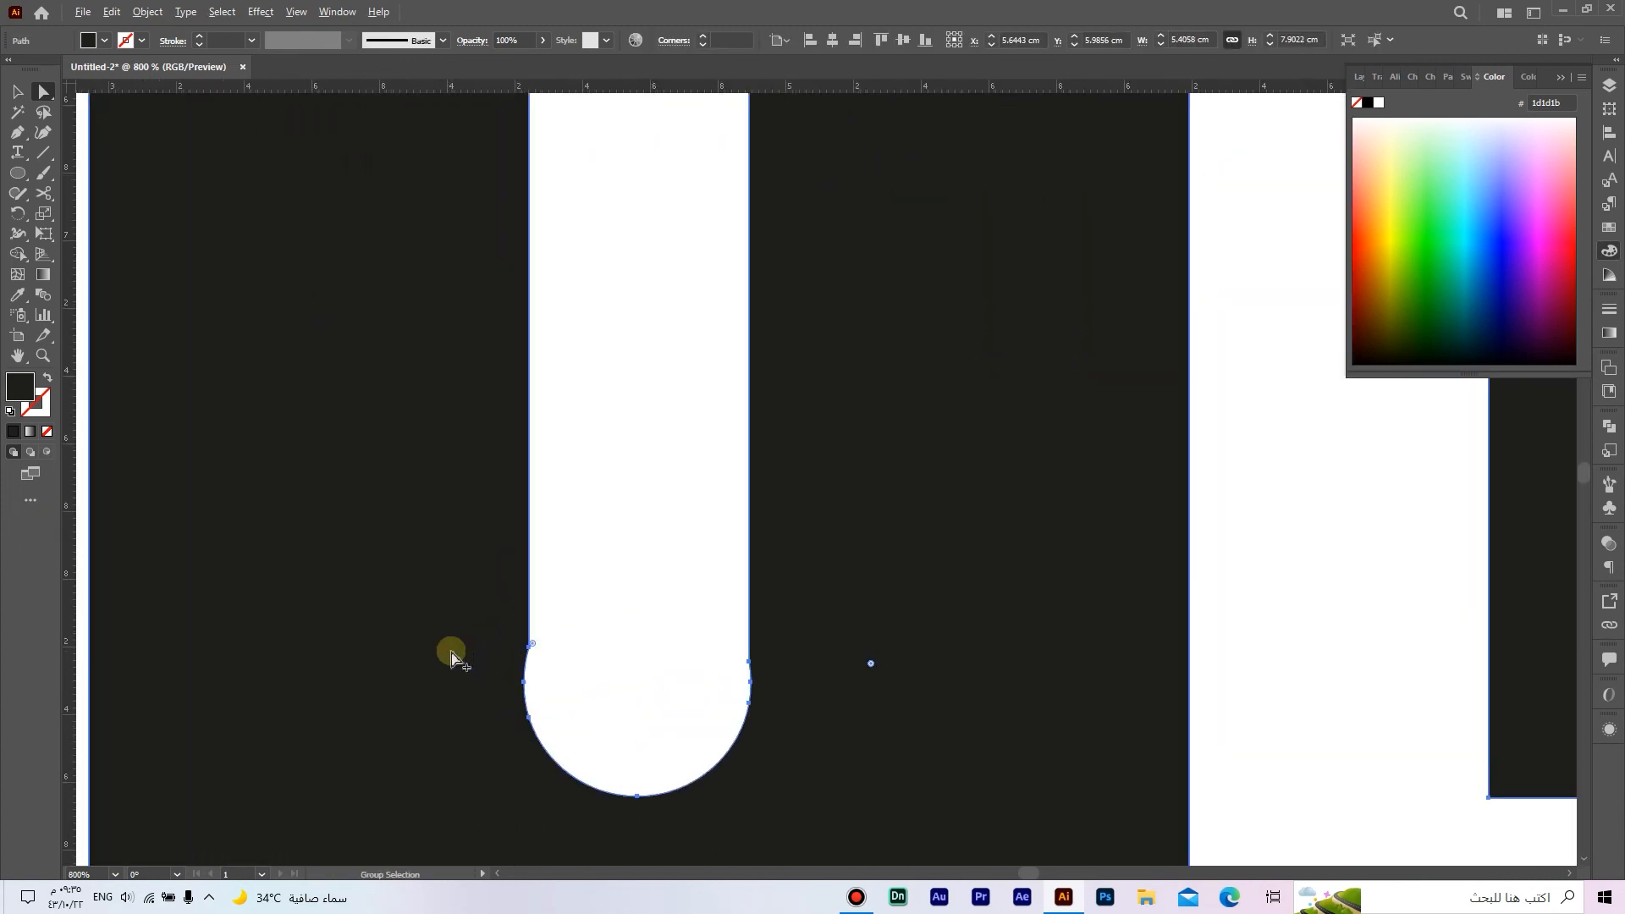
{"action": "left_click", "coordinate": [526, 652]}
{"action": "scroll", "coordinate": [526, 671], "scroll_direction": "up", "scroll_amount": 2}
{"action": "left_click_drag", "start_coordinate": [525, 671], "coordinate": [532, 592]}
{"action": "scroll", "coordinate": [532, 592], "scroll_direction": "up", "scroll_amount": 3}
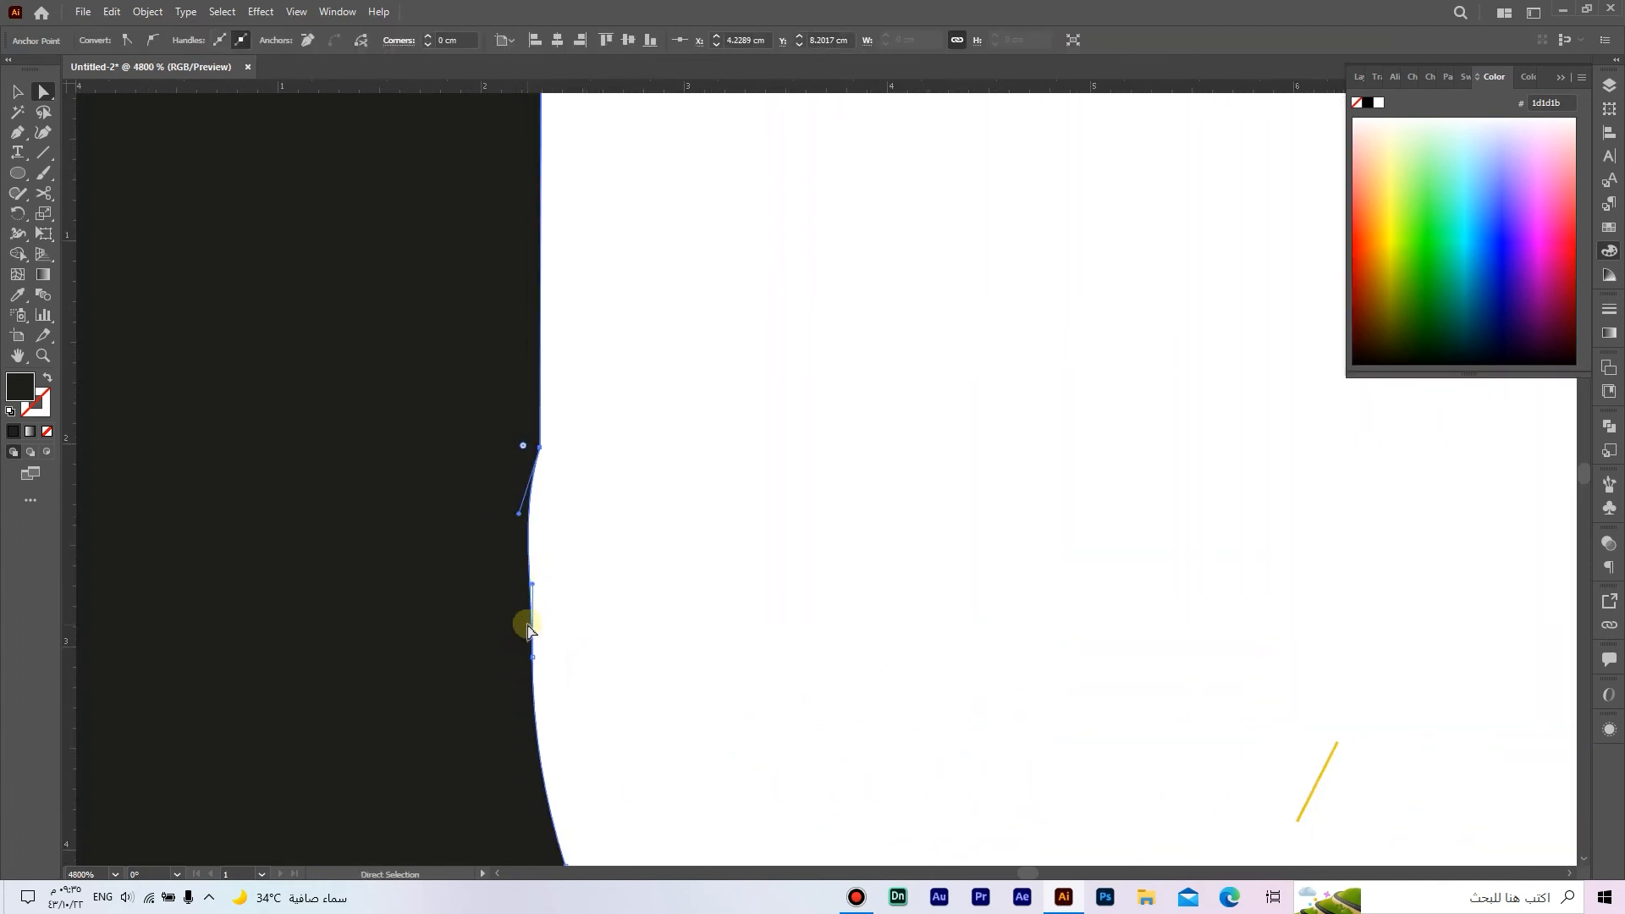
Step: Straighten that anchor's curve handle vertically so the left slot's outer edge flows smoothly into the rounded end
{"action": "left_click_drag", "start_coordinate": [521, 515], "coordinate": [533, 519]}
{"action": "key", "text": "ctrl+z"}
{"action": "left_click", "coordinate": [543, 449]}
{"action": "left_click", "coordinate": [520, 517]}
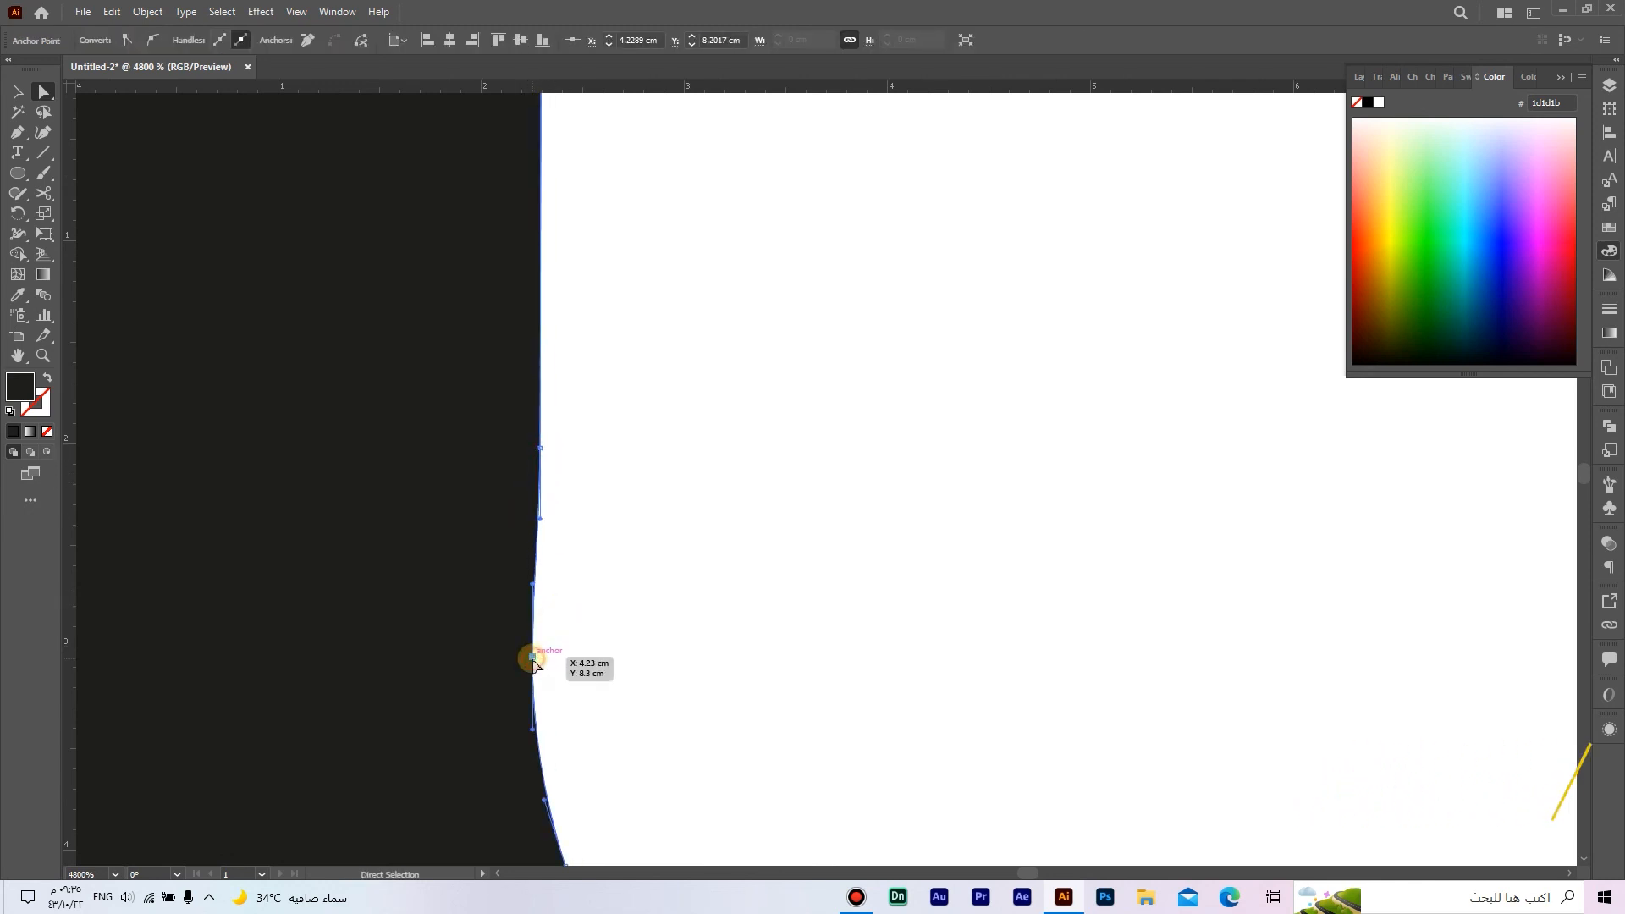
{"action": "left_click", "coordinate": [636, 590]}
Step: Move the anchor on the left slot's opposite edge to about X 4.90 cm and straighten its handle toward the rounded end
{"action": "scroll", "coordinate": [636, 590], "scroll_direction": "down", "scroll_amount": 5}
{"action": "left_click", "coordinate": [1030, 617]}
{"action": "scroll", "coordinate": [958, 582], "scroll_direction": "up", "scroll_amount": 4}
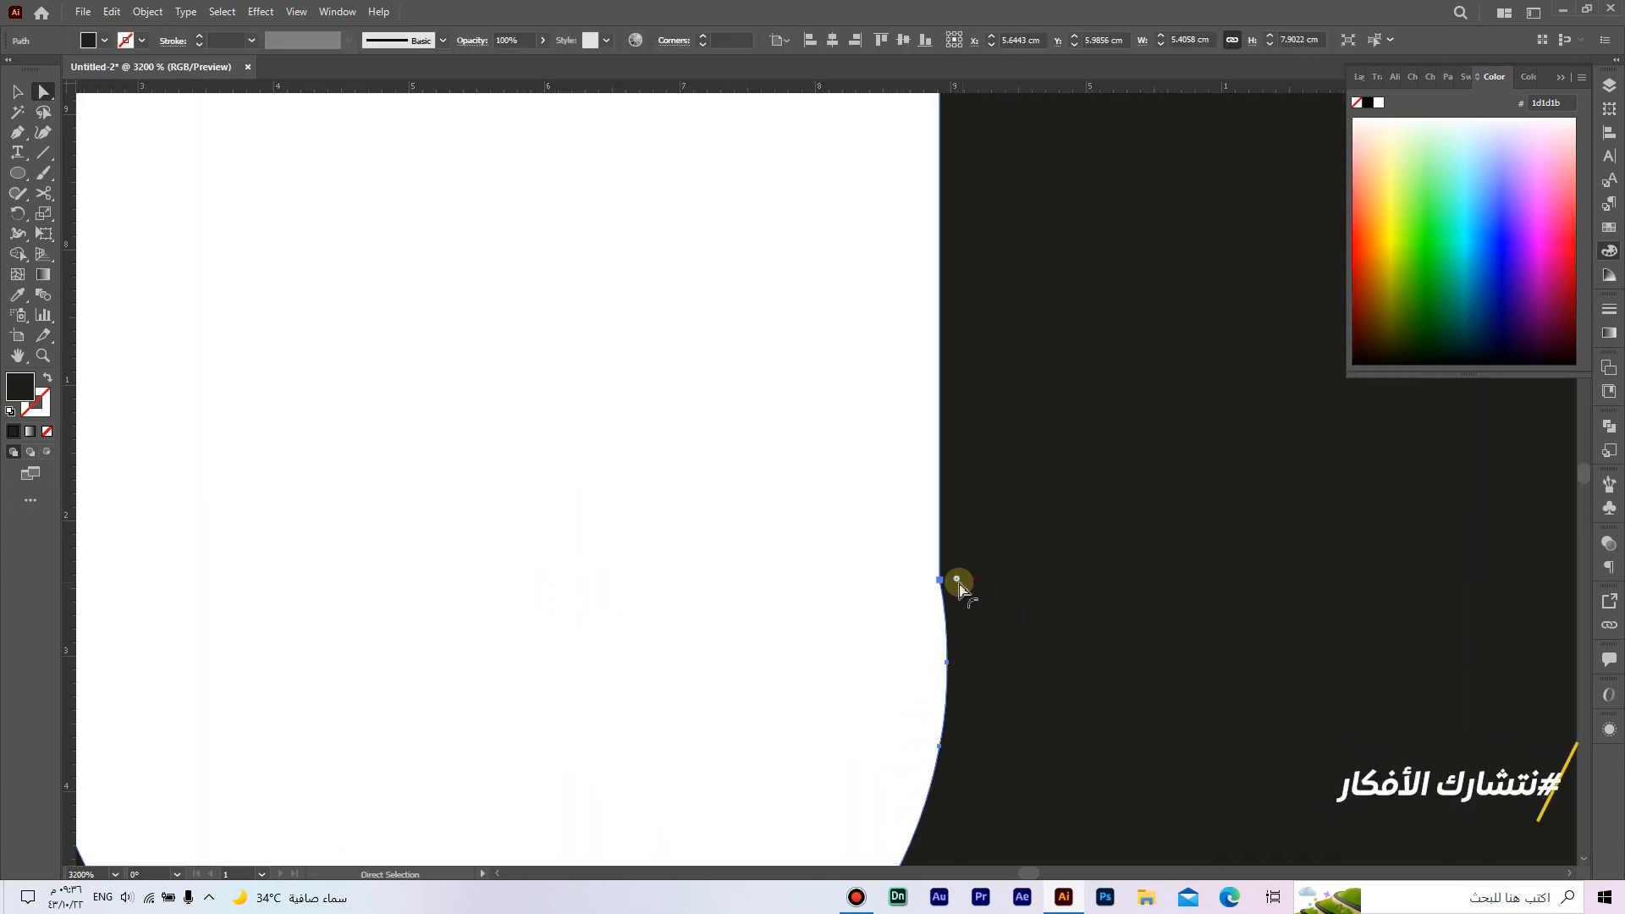
{"action": "left_click", "coordinate": [942, 579]}
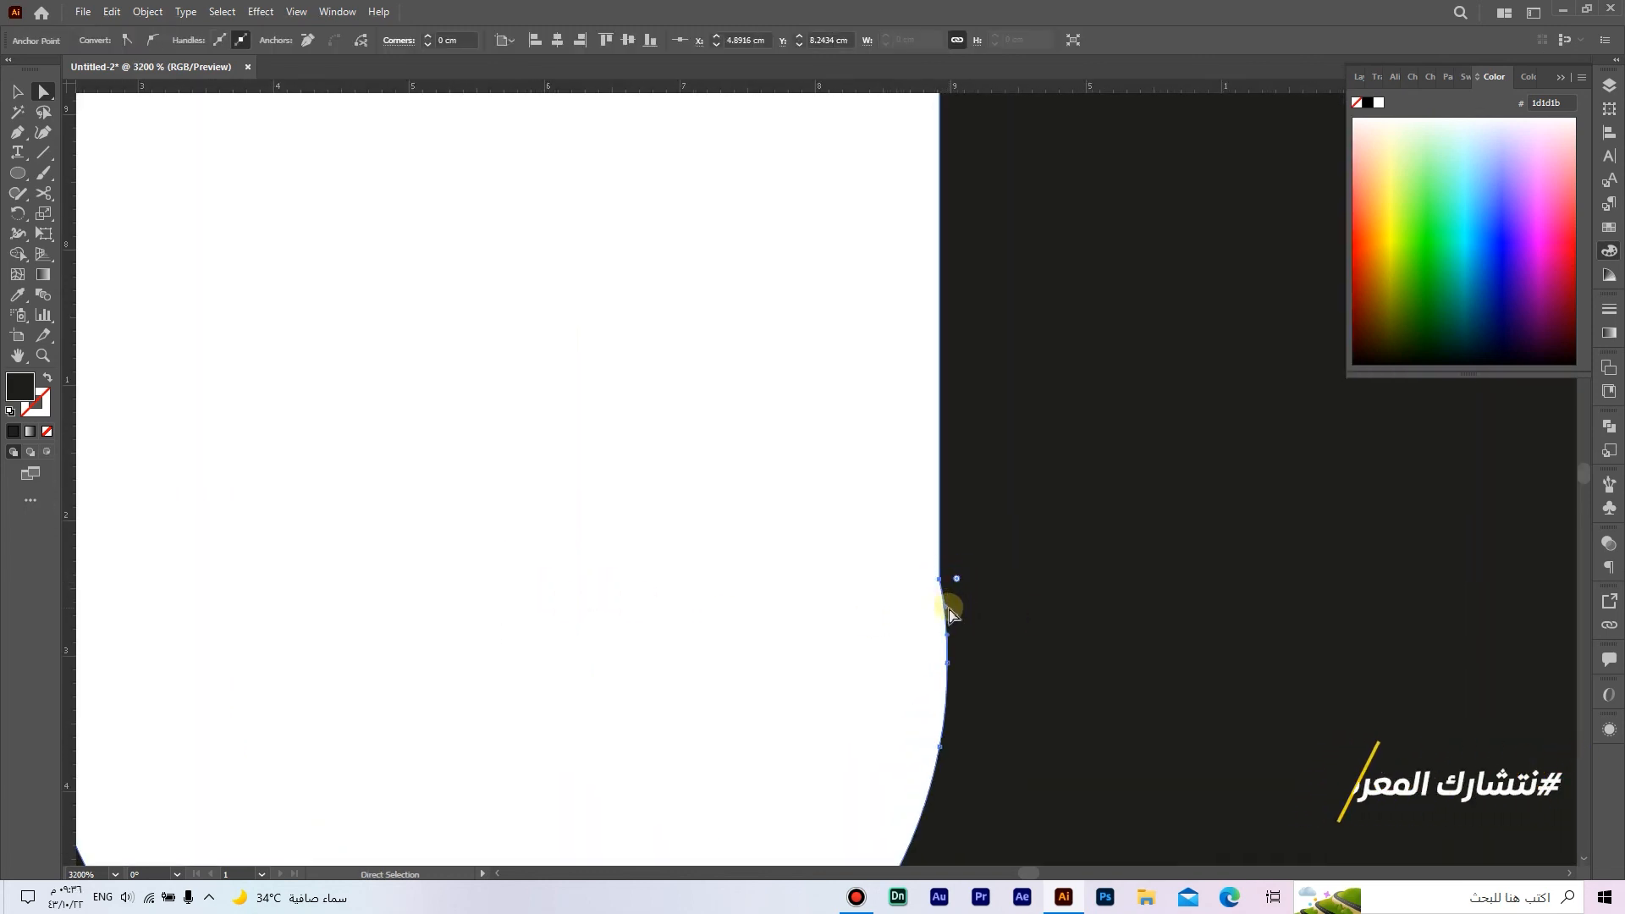
{"action": "left_click_drag", "start_coordinate": [948, 604], "coordinate": [937, 604]}
{"action": "key", "text": "ctrl+z"}
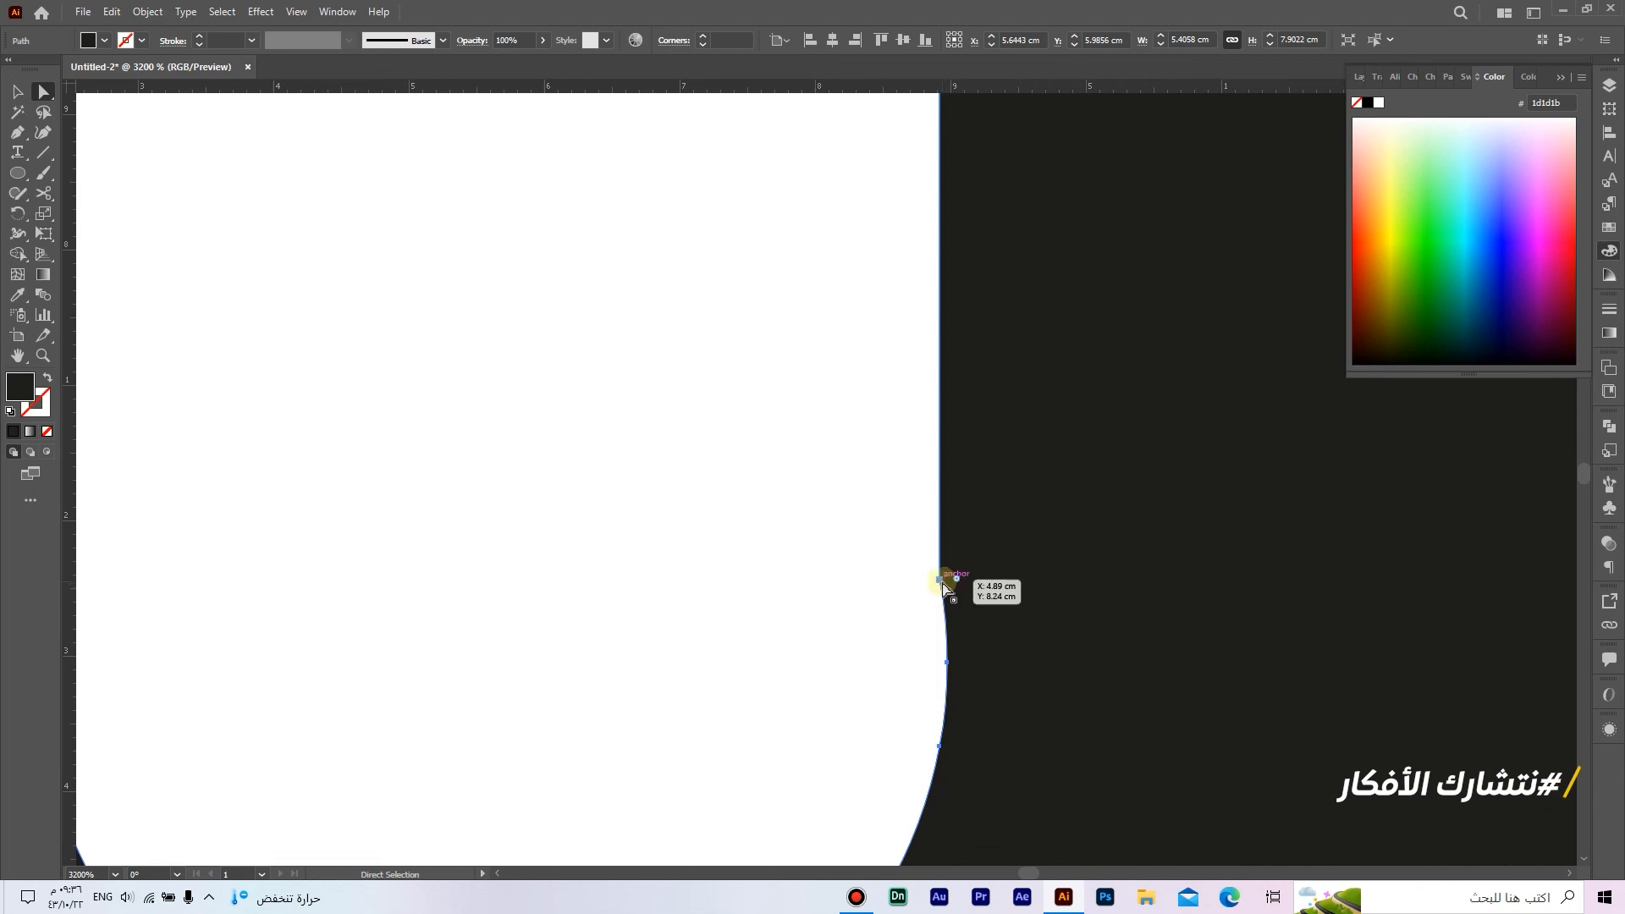
{"action": "left_click", "coordinate": [943, 581]}
{"action": "left_click_drag", "start_coordinate": [945, 609], "coordinate": [945, 584]}
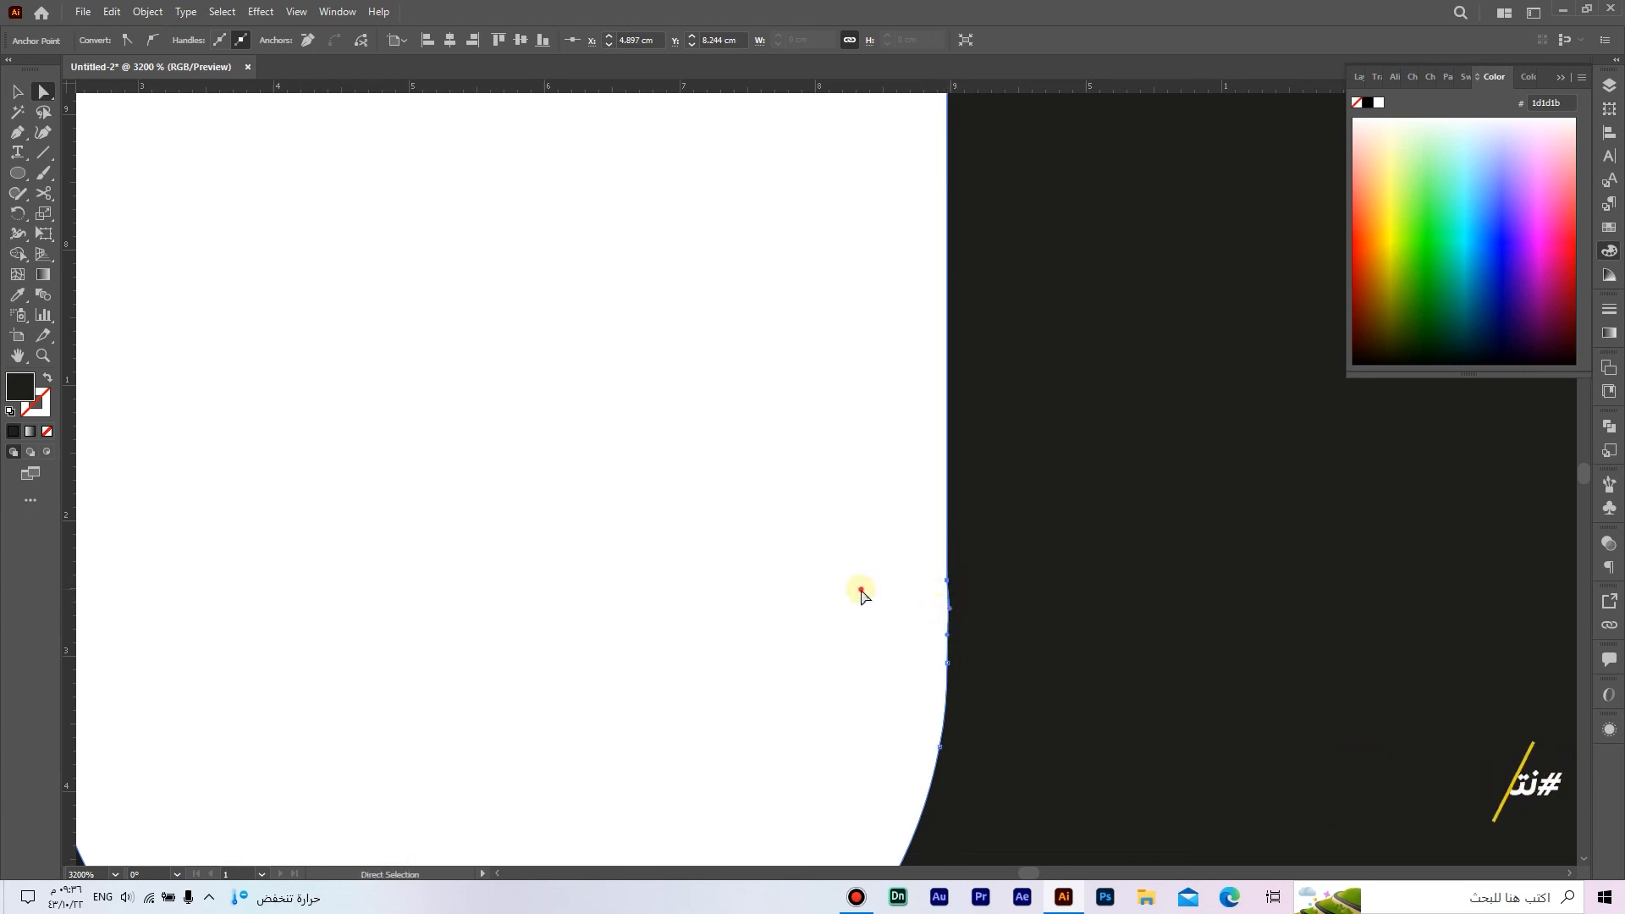
{"action": "key", "text": "ctrl+shift+a"}
Step: Align the right slot's two edges with its rounded end by moving their junction anchors to about X 11.10 and 10.43 cm
{"action": "scroll", "coordinate": [948, 611], "scroll_direction": "down", "scroll_amount": 6}
{"action": "scroll", "coordinate": [861, 591], "scroll_direction": "down", "scroll_amount": 2}
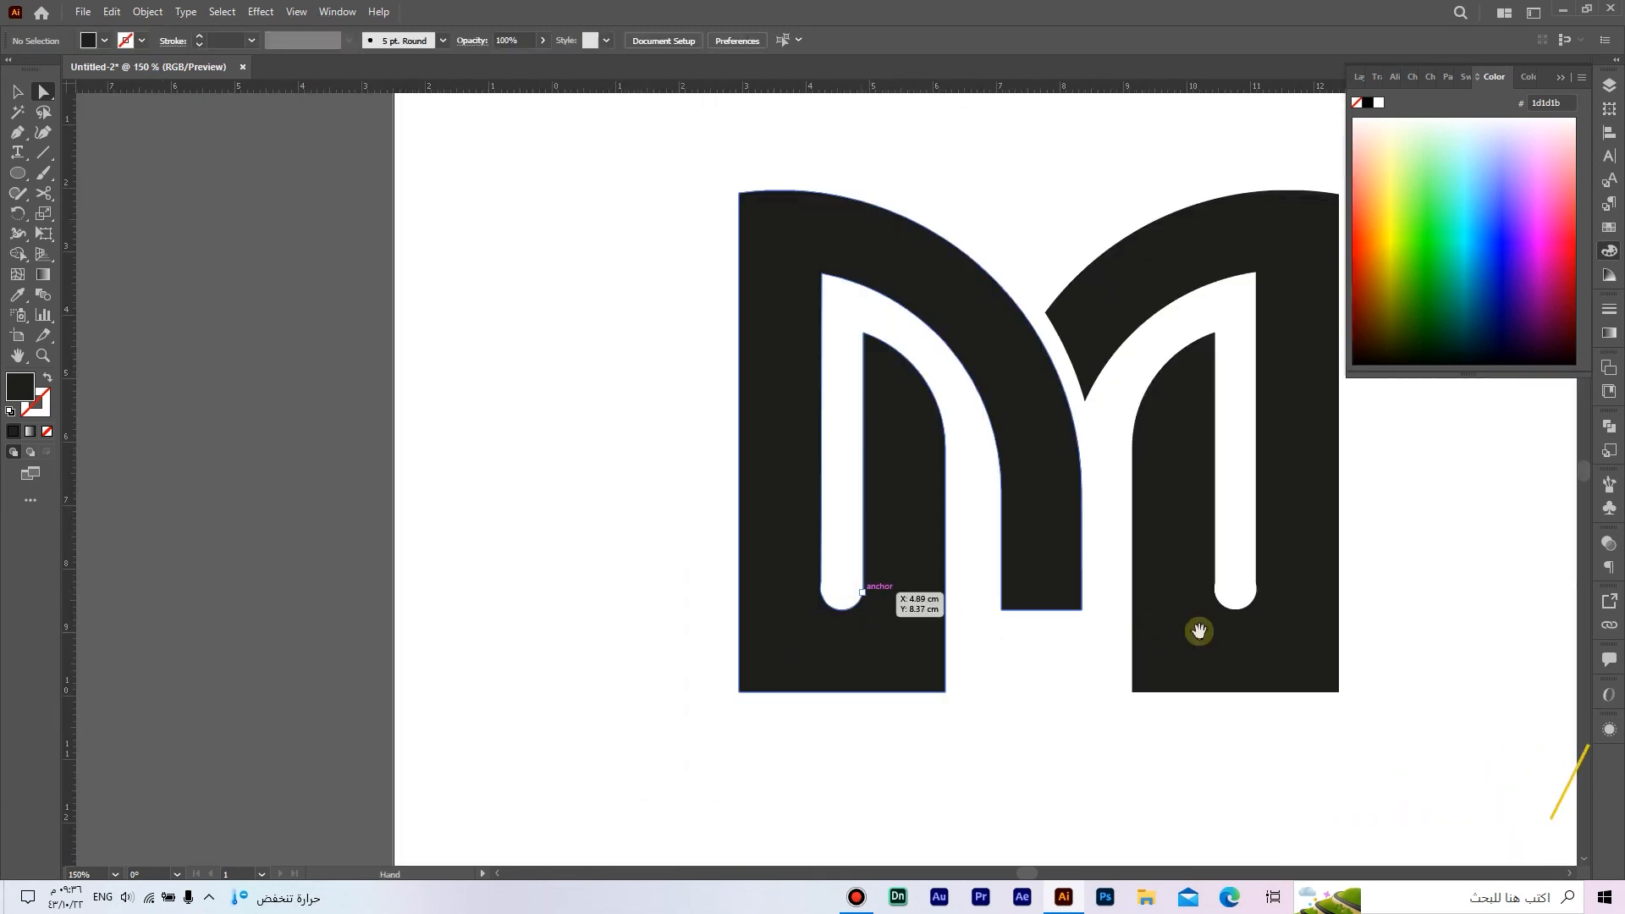
{"action": "left_click_drag", "start_coordinate": [1198, 632], "coordinate": [1009, 628]}
{"action": "scroll", "coordinate": [1092, 591], "scroll_direction": "up", "scroll_amount": 7}
{"action": "key", "text": "ctrl+a"}
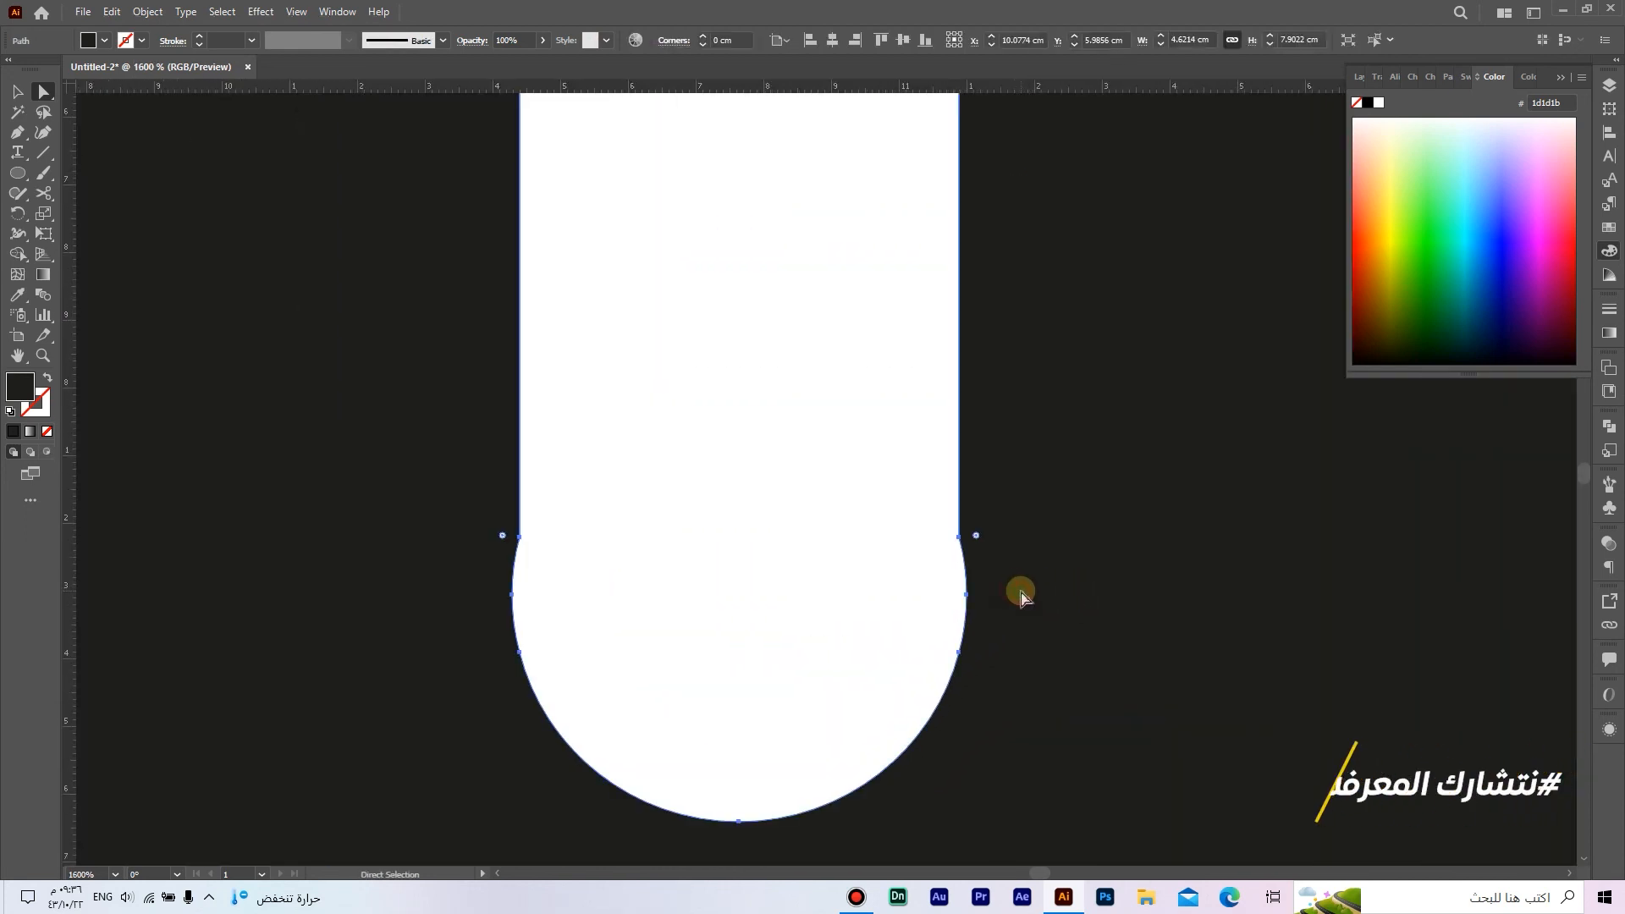
{"action": "left_click_drag", "start_coordinate": [963, 542], "coordinate": [971, 562]}
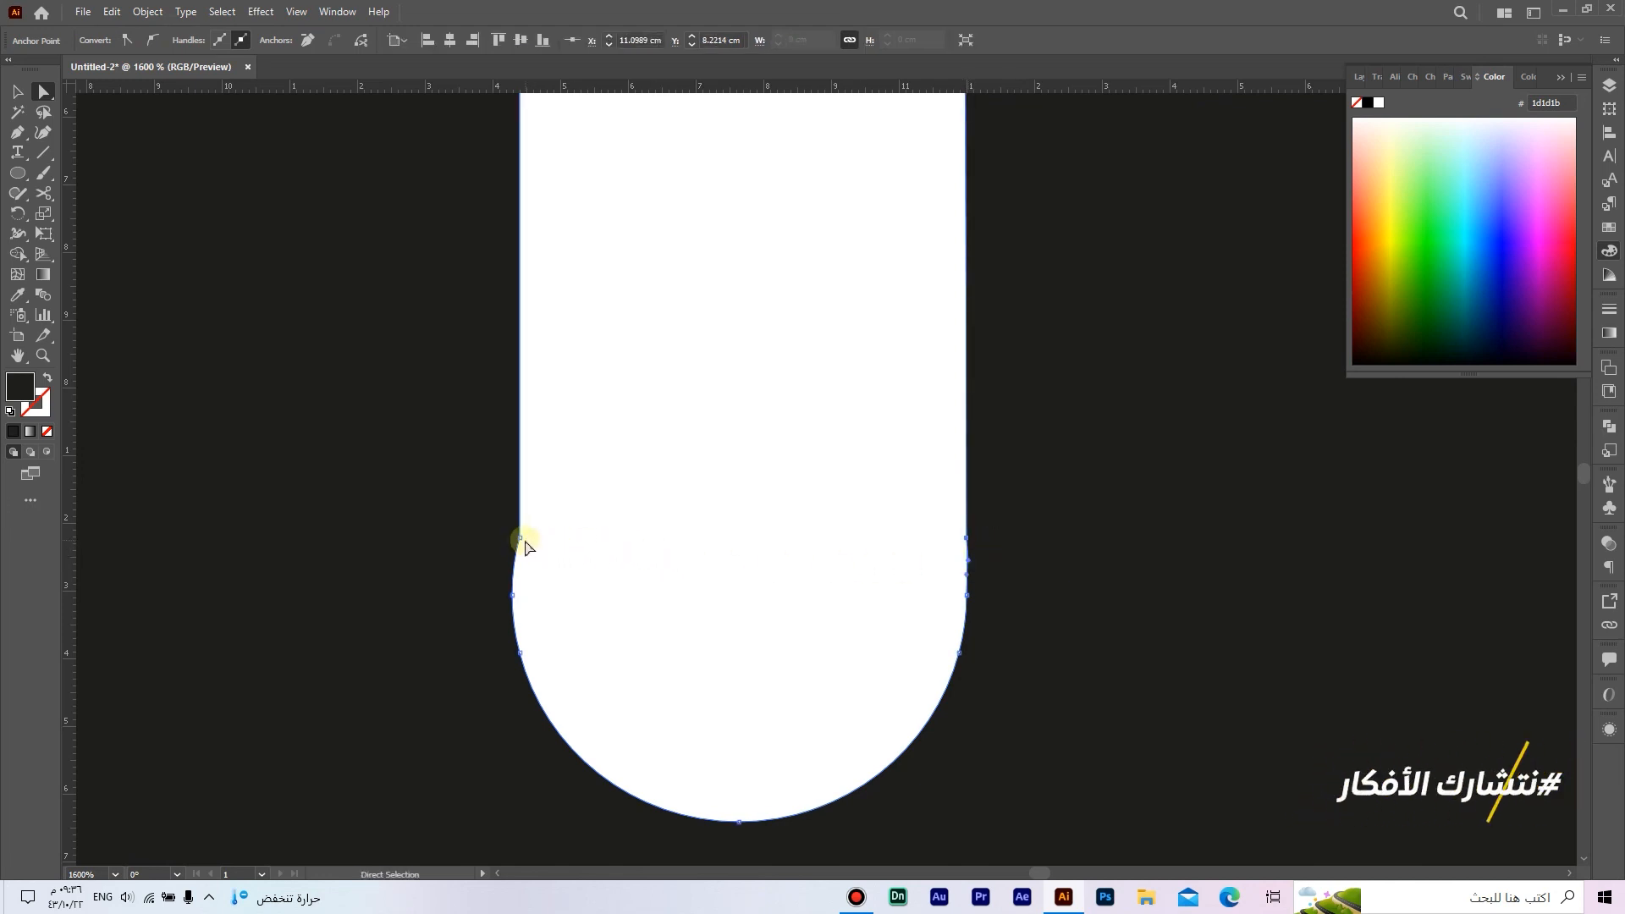
{"action": "mouse_move", "coordinate": [522, 540]}
{"action": "left_mouse_down"}
{"action": "mouse_move", "coordinate": [509, 538]}
{"action": "mouse_move", "coordinate": [513, 566]}
{"action": "left_mouse_up"}
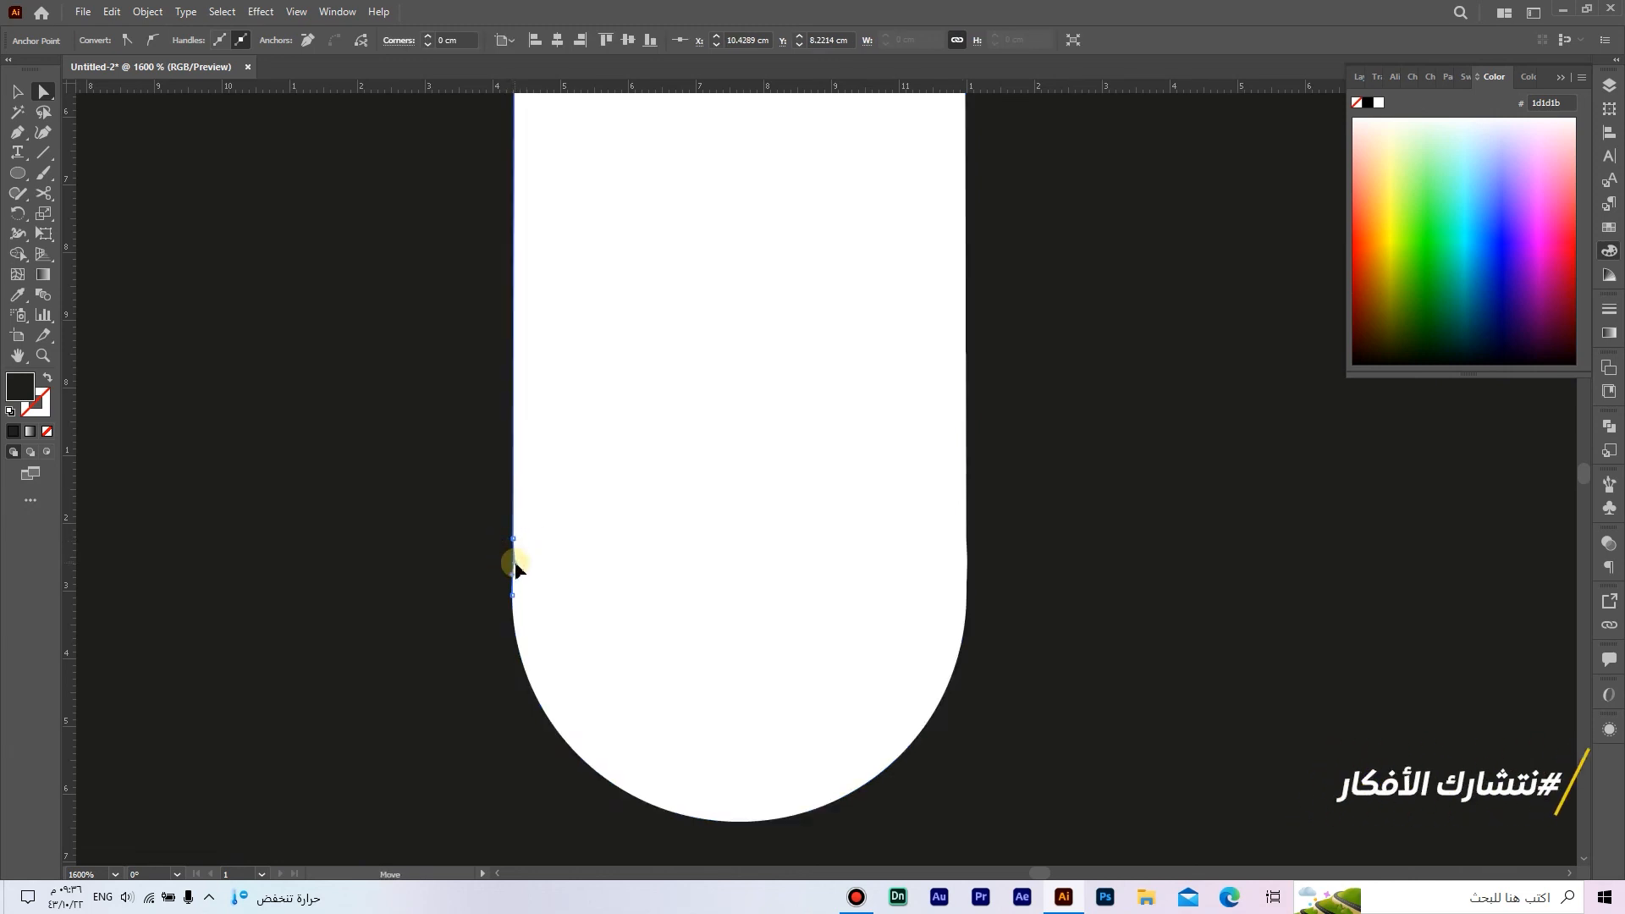
{"action": "left_click", "coordinate": [576, 576]}
Step: Group the two logo halves and center the group horizontally and vertically on the artboard
{"action": "scroll", "coordinate": [576, 577], "scroll_direction": "down", "scroll_amount": 6}
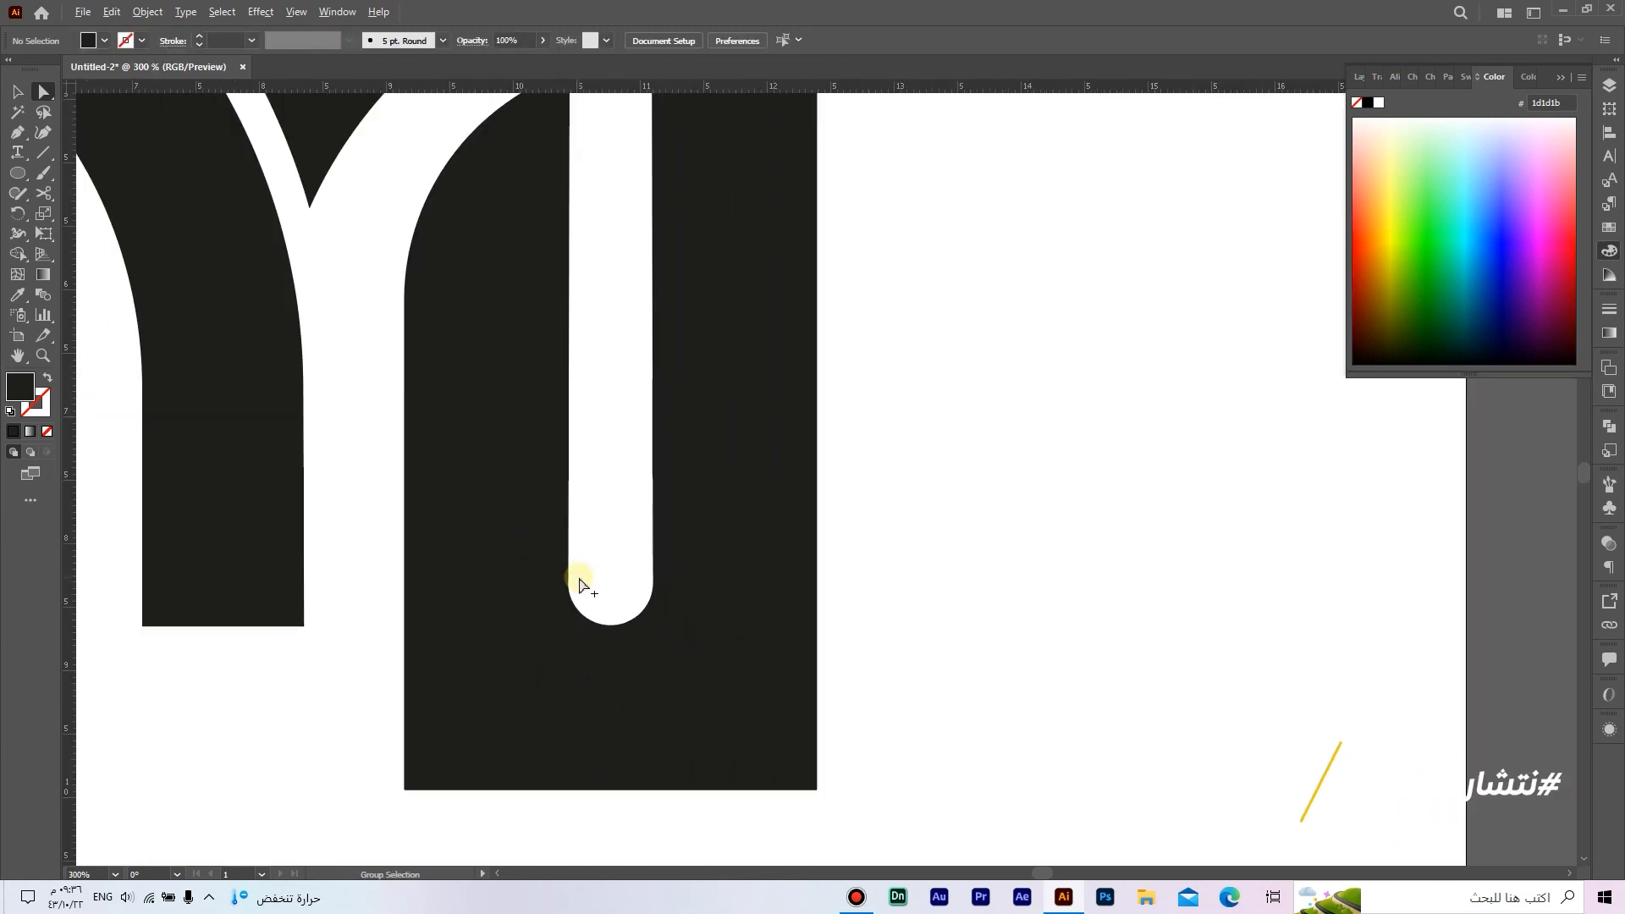
{"action": "scroll", "coordinate": [584, 584], "scroll_direction": "down", "scroll_amount": 3}
{"action": "left_click_drag", "start_coordinate": [663, 609], "coordinate": [891, 646]}
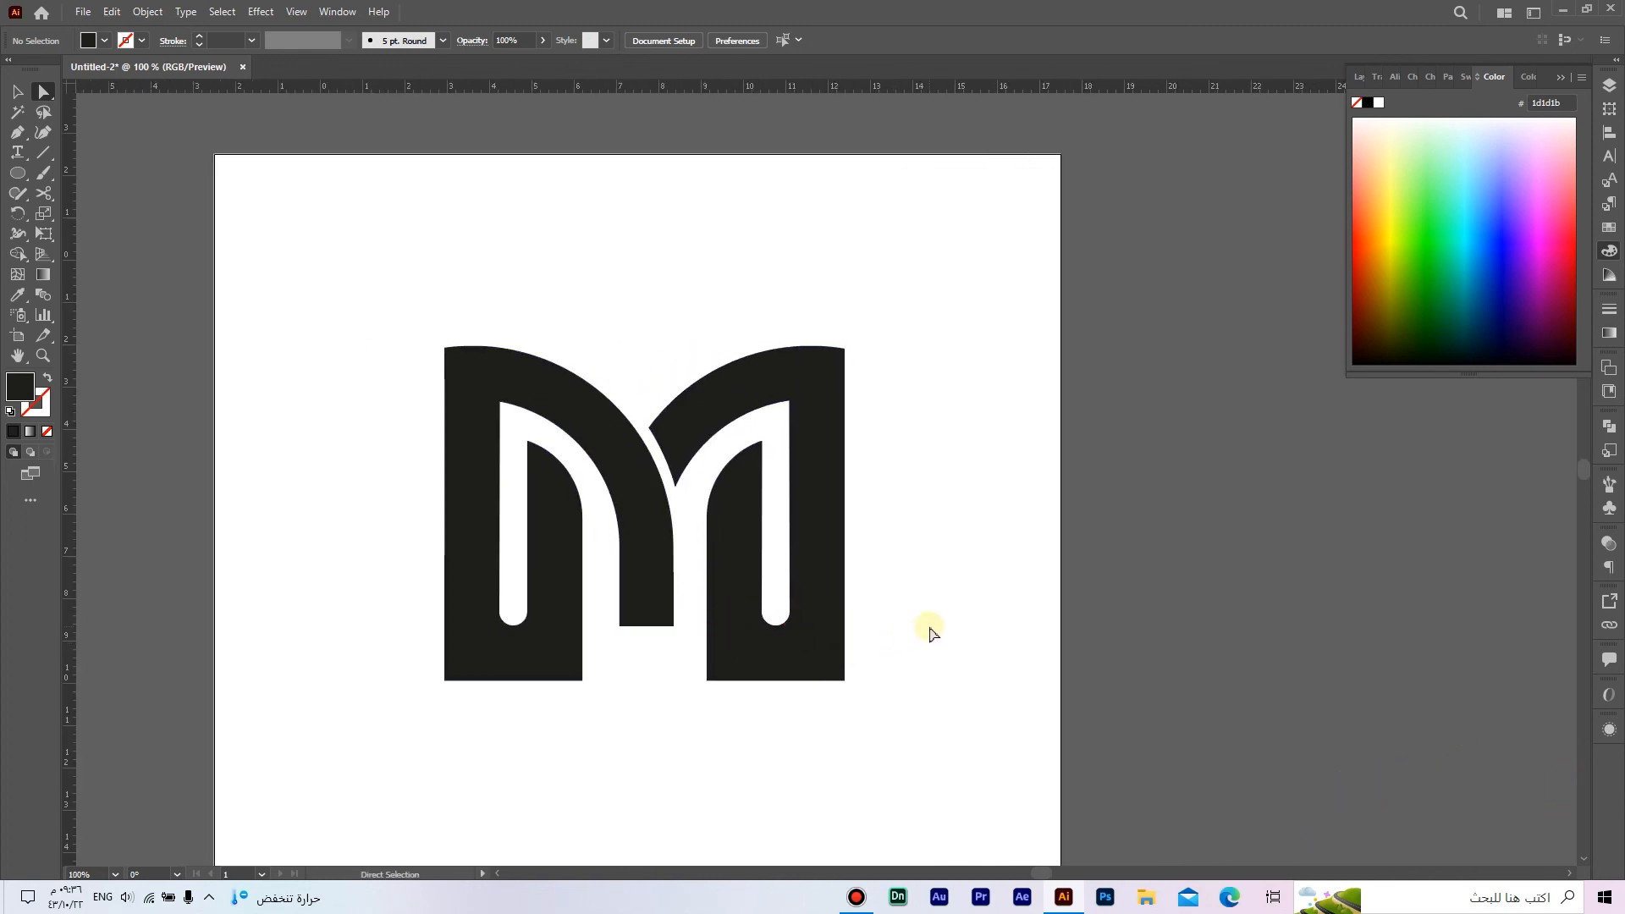
{"action": "key", "text": "ctrl+0"}
{"action": "left_click_drag", "start_coordinate": [1097, 611], "coordinate": [622, 235]}
{"action": "right_click", "coordinate": [739, 327]}
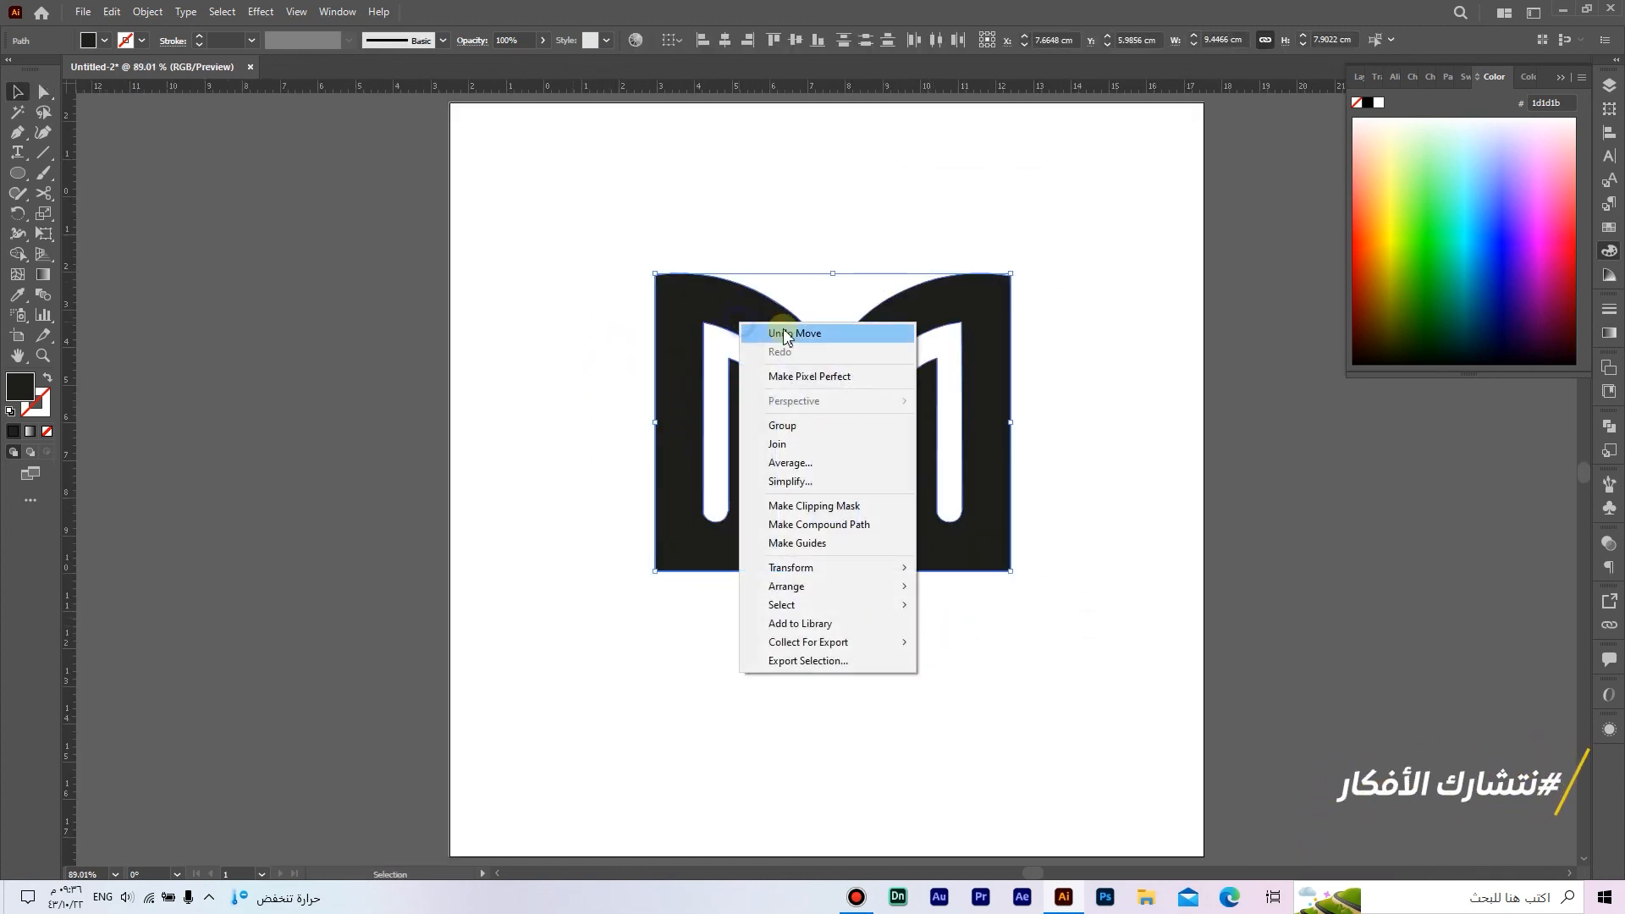
{"action": "left_click", "coordinate": [846, 426]}
{"action": "left_click", "coordinate": [725, 40]}
{"action": "left_click", "coordinate": [795, 40]}
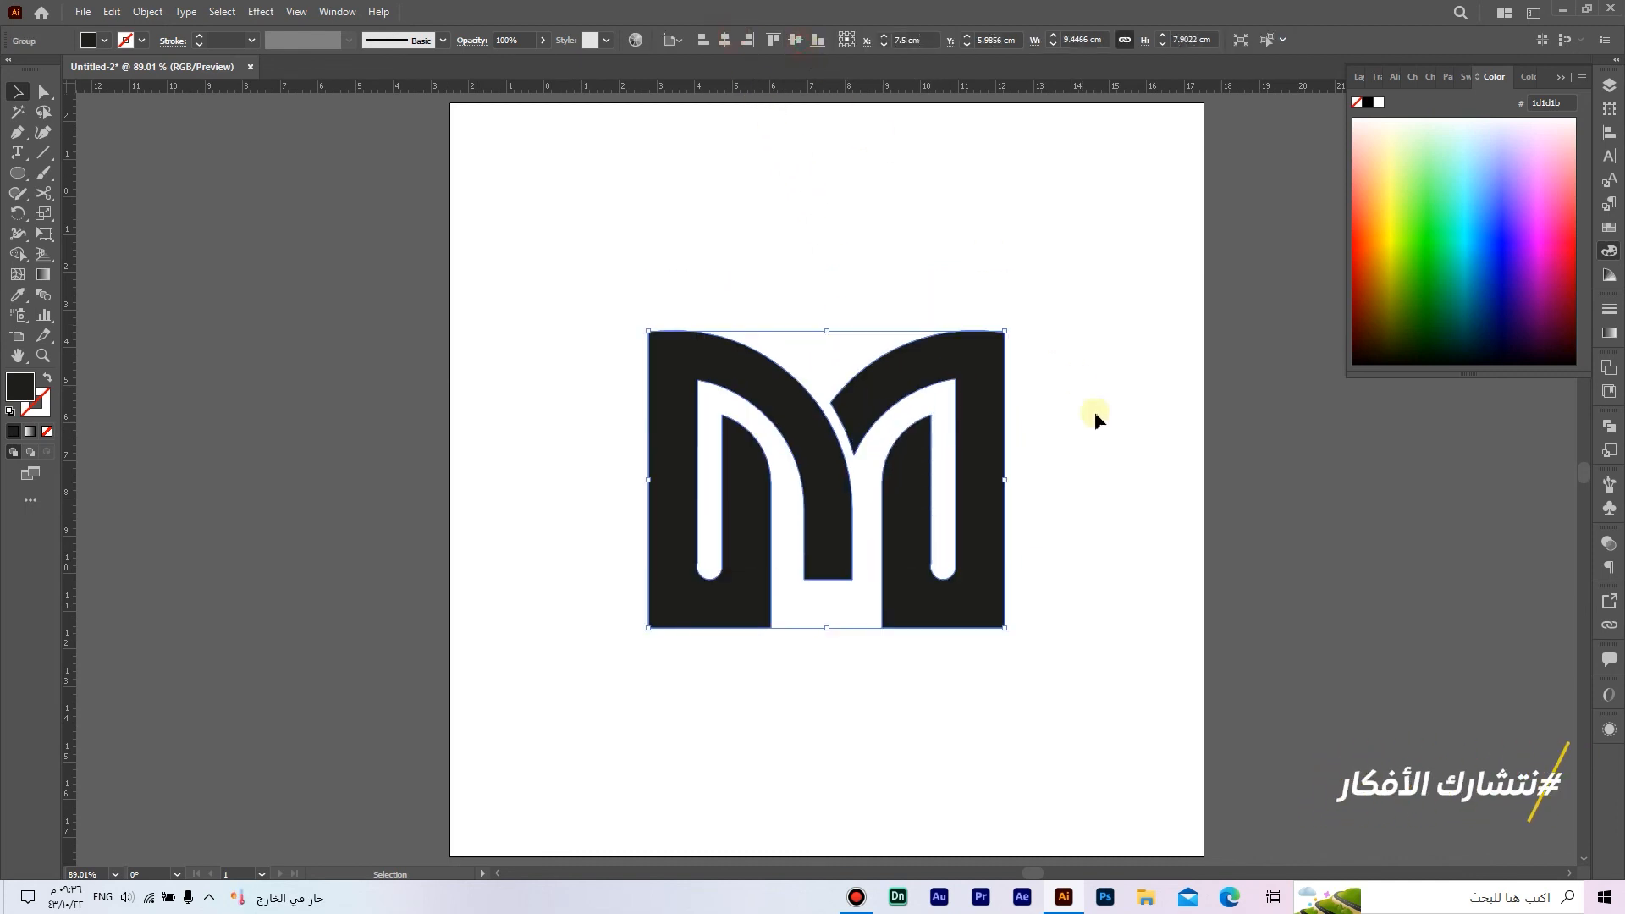